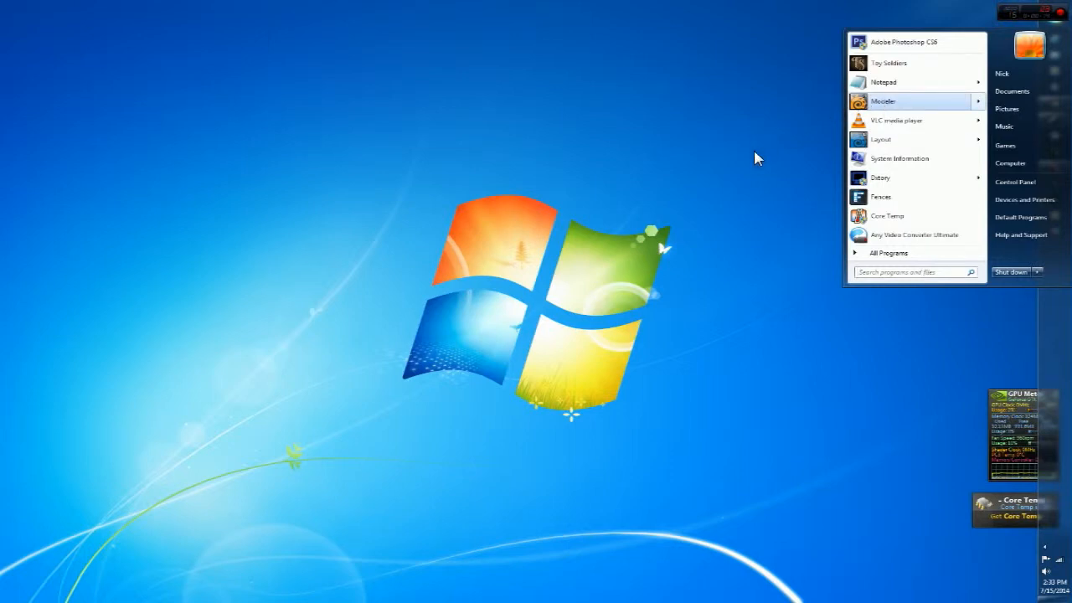
pyautogui.press('Return')
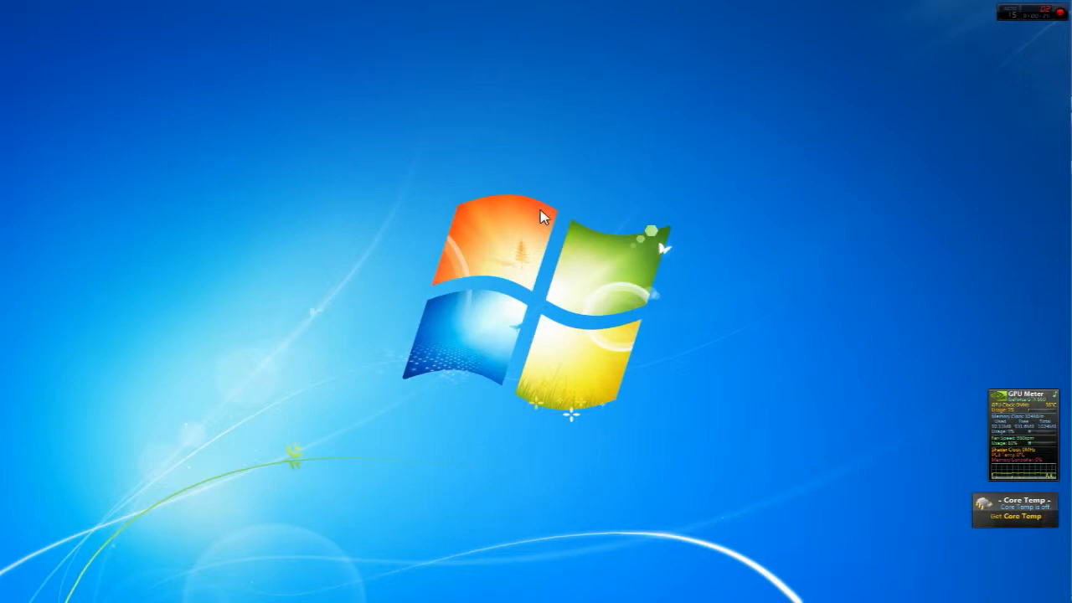
pyautogui.moveTo(1070, 248)
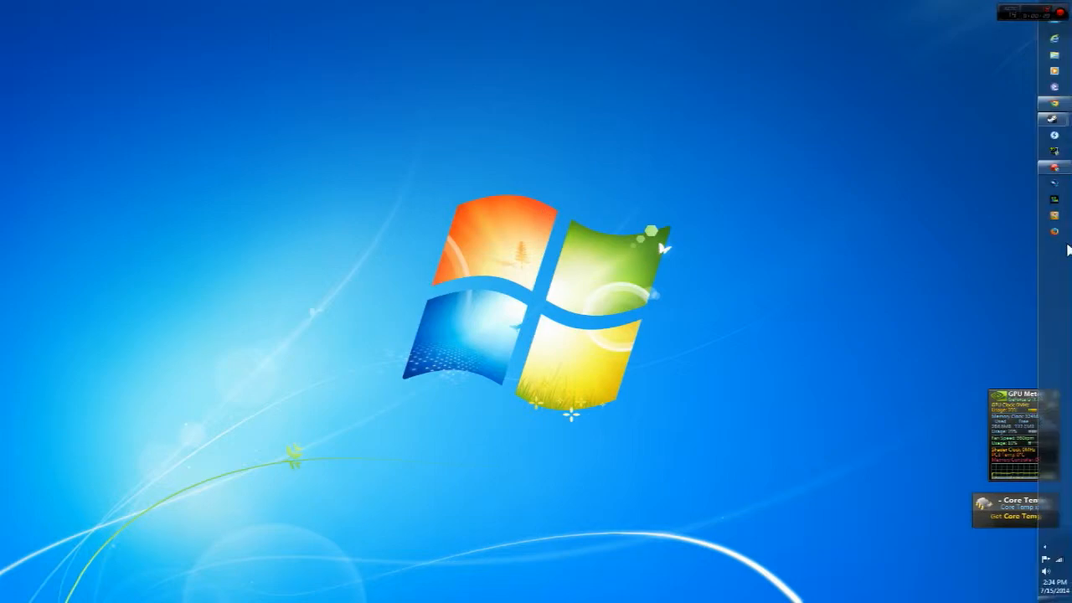
pyautogui.click(1054, 103)
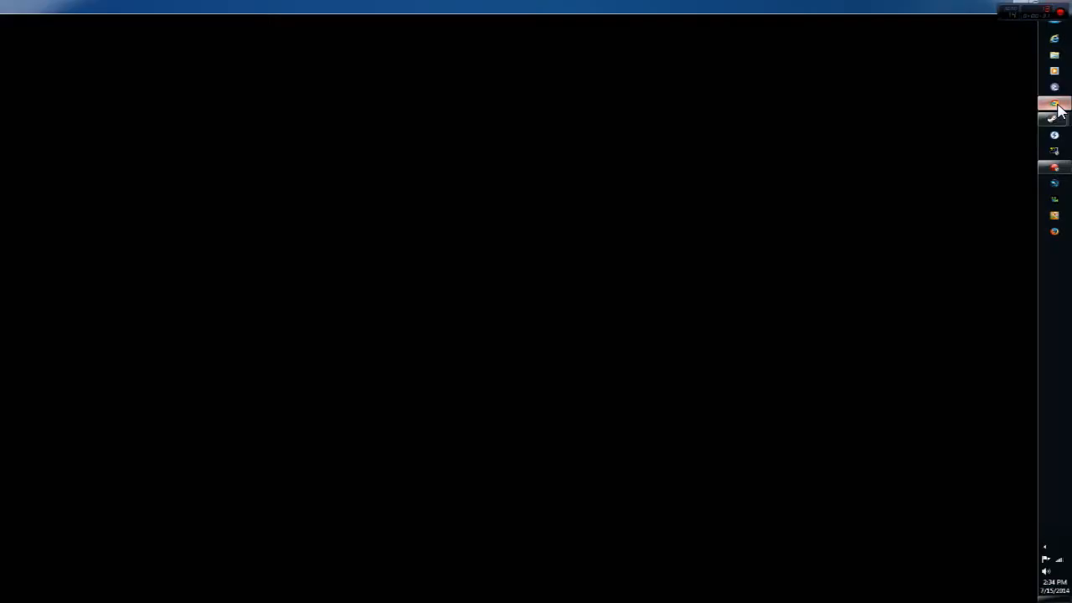
pyautogui.click(227, 7)
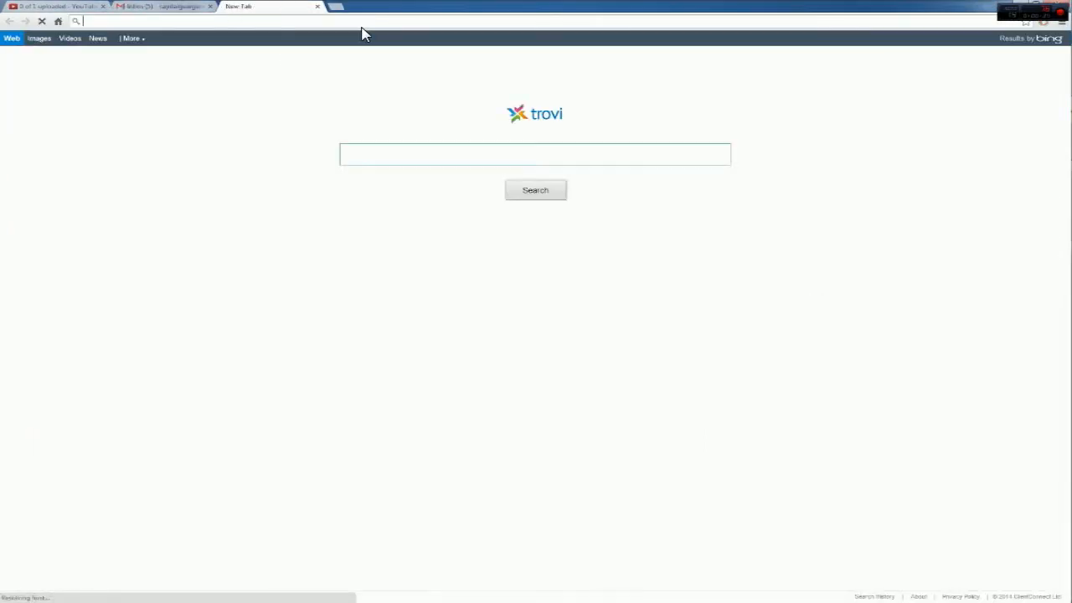
pyautogui.write('goo')
pyautogui.press('Return')
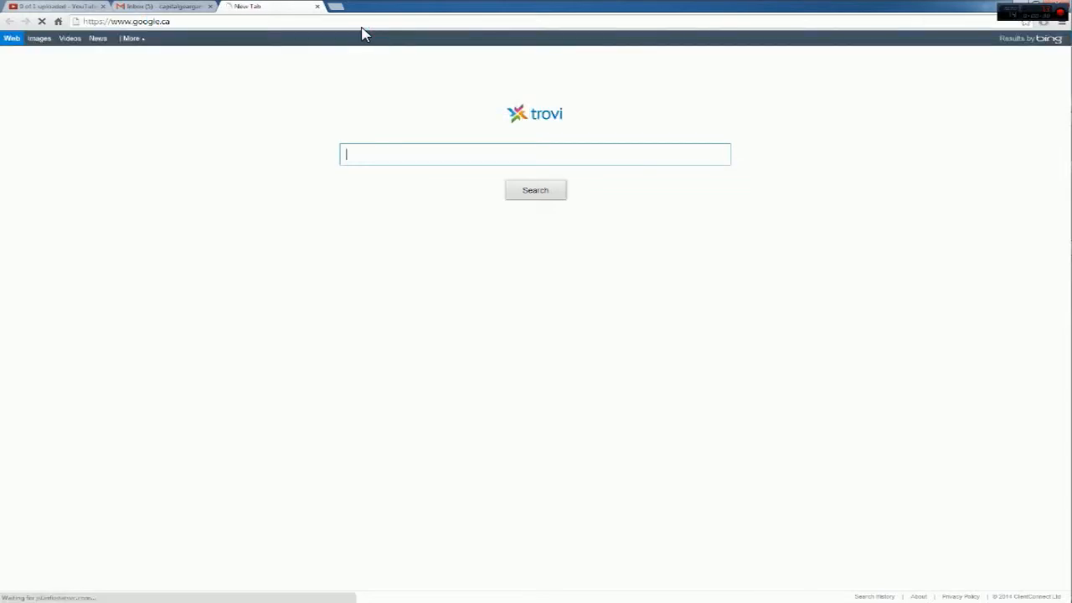
# Try to close the duplicate Modeler window and return to the Google page in the browser
pyautogui.moveTo(1051, 109)
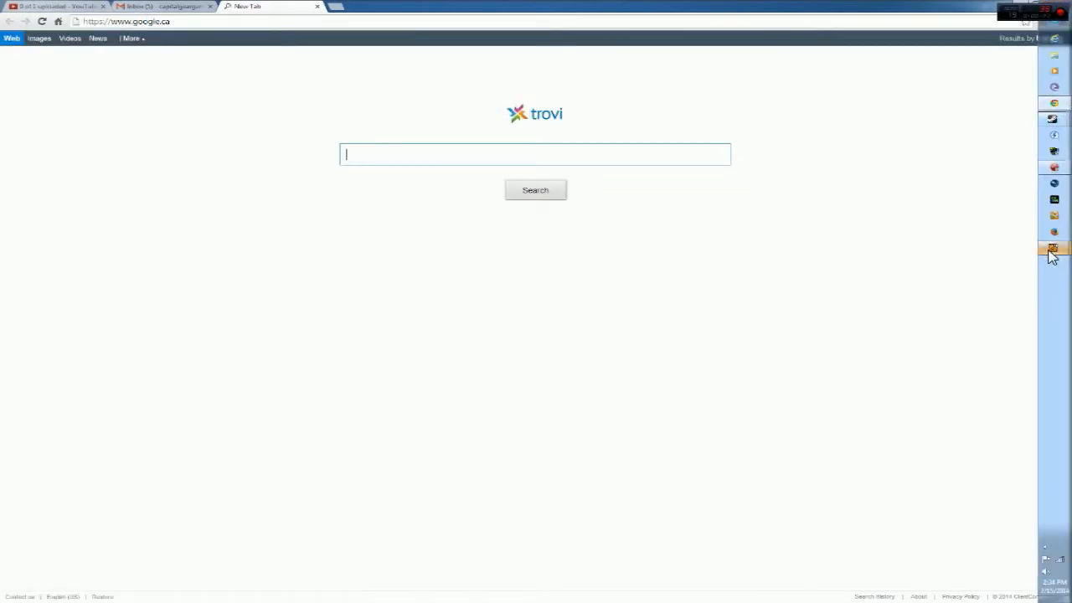
pyautogui.moveTo(1053, 256)
pyautogui.rightClick(959, 307)
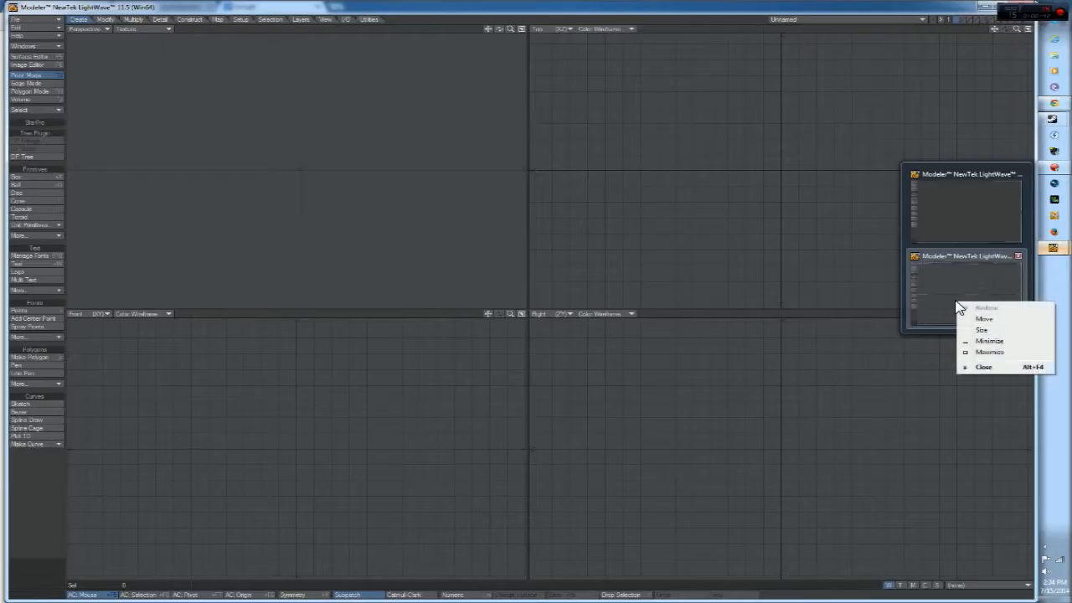
pyautogui.click(1020, 254)
pyautogui.moveTo(1053, 251)
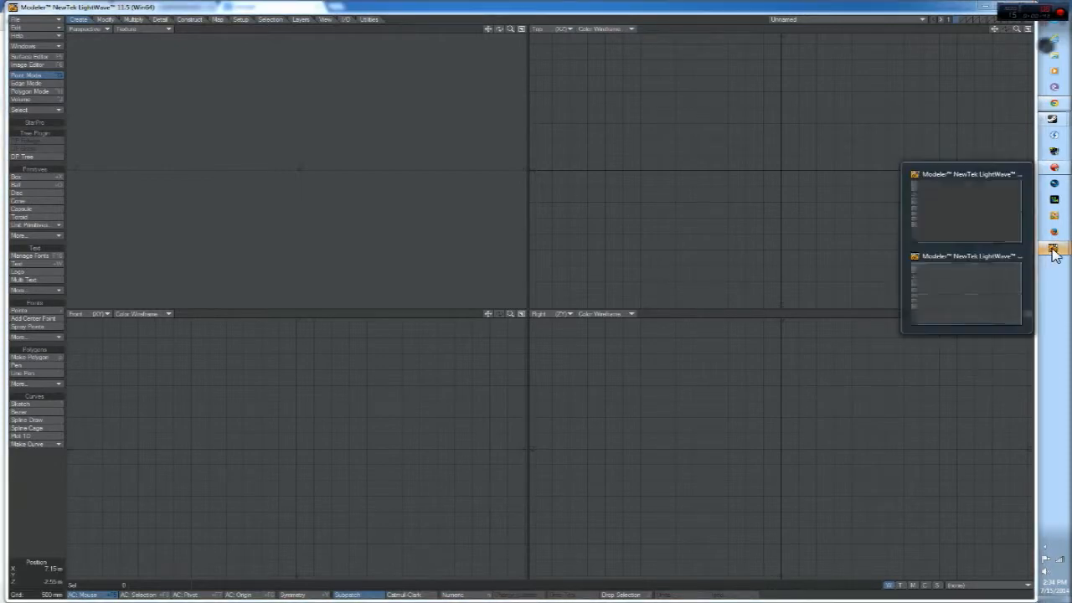
pyautogui.click(984, 205)
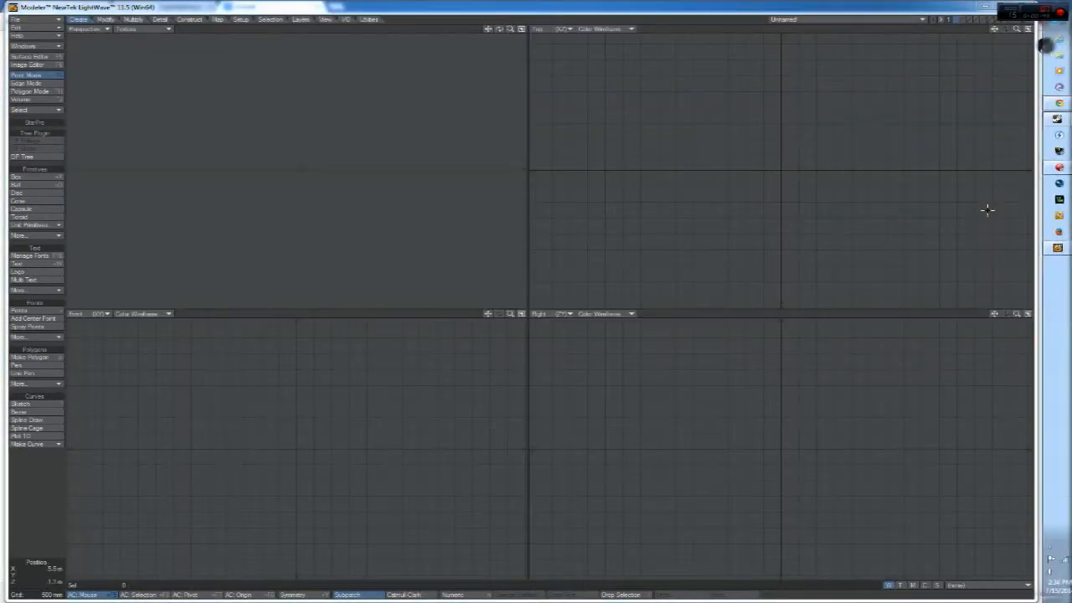
pyautogui.click(1029, 8)
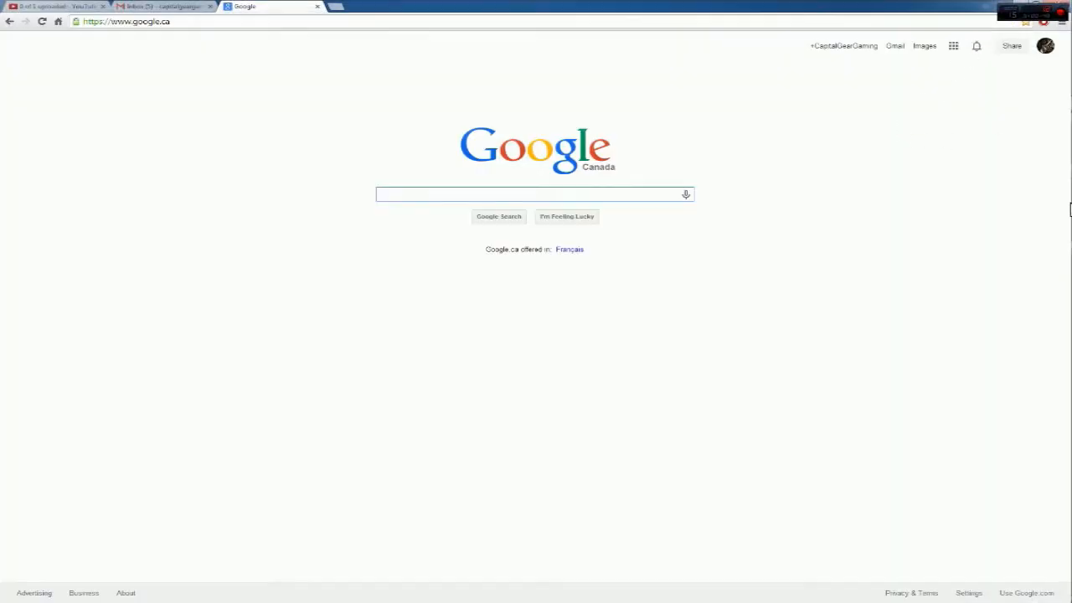
pyautogui.moveTo(1071, 272)
pyautogui.click(1059, 253)
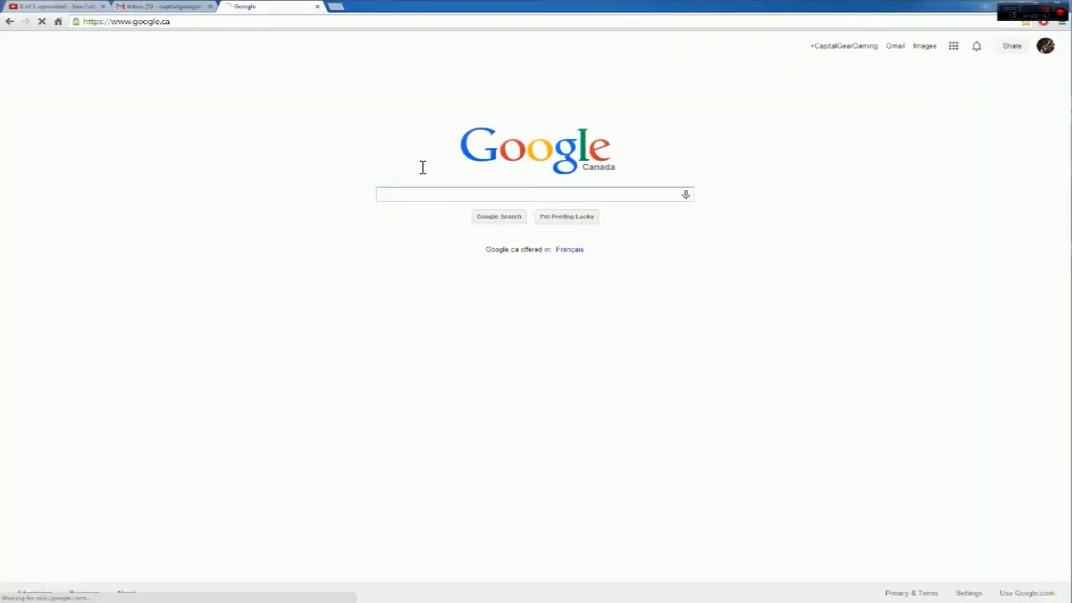
pyautogui.moveTo(1069, 226)
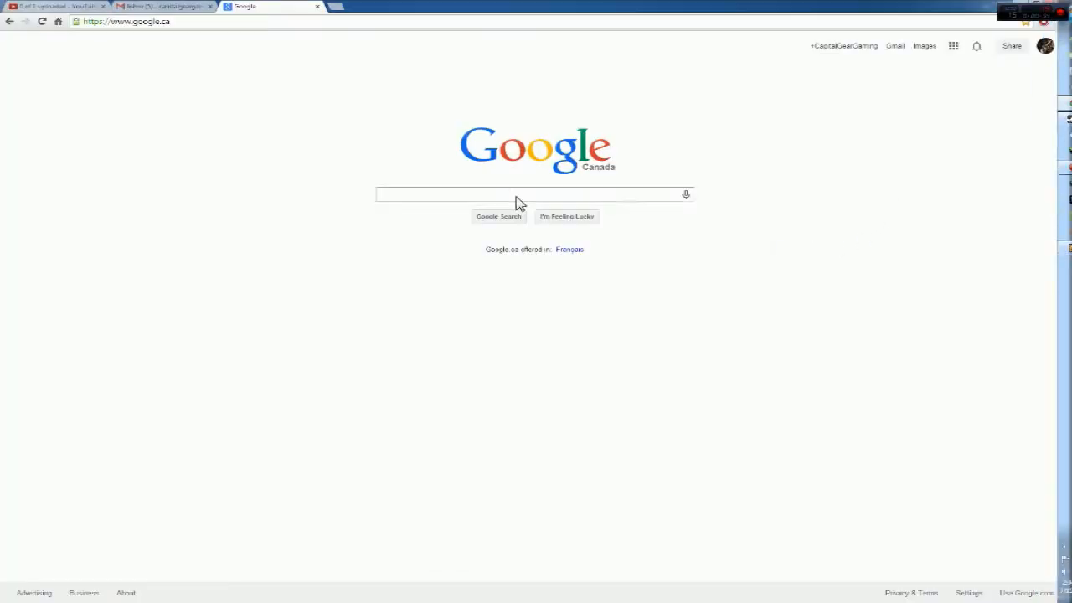
# Search Google Images for "bone"
pyautogui.click(443, 201)
pyautogui.click(920, 47)
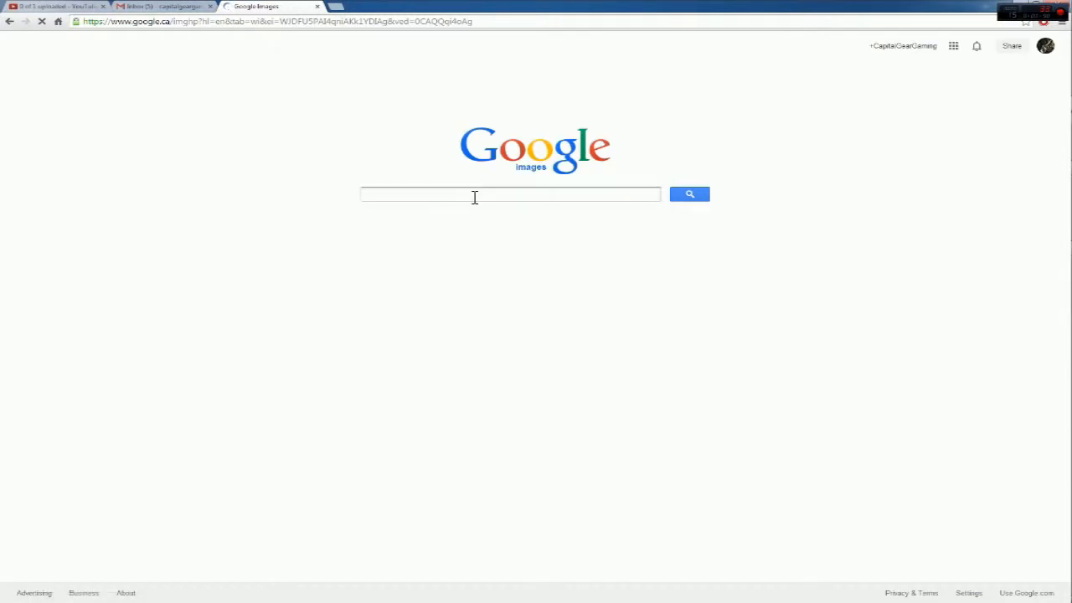
pyautogui.write('bone')
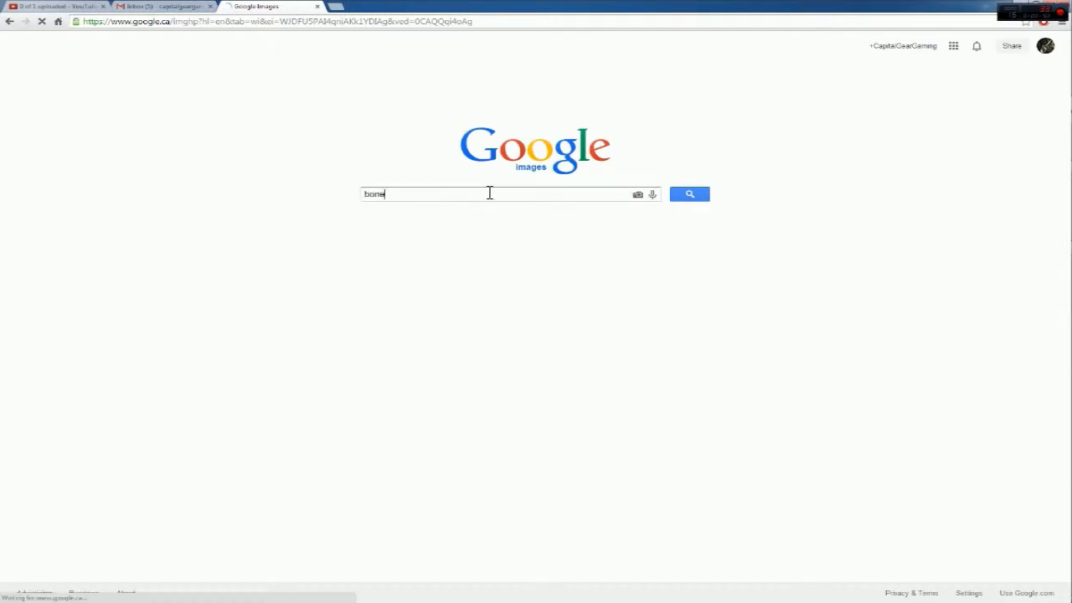
pyautogui.press('Return')
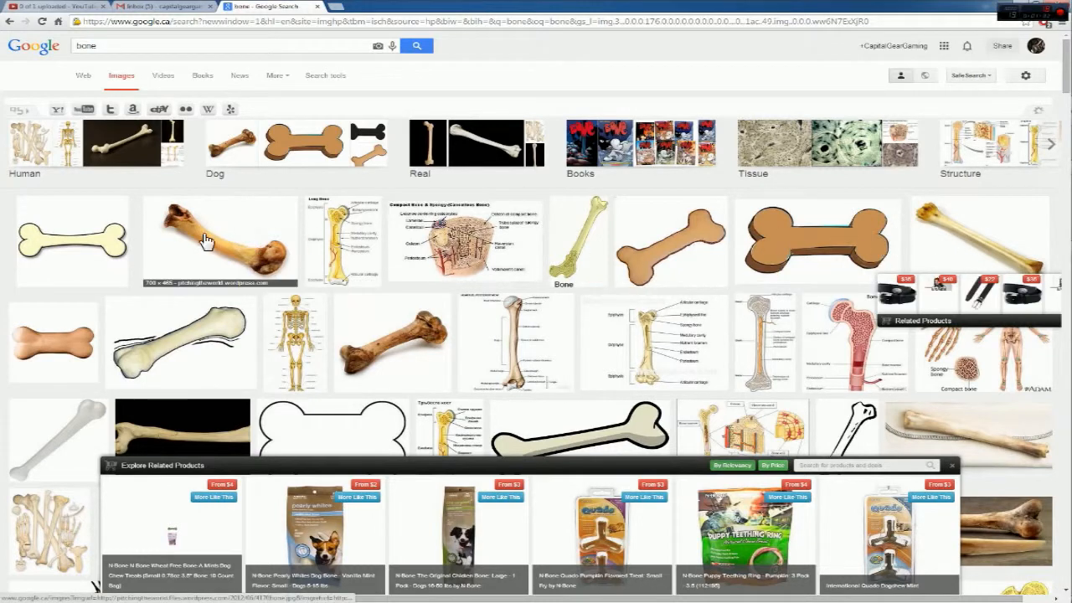
# Open the full-size version of the Deer Polishing Bones image, closing the redirect page and retrying
pyautogui.click(1000, 232)
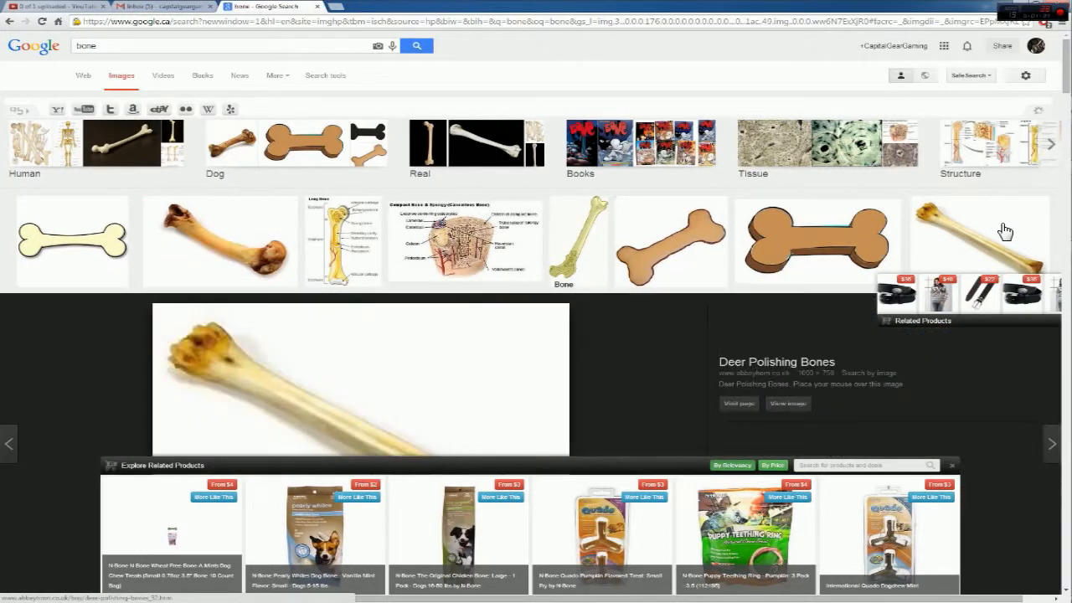
pyautogui.click(796, 405)
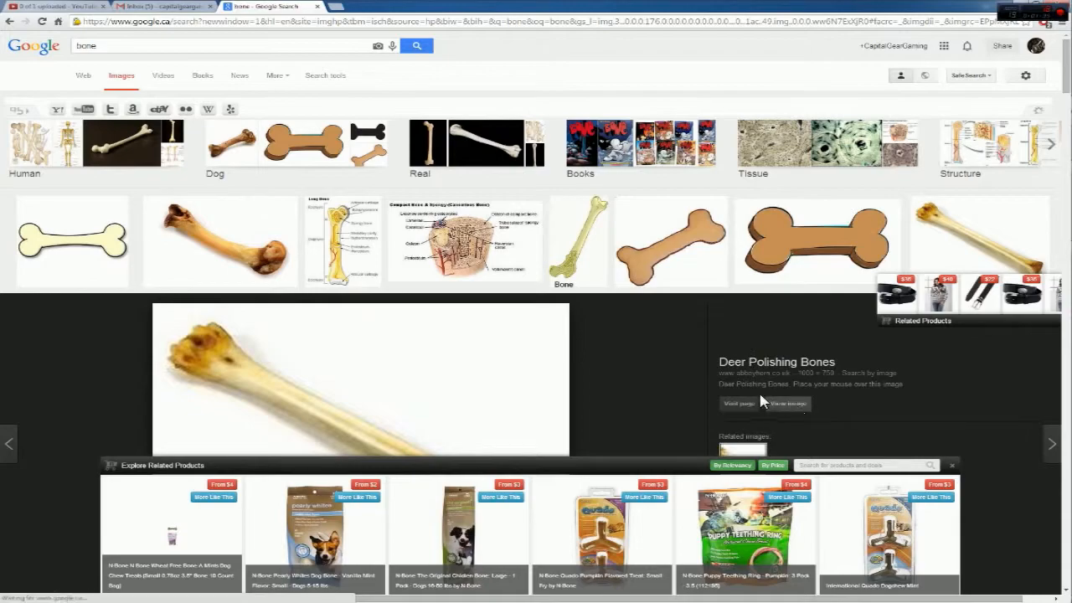
pyautogui.click(401, 377)
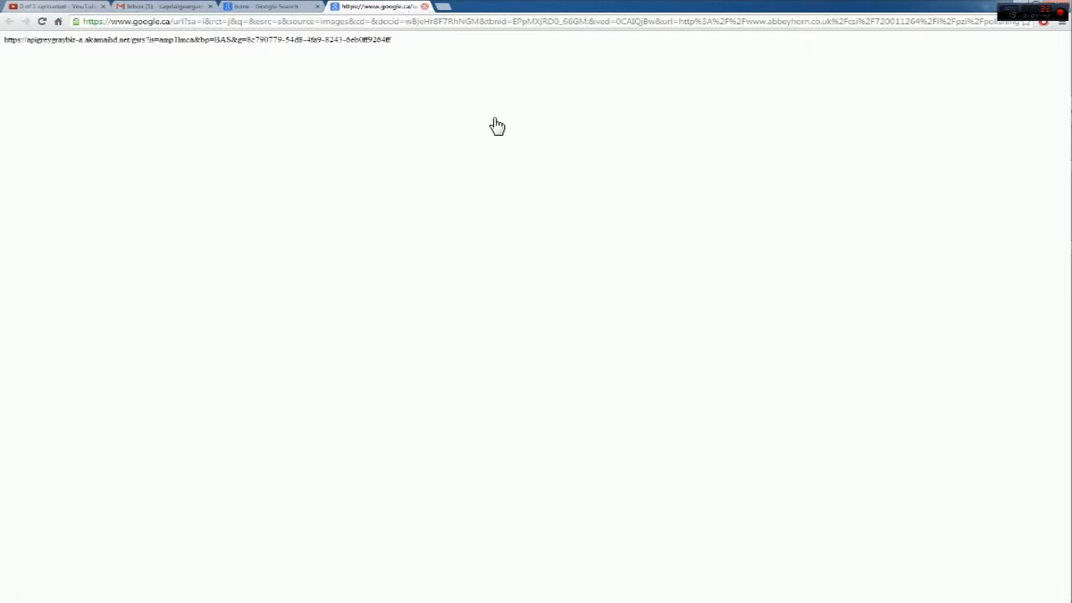
pyautogui.hotkey('ctrl', 'w')
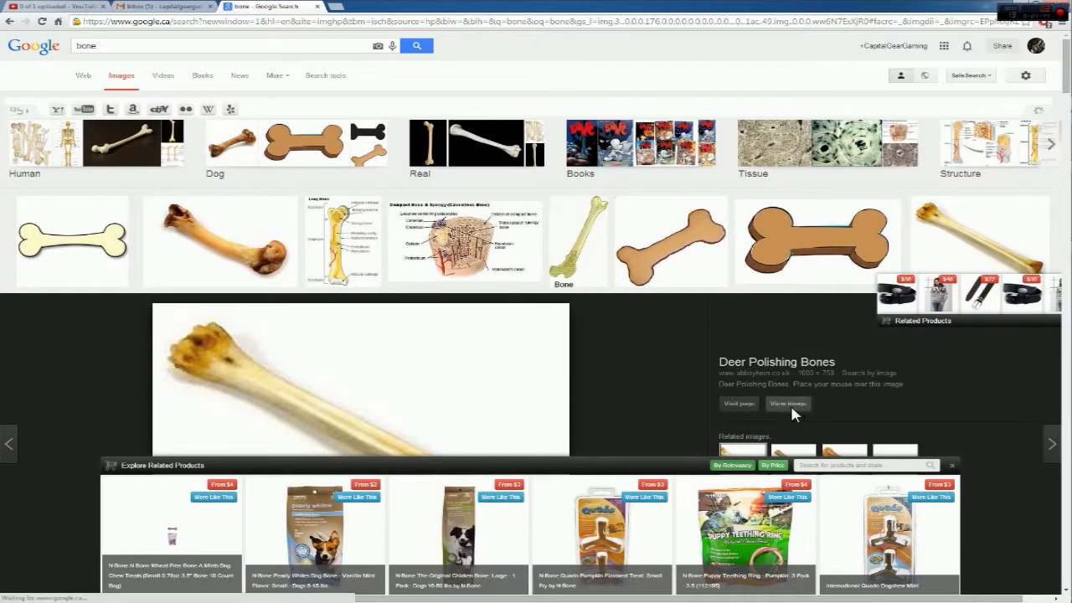
pyautogui.click(789, 405)
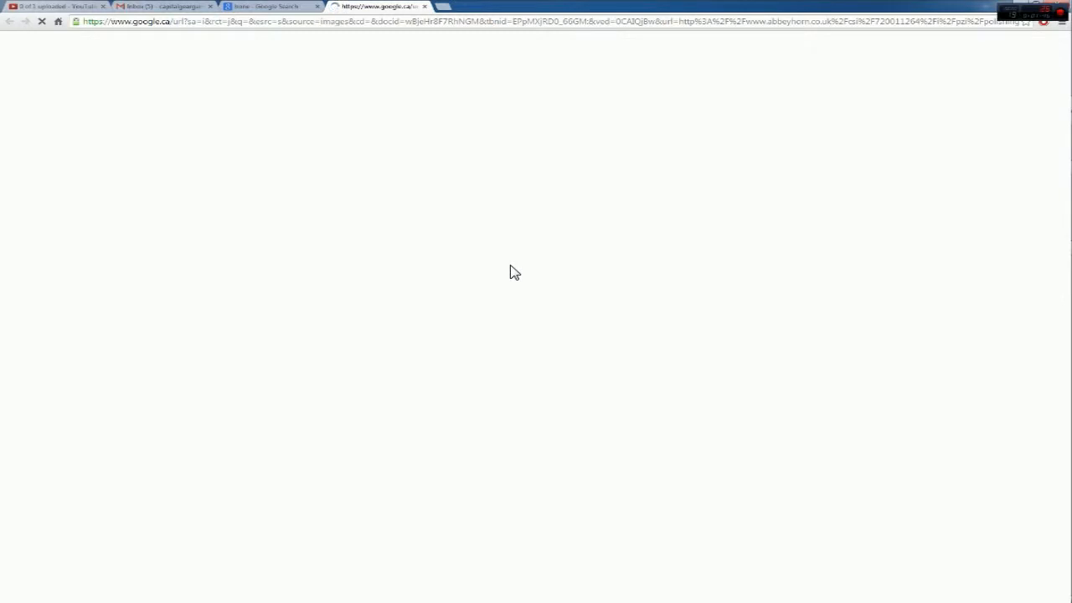
# Save the bone image polishing_bones_deer_bone_db.jpg as a JPEG in the LightwaveFiles folder on drive D
pyautogui.rightClick(283, 172)
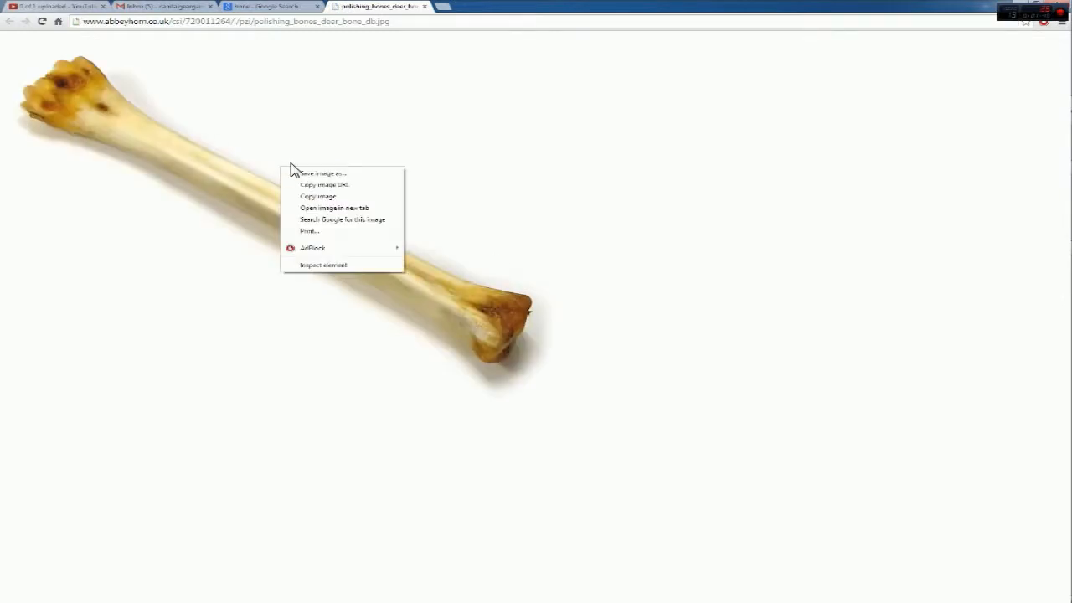
pyautogui.click(323, 174)
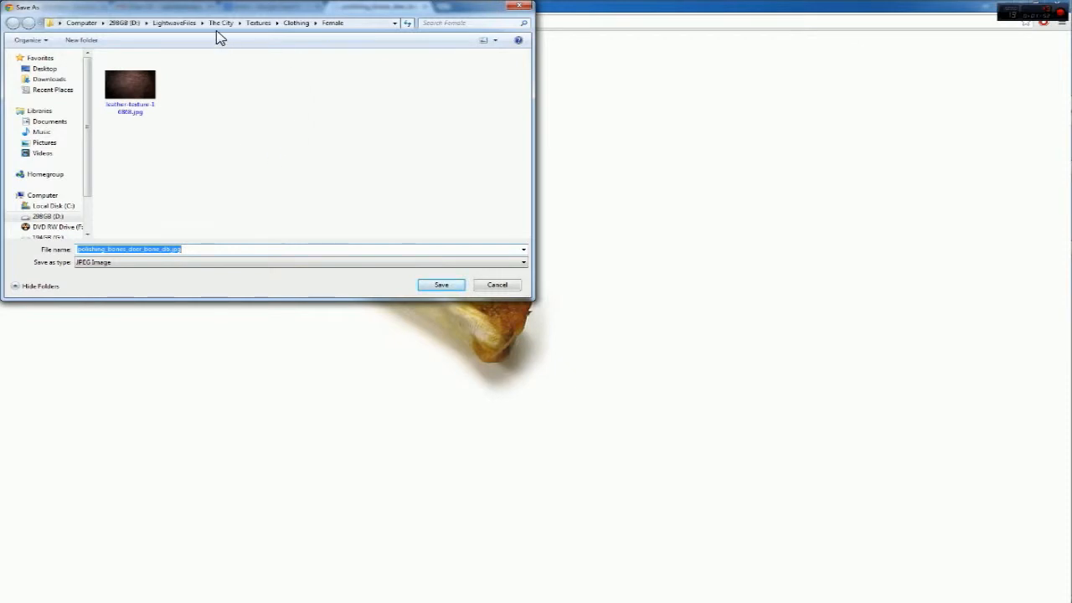
pyautogui.click(174, 23)
pyautogui.click(212, 249)
pyautogui.doubleClick(212, 252)
pyautogui.click(213, 253)
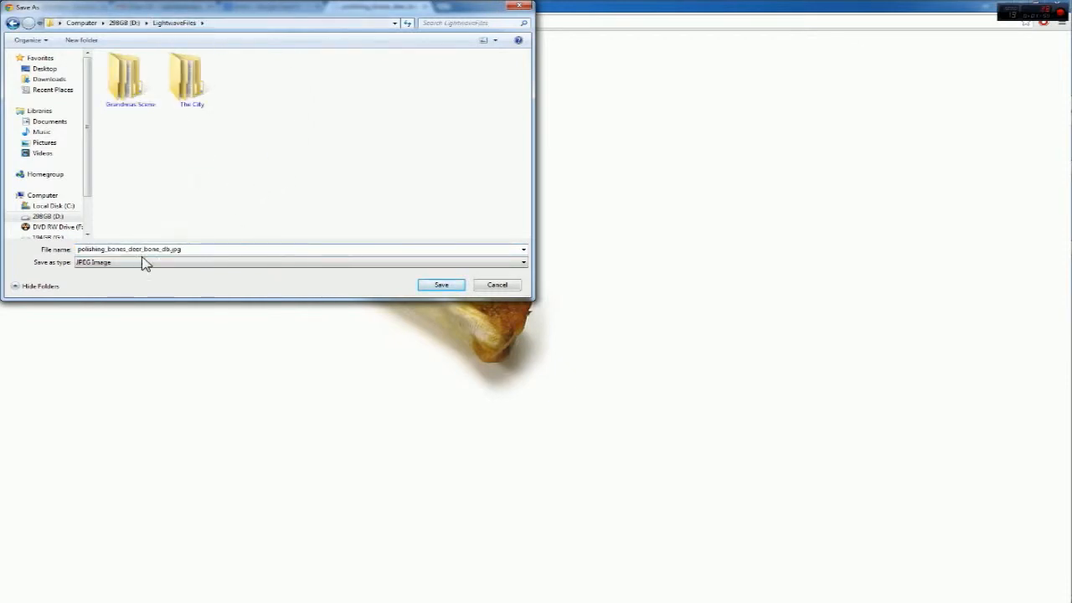
pyautogui.click(433, 290)
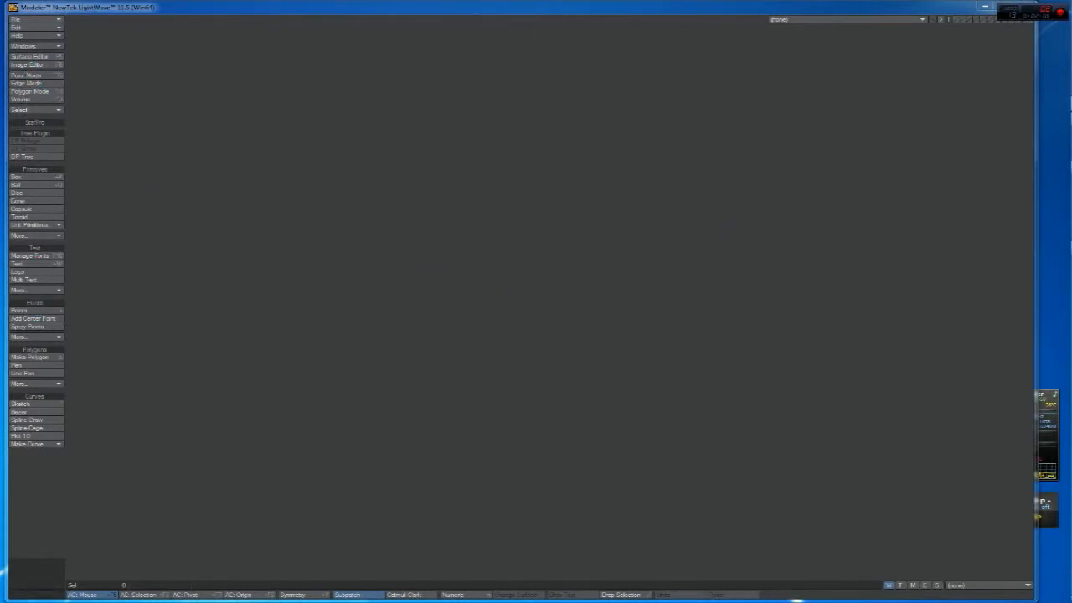
# Check the list of running applications in Windows Task Manager
pyautogui.hotkey('ctrl', 'shift', 'Escape')
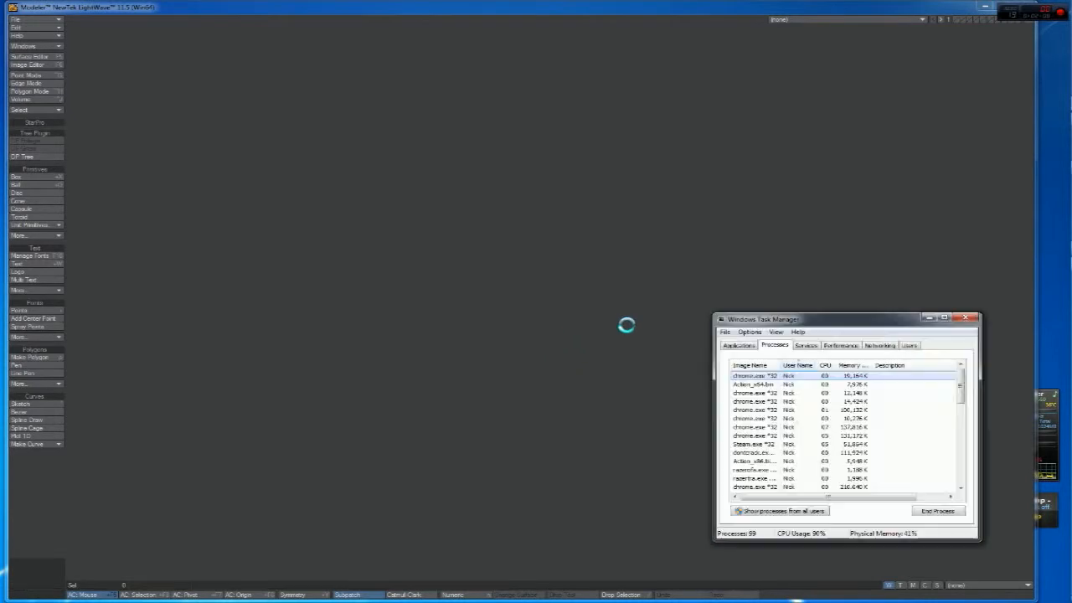
pyautogui.click(736, 347)
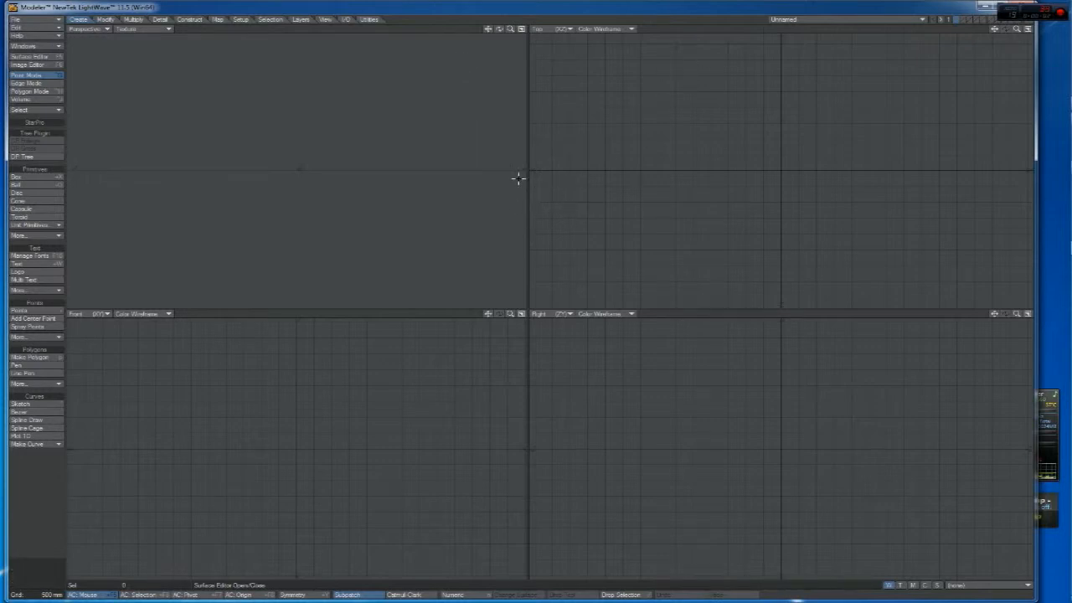
# Open Modeler's Display Options and look through the viewport settings for the BotL and BotR viewports
pyautogui.moveTo(500, 31)
pyautogui.mouseDown()
pyautogui.moveTo(523, 54)
pyautogui.moveTo(515, 30)
pyautogui.moveTo(527, 30)
pyautogui.moveTo(507, 33)
pyautogui.mouseUp()
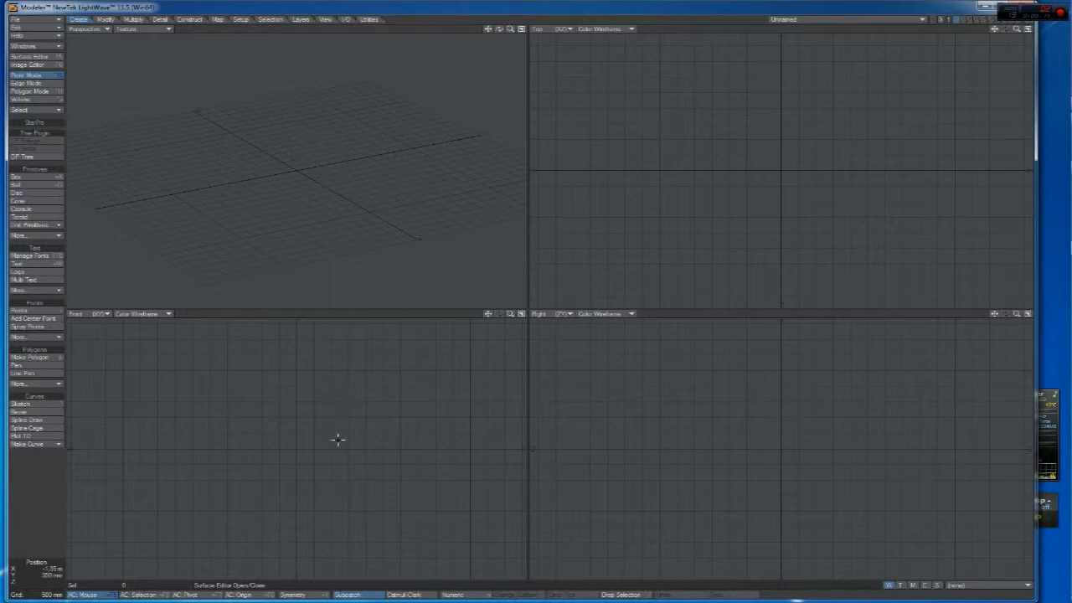
pyautogui.press('d')
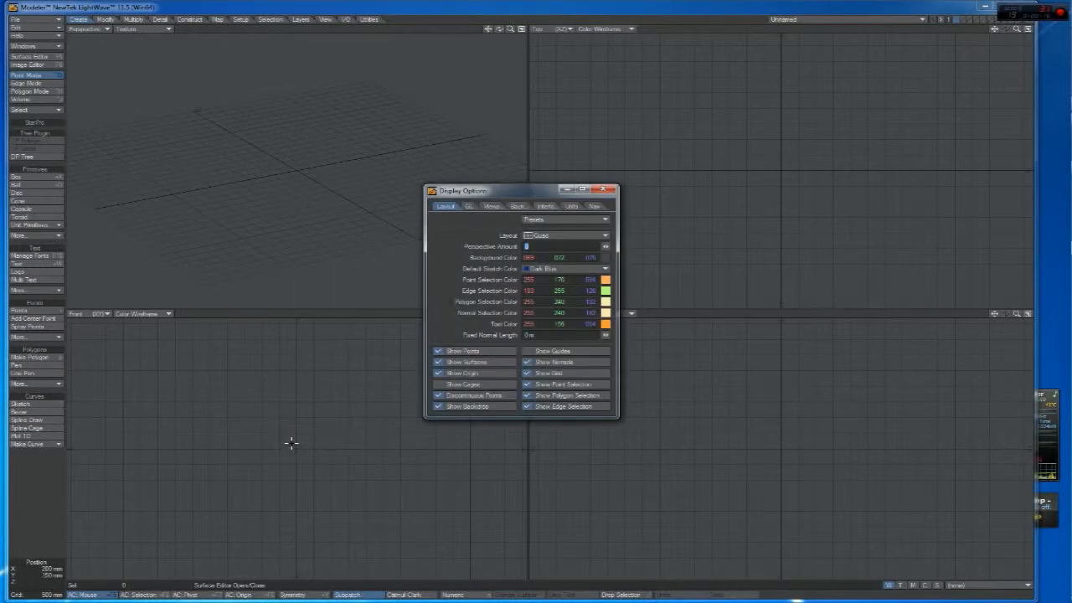
pyautogui.moveTo(465, 192); pyautogui.dragTo(437, 168)
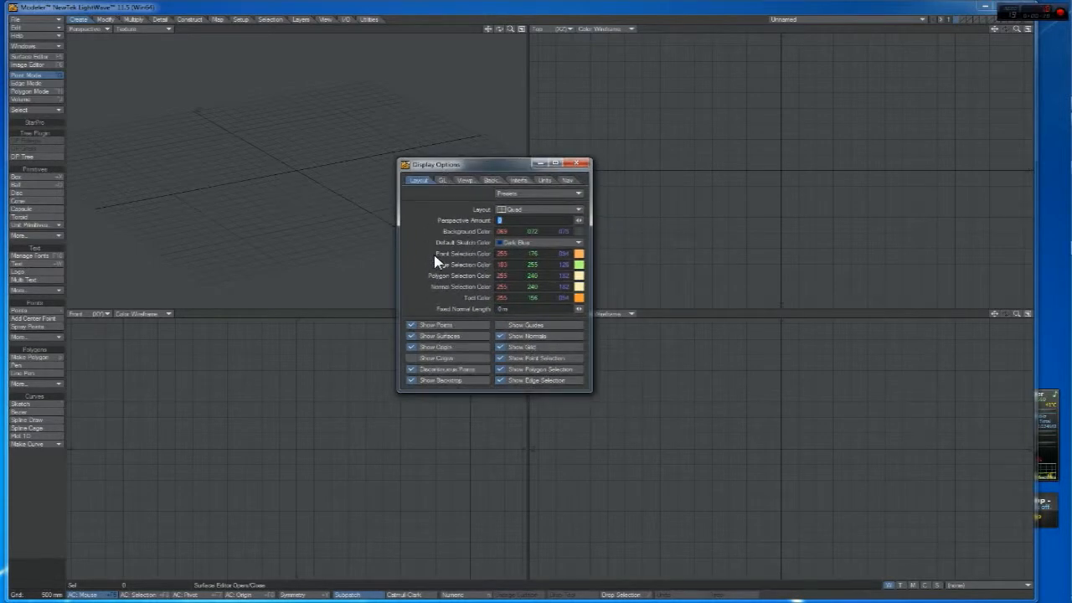
pyautogui.click(463, 181)
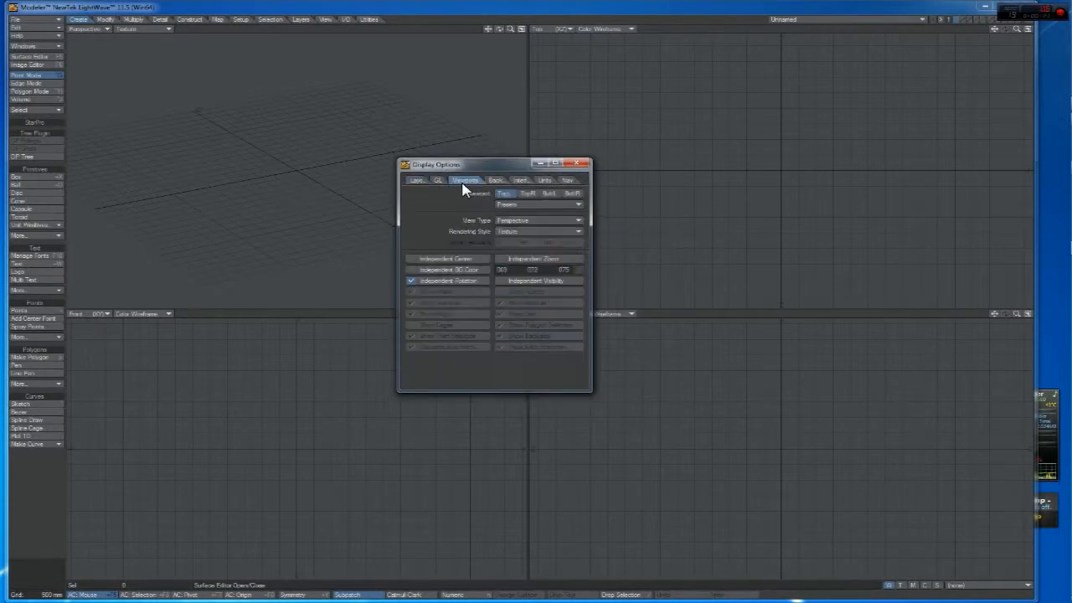
pyautogui.moveTo(459, 169); pyautogui.dragTo(390, 186)
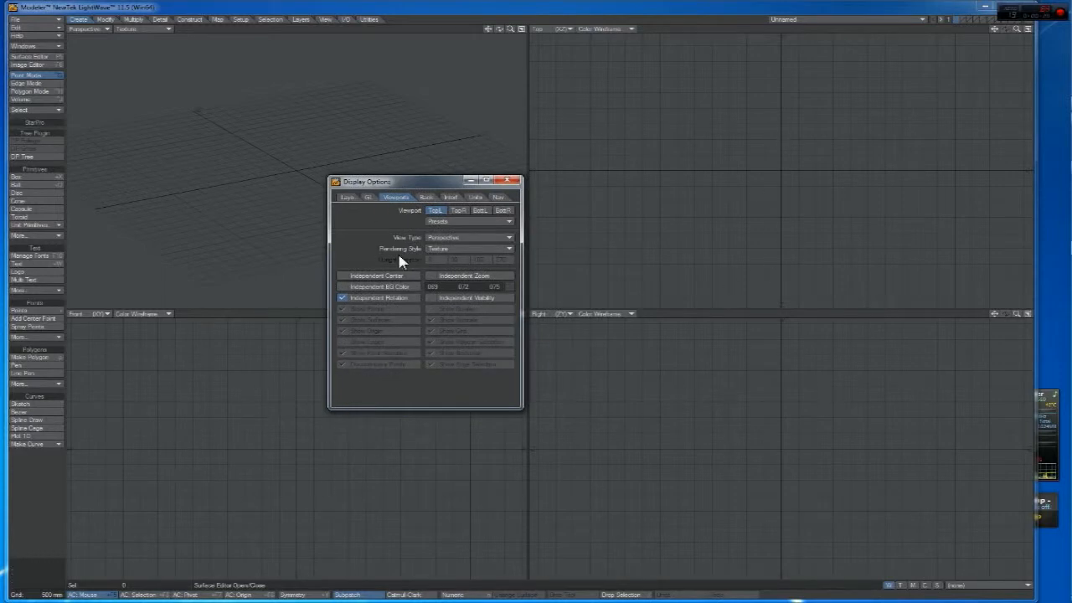
pyautogui.click(480, 210)
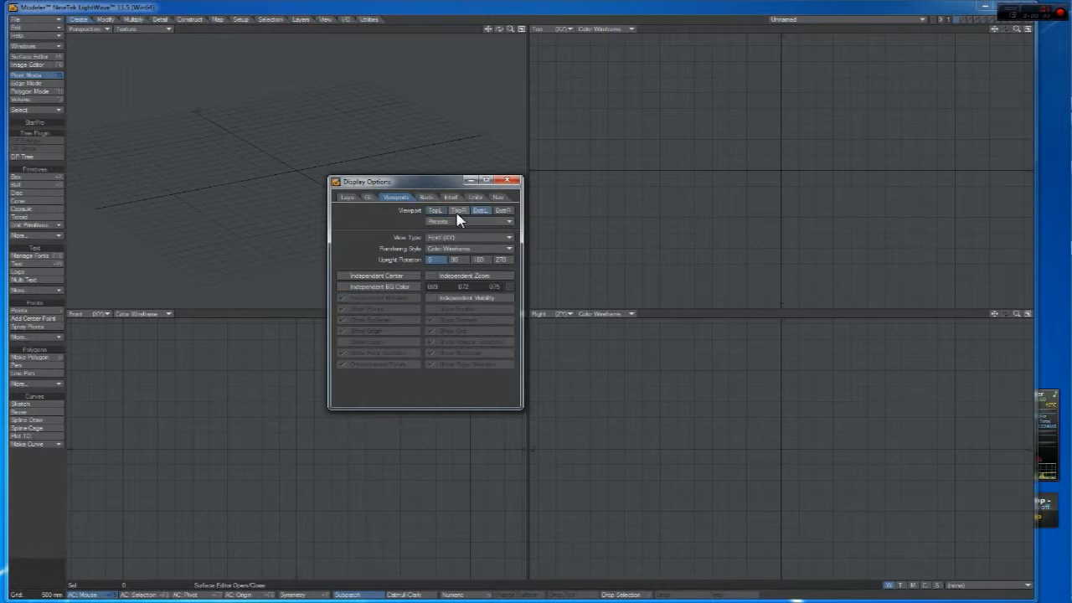
pyautogui.moveTo(440, 184); pyautogui.dragTo(334, 158)
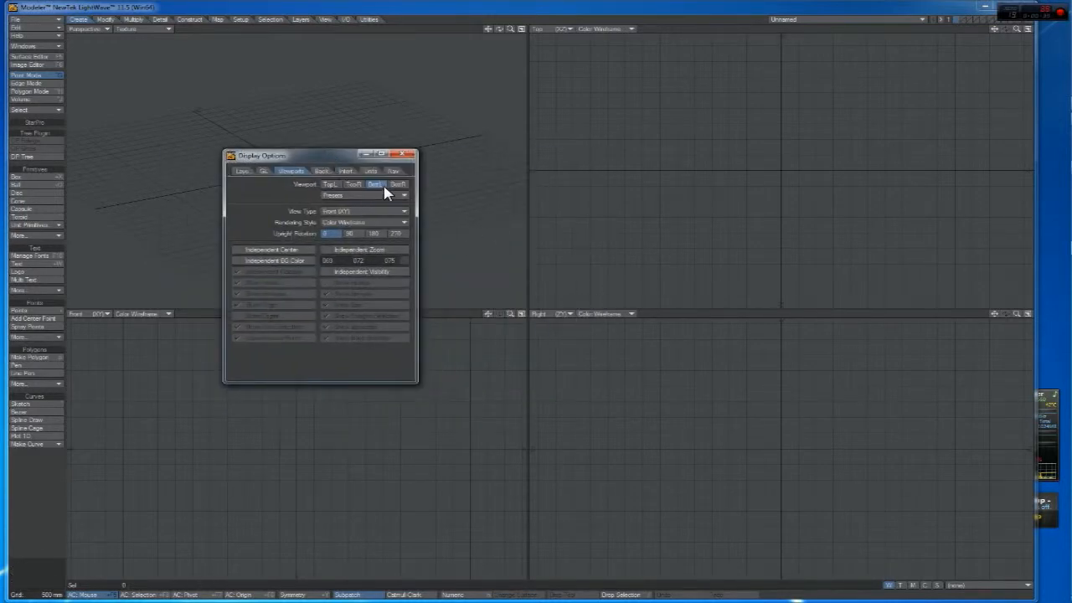
pyautogui.click(398, 184)
# Load polishing_bones_deer_bone_db.jpg from the LightwaveFiles folder as the backdrop image of the BotR viewport
pyautogui.click(322, 172)
pyautogui.click(290, 172)
pyautogui.click(320, 171)
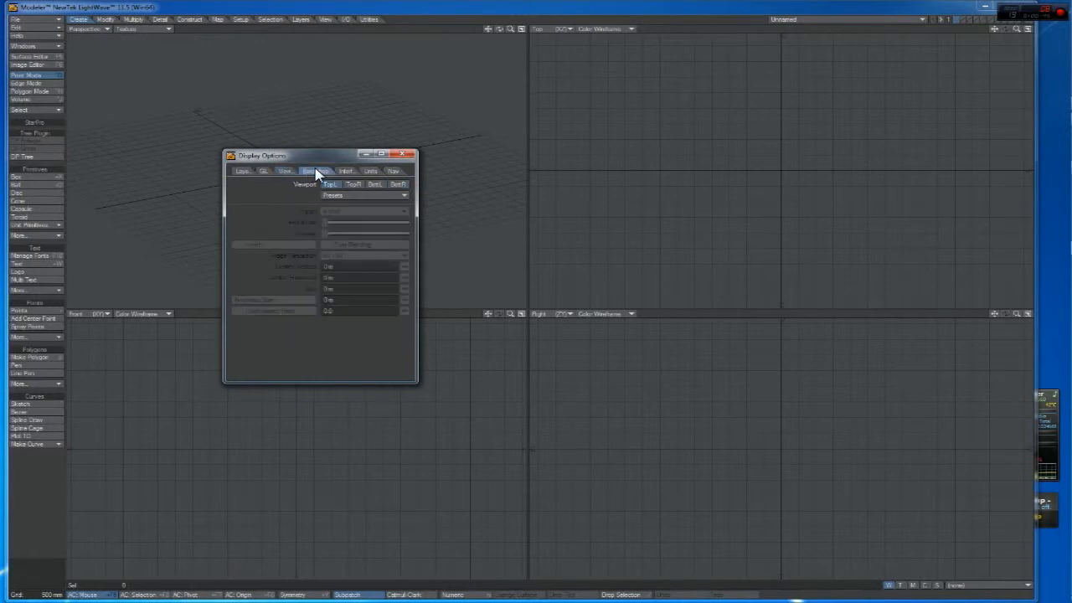
pyautogui.click(397, 184)
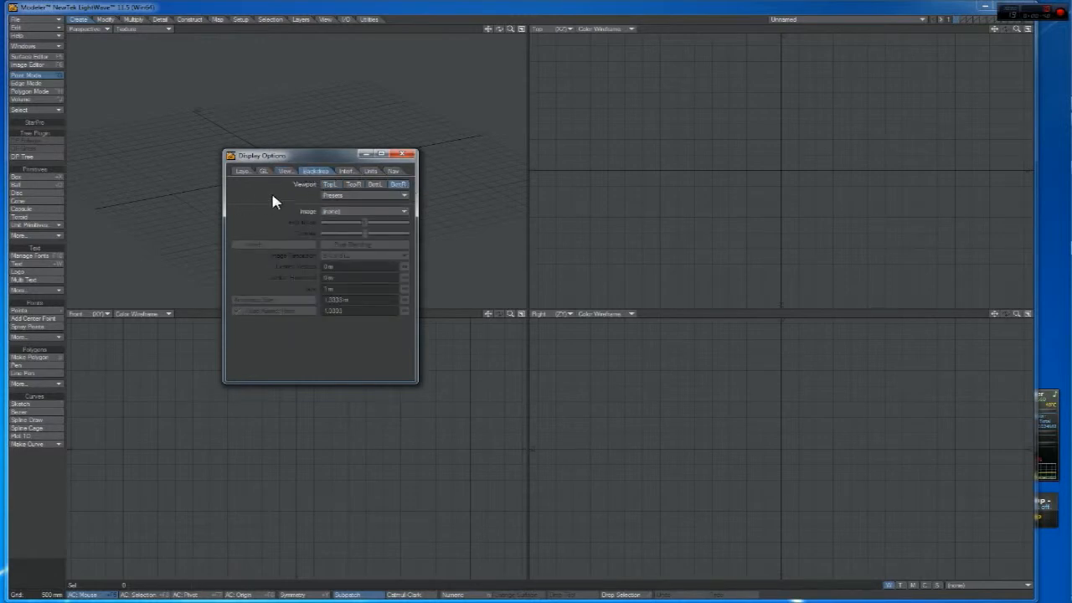
pyautogui.click(345, 211)
pyautogui.click(350, 224)
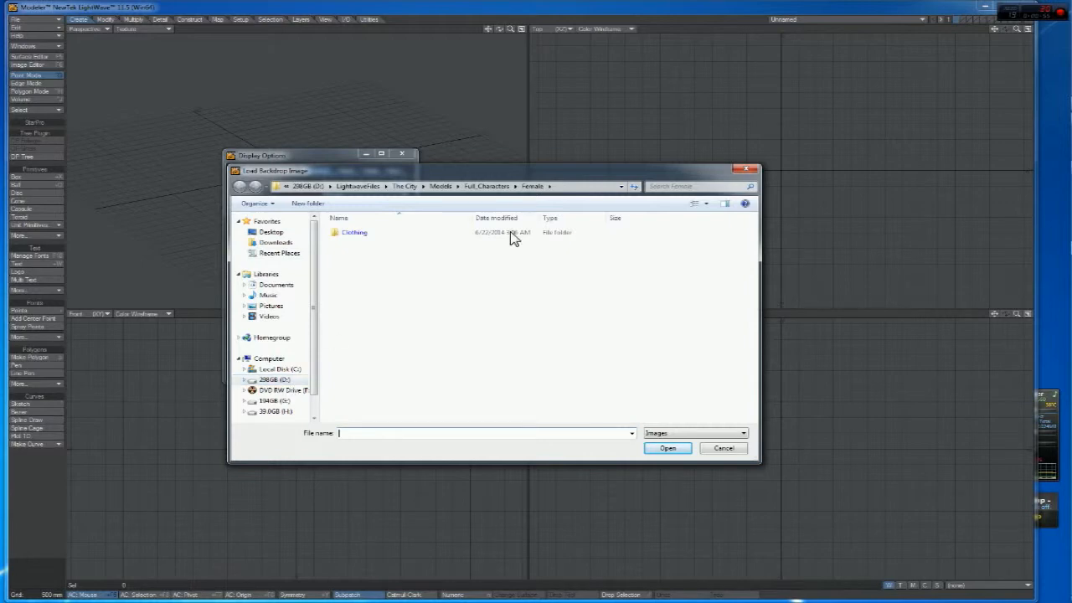
pyautogui.click(358, 186)
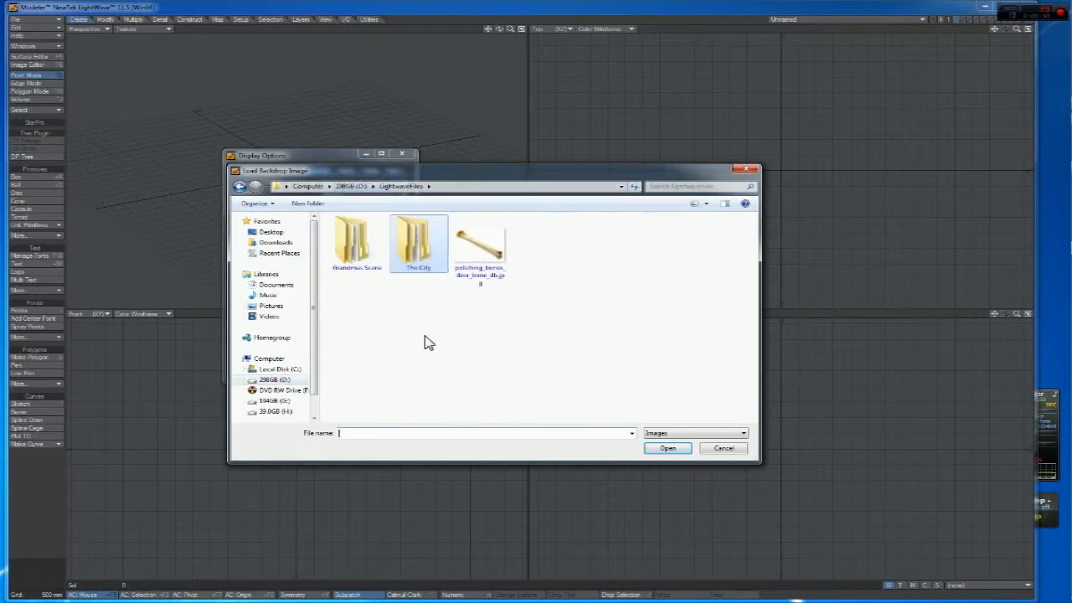
pyautogui.doubleClick(482, 263)
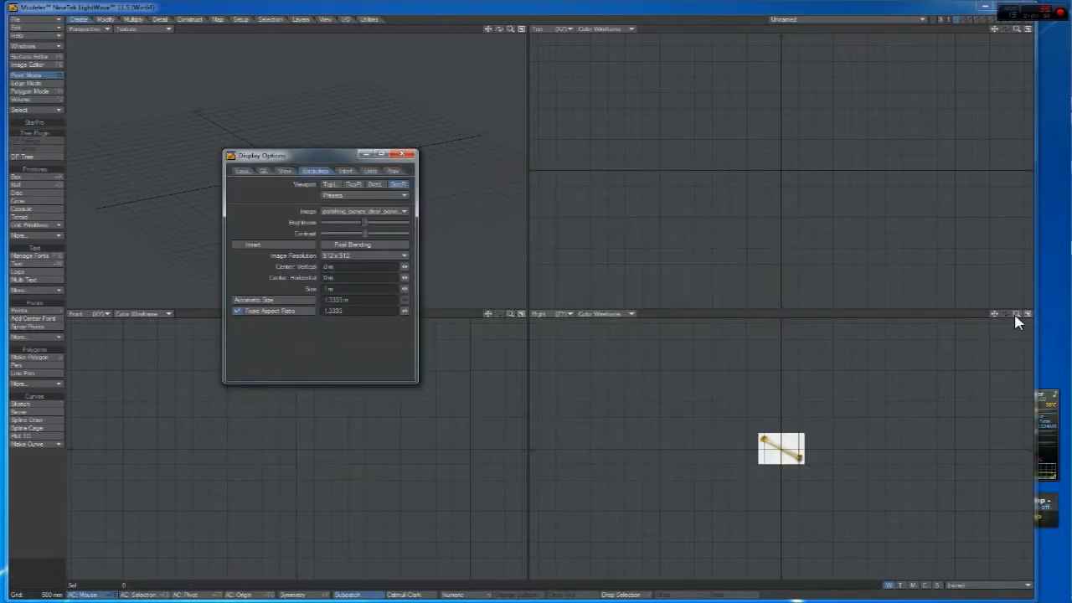
# Lower the bone backdrop's brightness and slightly raise its contrast
pyautogui.moveTo(1016, 313); pyautogui.dragTo(953, 329)
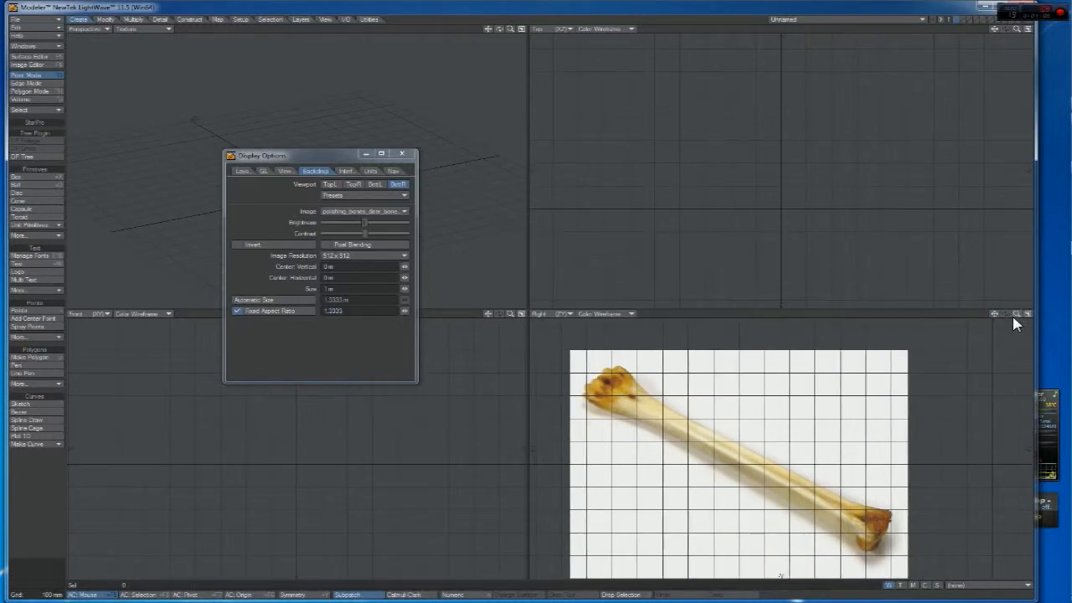
pyautogui.moveTo(1017, 313); pyautogui.dragTo(1018, 316)
pyautogui.moveTo(365, 235); pyautogui.dragTo(339, 224)
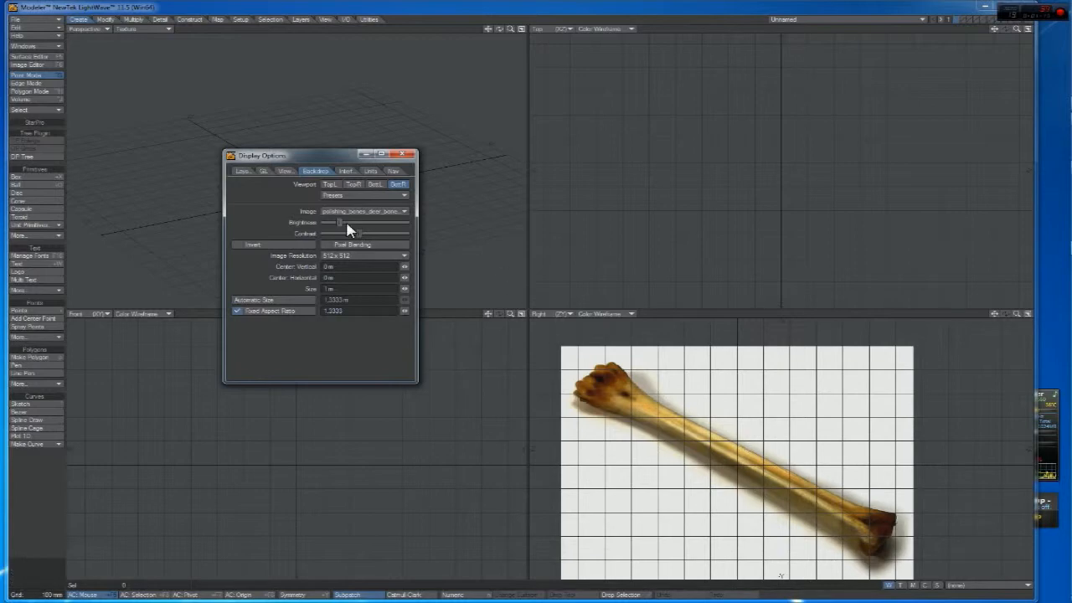
pyautogui.moveTo(366, 238); pyautogui.dragTo(373, 238)
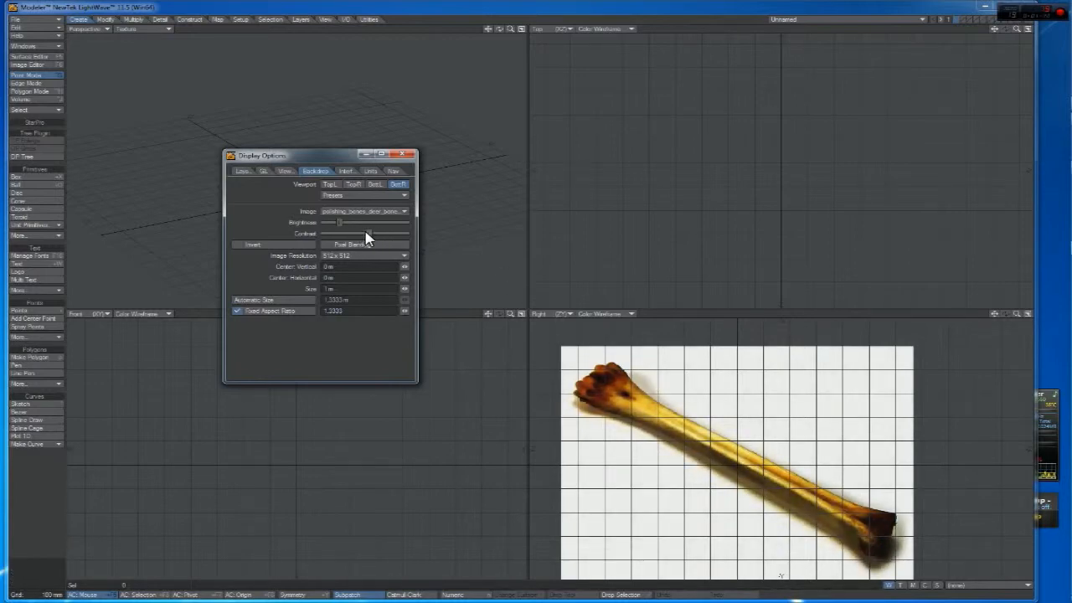
# Enable Pixel Blending, set the backdrop's image resolution to 4096 x 4096, and close Display Options
pyautogui.click(342, 244)
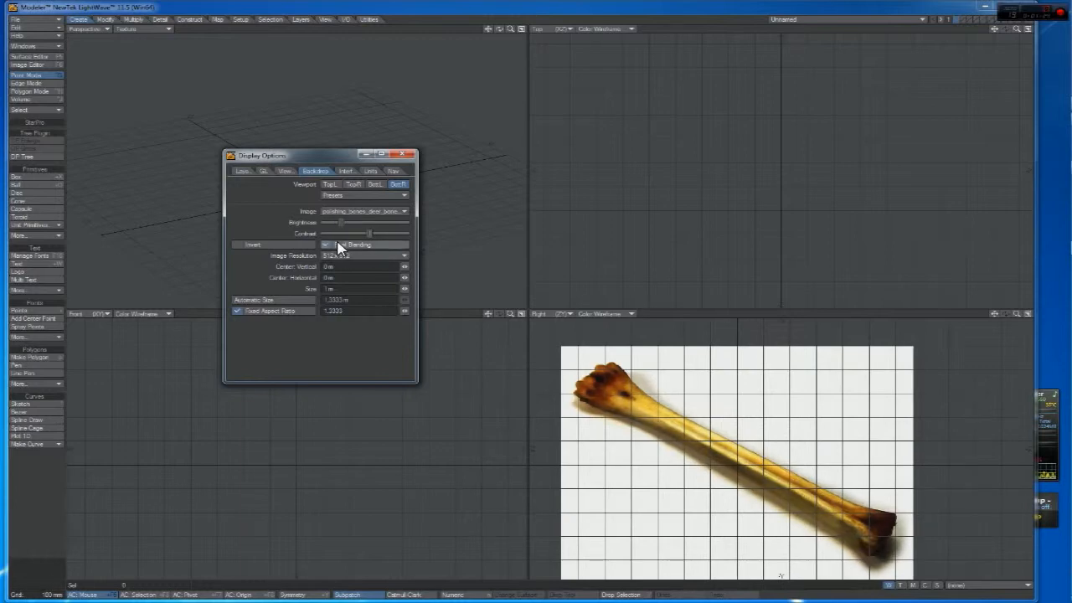
pyautogui.click(333, 255)
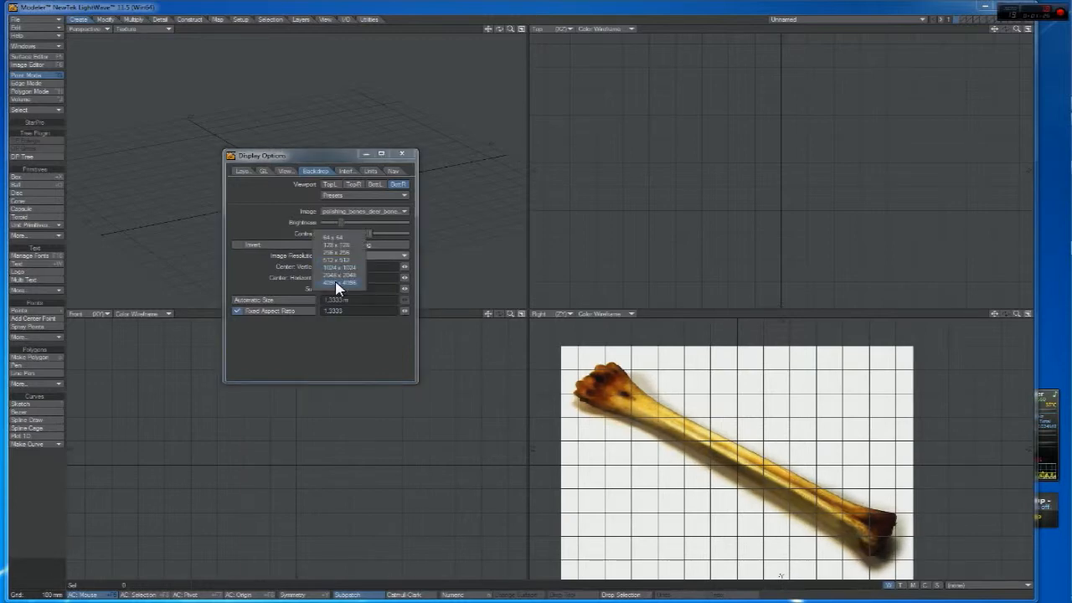
pyautogui.click(335, 283)
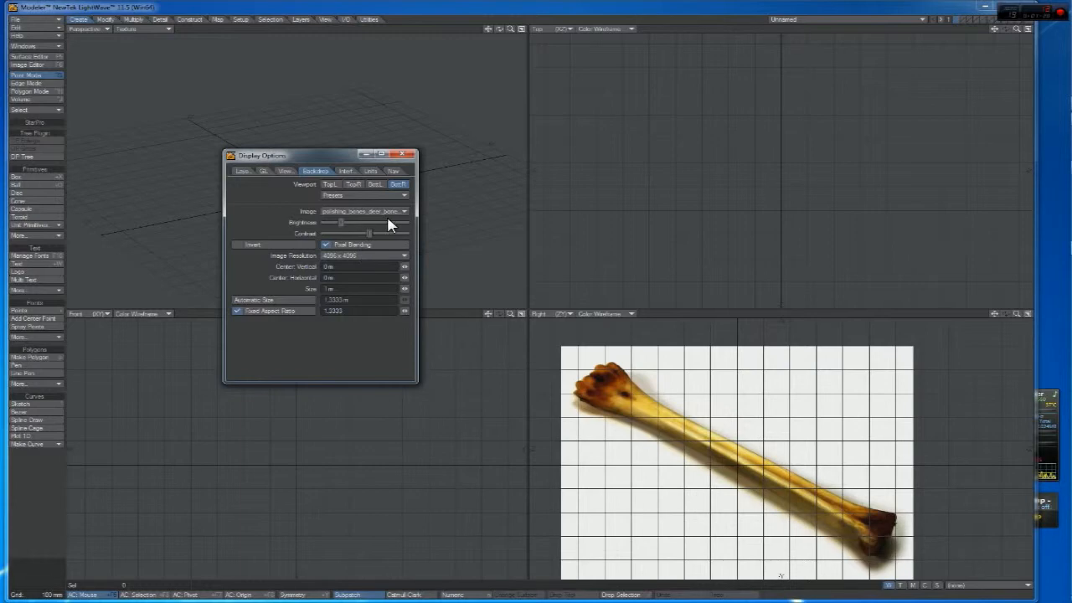
pyautogui.click(403, 154)
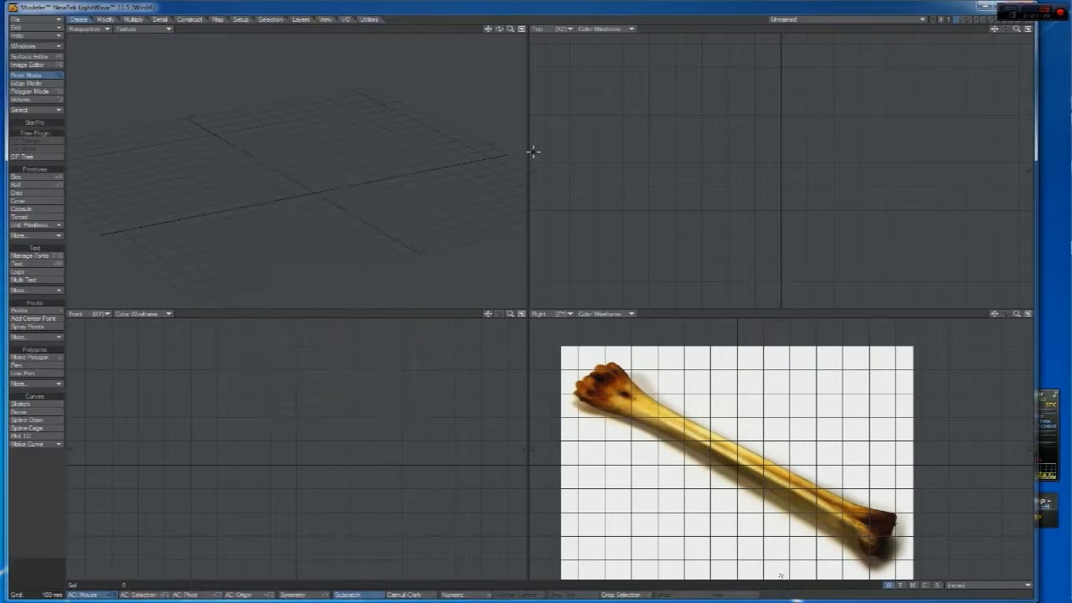
pyautogui.moveTo(994, 314)
pyautogui.mouseDown()
pyautogui.moveTo(1047, 304)
pyautogui.moveTo(984, 316)
pyautogui.mouseUp()
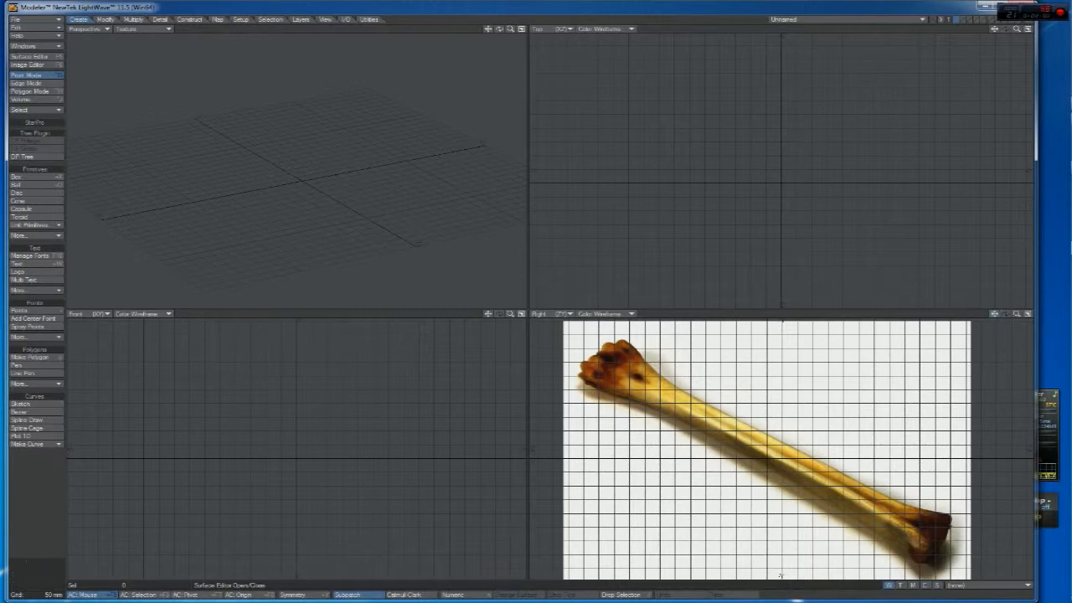
pyautogui.moveTo(994, 314); pyautogui.dragTo(727, 430)
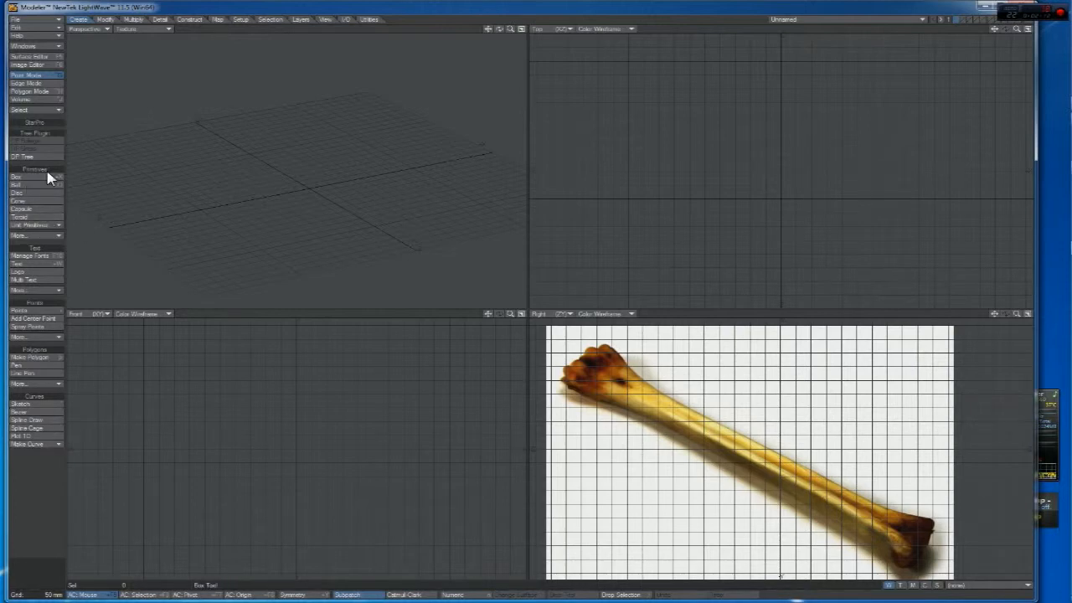
pyautogui.click(103, 20)
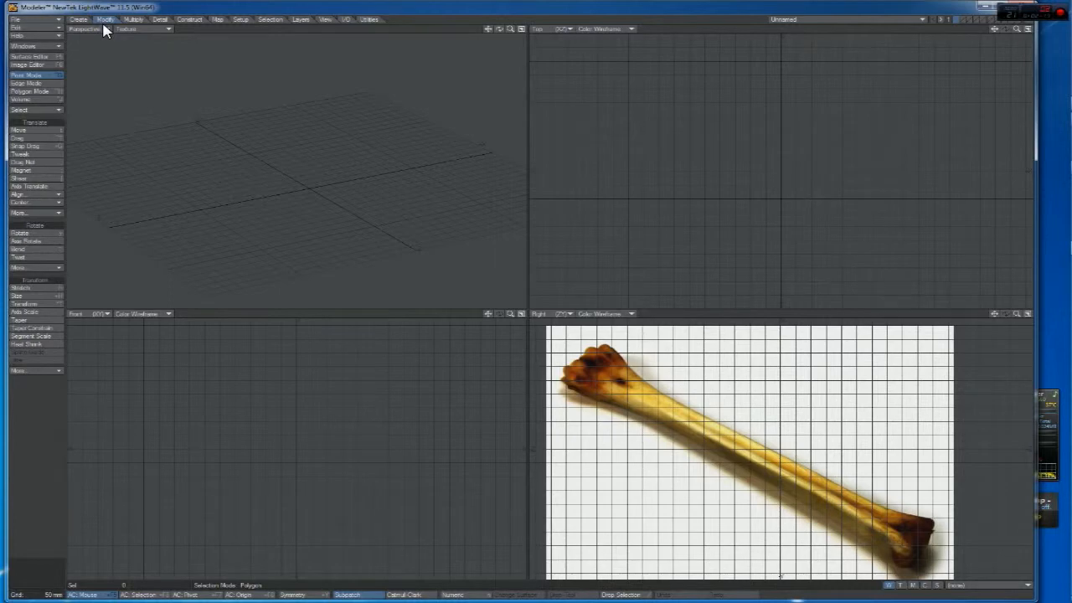
pyautogui.click(132, 20)
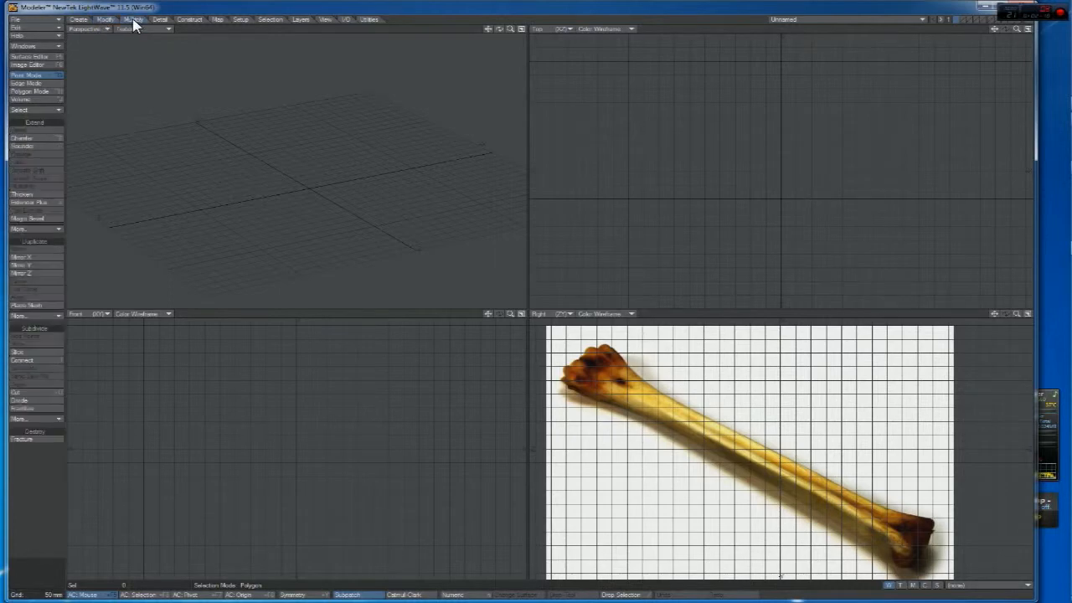
pyautogui.click(78, 19)
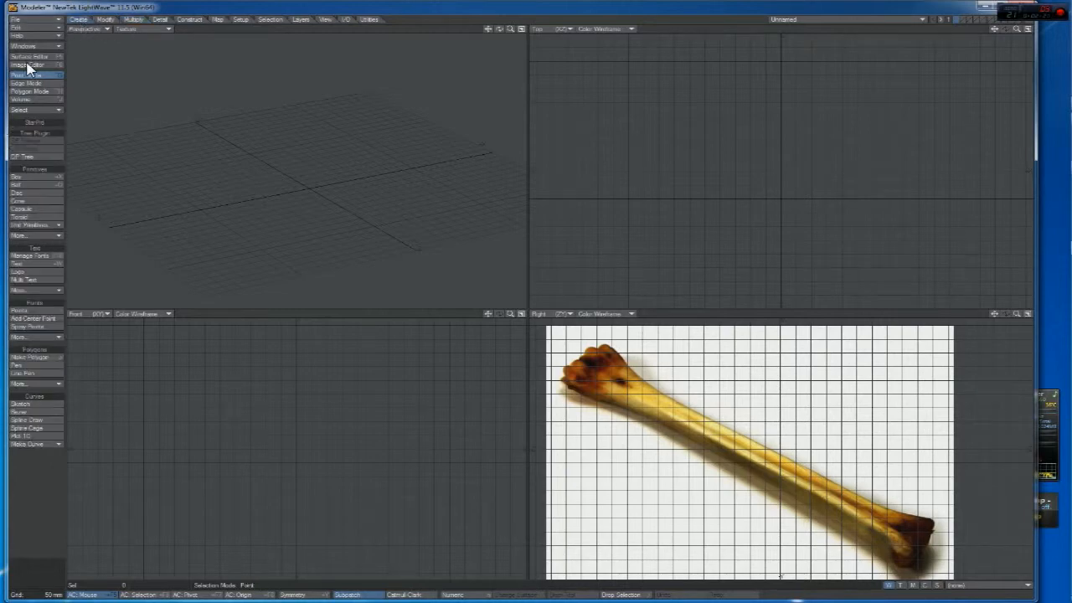
pyautogui.click(38, 236)
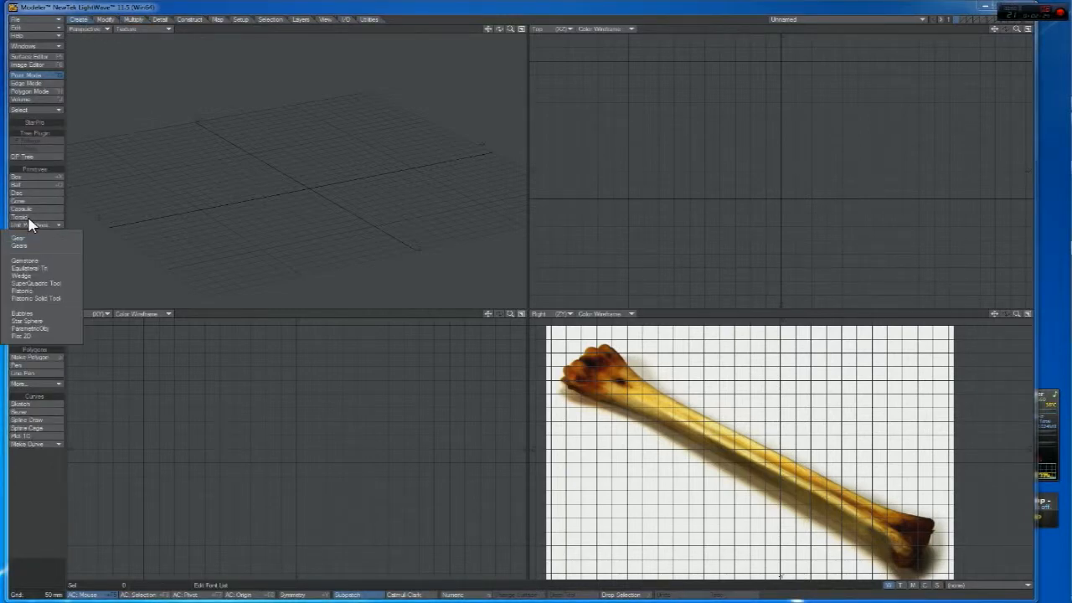
pyautogui.click(29, 218)
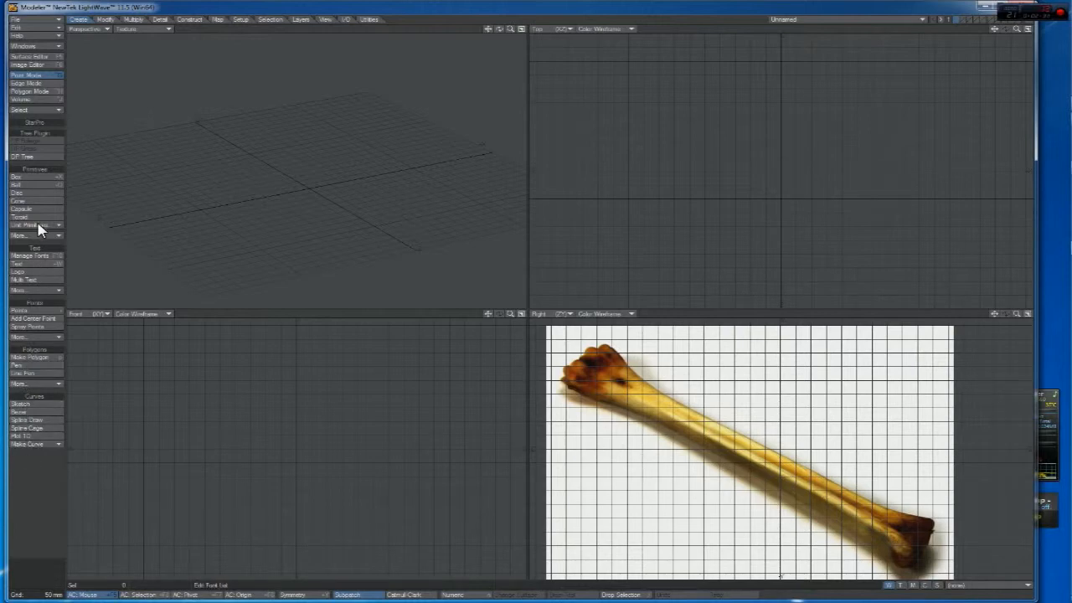
pyautogui.click(134, 20)
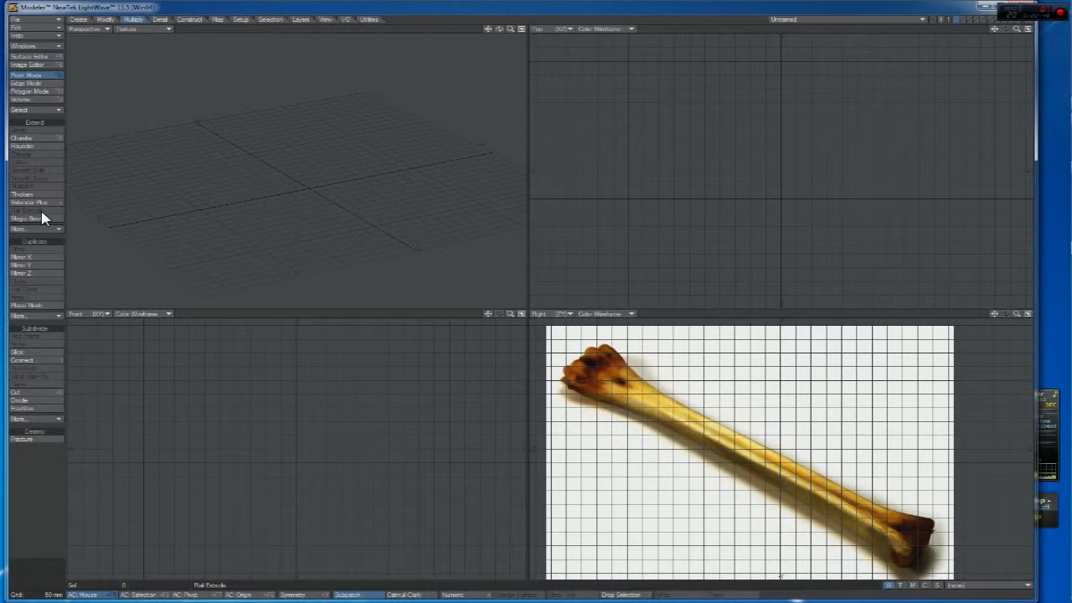
# Sketch a freehand curve along the length of the bone in the Right viewport
pyautogui.click(78, 19)
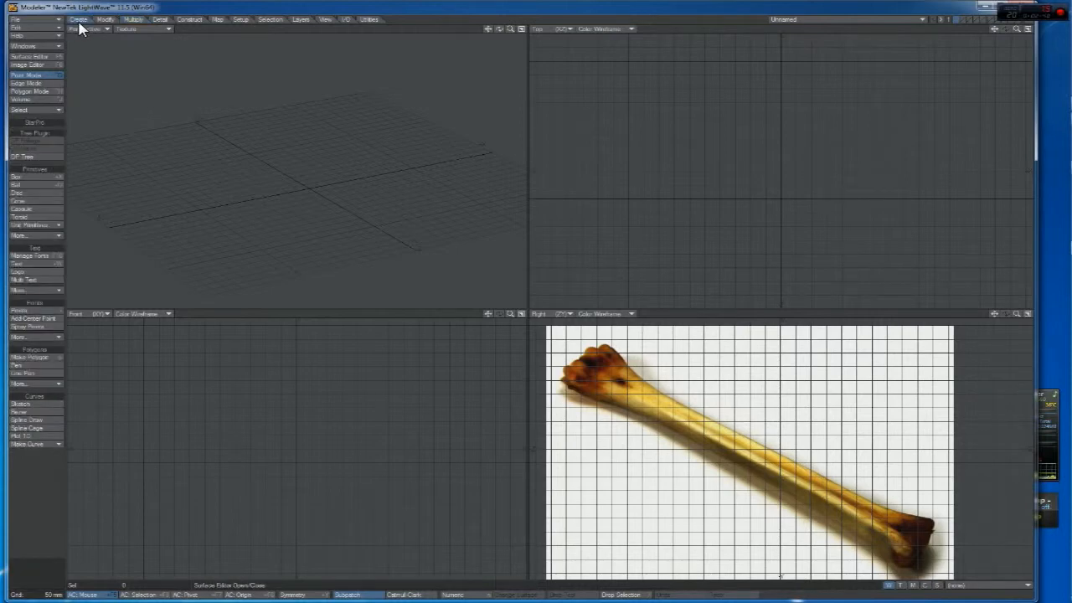
pyautogui.click(31, 407)
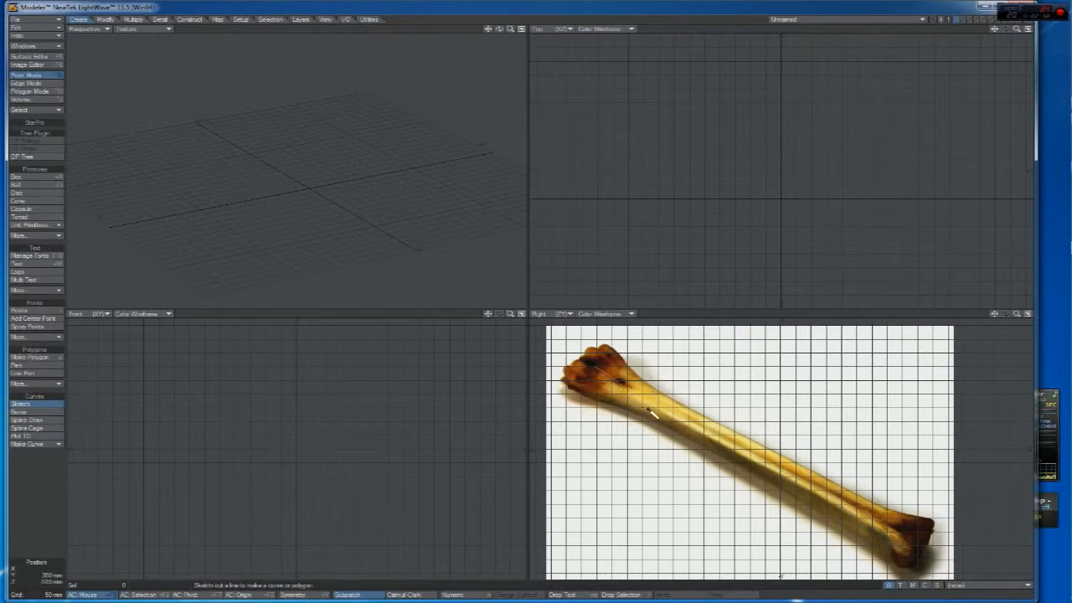
pyautogui.moveTo(821, 496); pyautogui.dragTo(906, 542)
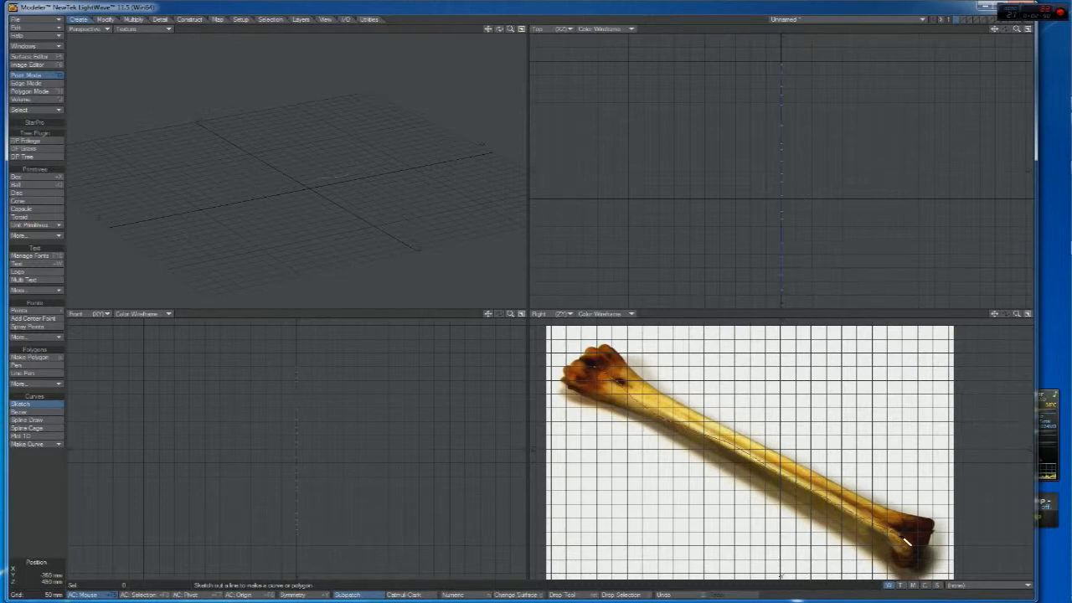
pyautogui.press('space')
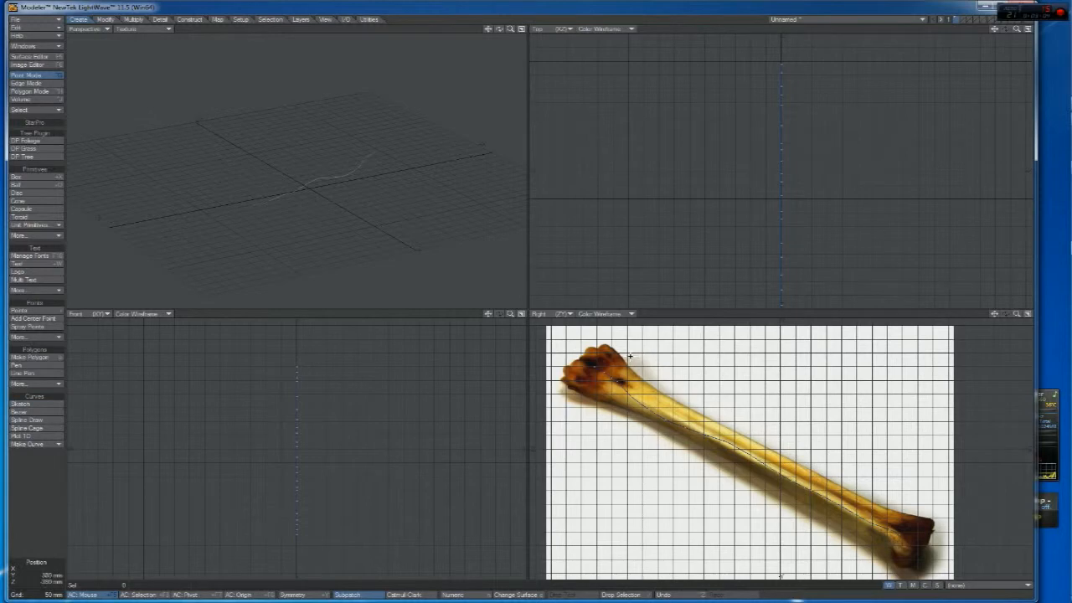
# Try Rail Extrude on the selected sketched curve, then remove the curve
pyautogui.press('space')
pyautogui.press('space')
pyautogui.click(600, 371)
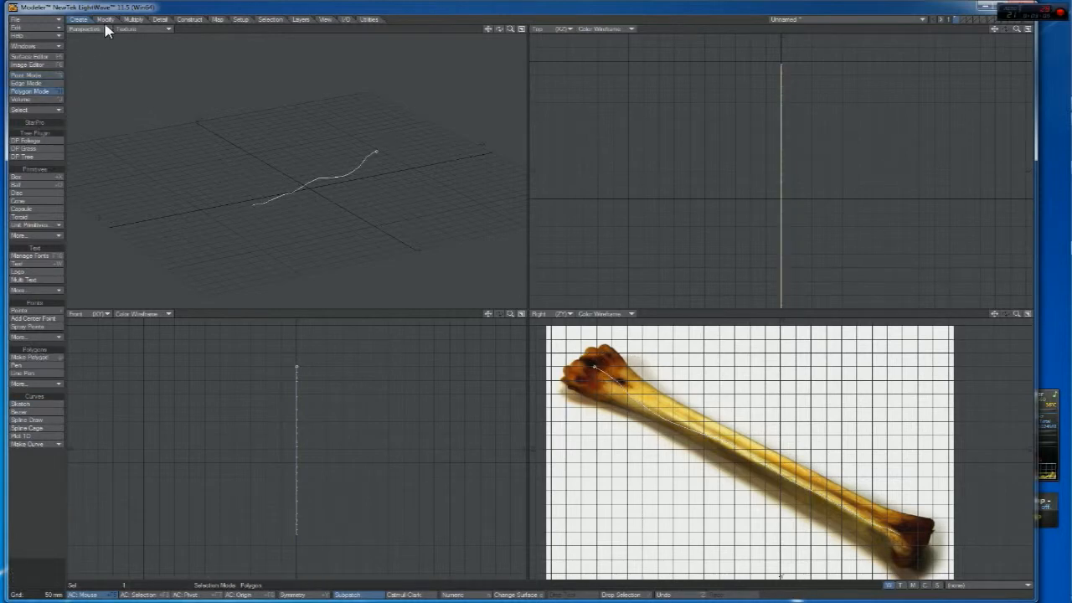
pyautogui.click(133, 18)
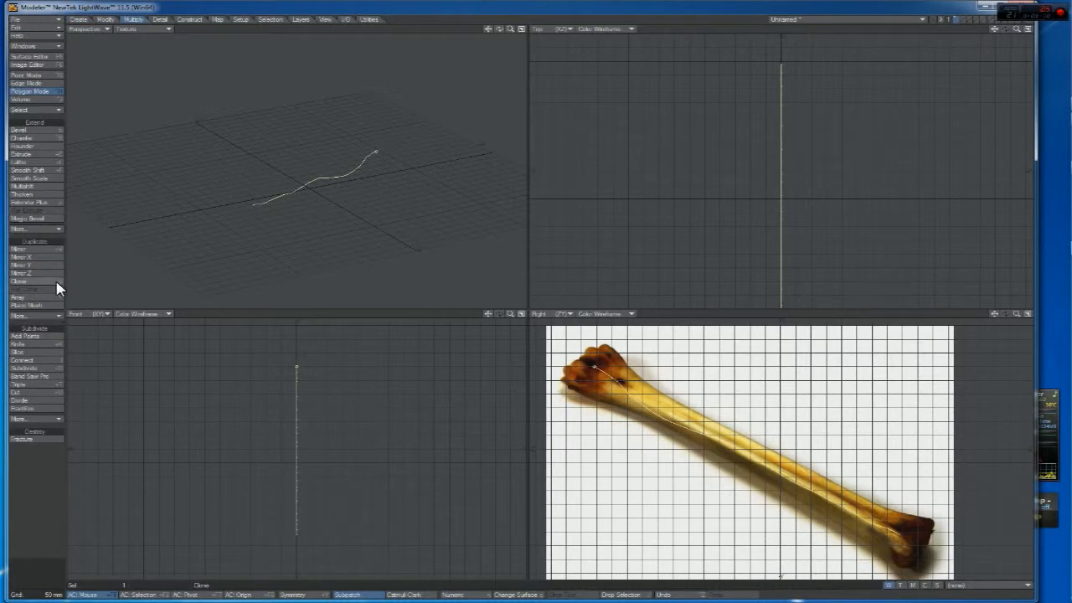
pyautogui.click(40, 211)
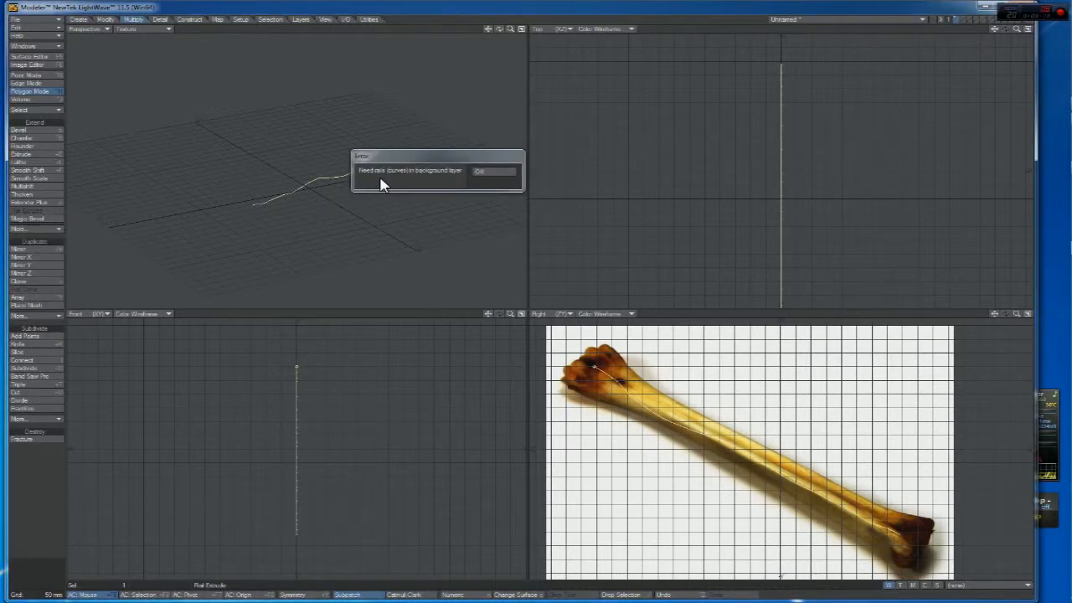
pyautogui.click(508, 173)
pyautogui.press('x')
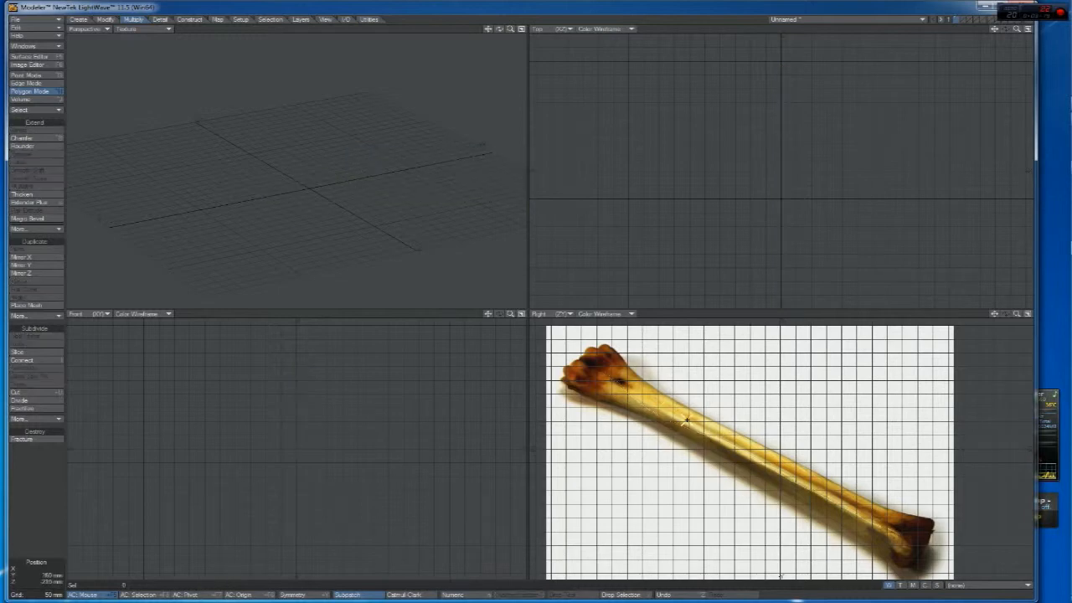
# Draw a two-point Bezier curve in the Right viewport from the bone's upper end to its lower end
pyautogui.click(78, 19)
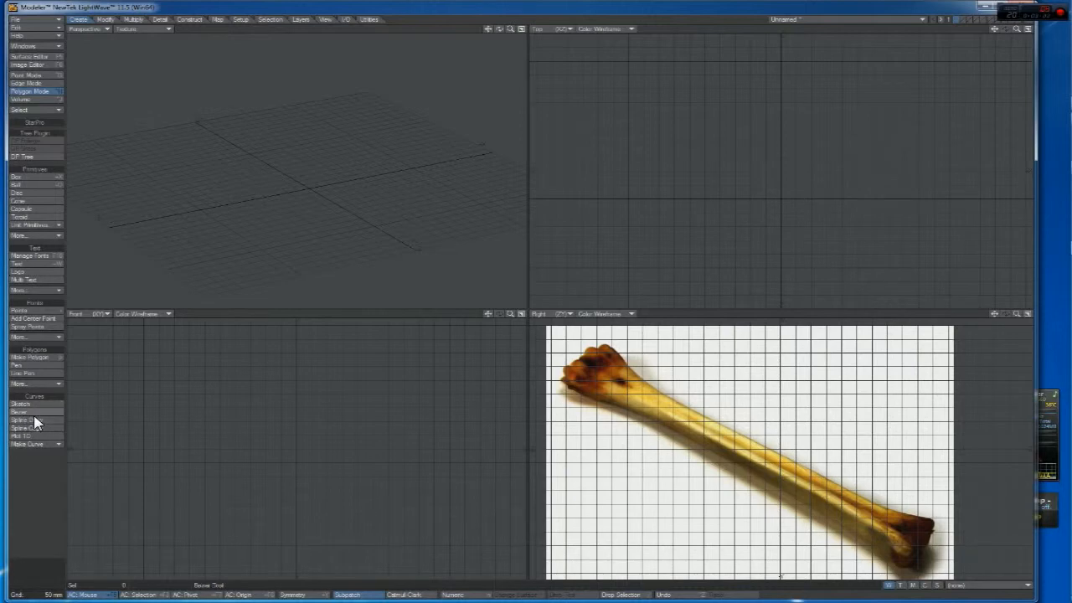
pyautogui.click(32, 412)
pyautogui.click(592, 369)
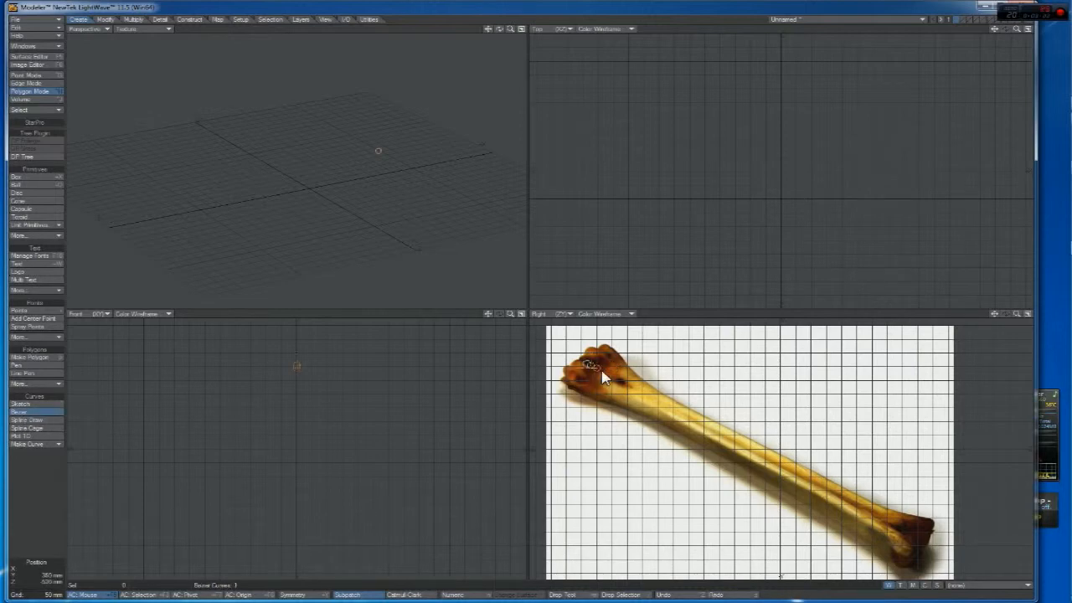
pyautogui.click(903, 541)
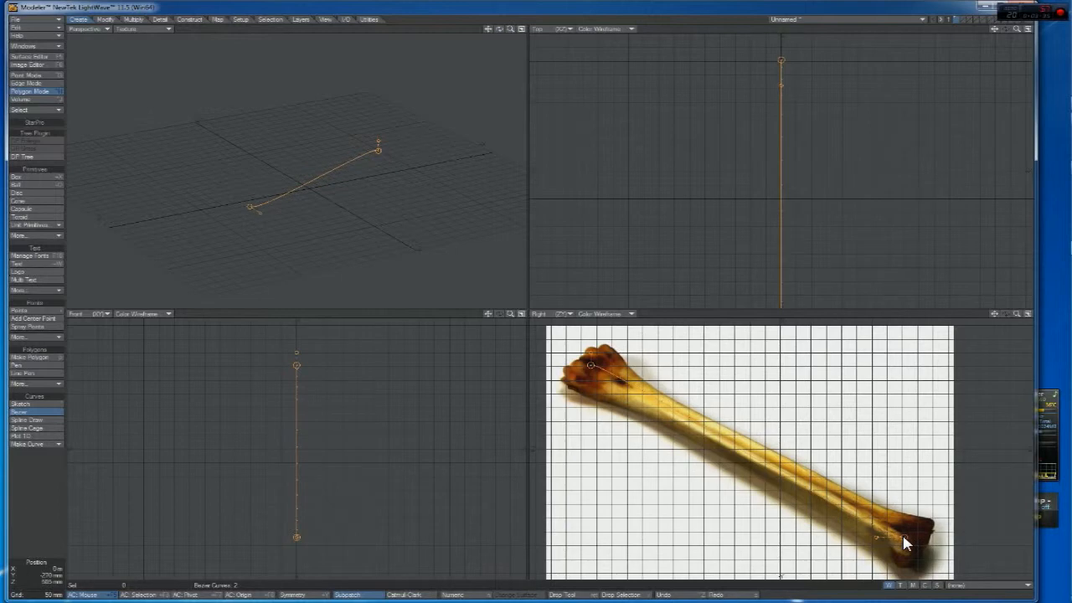
pyautogui.press('space')
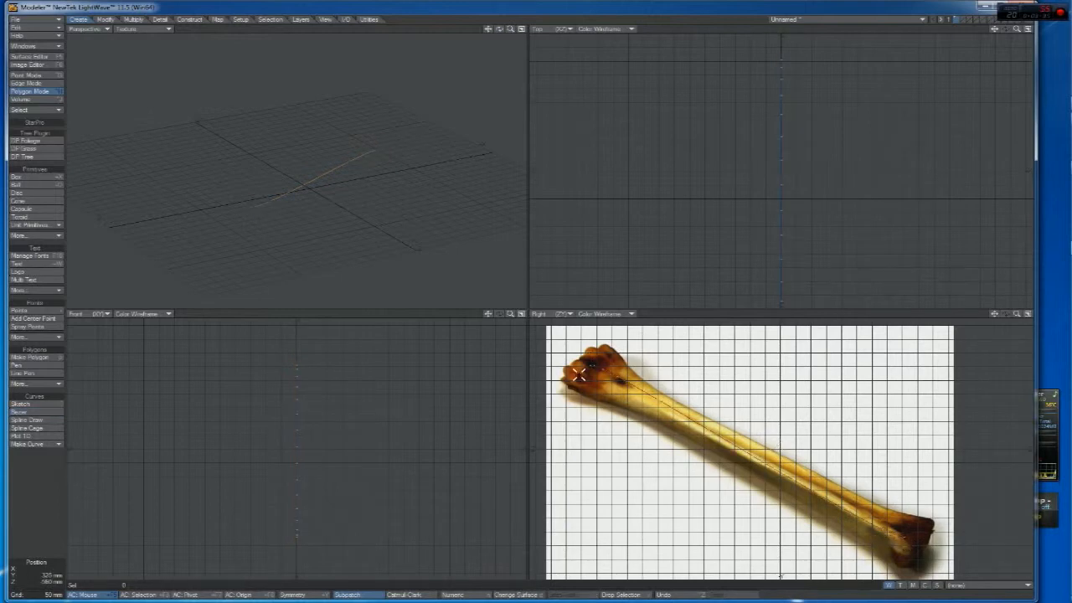
# Try the Rail Bevel tool on the selected Bezier curve
pyautogui.click(131, 19)
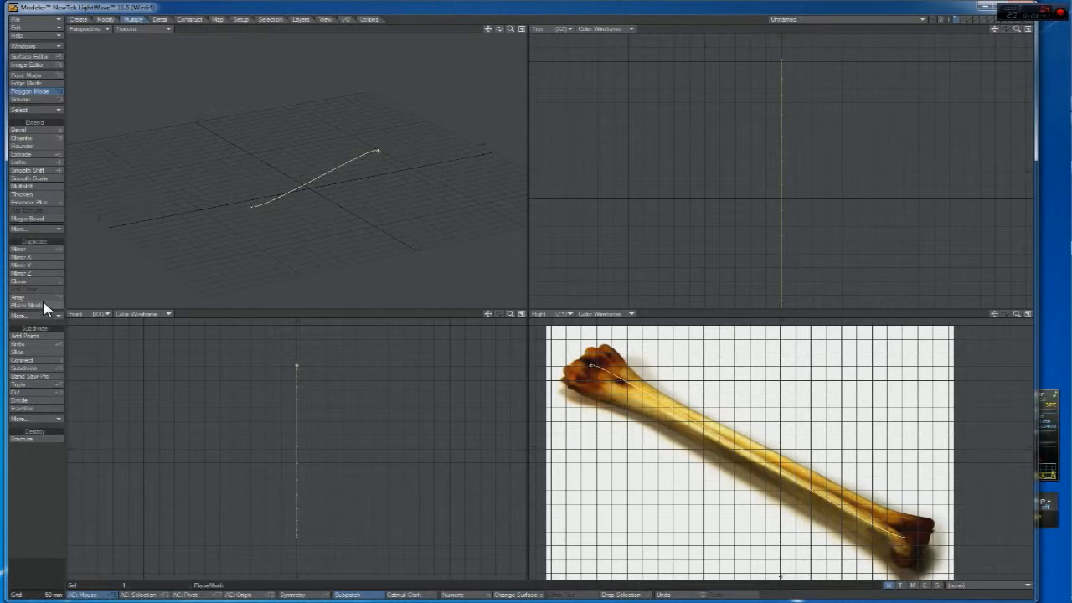
pyautogui.click(38, 228)
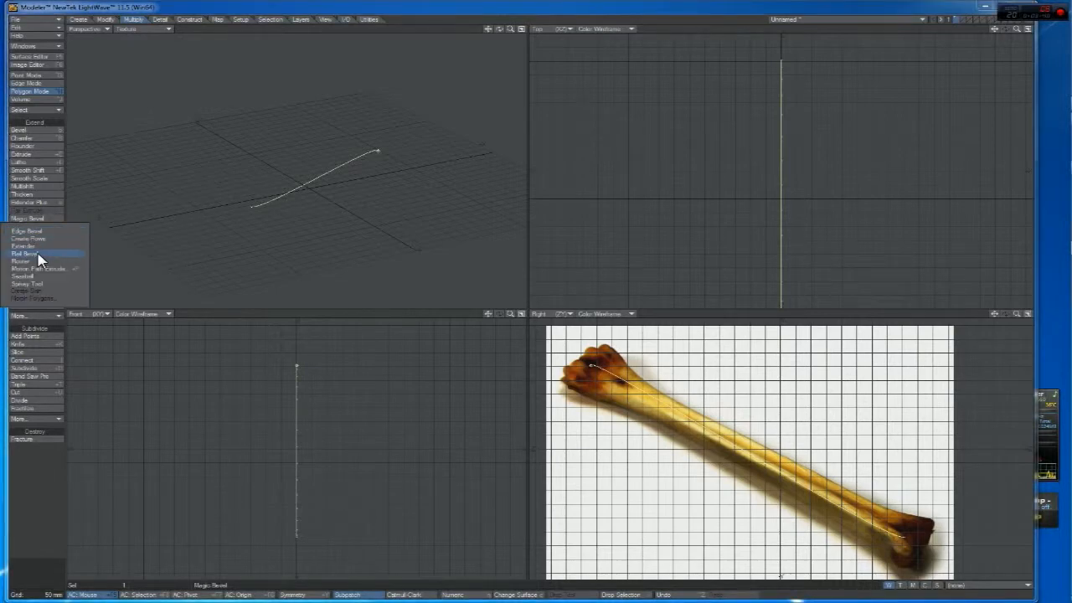
pyautogui.click(38, 254)
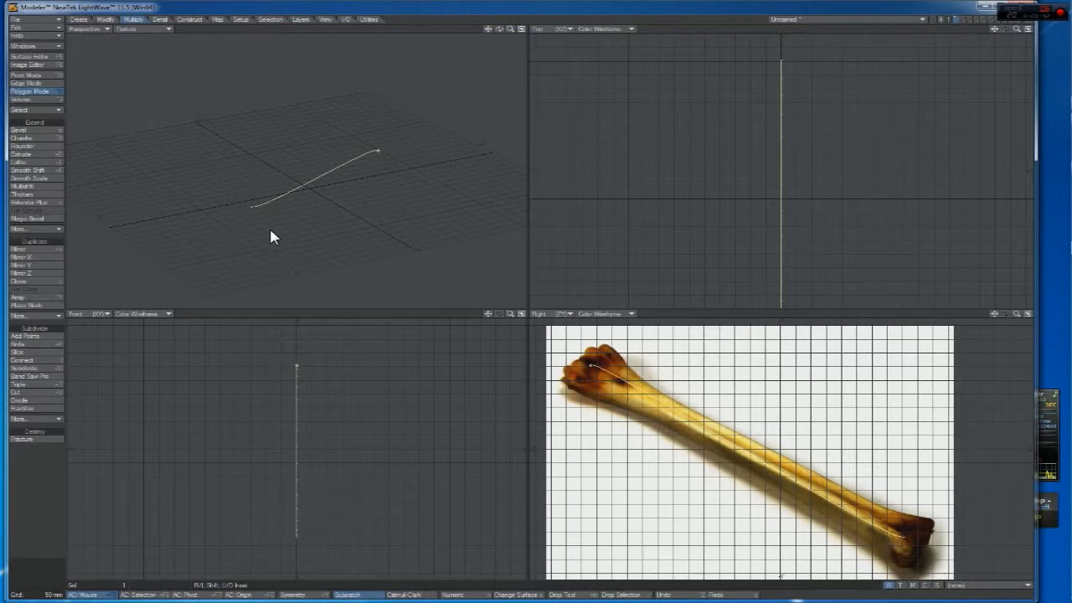
pyautogui.click(38, 228)
pyautogui.click(36, 228)
pyautogui.press('n')
pyautogui.press('n')
pyautogui.click(37, 229)
pyautogui.click(37, 229)
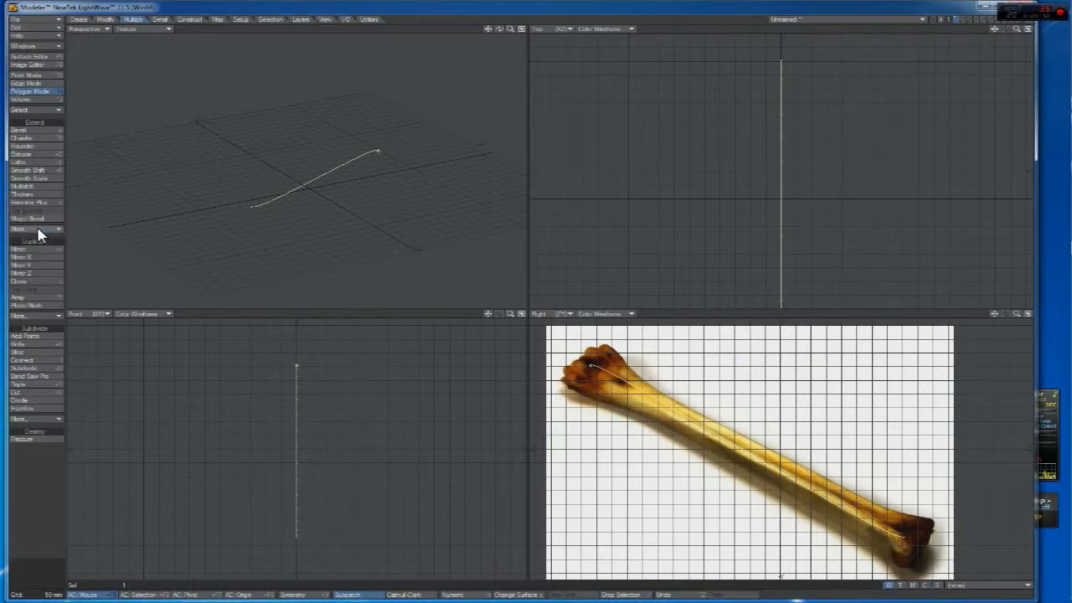
# Try adjusting Rail Bevel's shift and inset numerically on the Bezier curve, then close the numeric settings
pyautogui.click(38, 233)
pyautogui.press('n')
pyautogui.moveTo(962, 228)
pyautogui.mouseDown()
pyautogui.moveTo(975, 228)
pyautogui.moveTo(901, 228)
pyautogui.moveTo(965, 228)
pyautogui.moveTo(964, 238)
pyautogui.mouseUp()
pyautogui.write('0')
pyautogui.click(952, 218)
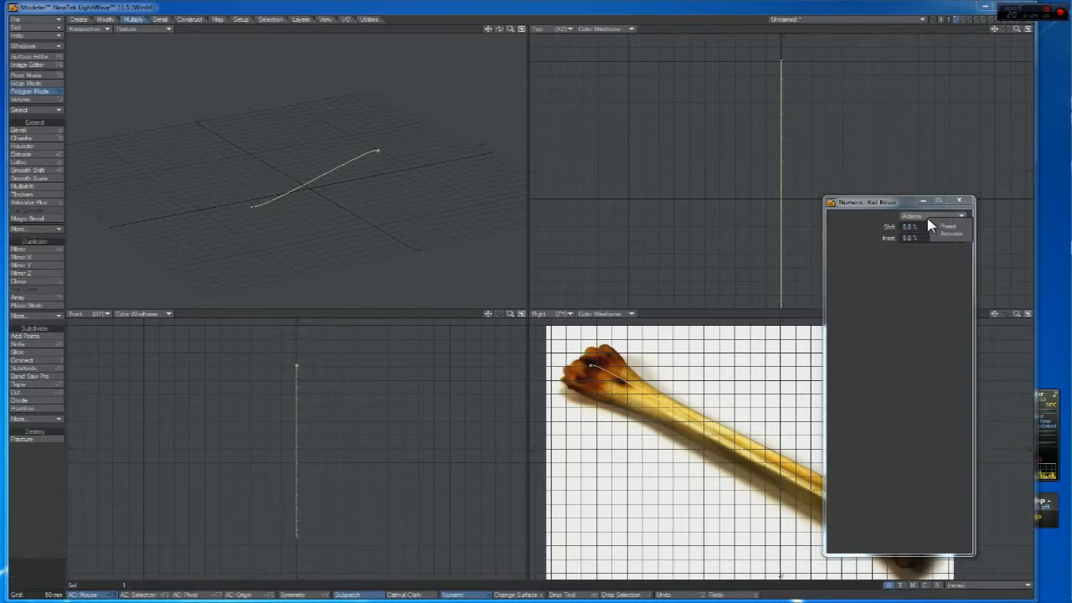
pyautogui.click(914, 218)
pyautogui.click(962, 203)
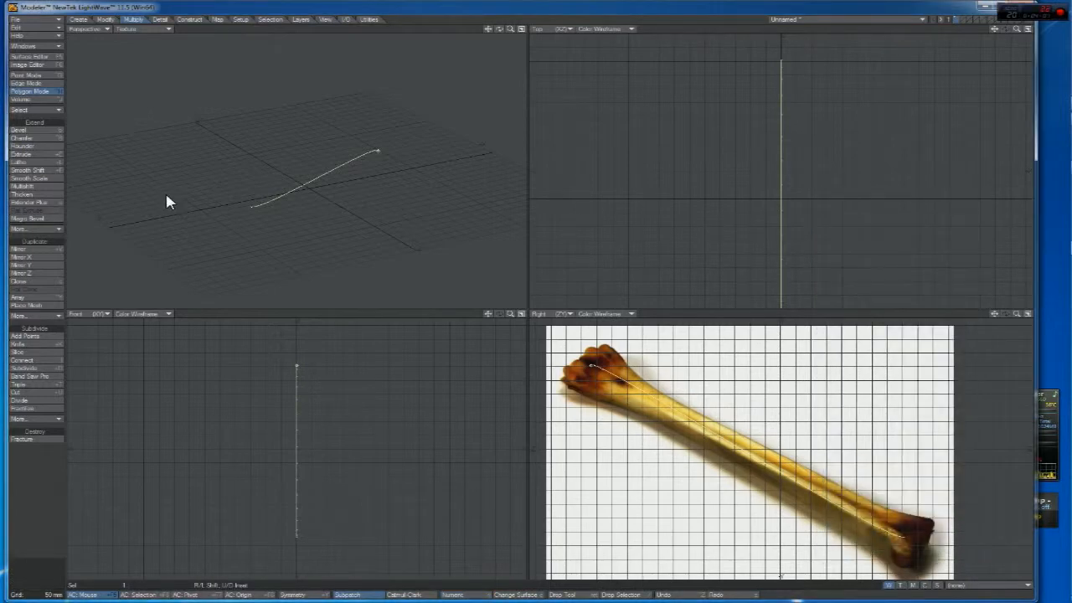
# Leave Rail Bevel, delete the Bezier curve, and try Rail Extrude on the empty layer
pyautogui.click(38, 229)
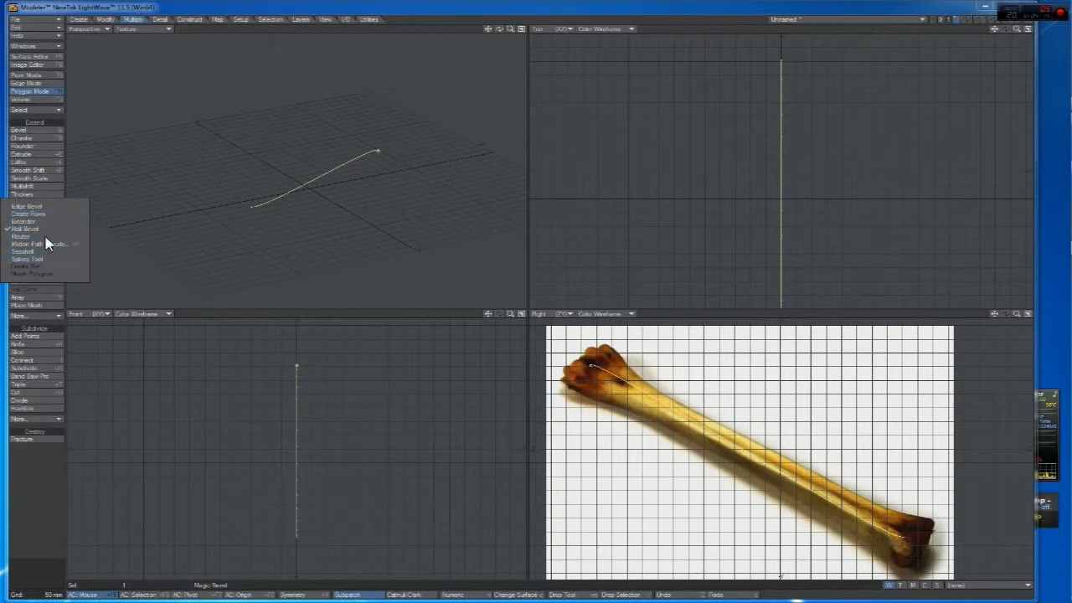
pyautogui.click(45, 227)
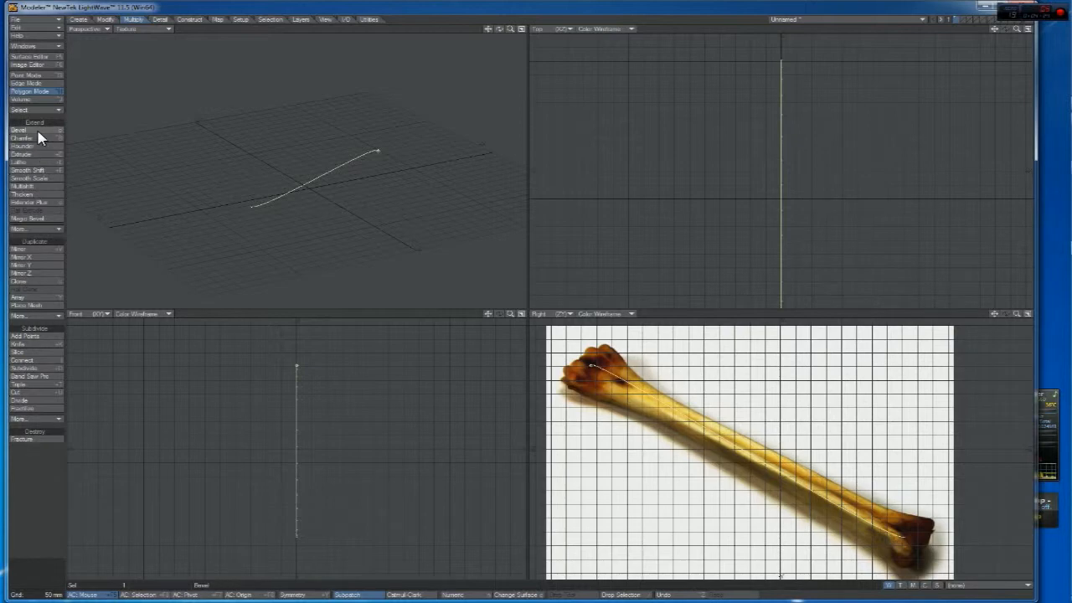
pyautogui.press('Delete')
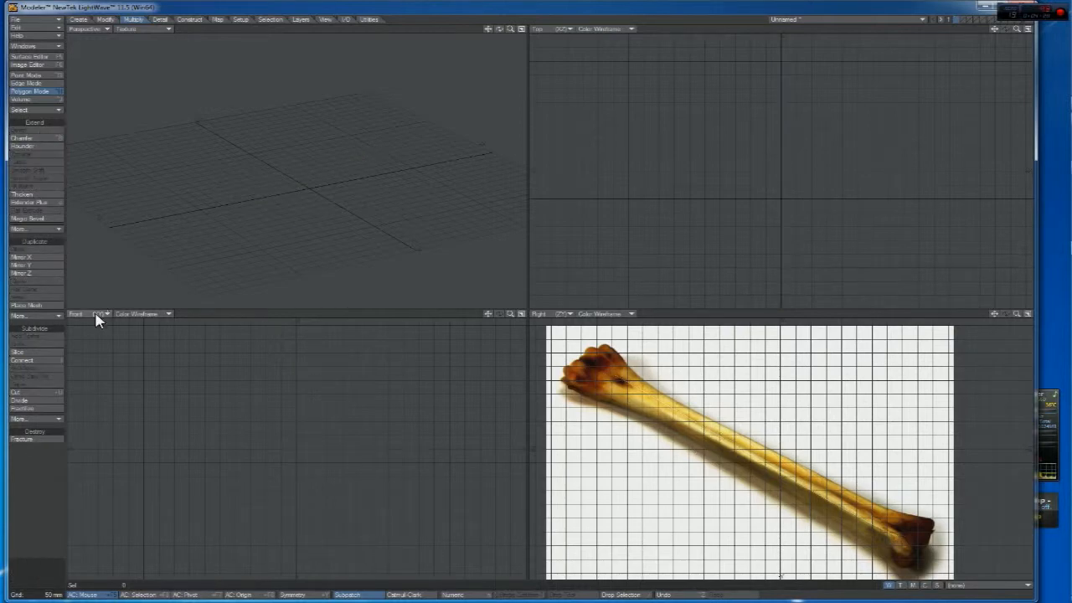
pyautogui.click(25, 210)
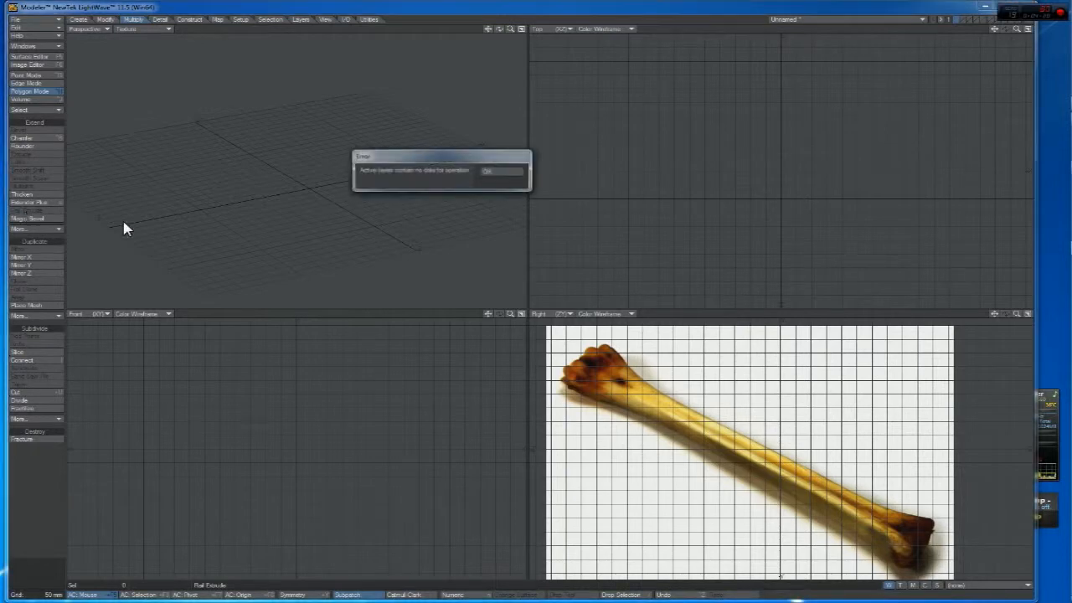
pyautogui.click(505, 174)
# Draw a two-point curve with Spline Draw in the Right viewport from the bone's upper end to its lower end
pyautogui.click(78, 19)
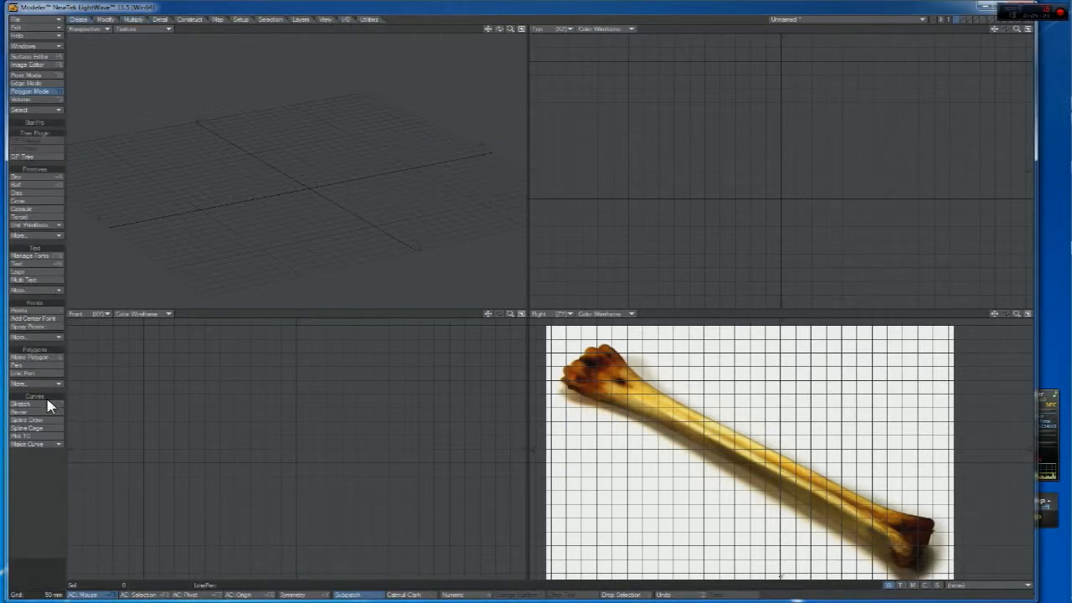
pyautogui.click(46, 421)
pyautogui.click(593, 369)
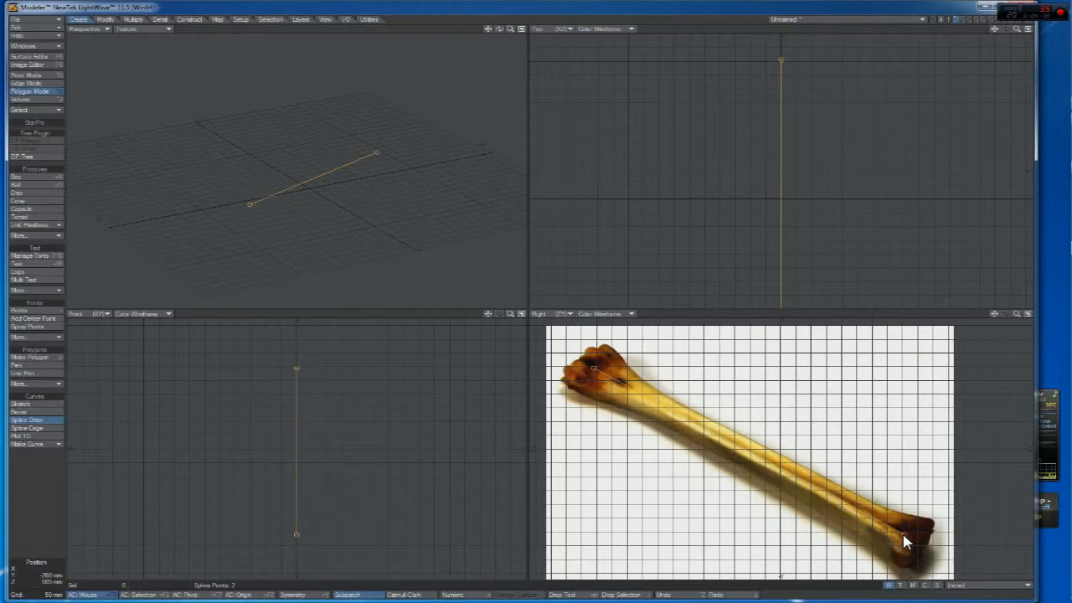
pyautogui.press('space')
pyautogui.click(684, 405)
# Try Rail Extrude on the selected two-point spline curve
pyautogui.click(133, 19)
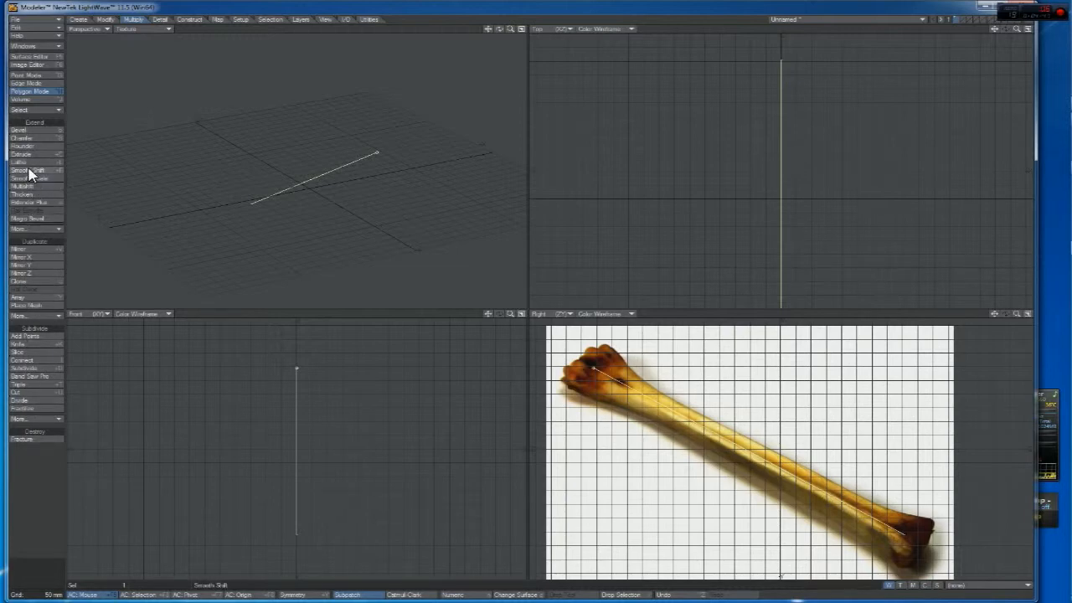
pyautogui.click(29, 211)
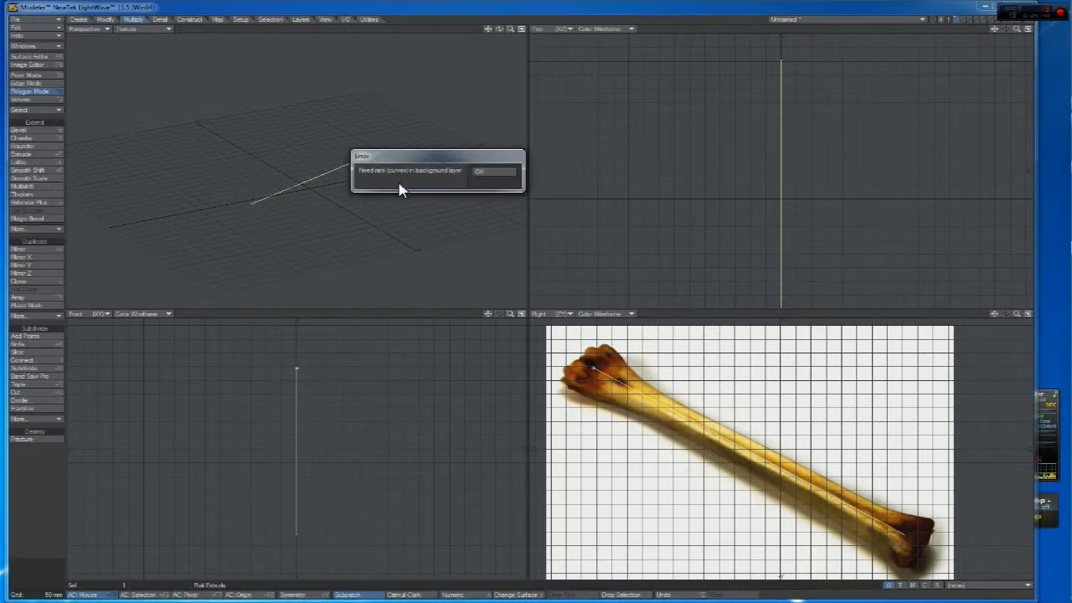
pyautogui.click(496, 174)
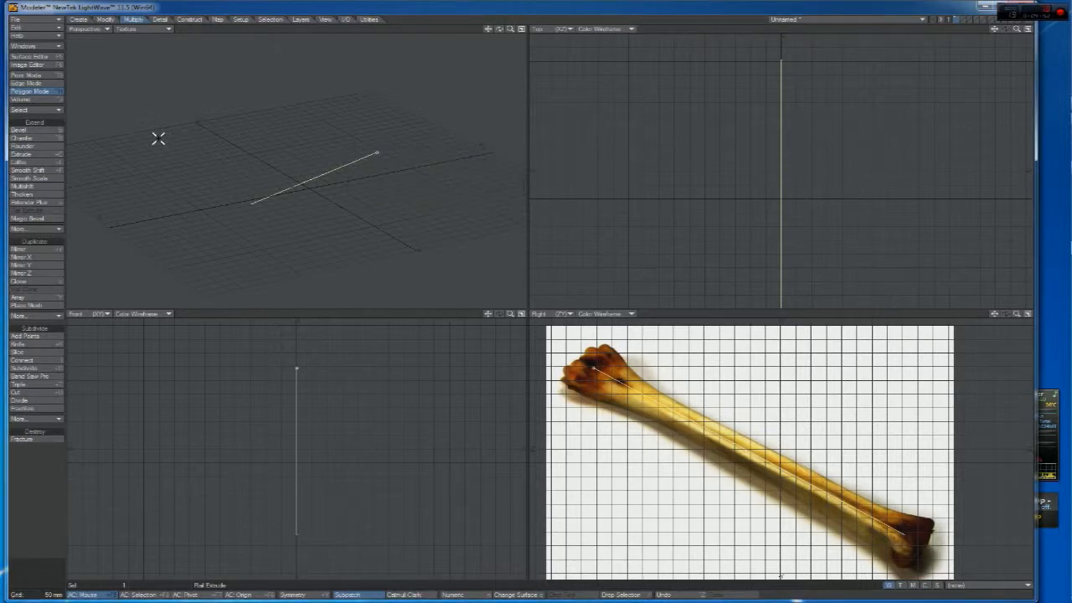
# Try Rail Bevel on the spline curve, check its numeric settings, and delete the curve
pyautogui.click(42, 229)
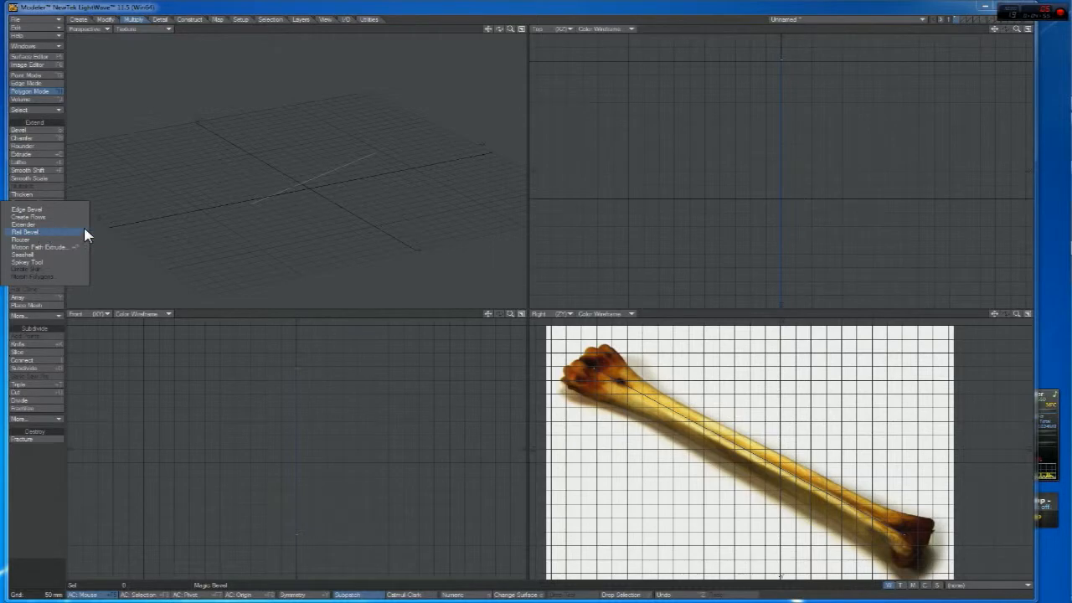
pyautogui.click(232, 208)
pyautogui.click(280, 190)
pyautogui.click(34, 230)
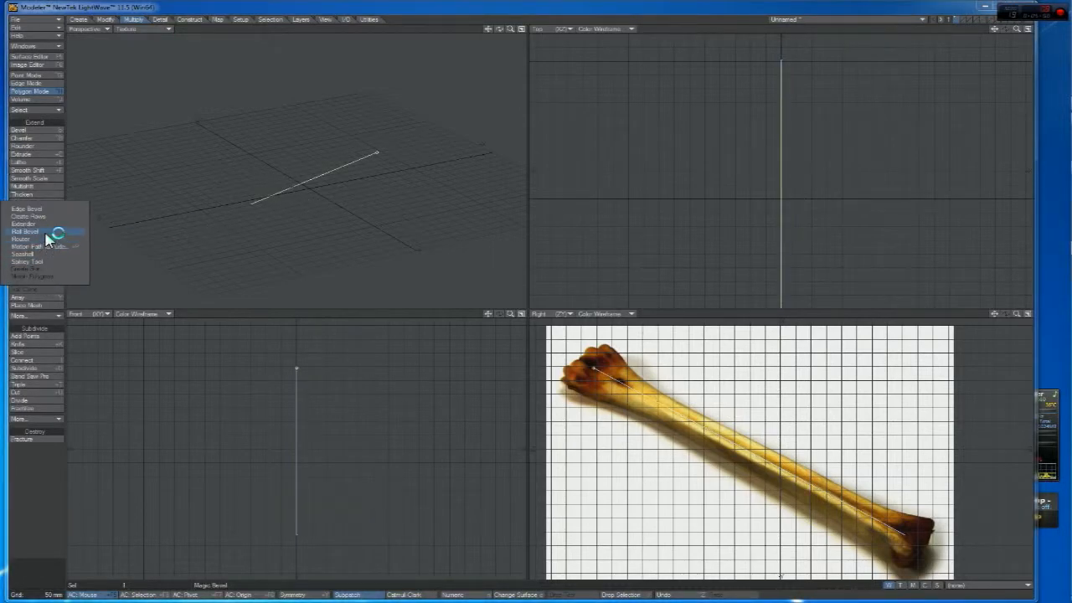
pyautogui.click(46, 233)
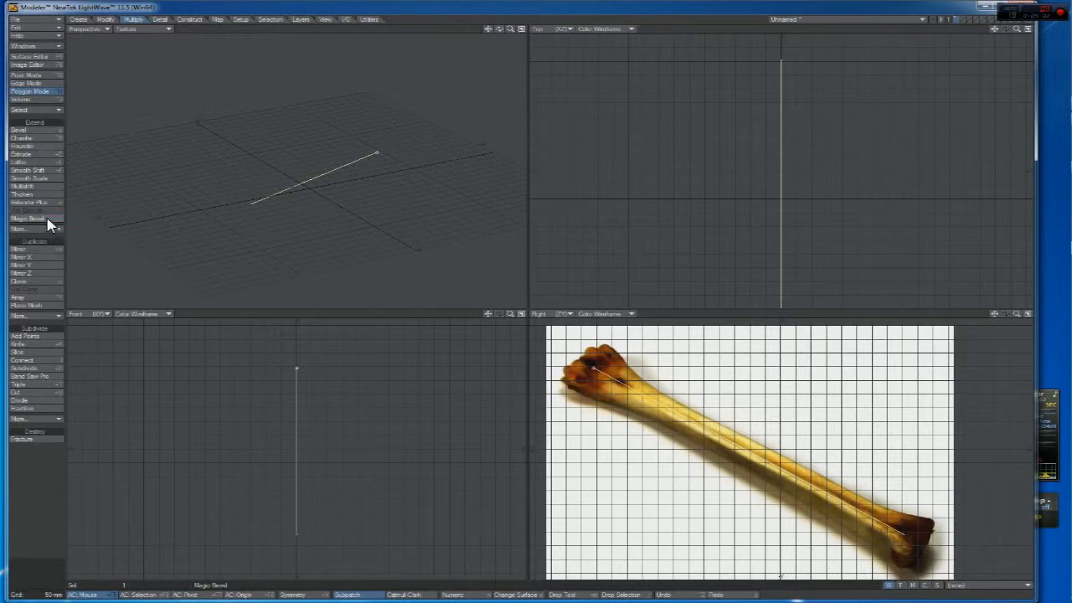
pyautogui.press('n')
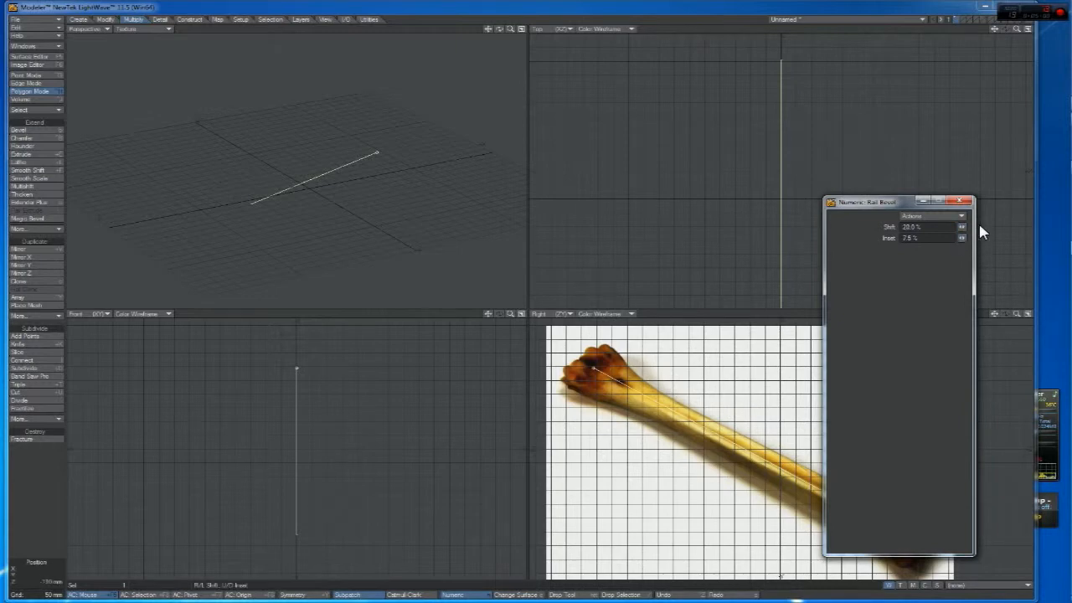
pyautogui.click(966, 203)
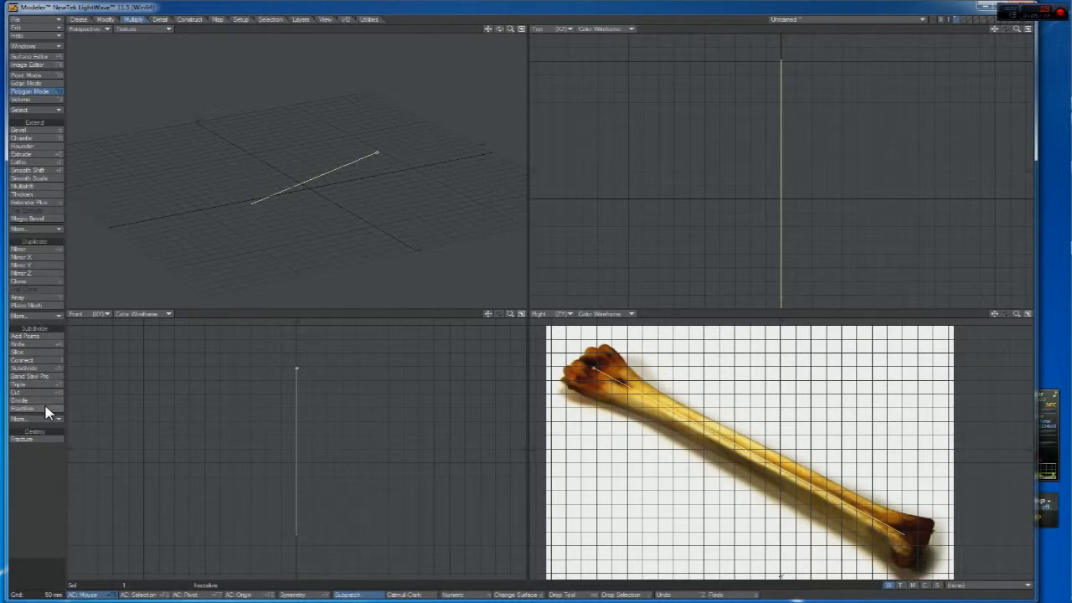
pyautogui.press('space')
pyautogui.press('Delete')
# Create a box about as long as the bone in the Right viewport and give it width in the Top viewport
pyautogui.click(78, 18)
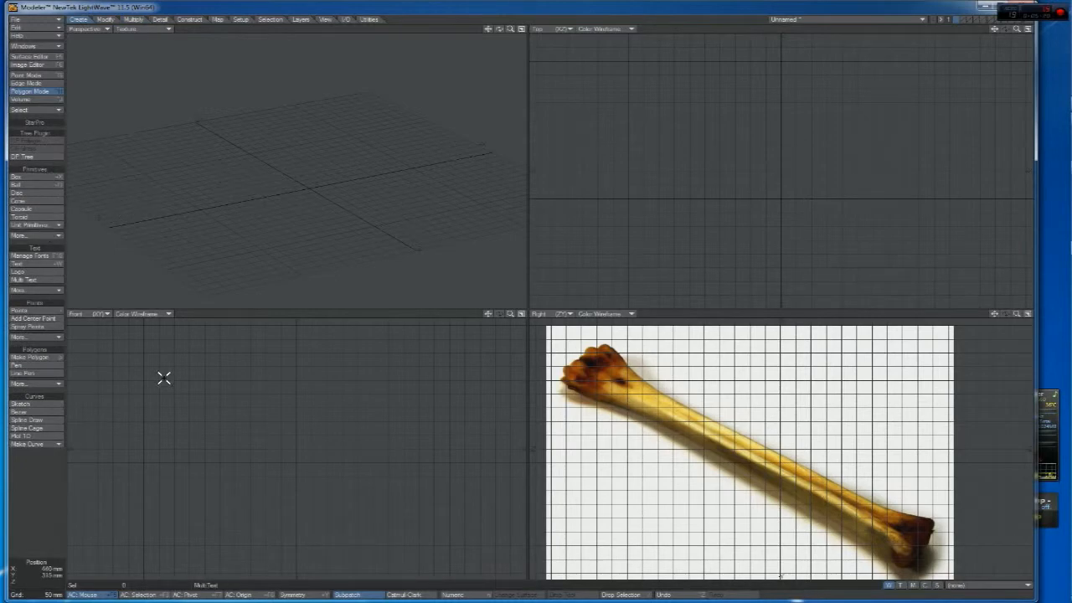
pyautogui.click(40, 177)
pyautogui.moveTo(588, 352); pyautogui.dragTo(957, 441)
pyautogui.moveTo(581, 397); pyautogui.dragTo(568, 399)
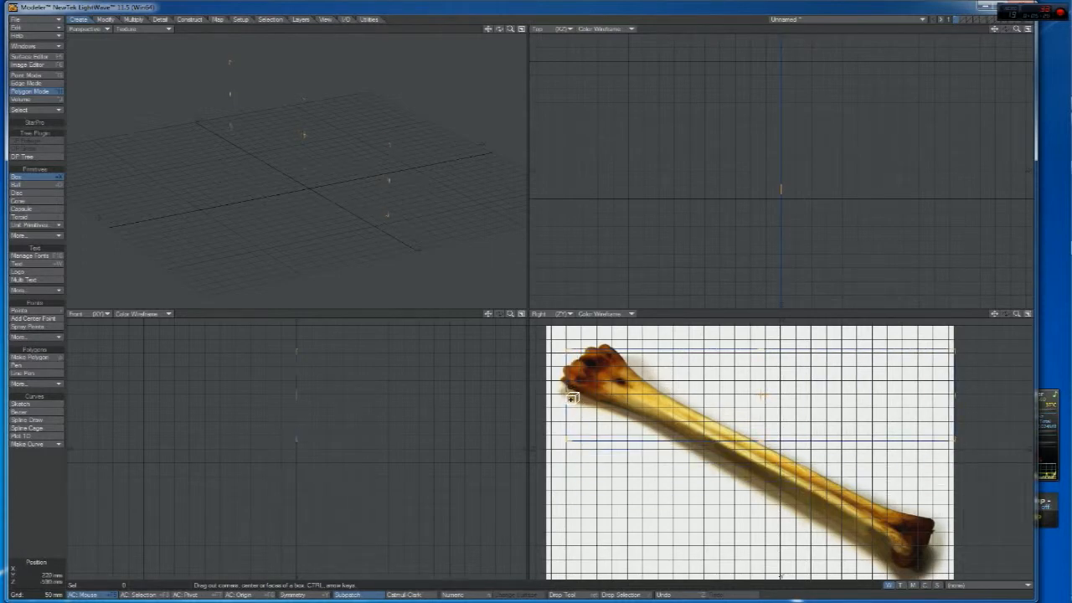
pyautogui.moveTo(778, 357); pyautogui.dragTo(764, 376)
pyautogui.moveTo(802, 206); pyautogui.dragTo(782, 189)
pyautogui.press('space')
# Rotate the box in the Right viewport to the bone's slant and move it over the bone picture
pyautogui.press('y')
pyautogui.moveTo(741, 377); pyautogui.dragTo(752, 457)
pyautogui.press('t')
pyautogui.press('y')
pyautogui.press('t')
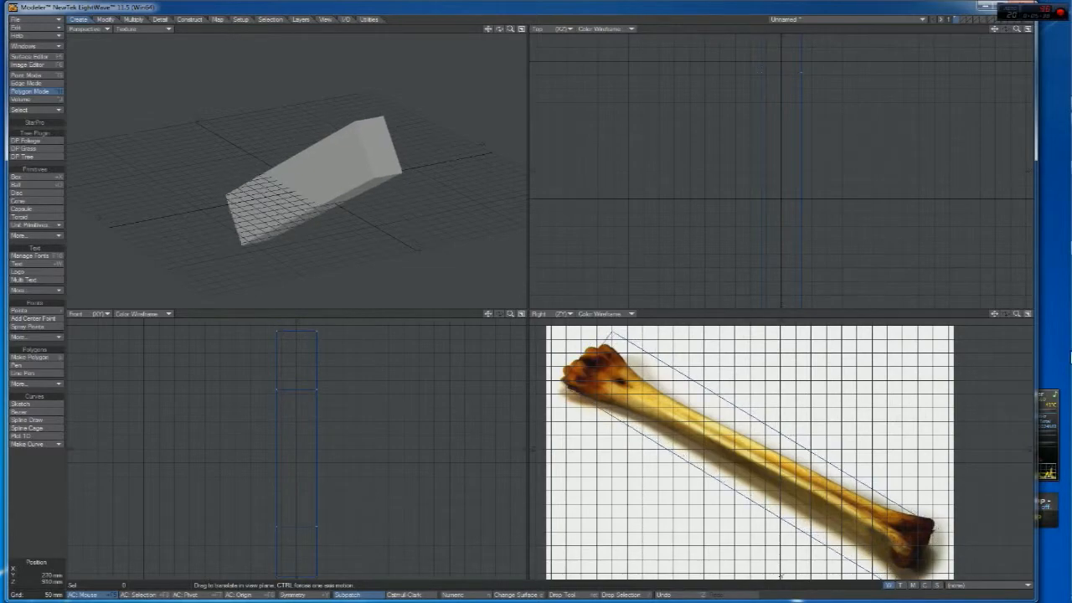
pyautogui.press('a')
pyautogui.moveTo(1016, 316); pyautogui.dragTo(1048, 316)
pyautogui.press('t')
pyautogui.moveTo(719, 434); pyautogui.dragTo(734, 436)
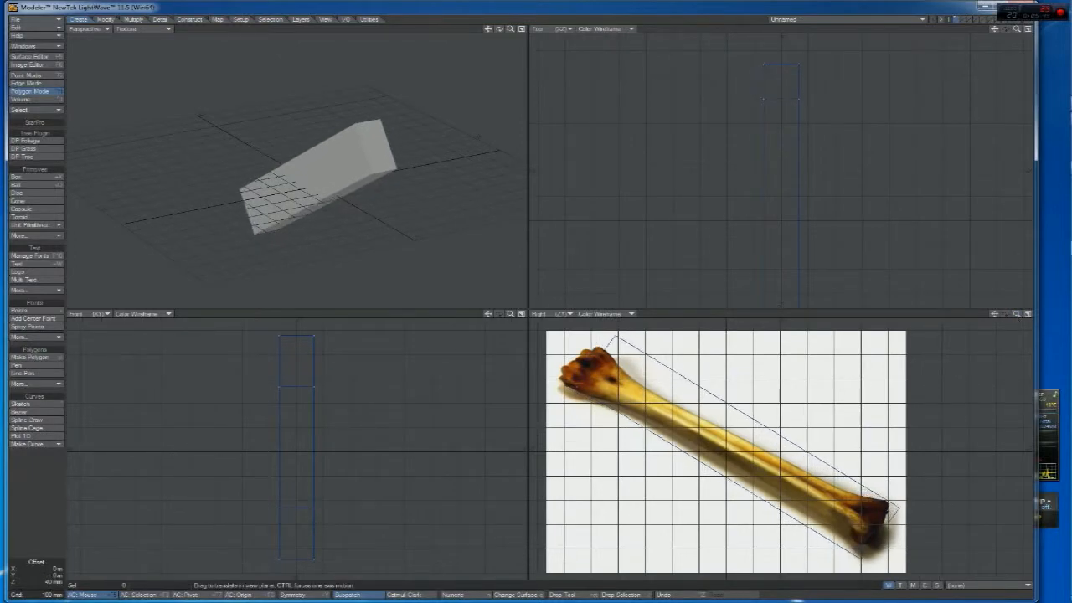
# Move the box's upper end face outward past the bone's upper end, and toggle a subpatch preview on and off
pyautogui.press('space')
pyautogui.click(371, 156)
pyautogui.press('t')
pyautogui.moveTo(614, 390); pyautogui.dragTo(585, 387)
pyautogui.press('space')
pyautogui.press('/')
pyautogui.moveTo(994, 314); pyautogui.dragTo(1052, 330)
pyautogui.press('Tab')
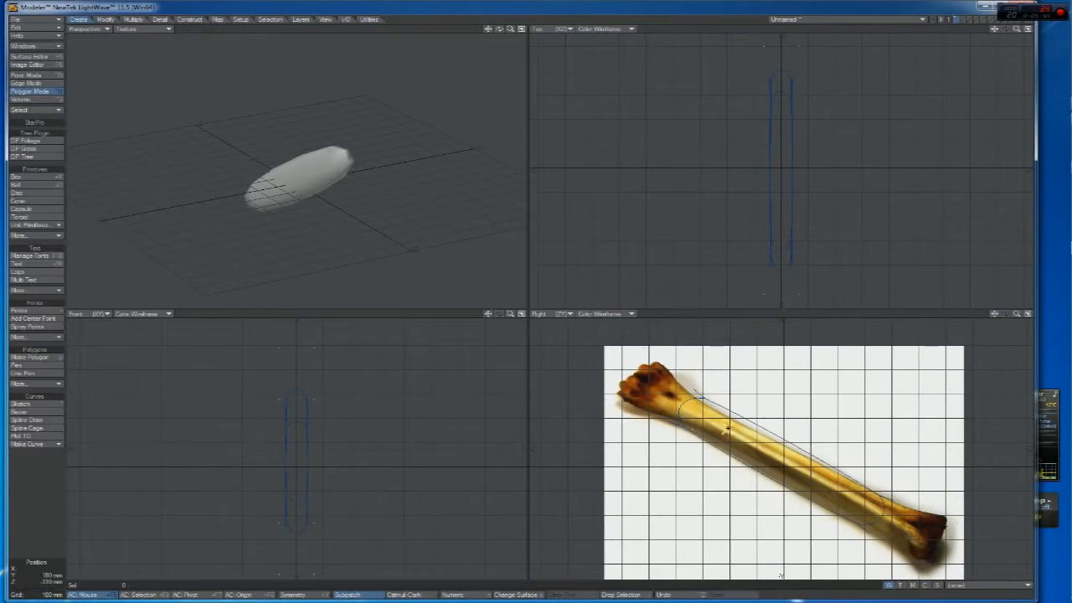
pyautogui.press('Tab')
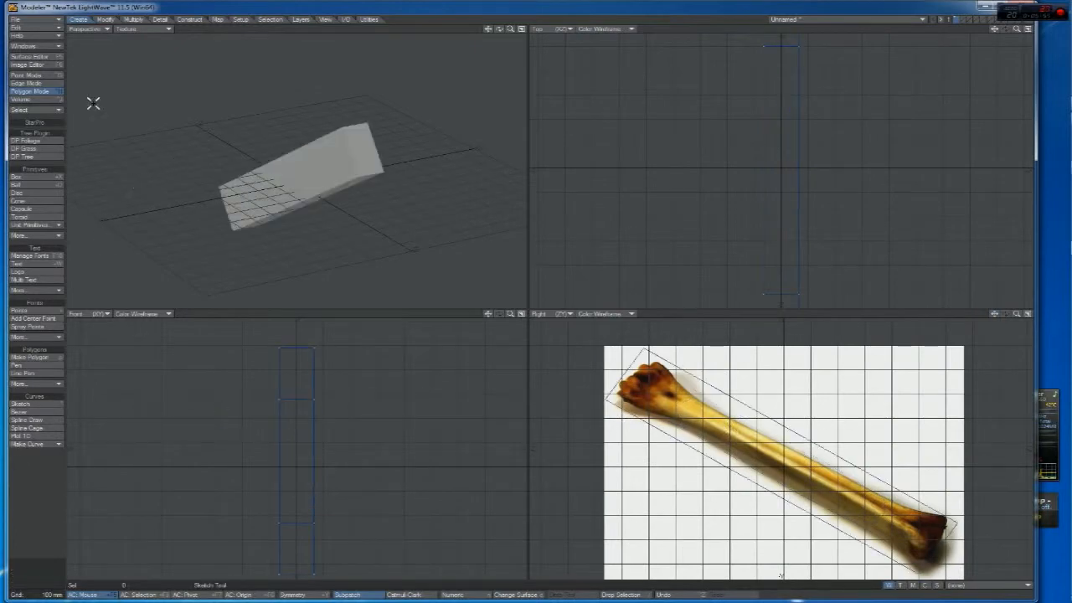
# Cut the box crosswise with the Knife tool close to its upper end and close to its lower end
pyautogui.click(133, 18)
pyautogui.click(25, 343)
pyautogui.moveTo(567, 451); pyautogui.dragTo(591, 433)
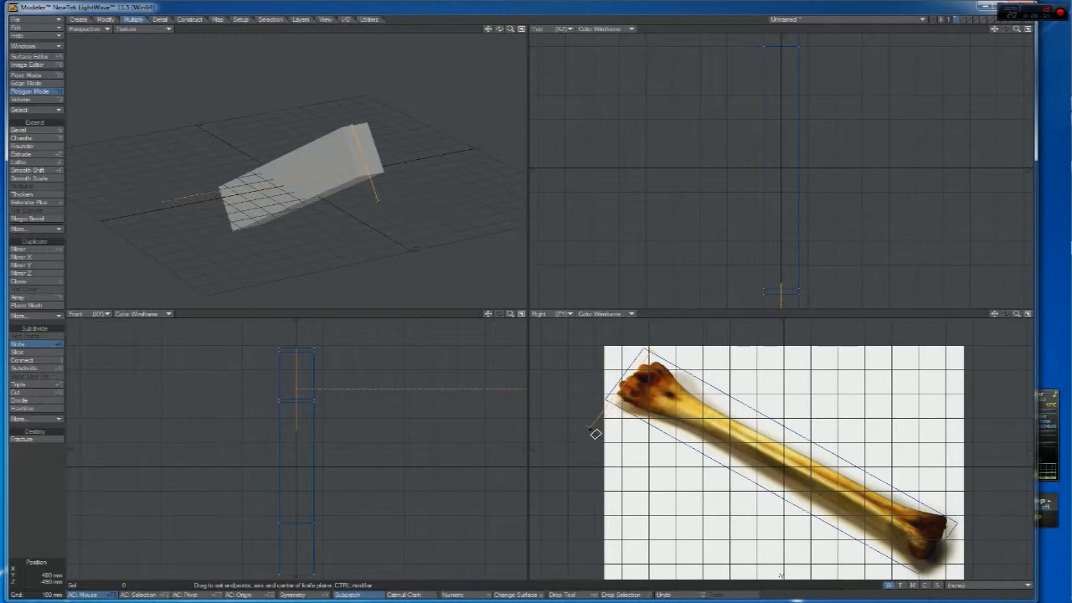
pyautogui.press('space')
pyautogui.click(38, 344)
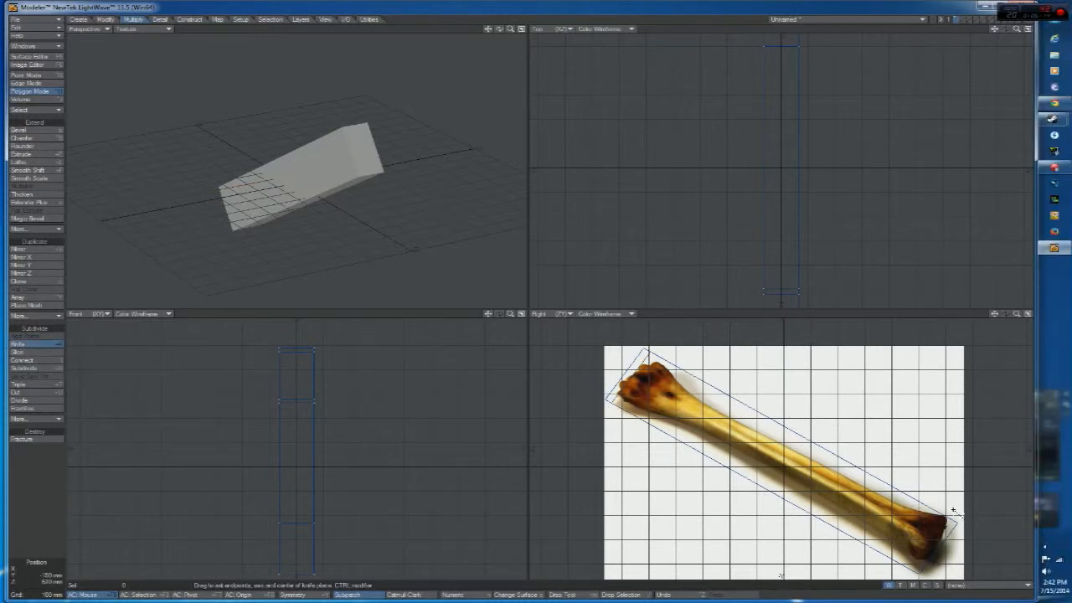
pyautogui.moveTo(951, 515); pyautogui.dragTo(957, 519)
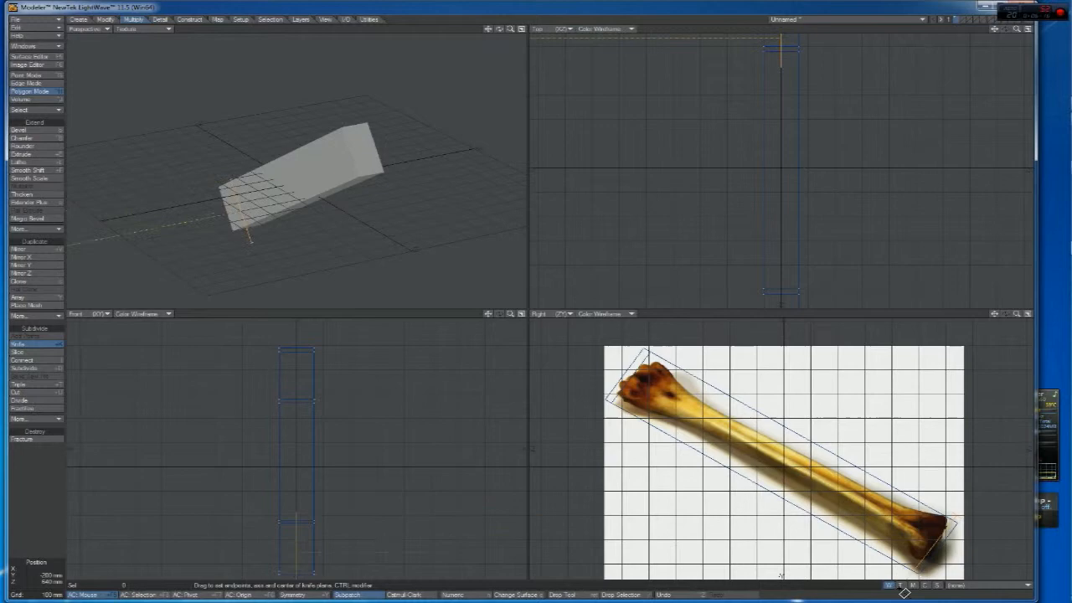
pyautogui.press('space')
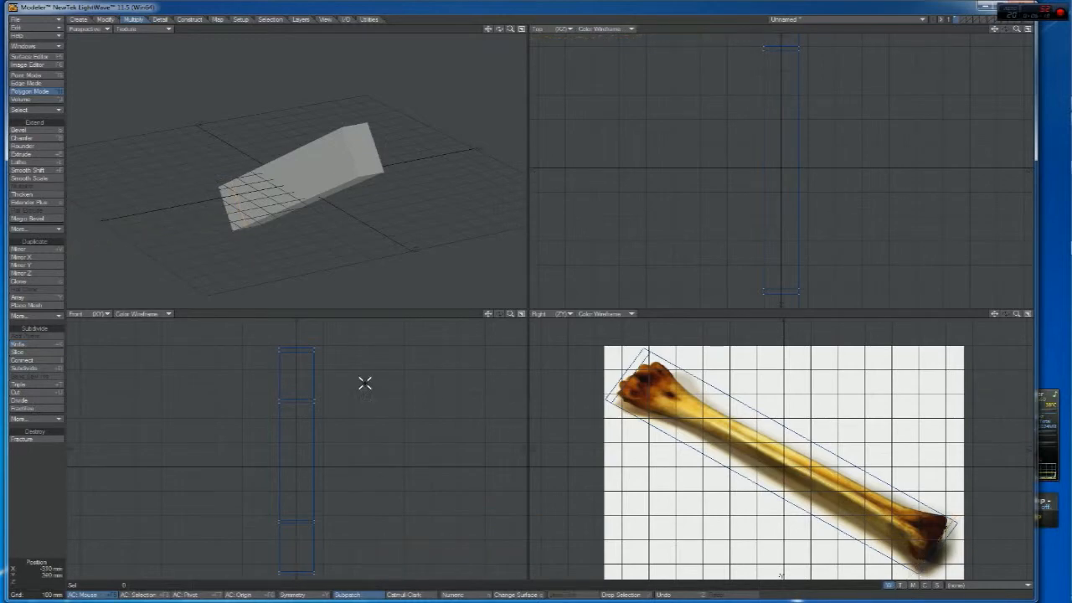
# Cut the box lengthwise with the Knife tool just inside its upper long edge in the Right viewport
pyautogui.click(22, 344)
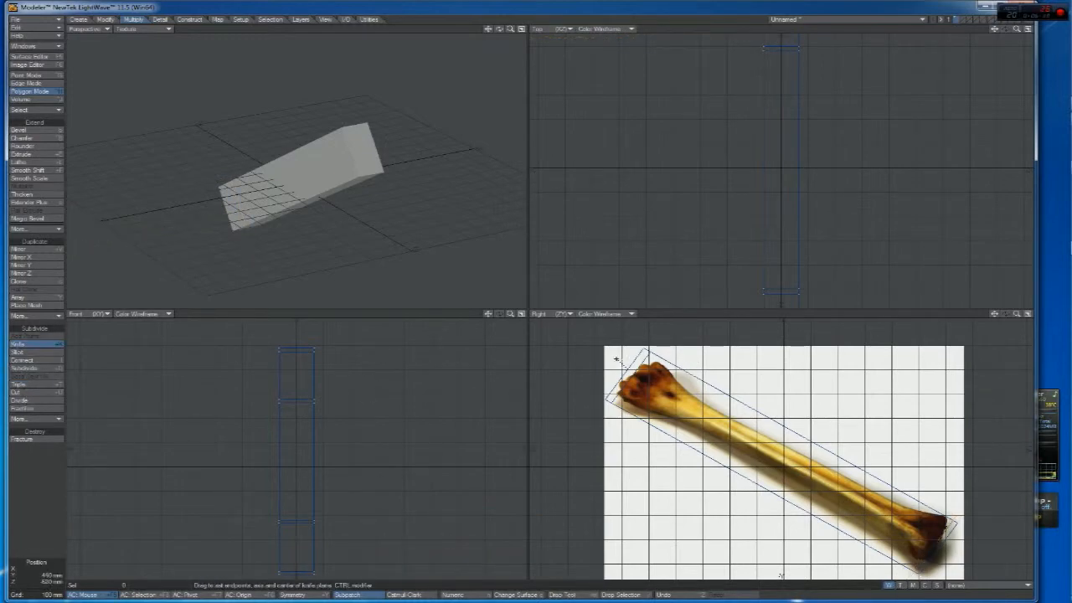
pyautogui.moveTo(639, 348); pyautogui.dragTo(666, 375)
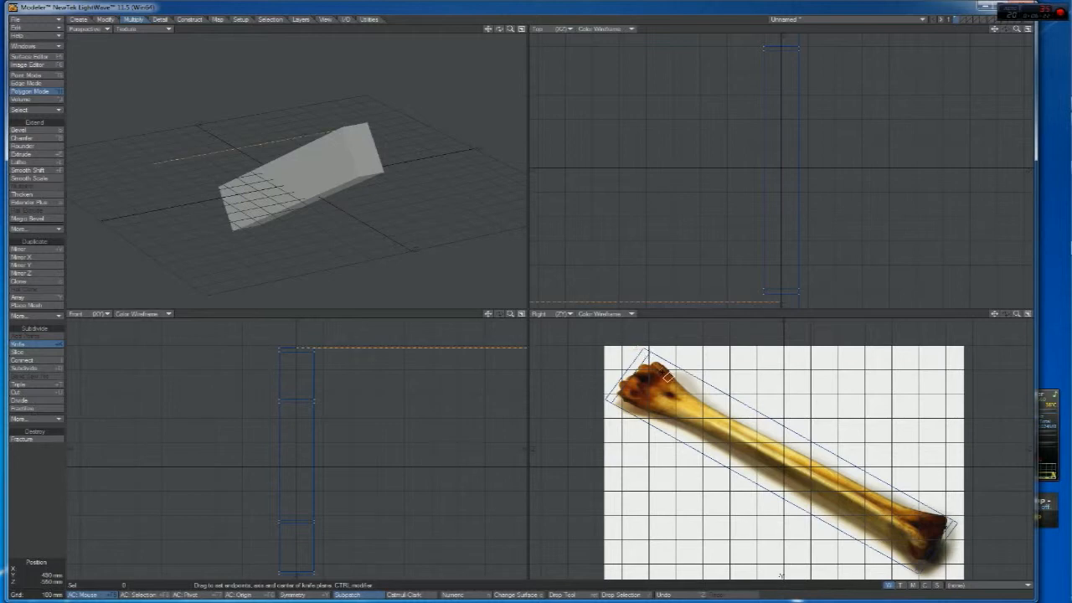
pyautogui.moveTo(942, 527); pyautogui.dragTo(984, 544)
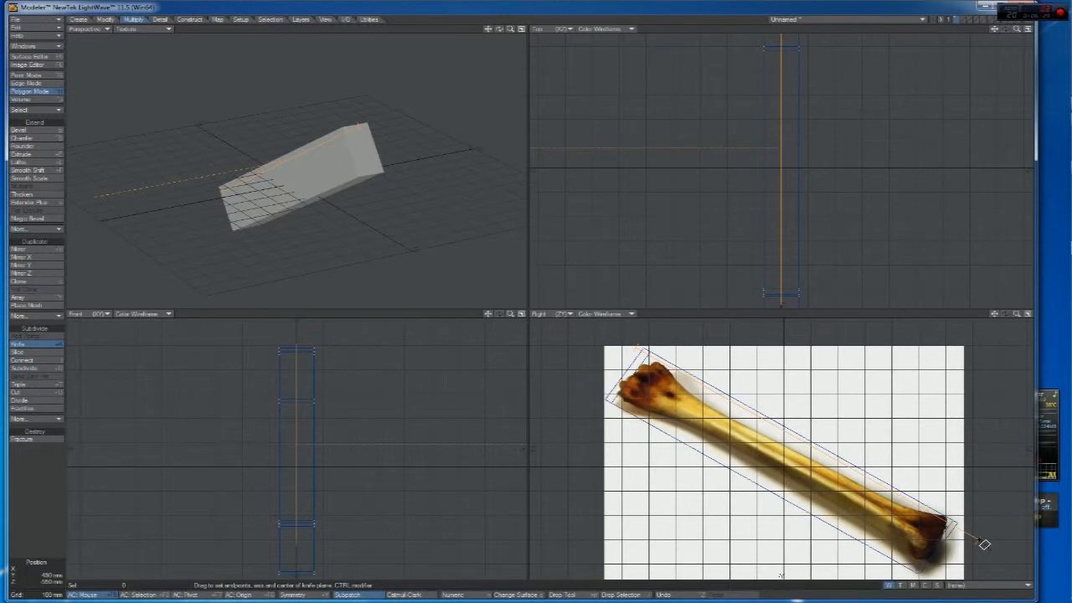
pyautogui.press('space')
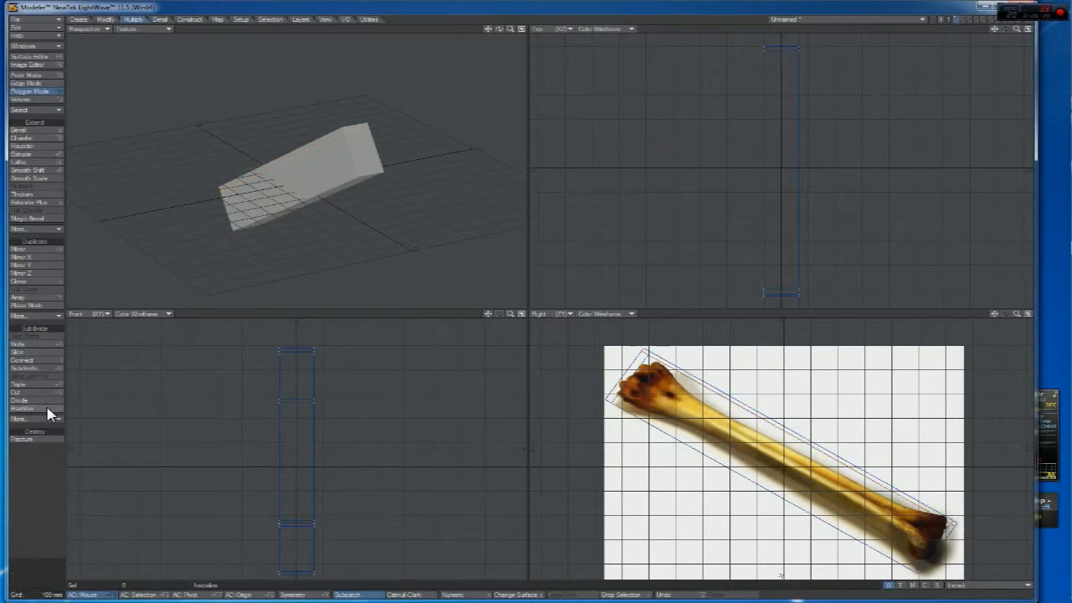
# Cut the box lengthwise just inside its lower long edge with the Knife tool and convert the box to subpatches
pyautogui.click(33, 344)
pyautogui.moveTo(602, 397); pyautogui.dragTo(725, 465)
pyautogui.moveTo(864, 550); pyautogui.dragTo(938, 582)
pyautogui.press('space')
pyautogui.press('Tab')
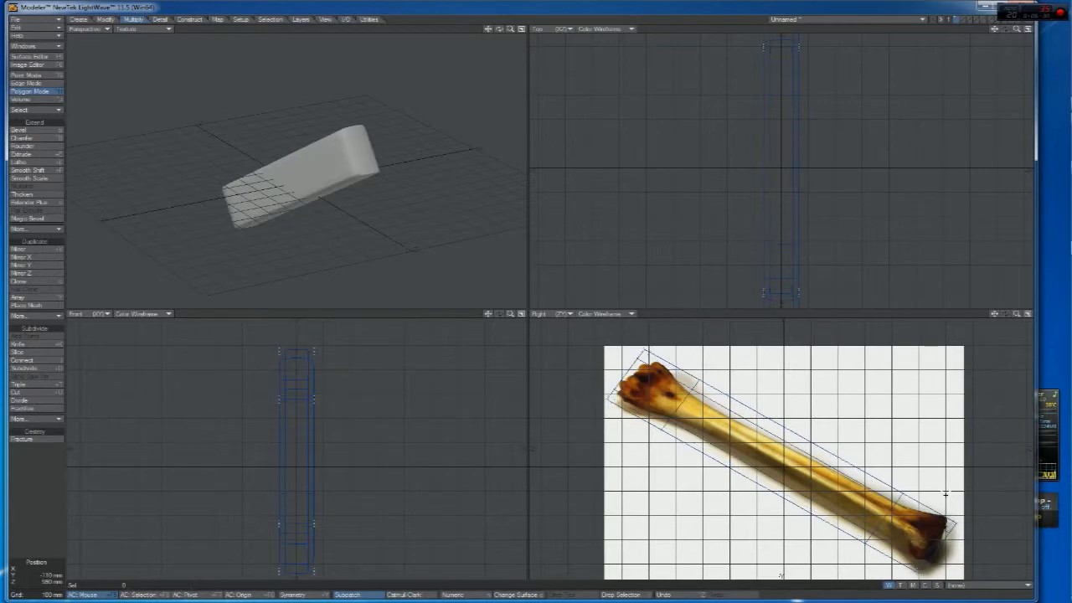
# Convert the box from subpatches back to plain polygons
pyautogui.press('space')
pyautogui.press('space')
pyautogui.press('space')
pyautogui.moveTo(510, 29); pyautogui.dragTo(461, 159)
pyautogui.press('Tab')
# Examine the polygons around the near end of the box by selecting and deselecting them one at a time
pyautogui.click(433, 198)
pyautogui.click(429, 204)
pyautogui.click(423, 192)
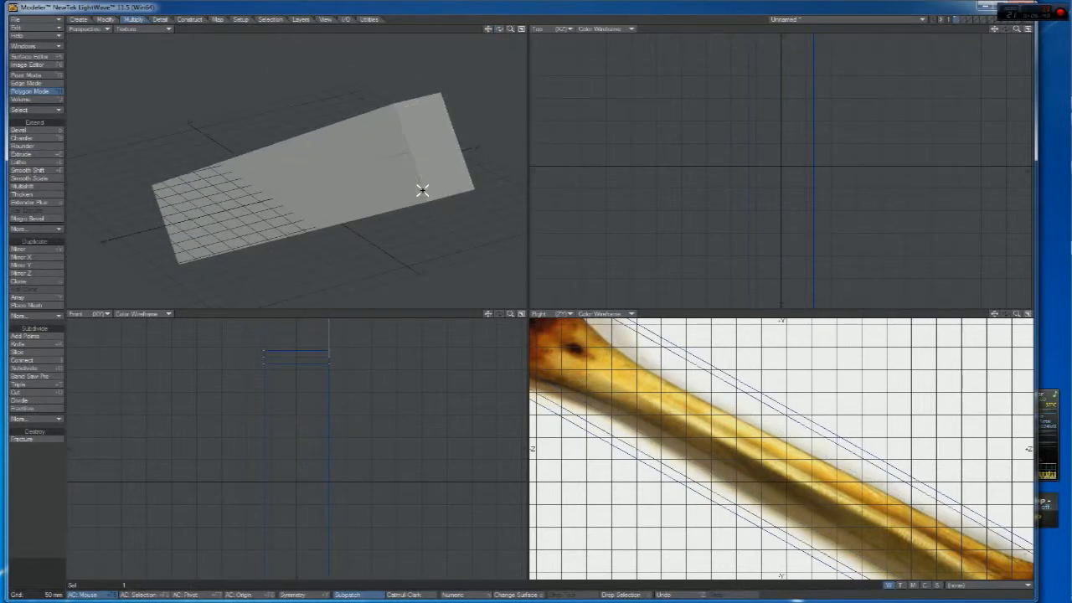
pyautogui.click(404, 139)
pyautogui.click(411, 143)
pyautogui.click(403, 142)
pyautogui.click(387, 110)
pyautogui.click(389, 141)
pyautogui.click(421, 125)
pyautogui.click(421, 126)
pyautogui.click(418, 142)
pyautogui.click(400, 141)
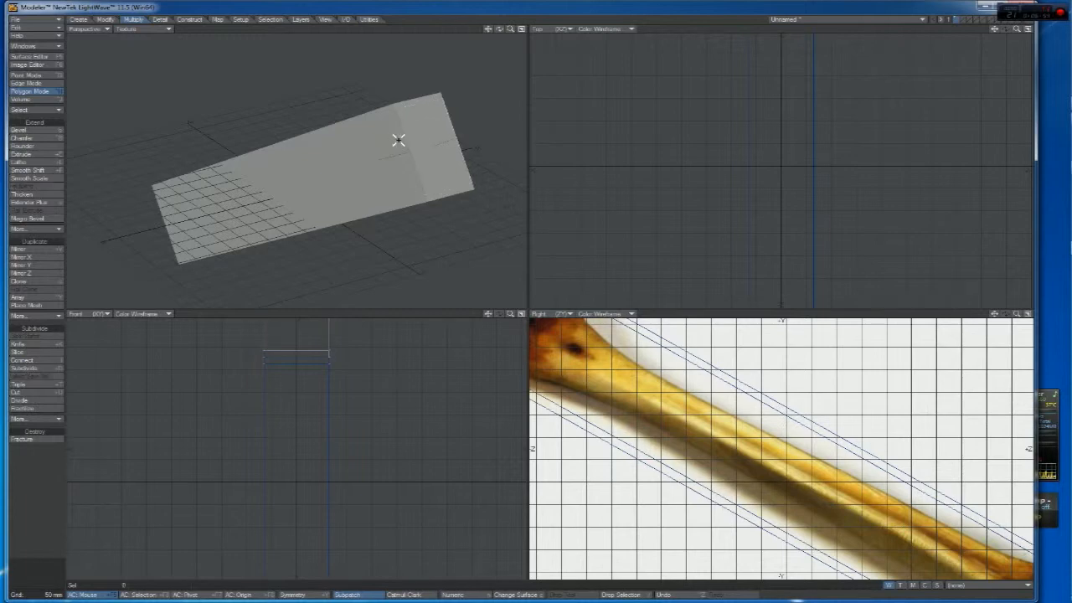
# Cut the box lengthwise with the Knife tool just inside each of its two long edges in the Top viewport
pyautogui.moveTo(499, 29)
pyautogui.mouseDown()
pyautogui.moveTo(401, 33)
pyautogui.moveTo(507, 33)
pyautogui.mouseUp()
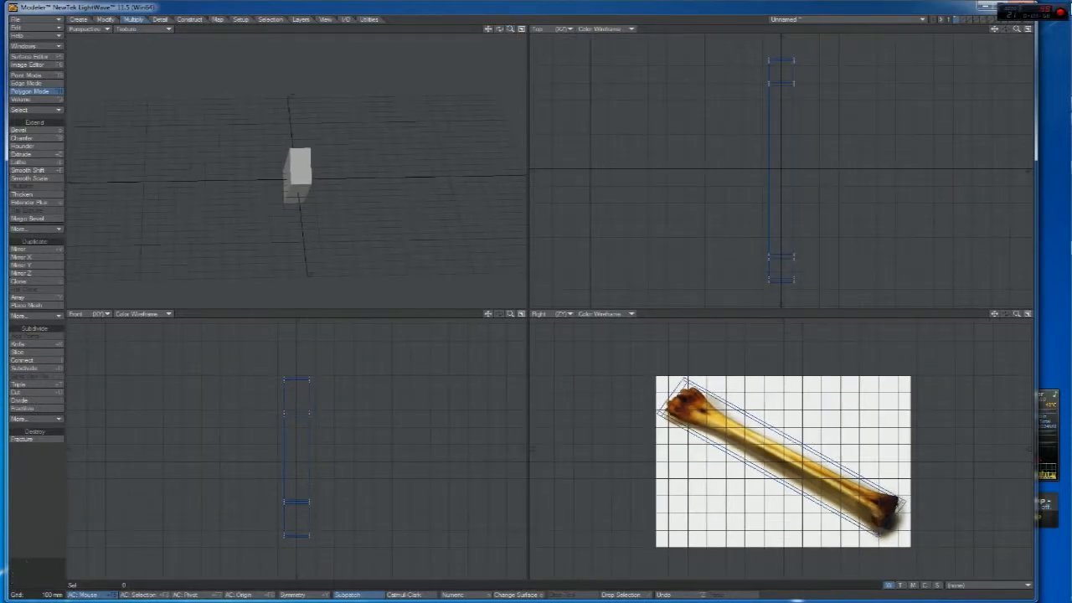
pyautogui.click(20, 344)
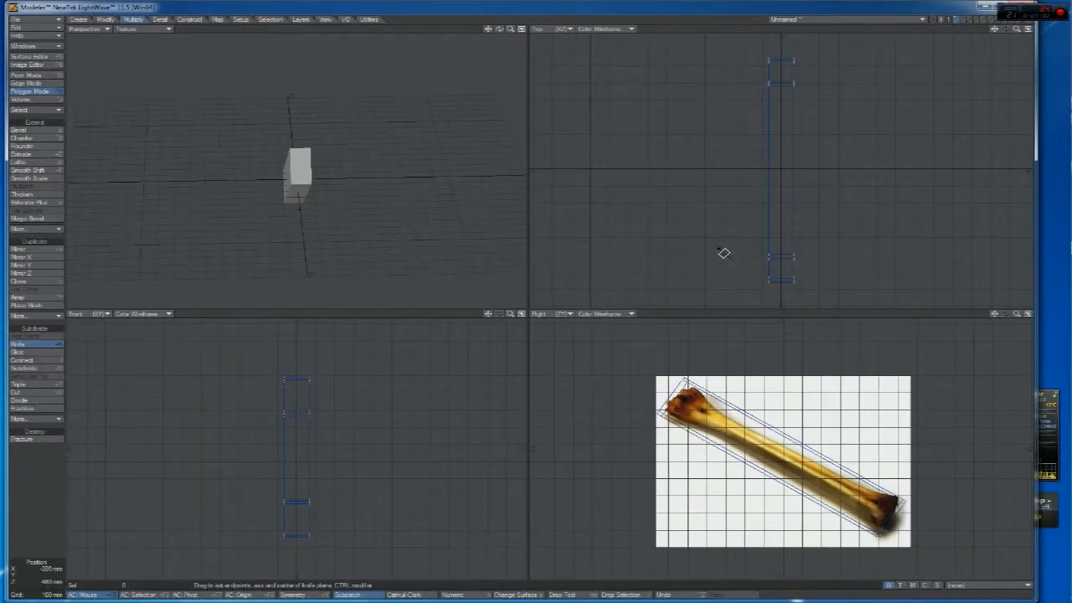
pyautogui.moveTo(775, 70); pyautogui.dragTo(775, 312)
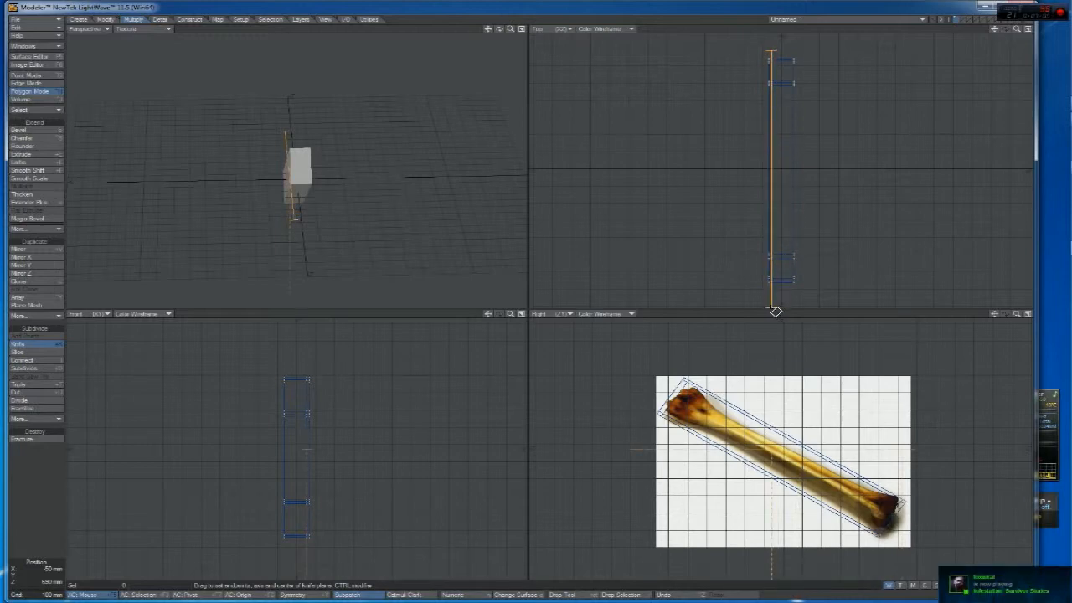
pyautogui.doubleClick(27, 344)
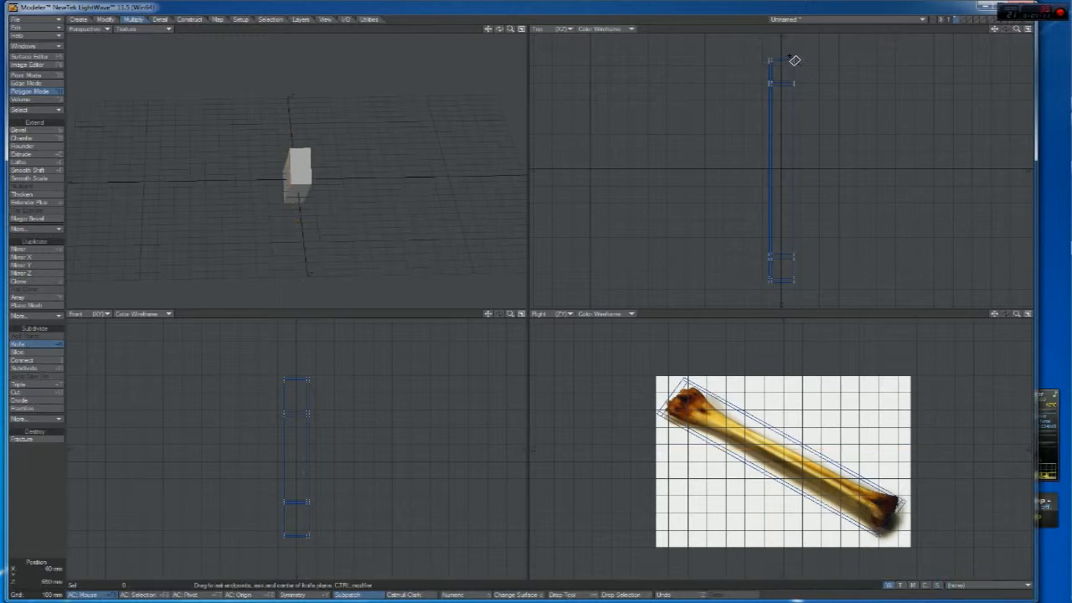
pyautogui.moveTo(795, 191); pyautogui.dragTo(795, 322)
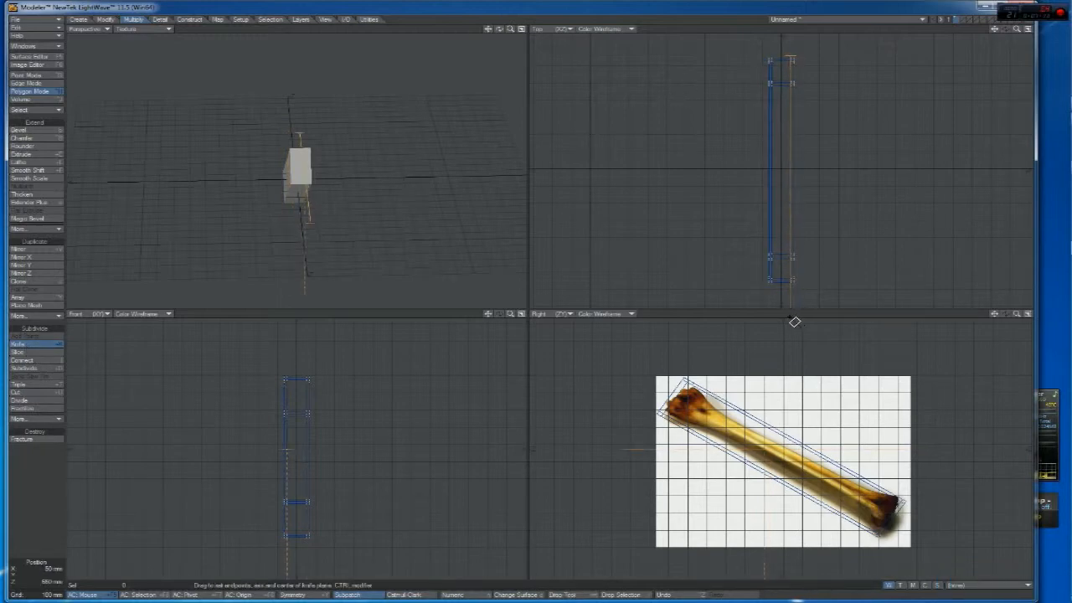
pyautogui.press('space')
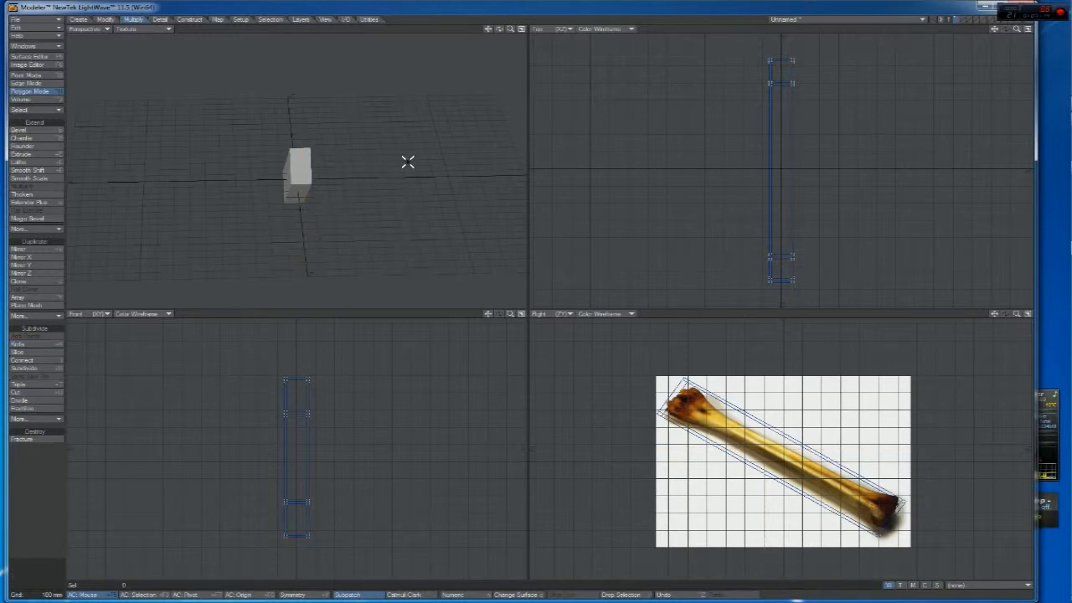
# Preview the box as subpatches and examine the narrow polygons around its near corner
pyautogui.moveTo(510, 29); pyautogui.dragTo(586, 46)
pyautogui.keyDown('alt'); pyautogui.moveTo(168, 276); pyautogui.dragTo(127, 260); pyautogui.keyUp('alt')
pyautogui.press('space')
pyautogui.press('space')
pyautogui.press('space')
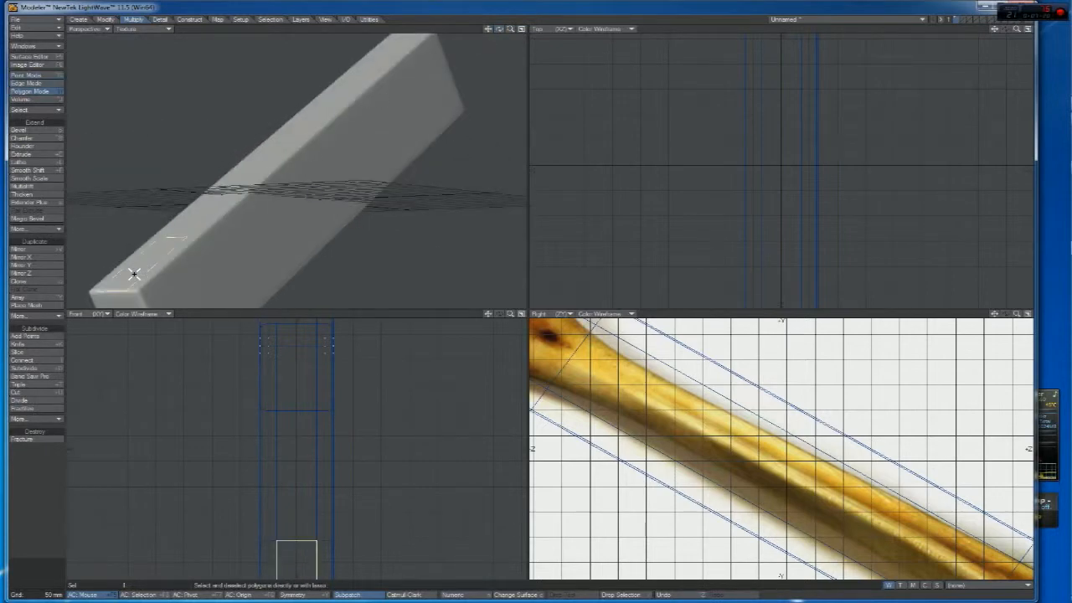
pyautogui.keyDown('alt'); pyautogui.moveTo(122, 313); pyautogui.dragTo(119, 303); pyautogui.keyUp('alt')
pyautogui.click(149, 262)
pyautogui.click(149, 262)
pyautogui.click(122, 298)
pyautogui.click(123, 299)
pyautogui.click(177, 297)
pyautogui.click(182, 292)
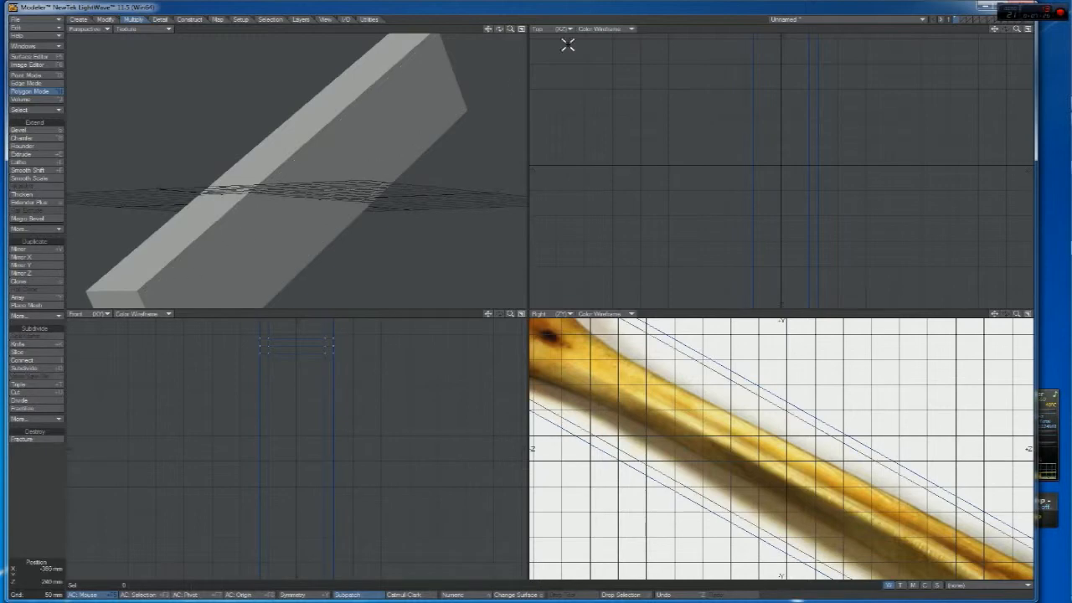
# Cut the box crosswise with the Knife tool at the bone's upper neck and lower neck in the Right viewport
pyautogui.moveTo(500, 31); pyautogui.dragTo(502, 36)
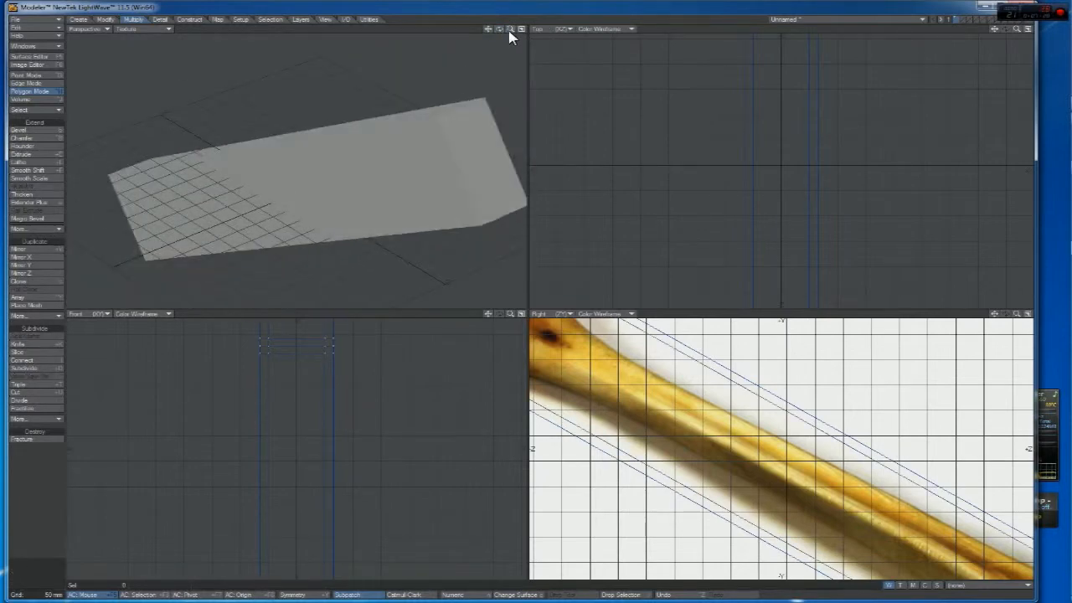
pyautogui.press('a')
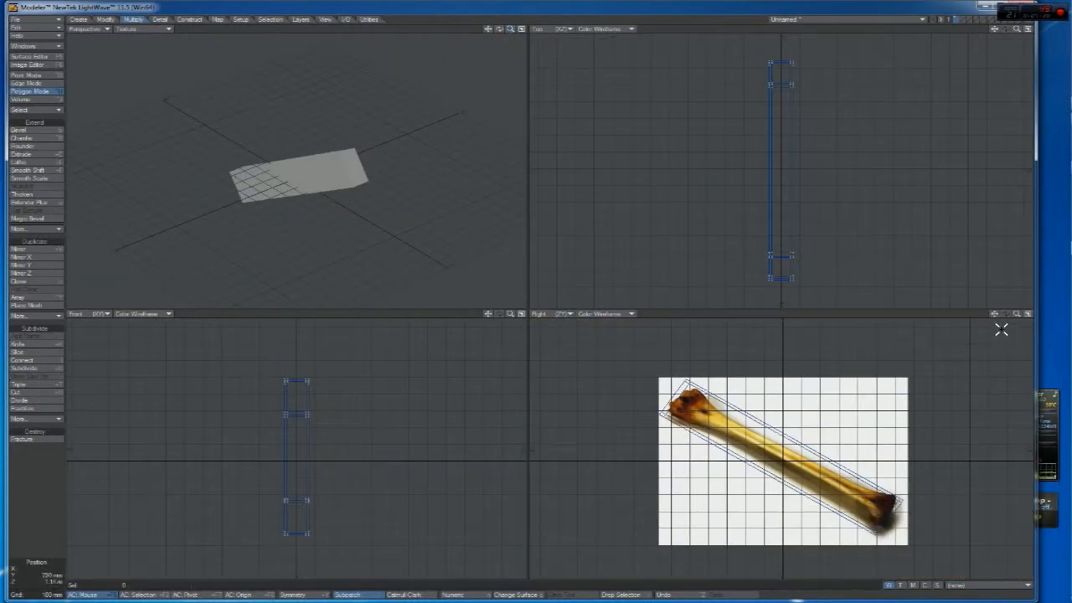
pyautogui.moveTo(1015, 314)
pyautogui.mouseDown()
pyautogui.moveTo(1005, 332)
pyautogui.moveTo(994, 317)
pyautogui.mouseUp()
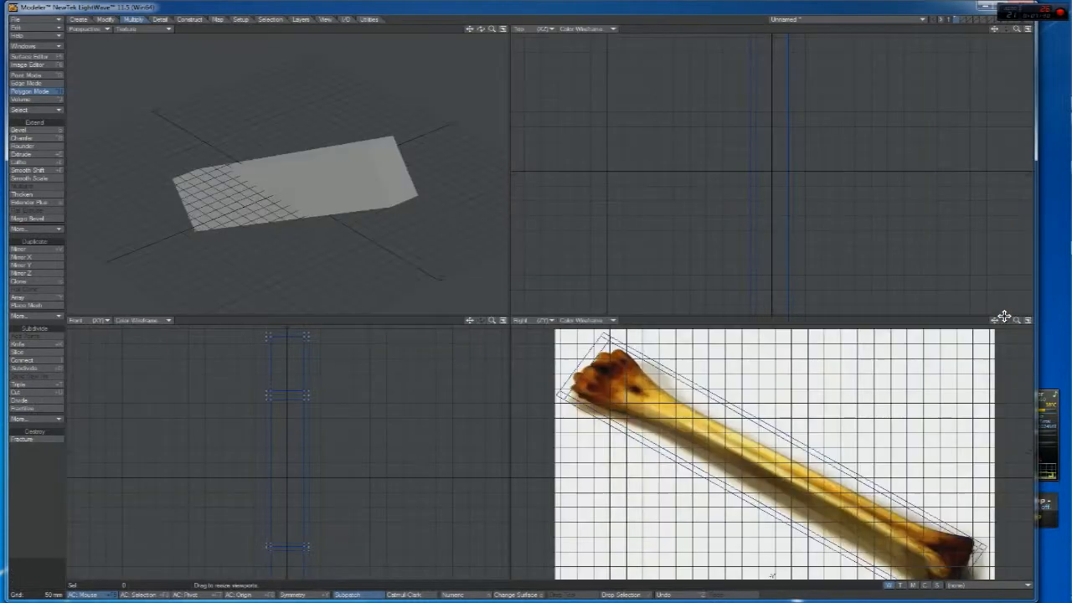
pyautogui.moveTo(511, 316); pyautogui.dragTo(535, 294)
pyautogui.moveTo(994, 298); pyautogui.dragTo(984, 299)
pyautogui.press('space')
pyautogui.click(18, 344)
pyautogui.moveTo(646, 339); pyautogui.dragTo(536, 475)
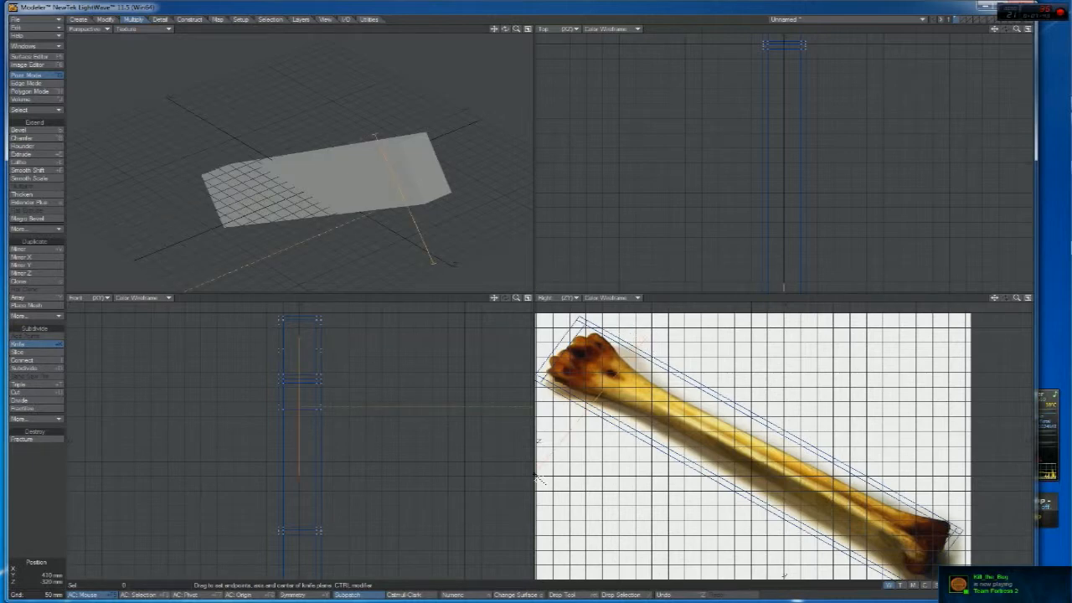
pyautogui.press('space')
pyautogui.click(18, 343)
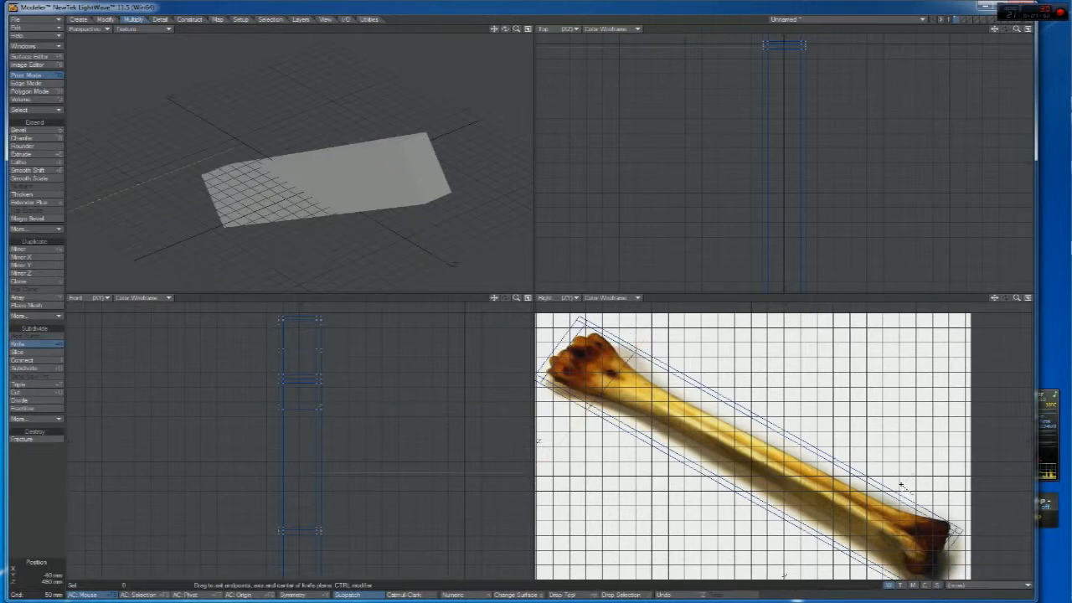
pyautogui.press('space')
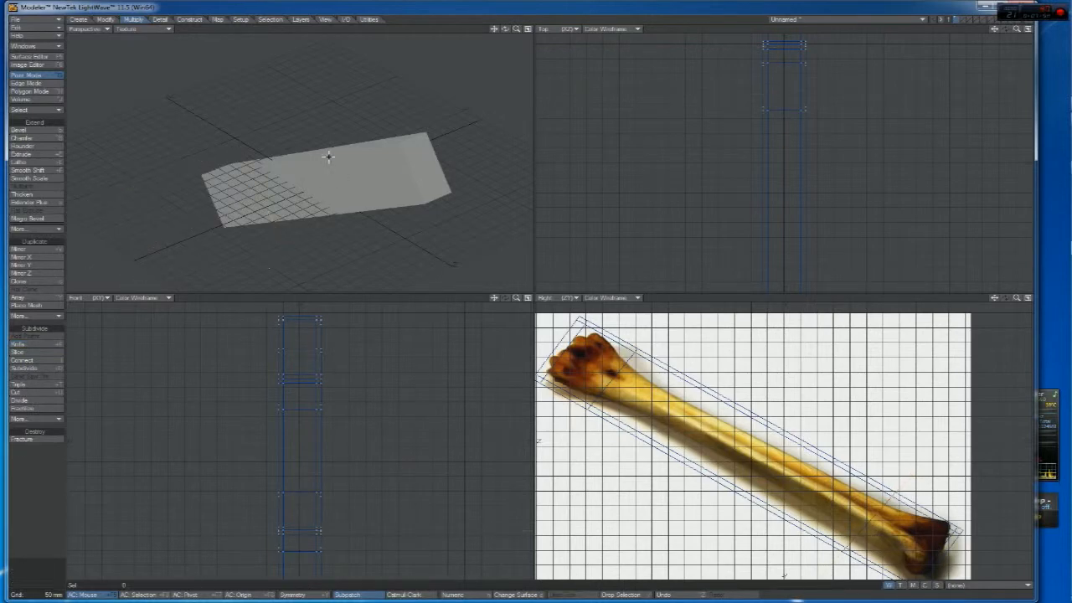
# Try to move the long side polygons of the box's middle section, undo the move and clear the selection
pyautogui.moveTo(505, 28); pyautogui.dragTo(469, 58)
pyautogui.press('space')
pyautogui.press('space')
pyautogui.moveTo(315, 178); pyautogui.dragTo(320, 141)
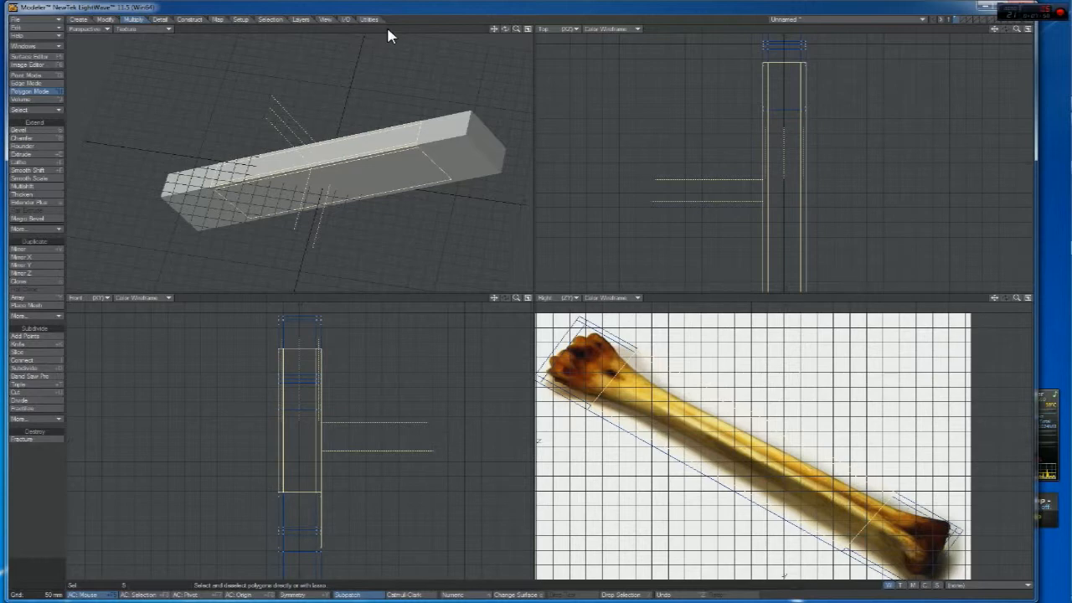
pyautogui.click(383, 83)
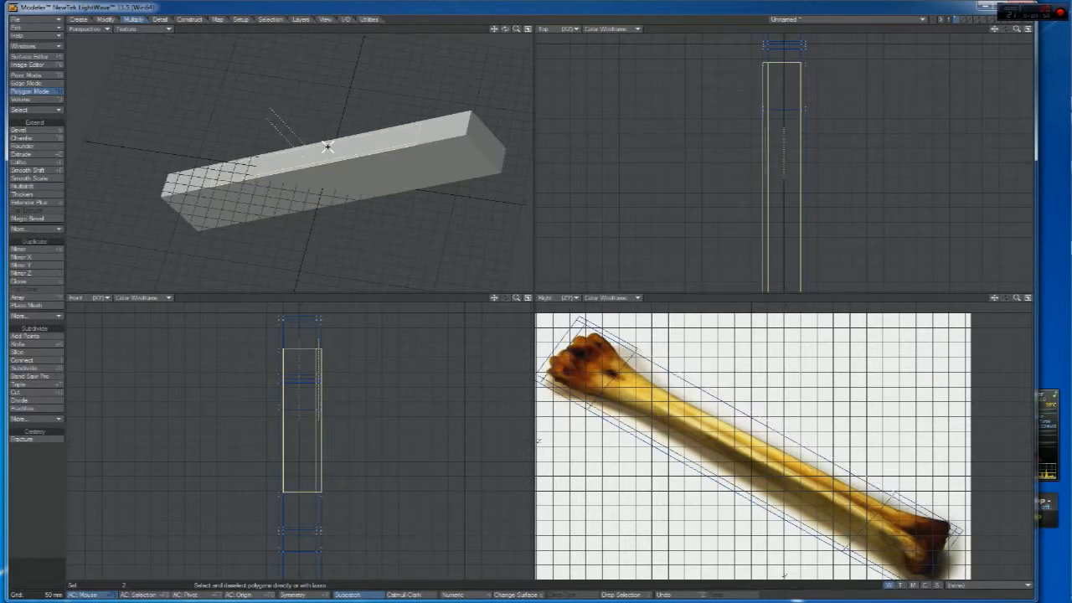
pyautogui.press('t')
pyautogui.moveTo(335, 148); pyautogui.dragTo(337, 159)
pyautogui.hotkey('ctrl', 'z')
pyautogui.moveTo(505, 30); pyautogui.dragTo(309, 88)
pyautogui.press('space')
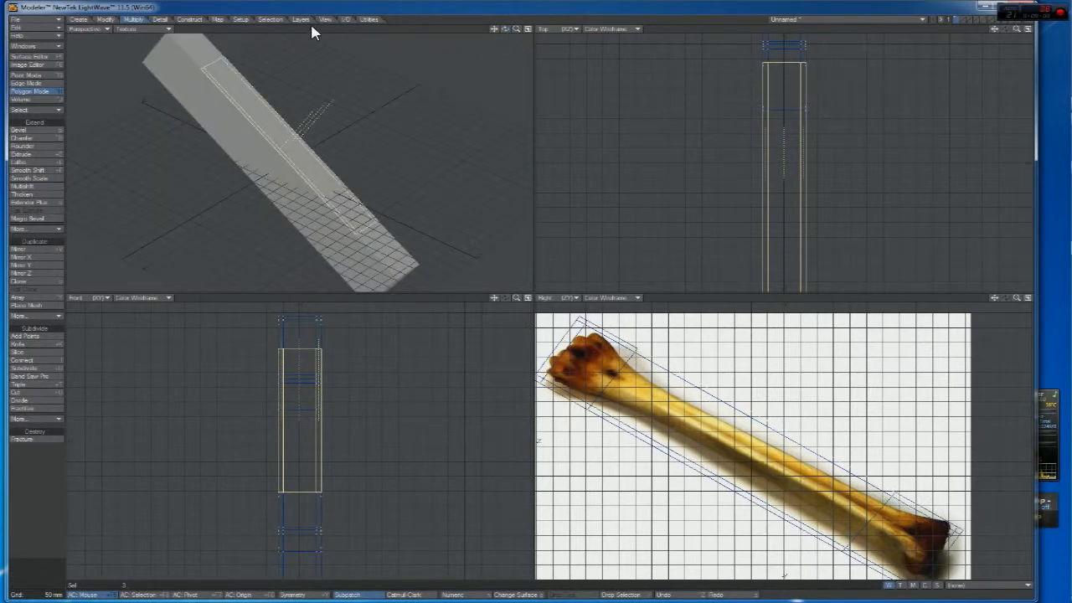
pyautogui.press('/')
pyautogui.moveTo(505, 30); pyautogui.dragTo(466, 32)
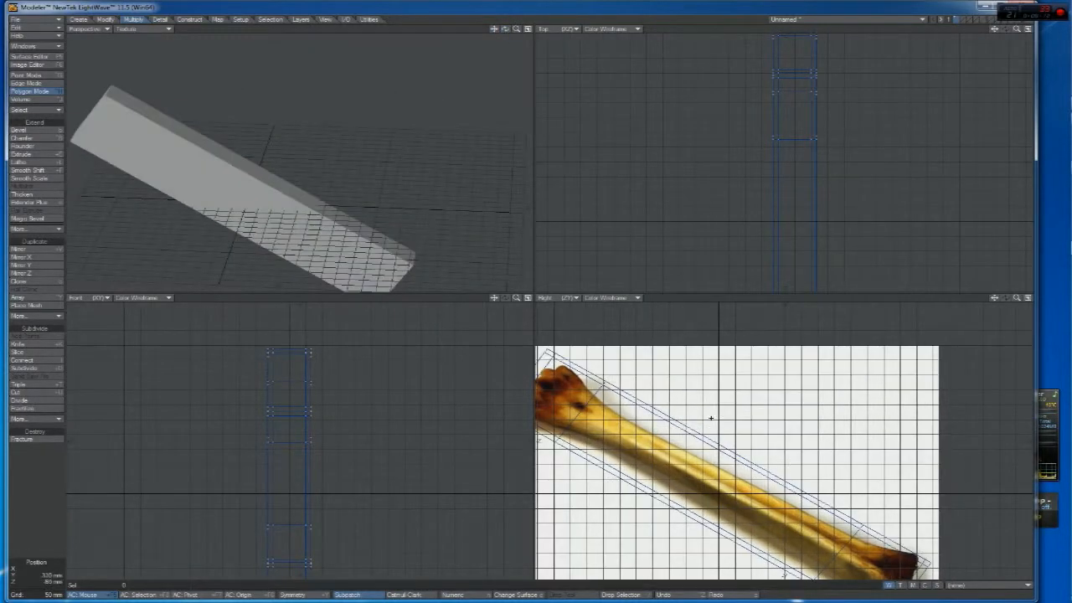
# Move the lower-edge and upper-edge points of the upper neck cut inward to the bone's outline in the Right viewport
pyautogui.moveTo(995, 298); pyautogui.dragTo(1068, 282)
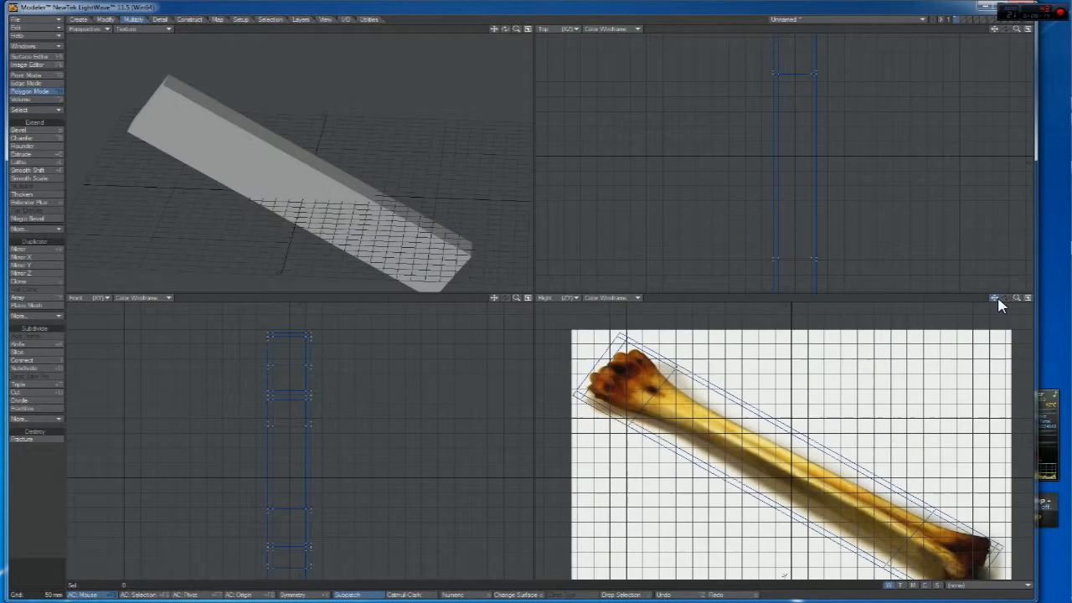
pyautogui.press('space')
pyautogui.moveTo(622, 451); pyautogui.dragTo(605, 407, button='right')
pyautogui.press('t')
pyautogui.moveTo(628, 428); pyautogui.dragTo(640, 416)
pyautogui.press('space')
pyautogui.press('/')
pyautogui.moveTo(694, 371); pyautogui.dragTo(671, 374, button='right')
pyautogui.press('t')
pyautogui.moveTo(676, 368); pyautogui.dragTo(667, 383)
pyautogui.press('space')
pyautogui.press('/')
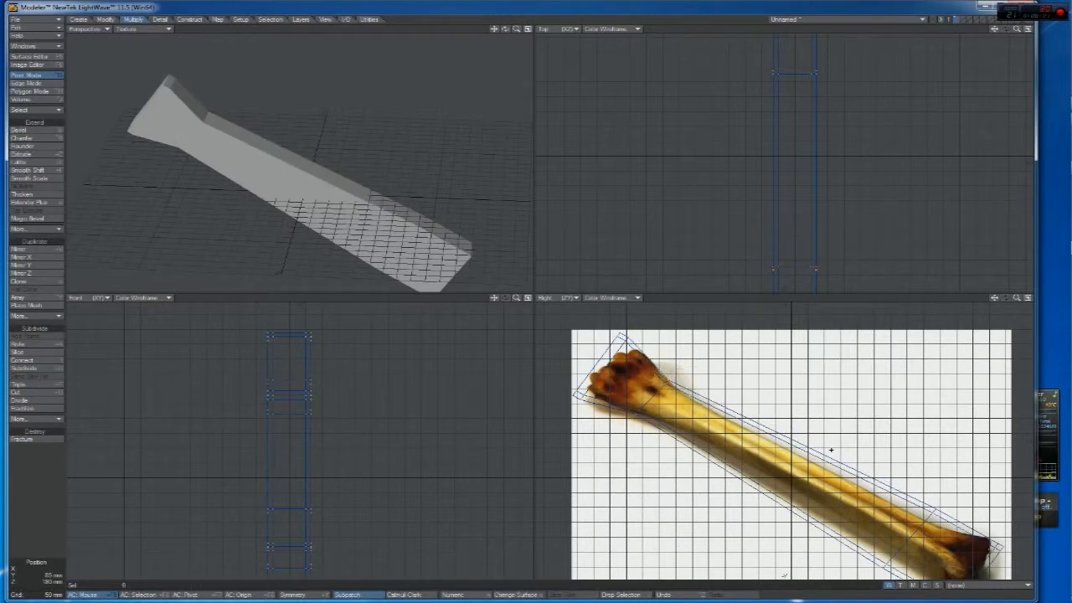
# Move the upper-edge and lower-edge points of the lower neck cut inward to the bone's outline in the Right viewport
pyautogui.moveTo(926, 498); pyautogui.dragTo(931, 506, button='right')
pyautogui.press('t')
pyautogui.moveTo(931, 509); pyautogui.dragTo(925, 524)
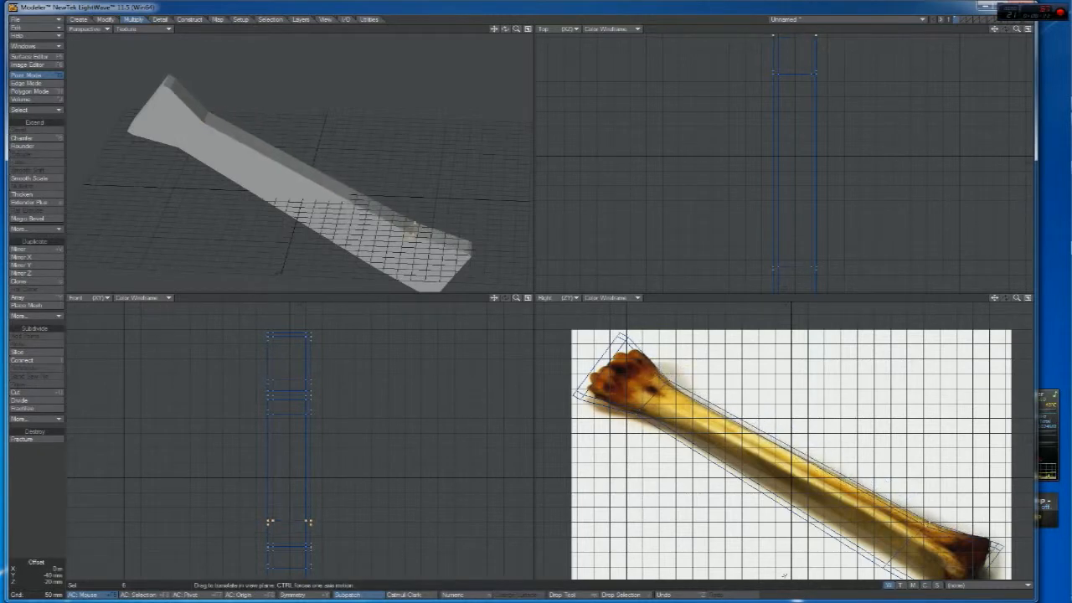
pyautogui.press('space')
pyautogui.press('/')
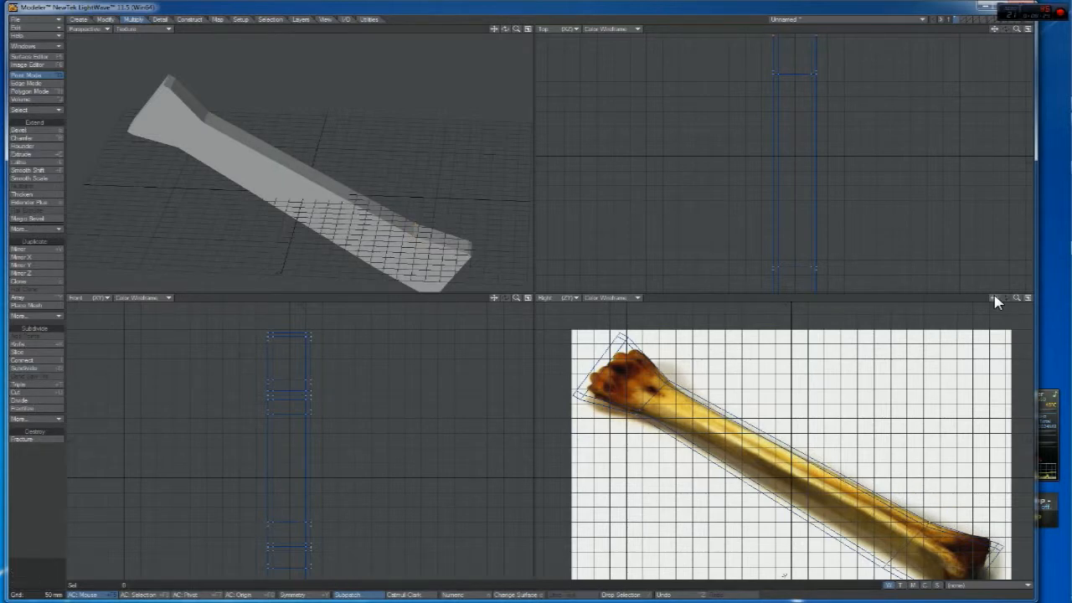
pyautogui.moveTo(995, 298); pyautogui.dragTo(989, 262)
pyautogui.moveTo(887, 537); pyautogui.dragTo(879, 514, button='right')
pyautogui.press('t')
pyautogui.moveTo(885, 530); pyautogui.dragTo(904, 517)
pyautogui.press('space')
pyautogui.press('/')
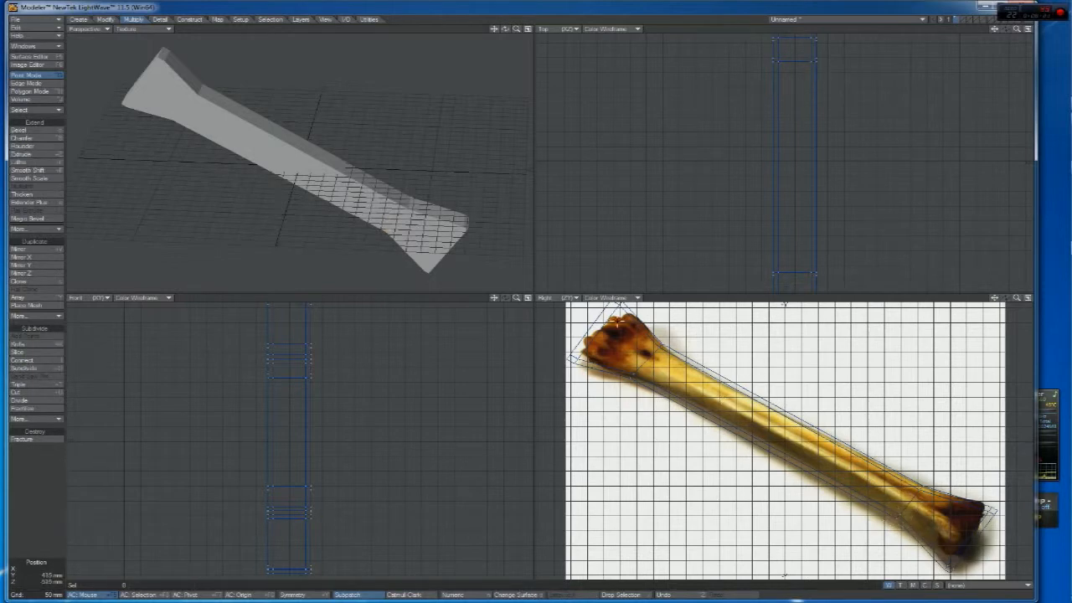
# Move the two corner point groups of the box's upper end inward to fit the bone's head in the Right viewport
pyautogui.moveTo(505, 28); pyautogui.dragTo(618, 29)
pyautogui.moveTo(994, 298); pyautogui.dragTo(997, 326)
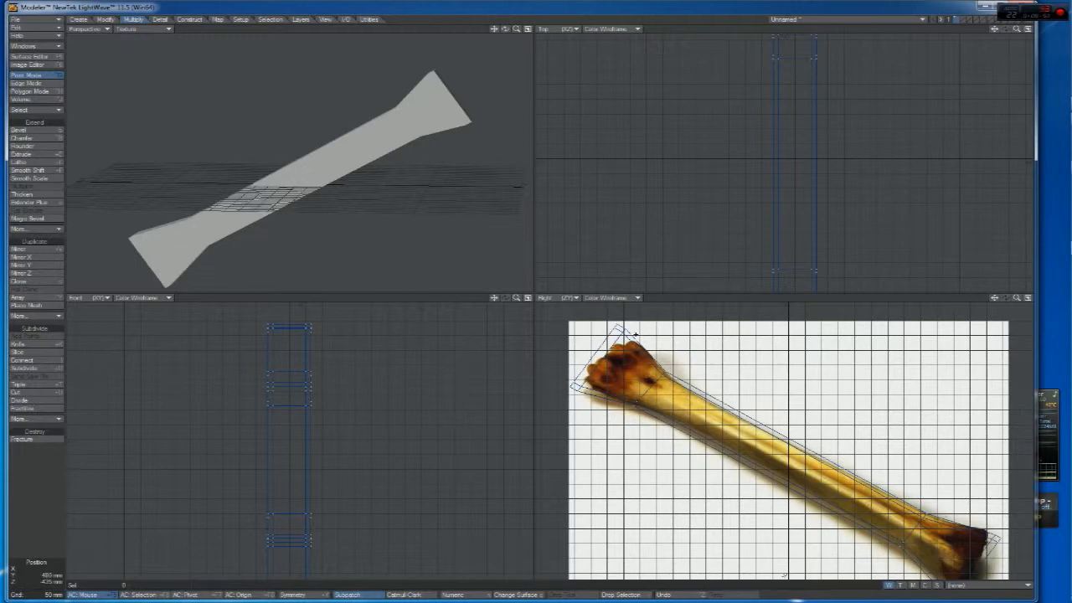
pyautogui.moveTo(620, 318); pyautogui.dragTo(556, 326, button='right')
pyautogui.press('t')
pyautogui.moveTo(658, 337)
pyautogui.mouseDown()
pyautogui.moveTo(660, 355)
pyautogui.moveTo(671, 351)
pyautogui.mouseUp()
pyautogui.press('space')
pyautogui.click(561, 345)
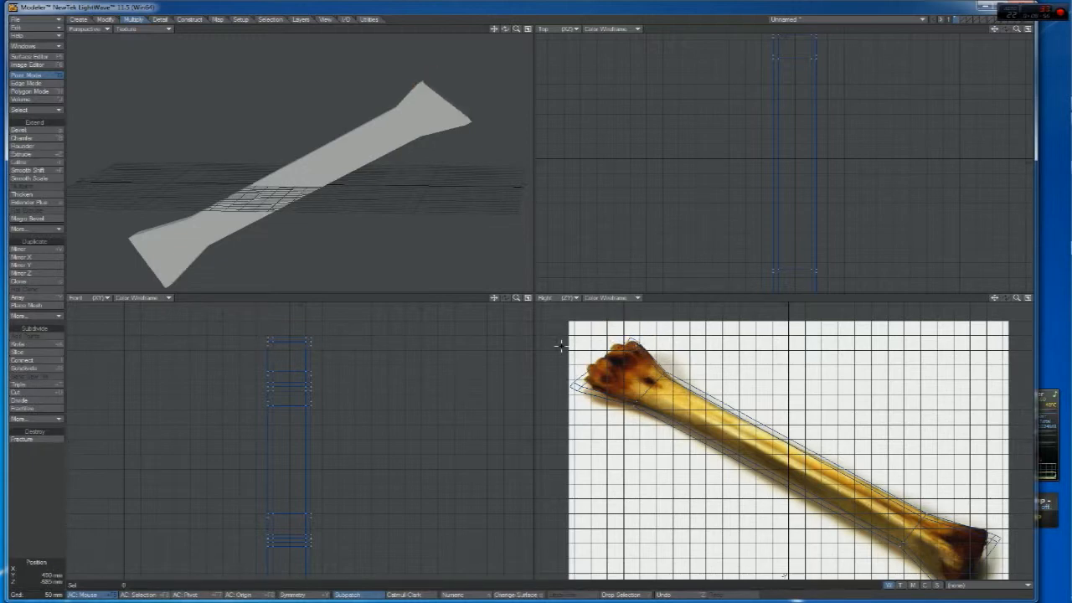
pyautogui.moveTo(586, 371); pyautogui.dragTo(581, 390, button='right')
pyautogui.press('t')
pyautogui.moveTo(583, 376); pyautogui.dragTo(590, 368)
pyautogui.press('space')
pyautogui.moveTo(601, 406); pyautogui.dragTo(567, 370, button='right')
# Move the two corner point groups of the box's lower end inward onto the bone's lower head in the Right viewport
pyautogui.moveTo(1011, 529); pyautogui.dragTo(993, 520, button='right')
pyautogui.press('t')
pyautogui.moveTo(993, 518); pyautogui.dragTo(961, 543)
pyautogui.press('/')
pyautogui.moveTo(994, 298); pyautogui.dragTo(982, 246)
pyautogui.moveTo(944, 531); pyautogui.dragTo(933, 542, button='right')
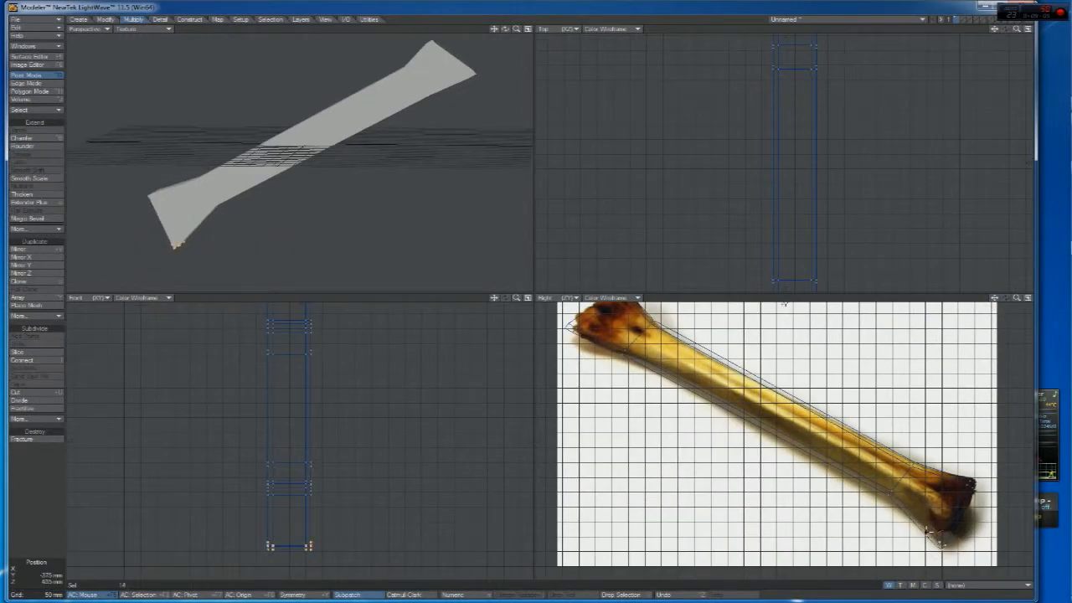
pyautogui.press('t')
pyautogui.moveTo(940, 547); pyautogui.dragTo(944, 533)
pyautogui.press('/')
pyautogui.press('space')
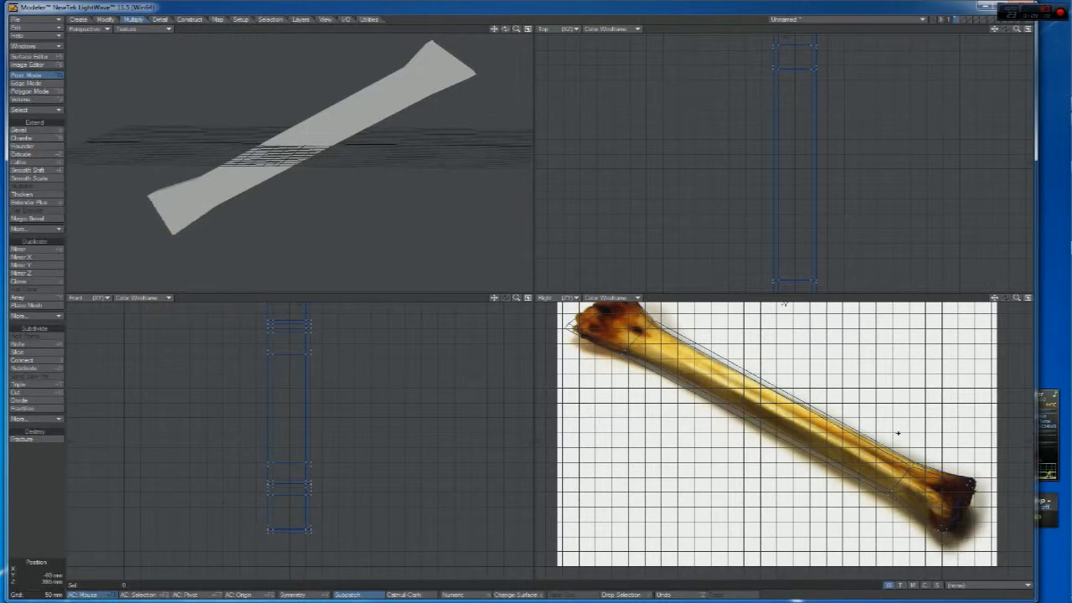
# Fine-tune the lower-edge points of the lower neck and the outer corner points of the upper end against the bone's outline
pyautogui.click(892, 492)
pyautogui.press('t')
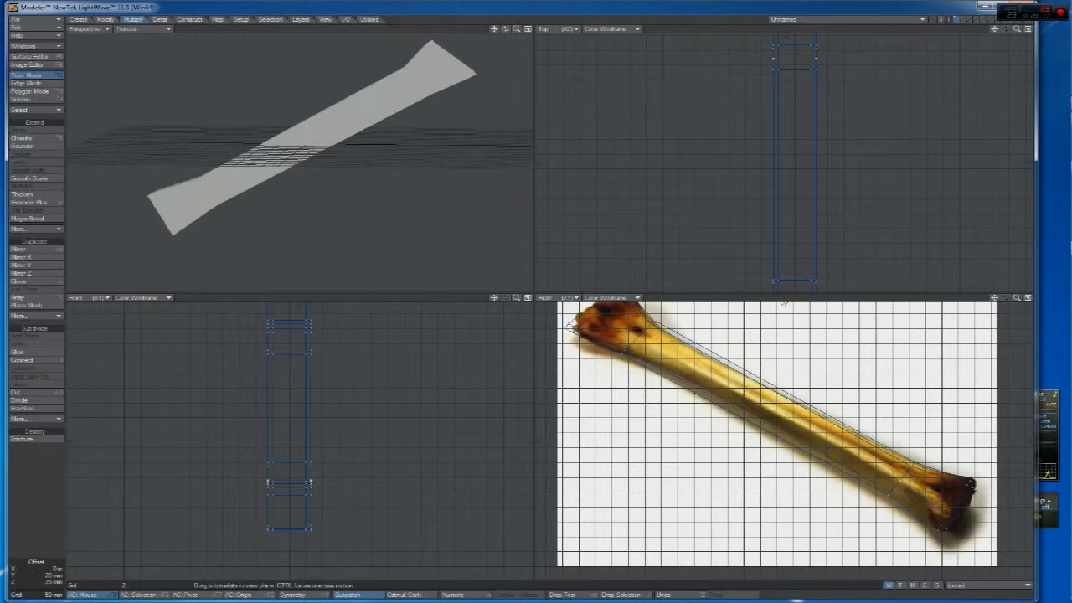
pyautogui.moveTo(639, 349); pyautogui.dragTo(628, 338)
pyautogui.press('/')
pyautogui.click(576, 327)
pyautogui.press('t')
pyautogui.press('/')
# Convert the model to subpatches and shift the lower corner points of the upper end slightly inward toward the bone's outline
pyautogui.moveTo(505, 29); pyautogui.dragTo(616, 30)
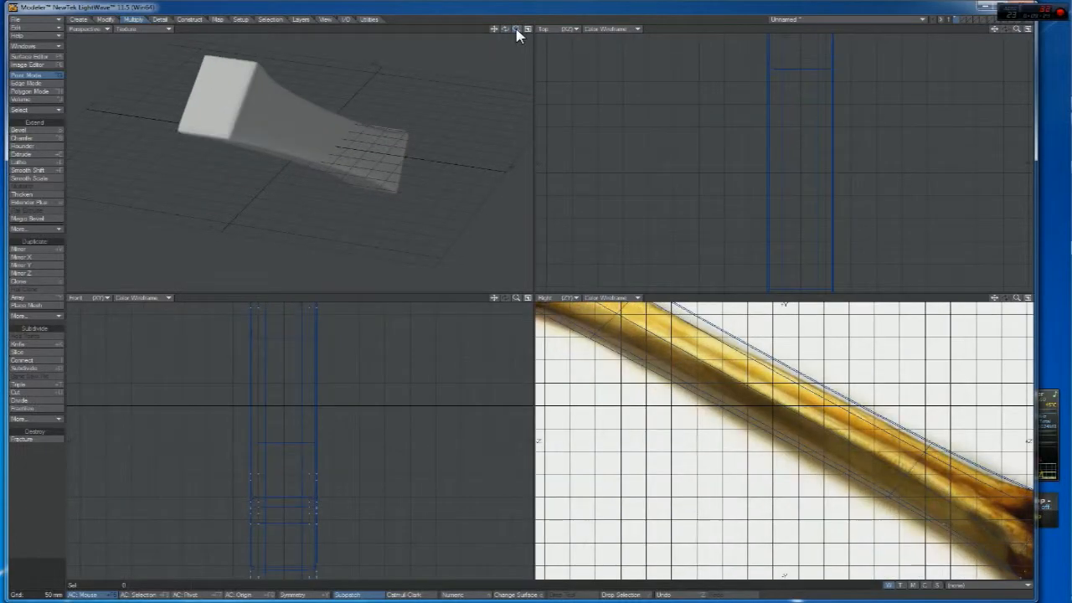
pyautogui.moveTo(505, 30)
pyautogui.mouseDown()
pyautogui.moveTo(456, 38)
pyautogui.moveTo(505, 33)
pyautogui.mouseUp()
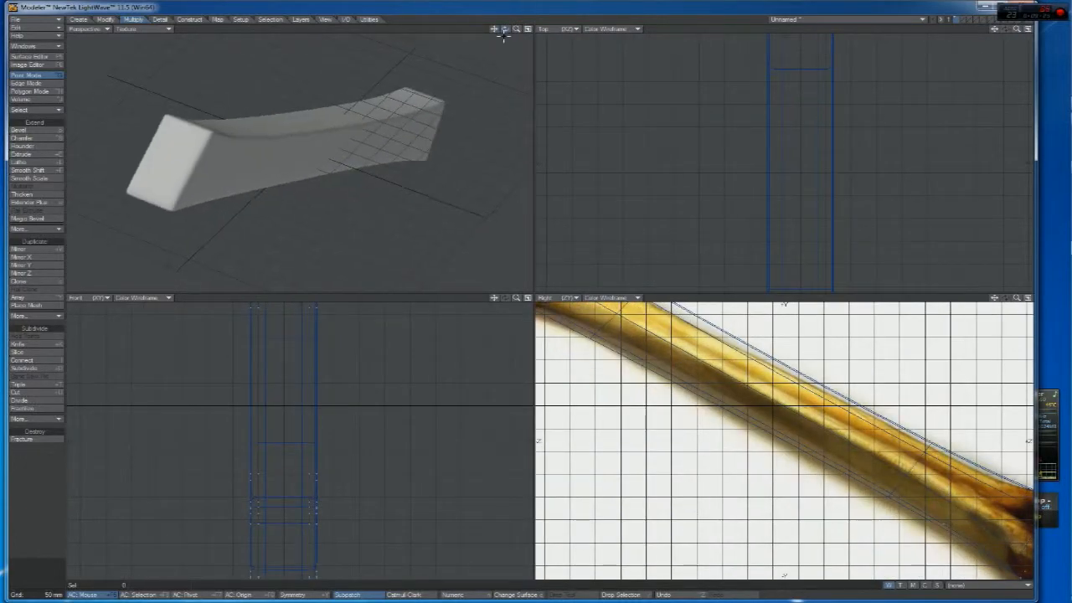
pyautogui.moveTo(998, 306); pyautogui.dragTo(718, 414)
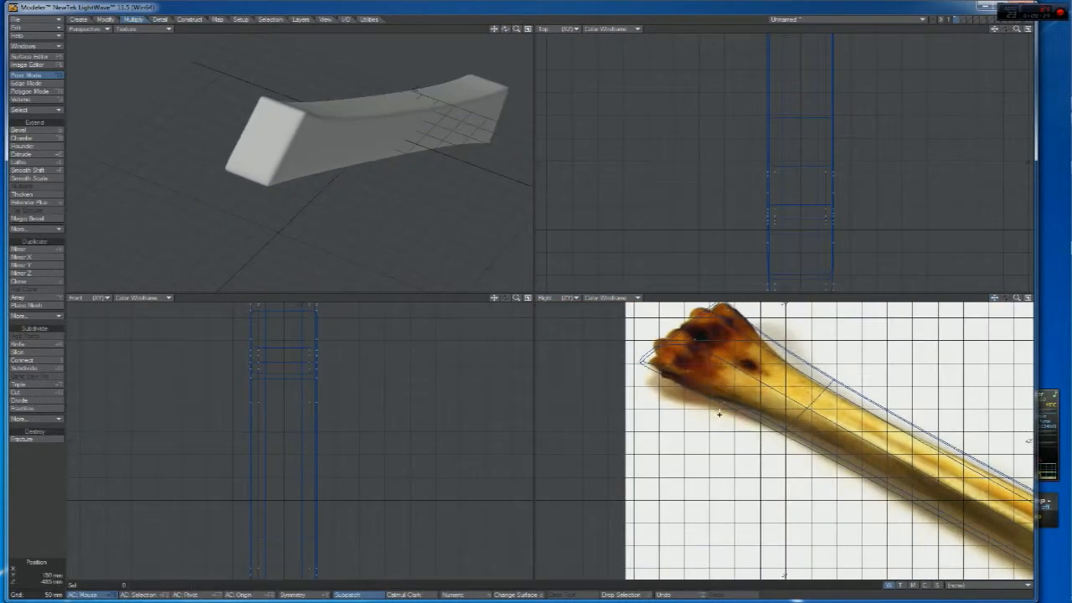
pyautogui.click(665, 370)
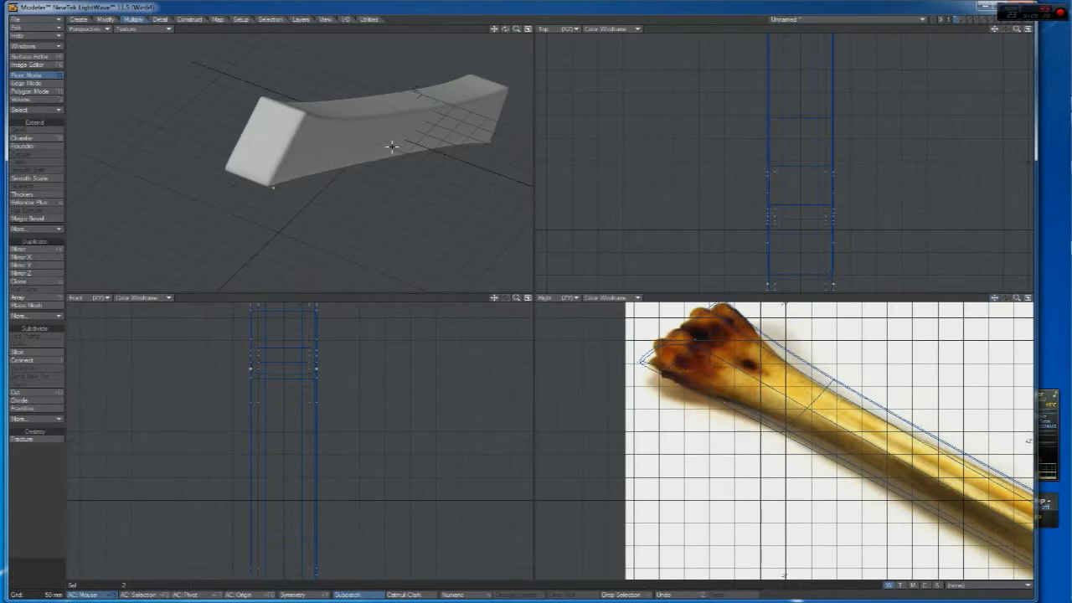
pyautogui.press('t')
pyautogui.moveTo(729, 375)
pyautogui.mouseDown()
pyautogui.moveTo(770, 346)
pyautogui.moveTo(746, 371)
pyautogui.mouseUp()
pyautogui.press('space')
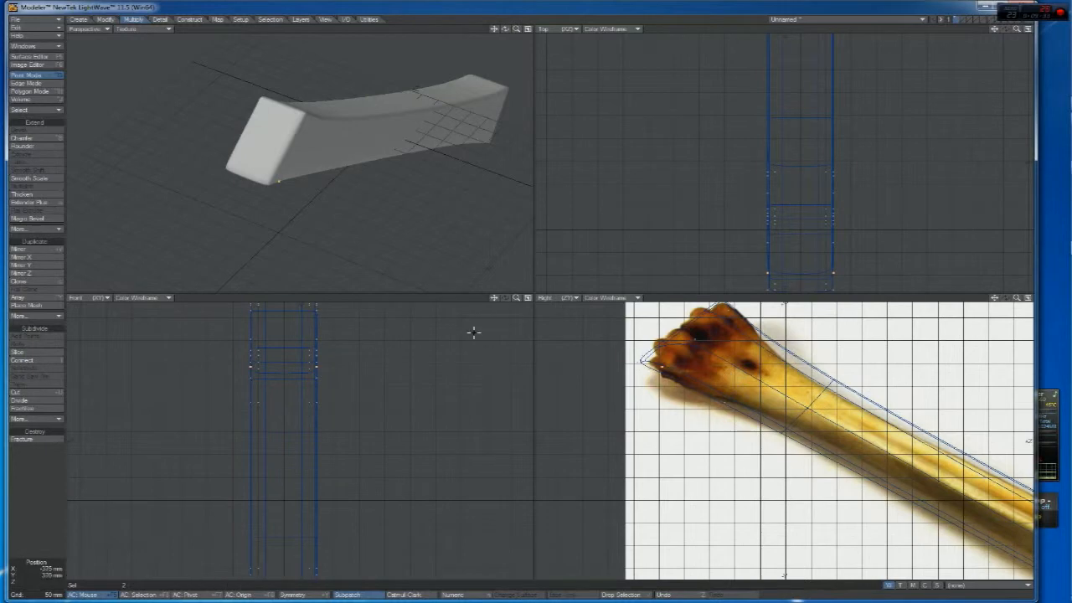
# Shift the lower corner points of the bone's upper end inward onto the head in the Right viewport
pyautogui.click(662, 366)
pyautogui.click(646, 361)
pyautogui.press('t')
pyautogui.moveTo(684, 359); pyautogui.dragTo(712, 350)
pyautogui.press('space')
# Pull the outer point pair on the upper end's face outward beyond the bone's tip to round the end
pyautogui.click(670, 352)
pyautogui.click(648, 358)
pyautogui.press('t')
pyautogui.moveTo(647, 358); pyautogui.dragTo(631, 345)
pyautogui.press('space')
pyautogui.click(632, 345)
pyautogui.click(705, 308)
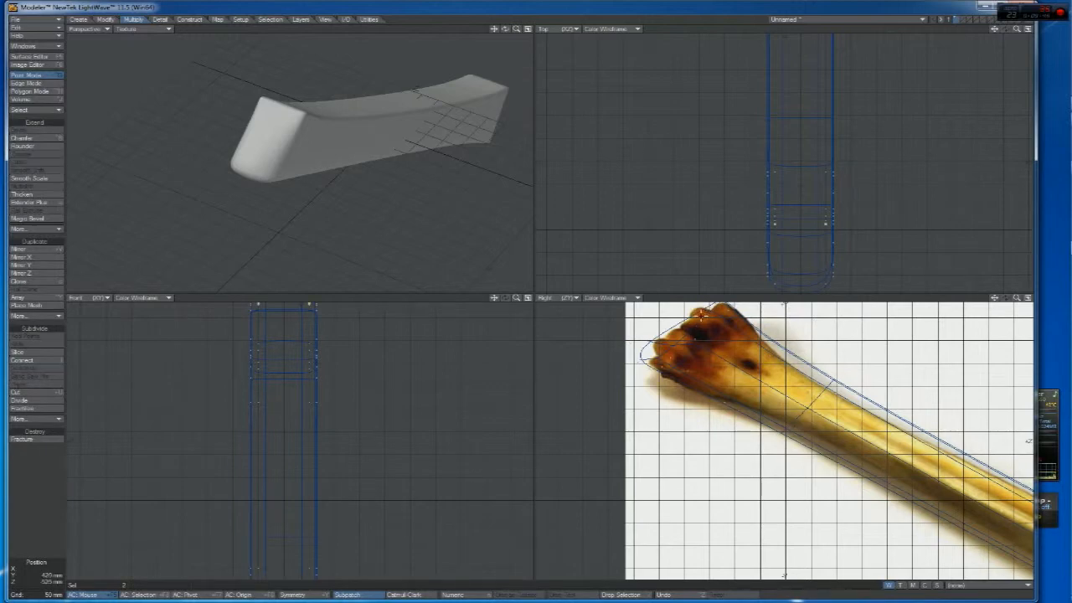
pyautogui.click(688, 304)
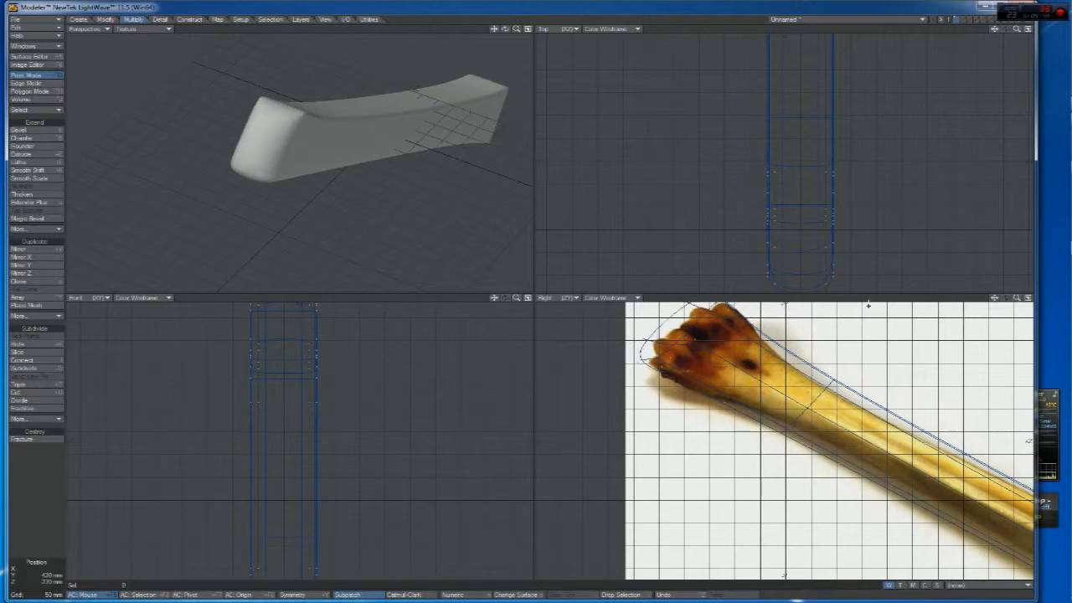
# Move the inner point pair of the upper head down toward the lower part of the head in the Right viewport
pyautogui.moveTo(996, 299); pyautogui.dragTo(1017, 367)
pyautogui.click(734, 378)
pyautogui.click(726, 393)
pyautogui.click(748, 388)
pyautogui.press('t')
pyautogui.moveTo(765, 414); pyautogui.dragTo(758, 433)
pyautogui.press('space')
# Lower the next inner point pair of the upper head slightly to even out the head's cross-section
pyautogui.click(751, 415)
pyautogui.click(760, 387)
pyautogui.press('t')
pyautogui.moveTo(766, 391); pyautogui.dragTo(766, 409)
pyautogui.press('space')
pyautogui.click(758, 396)
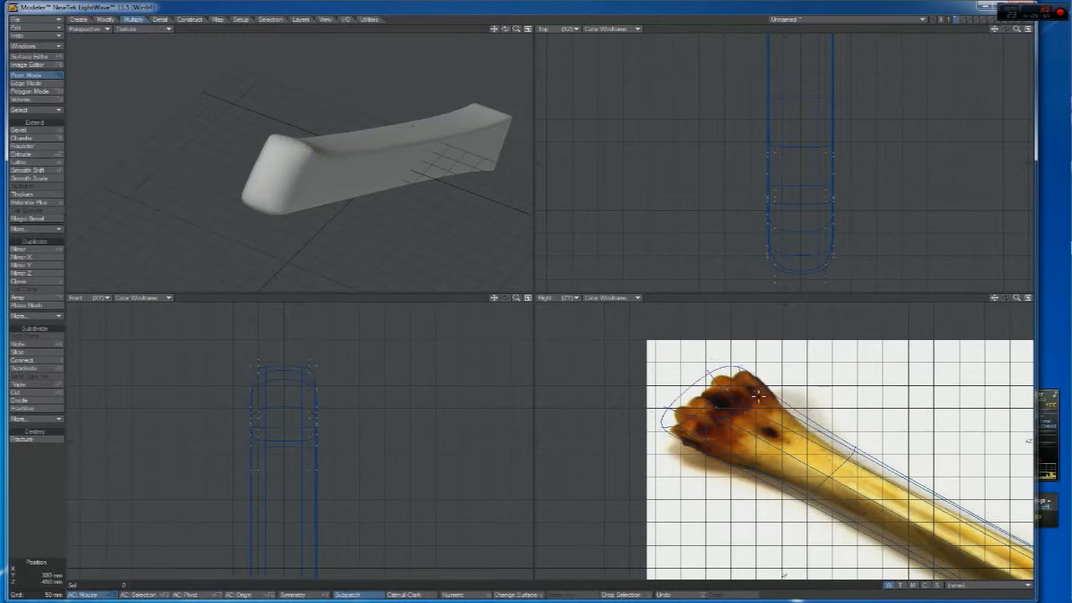
# Pull the upper corner points of the upper head slightly outward along the bone and view the head from the side
pyautogui.click(756, 368)
pyautogui.press('t')
pyautogui.moveTo(764, 383); pyautogui.dragTo(780, 386)
pyautogui.press('space')
pyautogui.click(775, 369)
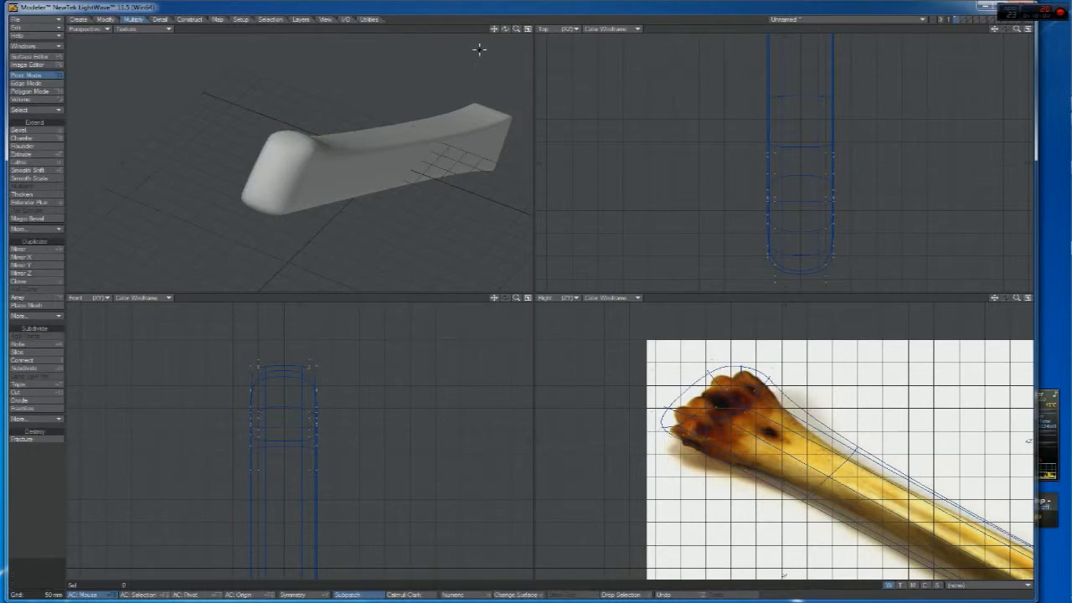
pyautogui.moveTo(504, 30)
pyautogui.mouseDown()
pyautogui.moveTo(444, 32)
pyautogui.moveTo(435, 16)
pyautogui.moveTo(442, 27)
pyautogui.moveTo(360, 30)
pyautogui.moveTo(505, 33)
pyautogui.mouseUp()
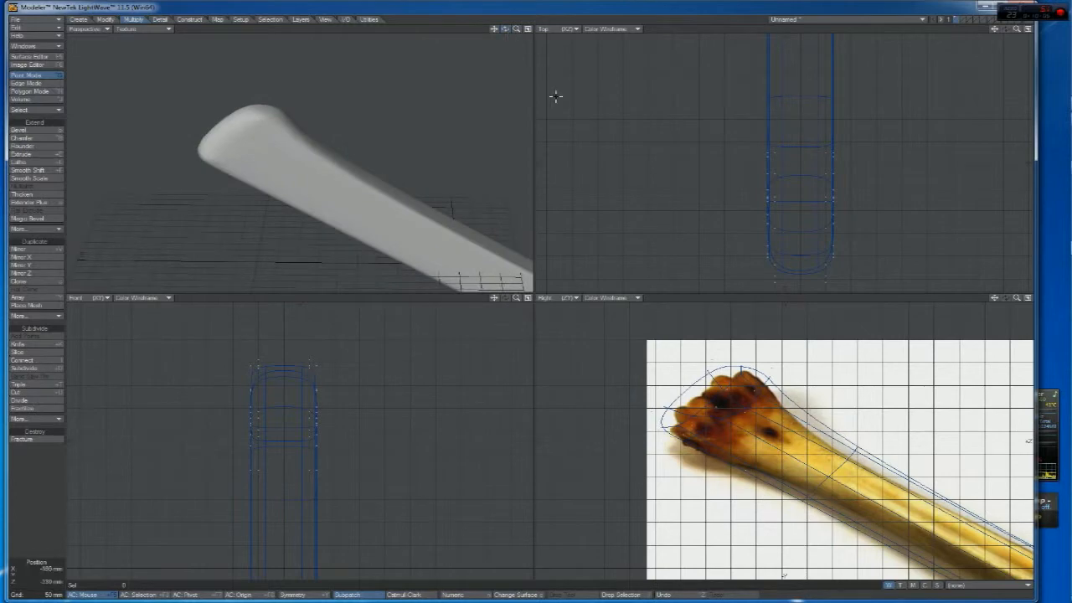
# Shift the middle and lower-edge points of the upper neck toward the bone's lower outline in the Right viewport
pyautogui.moveTo(994, 299); pyautogui.dragTo(856, 244)
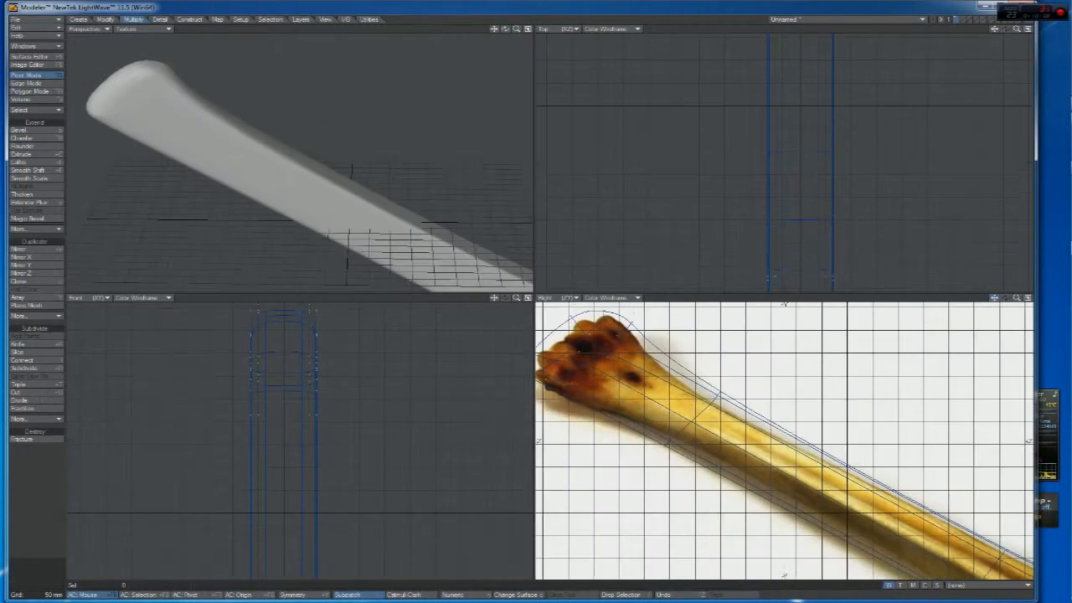
pyautogui.click(693, 419)
pyautogui.press('t')
pyautogui.moveTo(729, 439); pyautogui.dragTo(689, 433)
pyautogui.press('space')
pyautogui.press('/')
pyautogui.click(669, 447)
pyautogui.press('t')
pyautogui.press('space')
pyautogui.press('/')
# Move the inner points near the upper neck's top edge down onto the bone's shaft
pyautogui.click(711, 408)
pyautogui.press('t')
pyautogui.moveTo(714, 407); pyautogui.dragTo(705, 431)
pyautogui.press('space')
pyautogui.press('/')
pyautogui.click(685, 432)
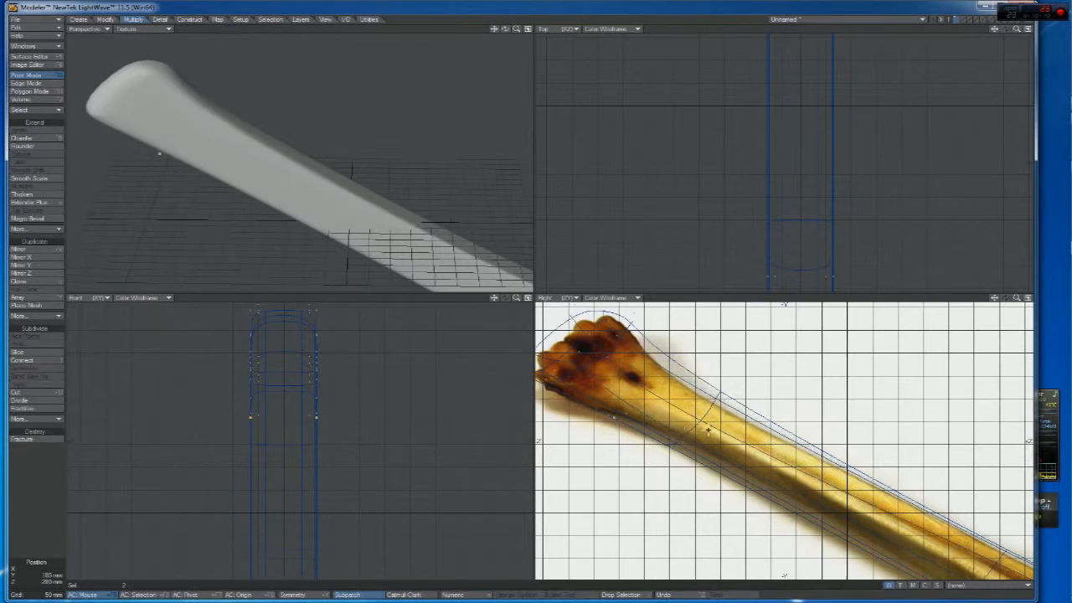
pyautogui.press('/')
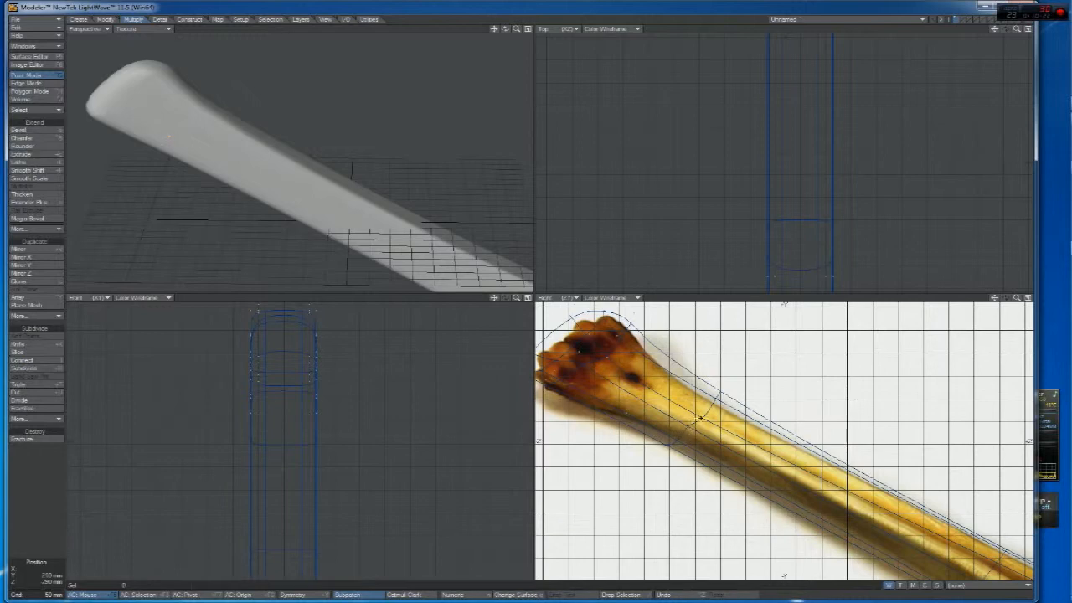
# Adjust the top-edge points of the upper neck inward onto the bone's upper outline
pyautogui.click(719, 402)
pyautogui.press('t')
pyautogui.moveTo(719, 401)
pyautogui.mouseDown()
pyautogui.moveTo(709, 425)
pyautogui.moveTo(720, 399)
pyautogui.mouseUp()
pyautogui.press('space')
pyautogui.press('/')
pyautogui.click(722, 396)
pyautogui.press('t')
pyautogui.press('space')
pyautogui.press('/')
pyautogui.click(635, 323)
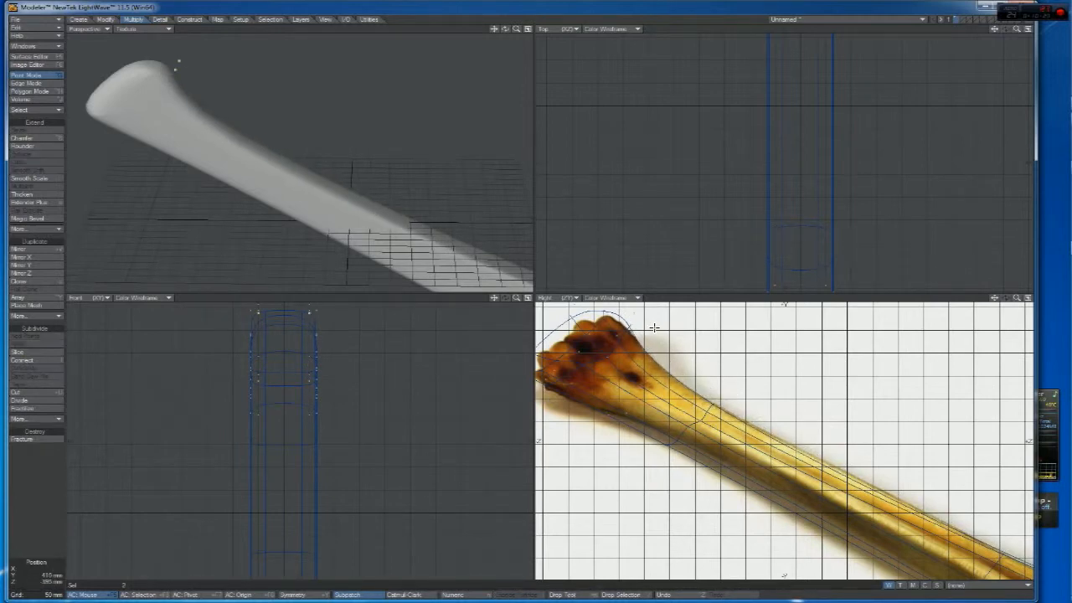
pyautogui.press('/')
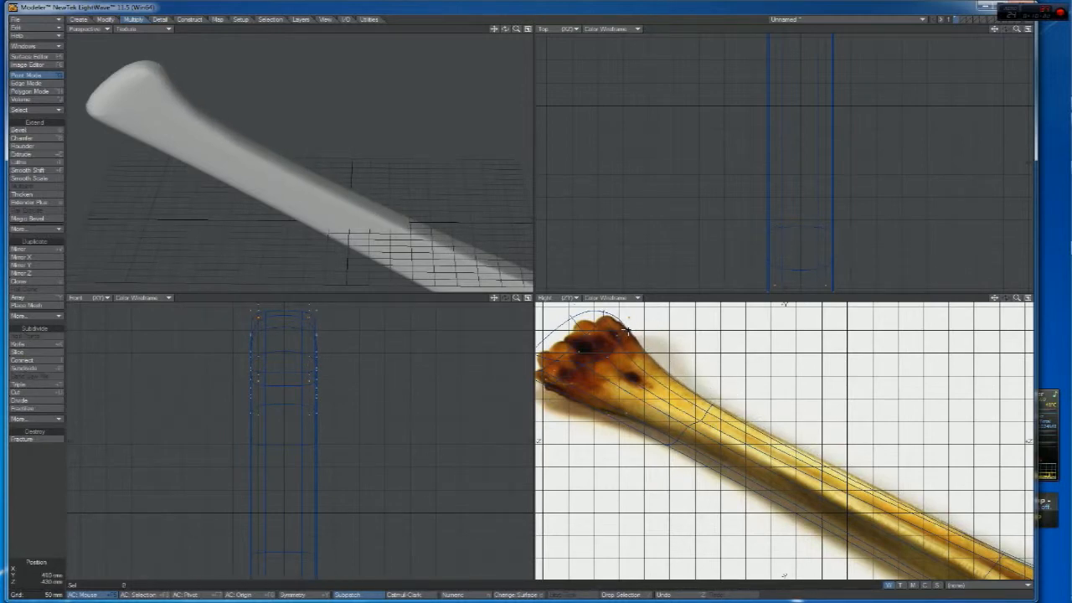
# Nudge the upper neck's top-edge points slightly back outward along the bone's outline
pyautogui.click(712, 406)
pyautogui.press('t')
pyautogui.moveTo(713, 406); pyautogui.dragTo(720, 403)
pyautogui.press('space')
pyautogui.press('/')
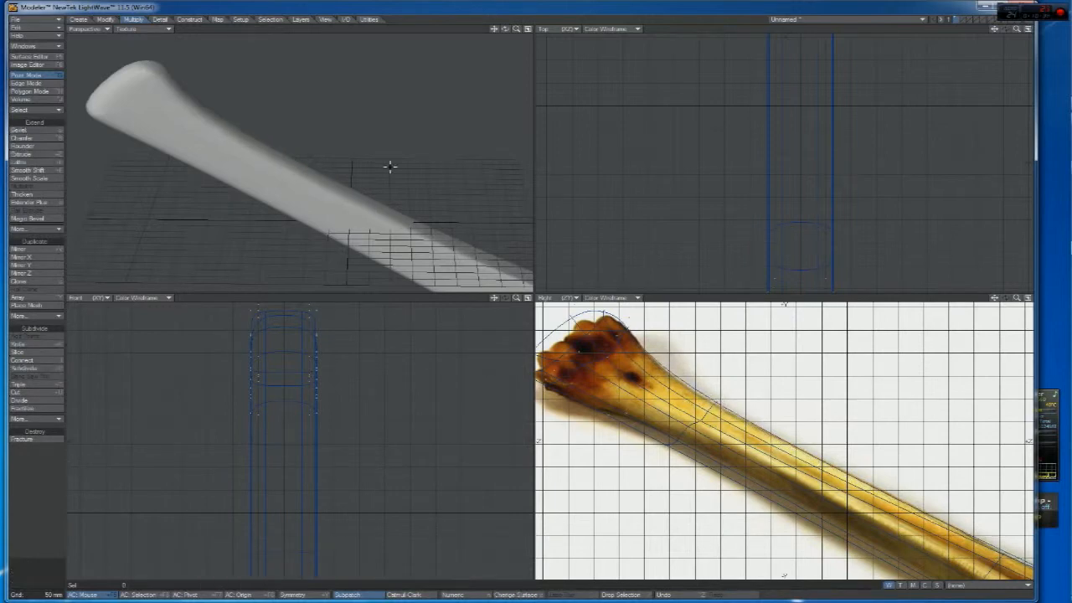
# Examine the rounded upper head and neck from the opposite side in the Perspective viewport
pyautogui.moveTo(504, 27)
pyautogui.mouseDown()
pyautogui.moveTo(402, 33)
pyautogui.moveTo(501, 65)
pyautogui.moveTo(498, 77)
pyautogui.moveTo(503, 32)
pyautogui.moveTo(494, 44)
pyautogui.mouseUp()
pyautogui.press('space')
pyautogui.press('space')
pyautogui.moveTo(476, 95); pyautogui.dragTo(448, 118)
pyautogui.click(468, 32)
pyautogui.moveTo(494, 29); pyautogui.dragTo(511, 20)
pyautogui.moveTo(995, 298); pyautogui.dragTo(1070, 267)
pyautogui.press('space')
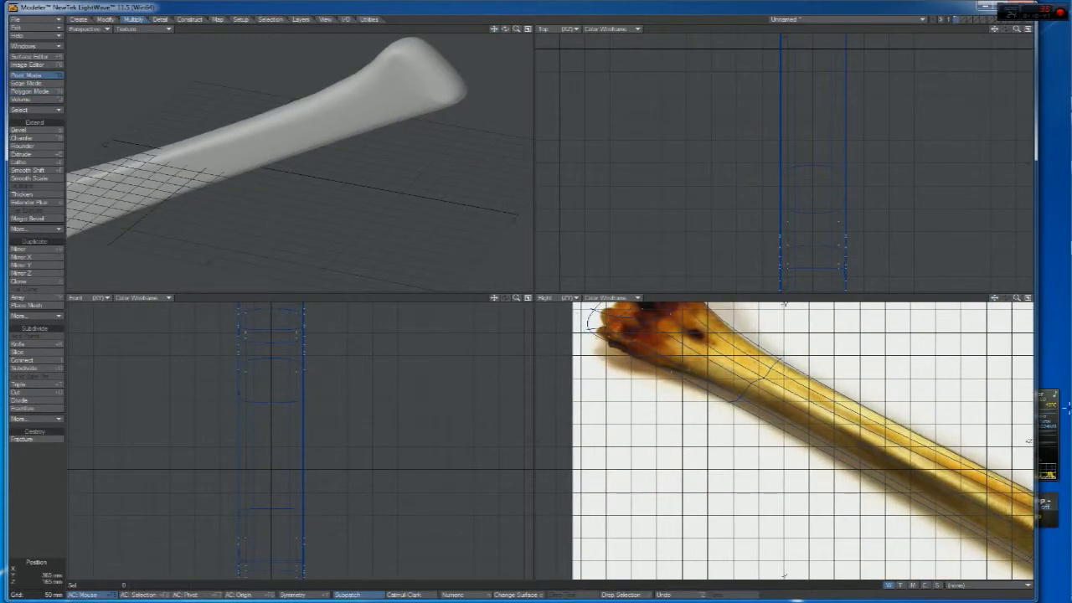
# Shift the lower-edge and middle points of the lower neck toward the bone's shape in the Right viewport
pyautogui.moveTo(994, 299); pyautogui.dragTo(711, 186)
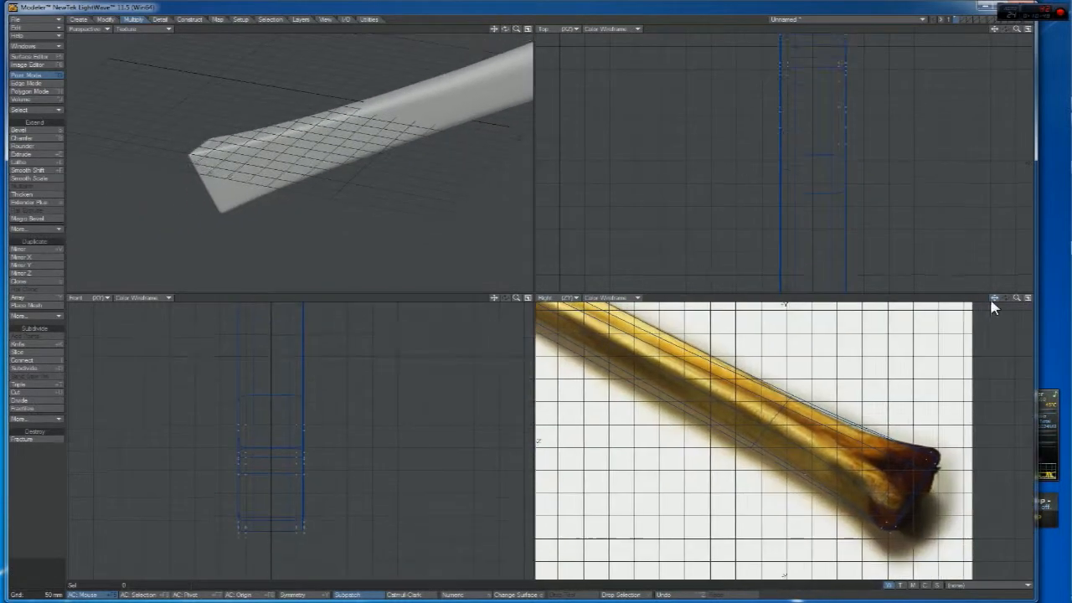
pyautogui.click(758, 446)
pyautogui.press('t')
pyautogui.moveTo(767, 441); pyautogui.dragTo(802, 387)
pyautogui.press('/')
pyautogui.click(775, 424)
pyautogui.press('t')
pyautogui.press('space')
pyautogui.press('/')
# Fit the lower neck's inner and top-edge points to the bone's upper outline
pyautogui.click(784, 409)
pyautogui.press('t')
pyautogui.press('space')
pyautogui.press('/')
pyautogui.click(792, 400)
pyautogui.press('t')
pyautogui.press('space')
pyautogui.press('/')
pyautogui.click(793, 397)
pyautogui.press('t')
pyautogui.press('space')
pyautogui.press('/')
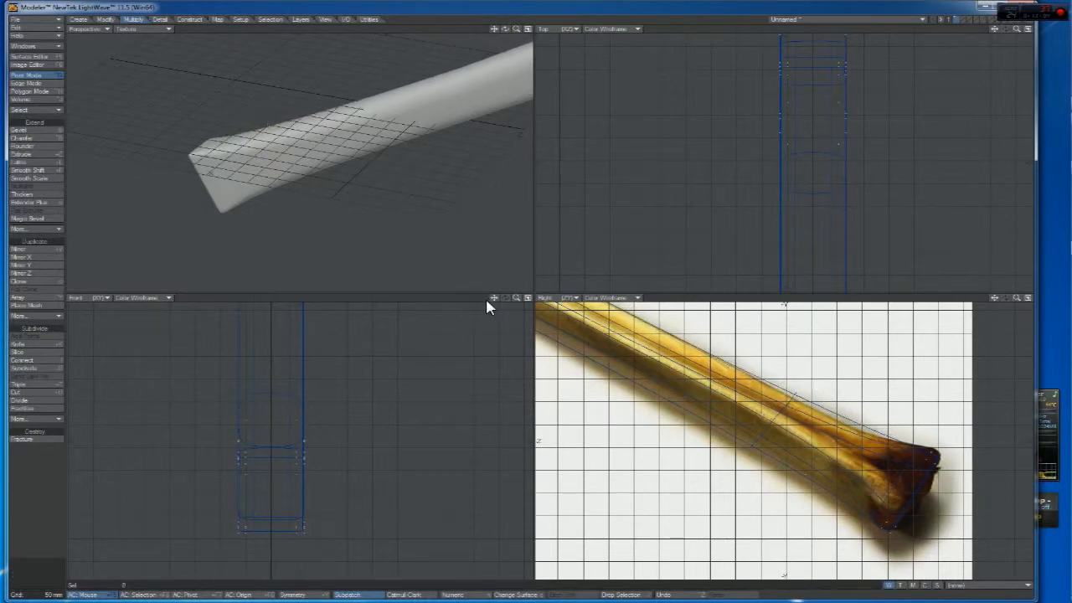
# Adjust the inner point pairs of the bone's lower head in the Right viewport
pyautogui.moveTo(495, 299); pyautogui.dragTo(547, 309)
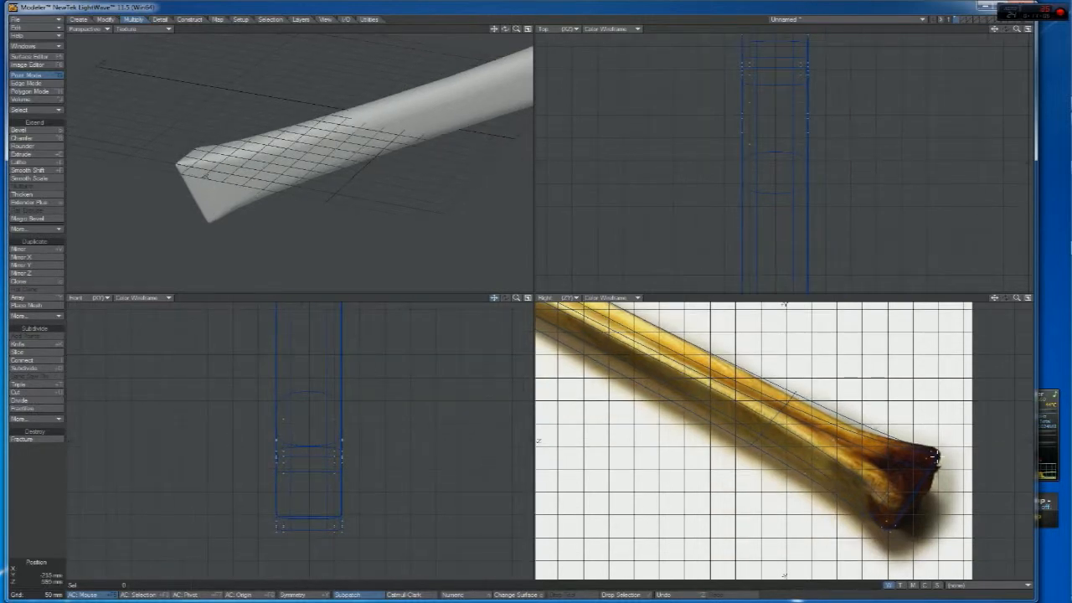
pyautogui.moveTo(995, 299); pyautogui.dragTo(1071, 465)
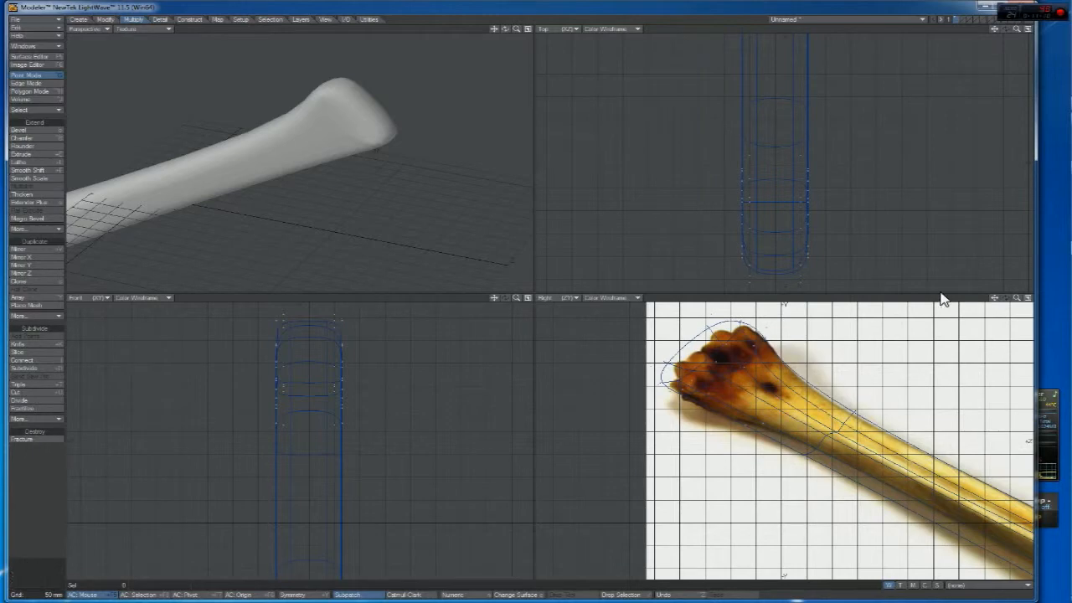
pyautogui.moveTo(994, 299); pyautogui.dragTo(825, 377)
pyautogui.press('t')
pyautogui.moveTo(759, 429); pyautogui.dragTo(765, 428)
pyautogui.press('space')
pyautogui.press('/')
pyautogui.click(743, 470)
pyautogui.press('t')
pyautogui.moveTo(744, 470); pyautogui.dragTo(737, 484)
pyautogui.press('space')
pyautogui.press('/')
# Pull the lower corner points of the lower end outward and shift the adjacent inner points up into the head
pyautogui.click(733, 492)
pyautogui.press('t')
pyautogui.moveTo(737, 495); pyautogui.dragTo(728, 514)
pyautogui.press('space')
pyautogui.press('/')
pyautogui.click(745, 498)
pyautogui.press('t')
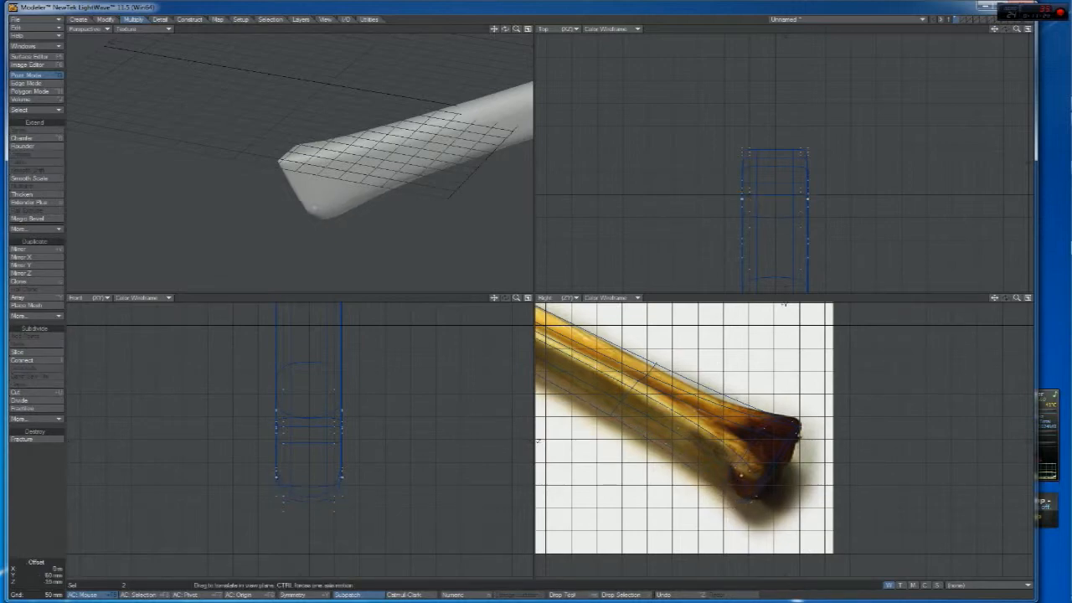
pyautogui.moveTo(744, 495); pyautogui.dragTo(758, 480)
pyautogui.press('/')
# Shift the inner points of the lower end's face inward and pull its upper corner points outward beyond the bone's tip
pyautogui.click(788, 439)
pyautogui.press('t')
pyautogui.moveTo(787, 438); pyautogui.dragTo(779, 432)
pyautogui.press('/')
pyautogui.click(791, 429)
pyautogui.press('t')
pyautogui.moveTo(791, 429); pyautogui.dragTo(807, 408)
pyautogui.press('t')
pyautogui.press('/')
# Fine-tune the outer point pair near the lower end's upper corner against the bone's outline
pyautogui.click(797, 432)
pyautogui.click(797, 432)
pyautogui.press('t')
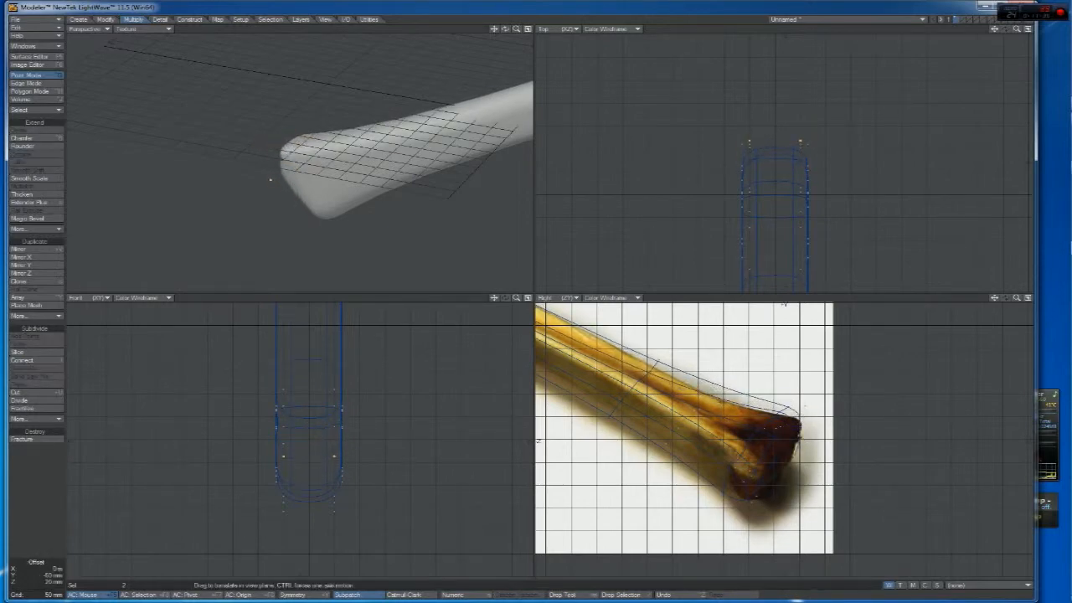
pyautogui.moveTo(799, 432)
pyautogui.mouseDown()
pyautogui.moveTo(811, 430)
pyautogui.moveTo(800, 430)
pyautogui.mouseUp()
pyautogui.press('space')
pyautogui.press('/')
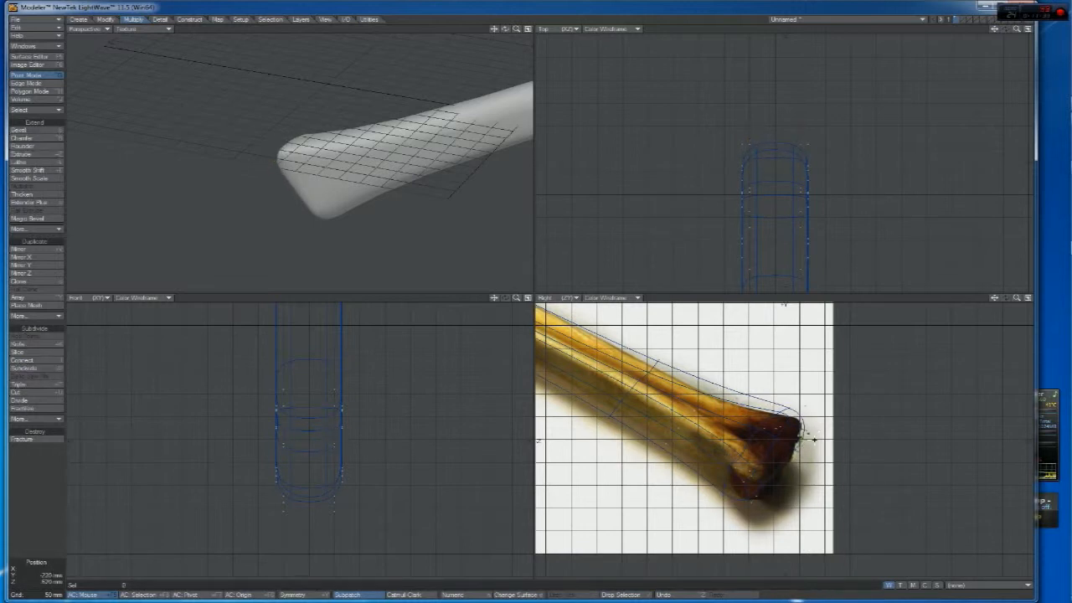
# Move the lower corner points of the lower end down along the bone's outline in the Right viewport
pyautogui.click(766, 509)
pyautogui.press('t')
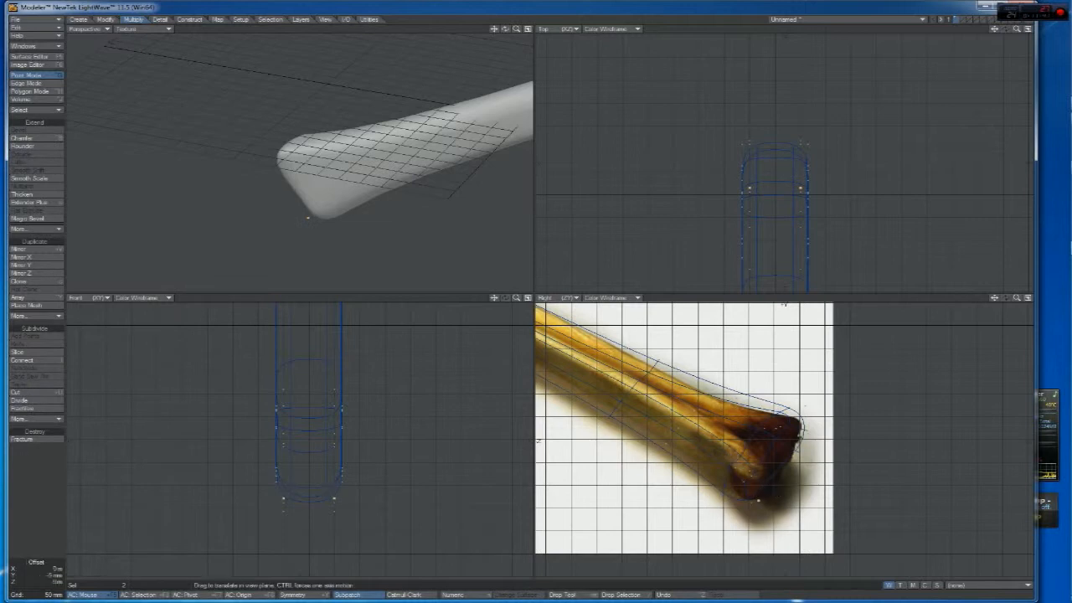
pyautogui.moveTo(771, 488); pyautogui.dragTo(756, 506)
pyautogui.press('space')
pyautogui.press('/')
# Switch to edge selection and shift a lengthwise edge of the bone's shaft slightly downward in the Right viewport
pyautogui.moveTo(505, 29); pyautogui.dragTo(557, 30)
pyautogui.press('a')
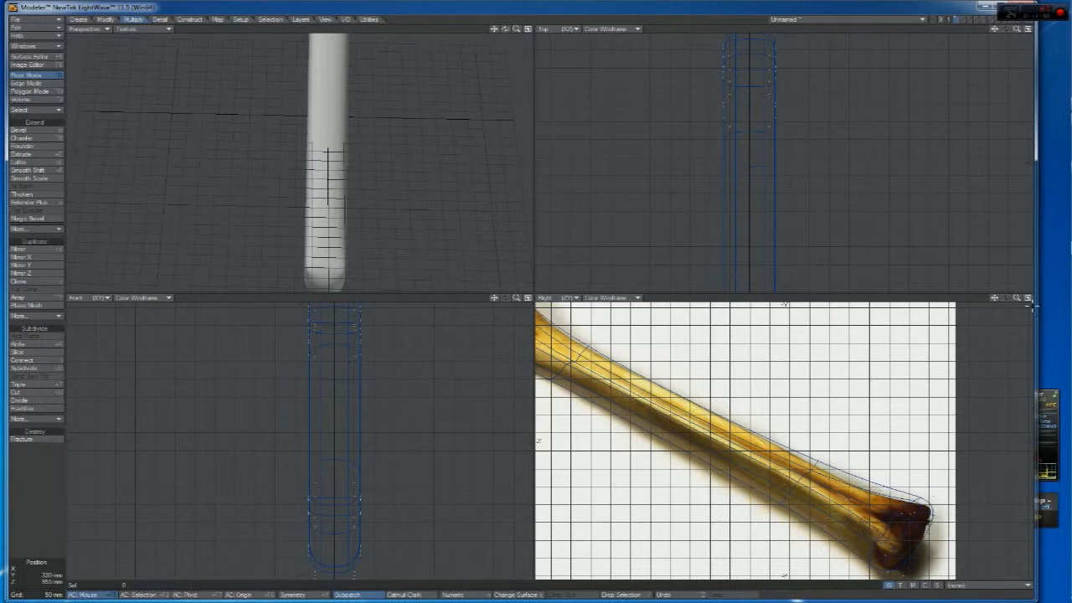
pyautogui.moveTo(994, 298); pyautogui.dragTo(1053, 312)
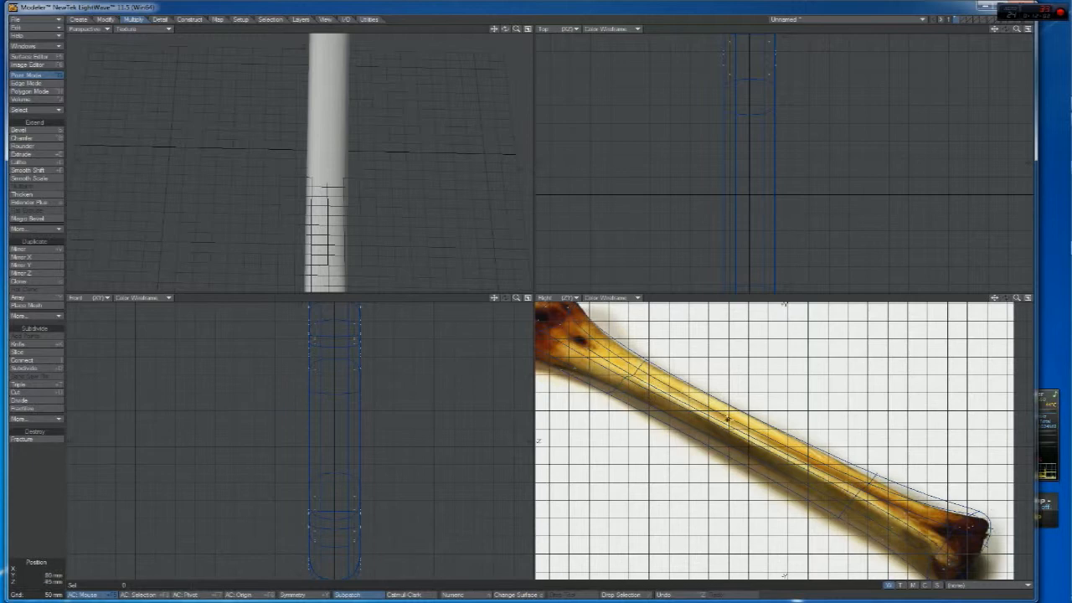
pyautogui.press('space')
pyautogui.click(797, 452)
pyautogui.press('t')
pyautogui.moveTo(804, 452); pyautogui.dragTo(802, 459)
pyautogui.press('space')
# Move a side edge of the shaft slightly inward in the Front viewport and view the shaft at an angle
pyautogui.click(360, 400)
pyautogui.press('t')
pyautogui.moveTo(384, 405); pyautogui.dragTo(370, 415)
pyautogui.press('space')
pyautogui.click(447, 30)
pyautogui.moveTo(505, 29); pyautogui.dragTo(549, 159)
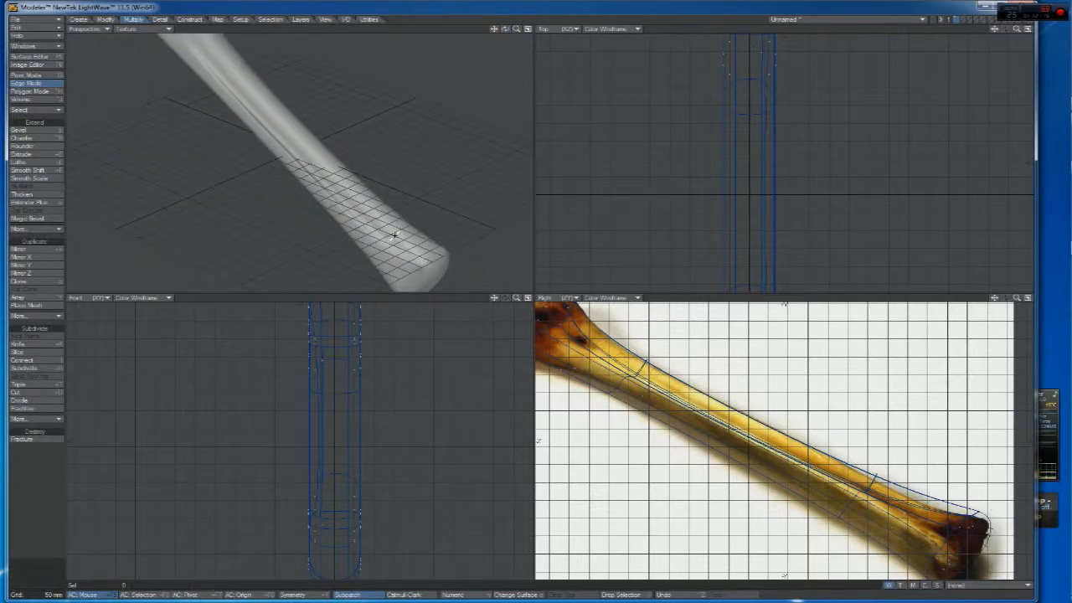
# Raise a lengthwise edge of the shaft toward the bone's upper outline in the Right viewport
pyautogui.click(309, 168)
pyautogui.press('t')
pyautogui.moveTo(702, 390); pyautogui.dragTo(717, 373)
pyautogui.press('space')
pyautogui.press('/')
# Select the lengthwise edges on both sides of the shaft and move them slightly toward its lower outline
pyautogui.moveTo(650, 383); pyautogui.dragTo(645, 390)
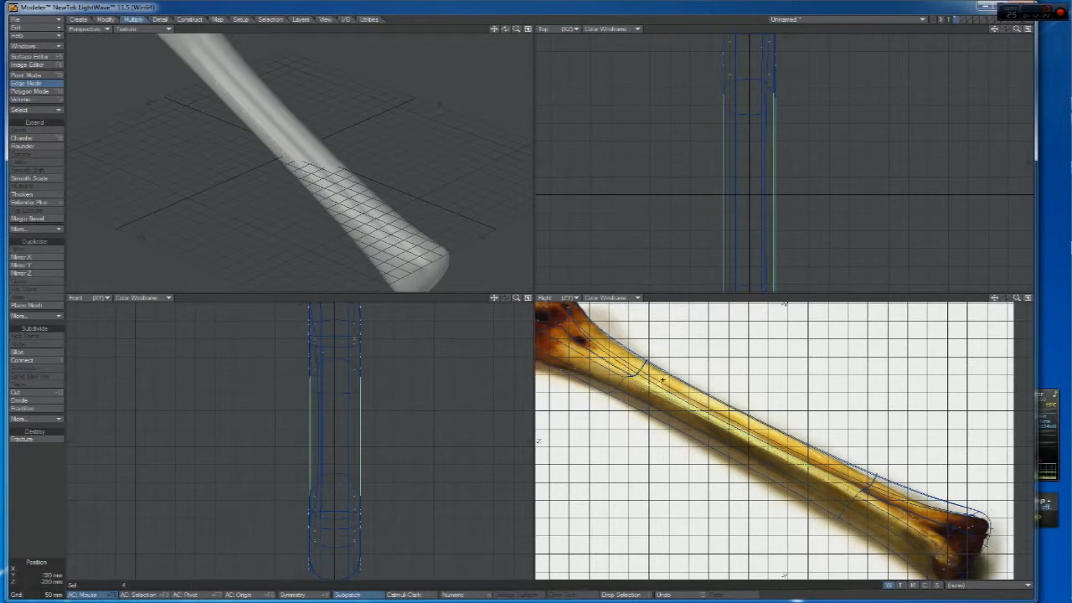
pyautogui.moveTo(378, 408); pyautogui.dragTo(355, 412)
pyautogui.press('t')
pyautogui.moveTo(634, 372); pyautogui.dragTo(629, 377)
pyautogui.press('space')
pyautogui.press('/')
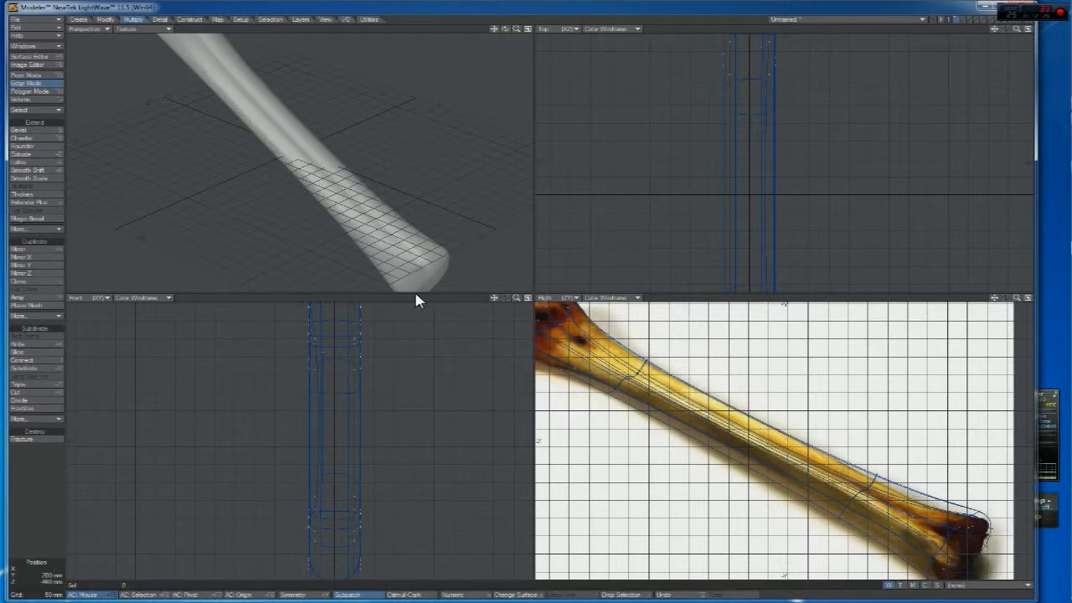
# Display the bone in the Perspective viewport with the Textured Wire style and orbit around its shaft
pyautogui.moveTo(505, 30)
pyautogui.mouseDown()
pyautogui.moveTo(531, 24)
pyautogui.moveTo(507, 28)
pyautogui.moveTo(519, 23)
pyautogui.mouseUp()
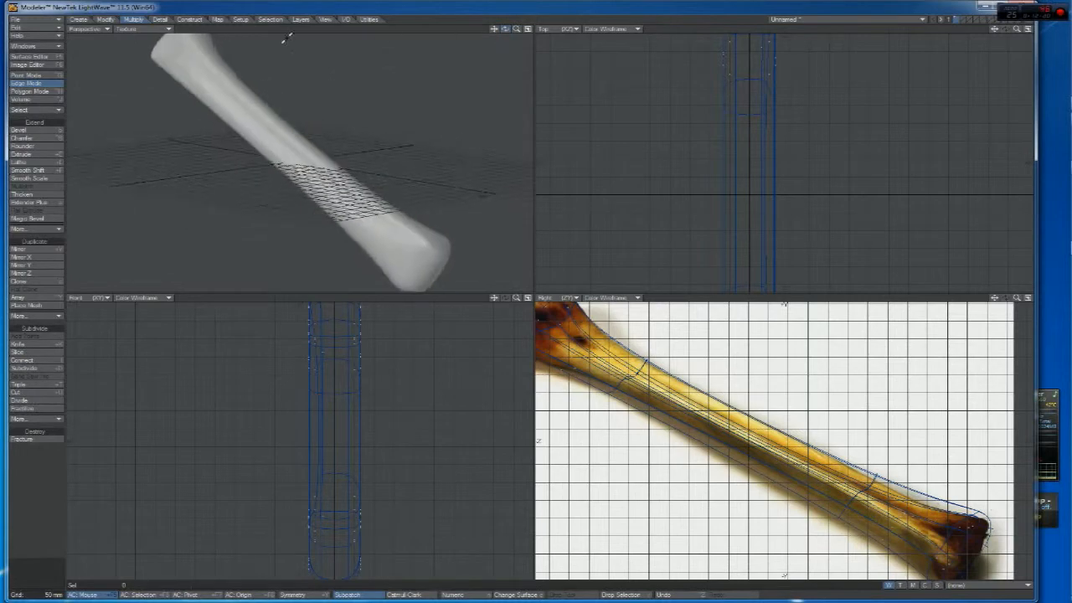
pyautogui.click(119, 28)
pyautogui.click(125, 81)
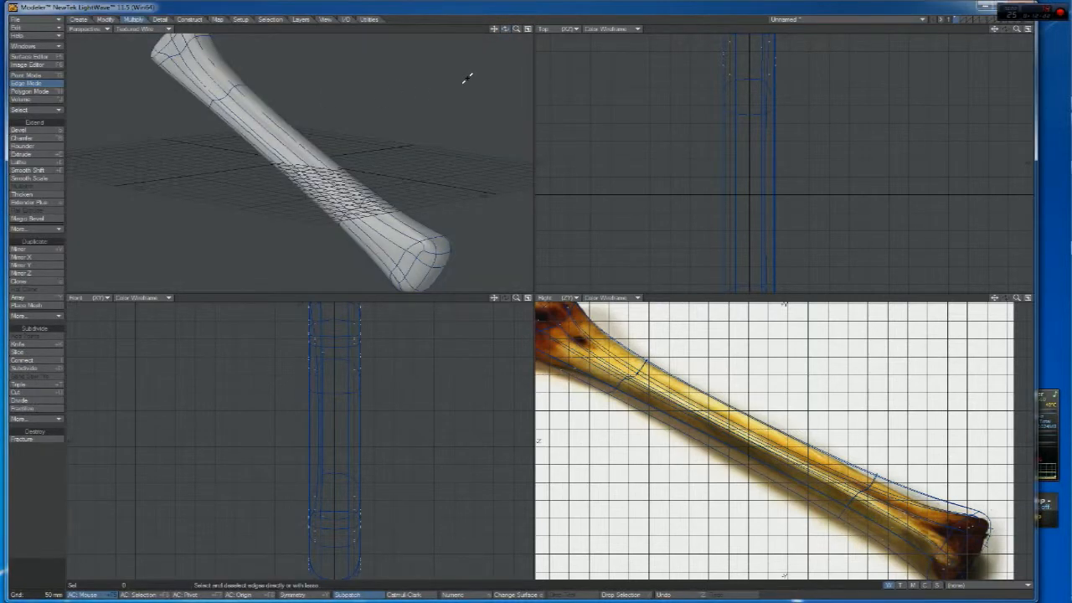
pyautogui.moveTo(505, 29)
pyautogui.mouseDown()
pyautogui.moveTo(520, 27)
pyautogui.moveTo(511, 30)
pyautogui.mouseUp()
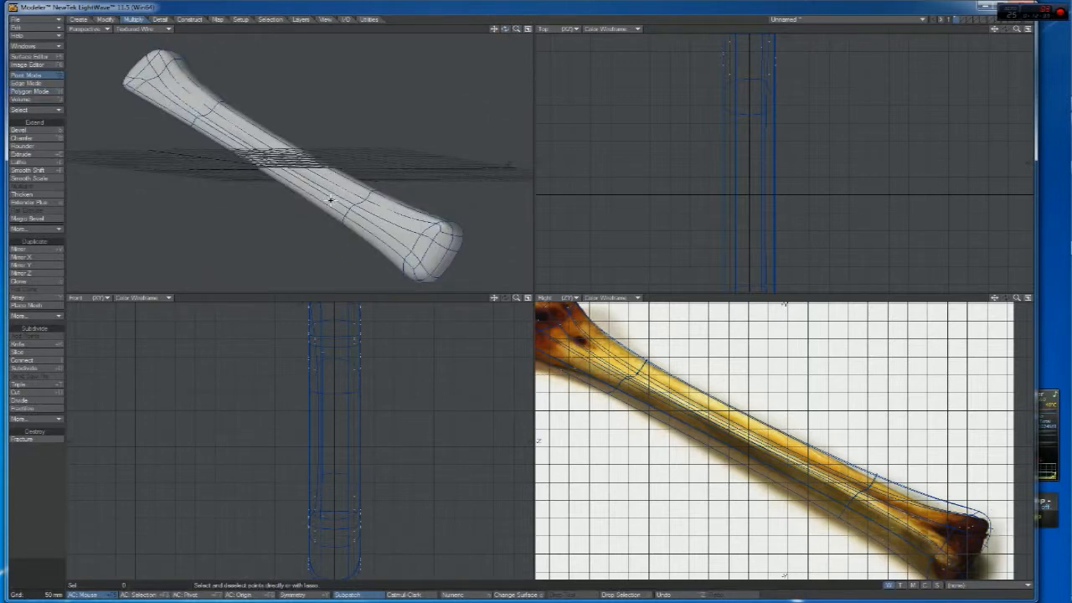
# Select a lengthwise side edge of the shaft and shift it slightly in the Front and Right viewports
pyautogui.click(332, 200)
pyautogui.press('t')
pyautogui.moveTo(320, 416); pyautogui.dragTo(323, 429)
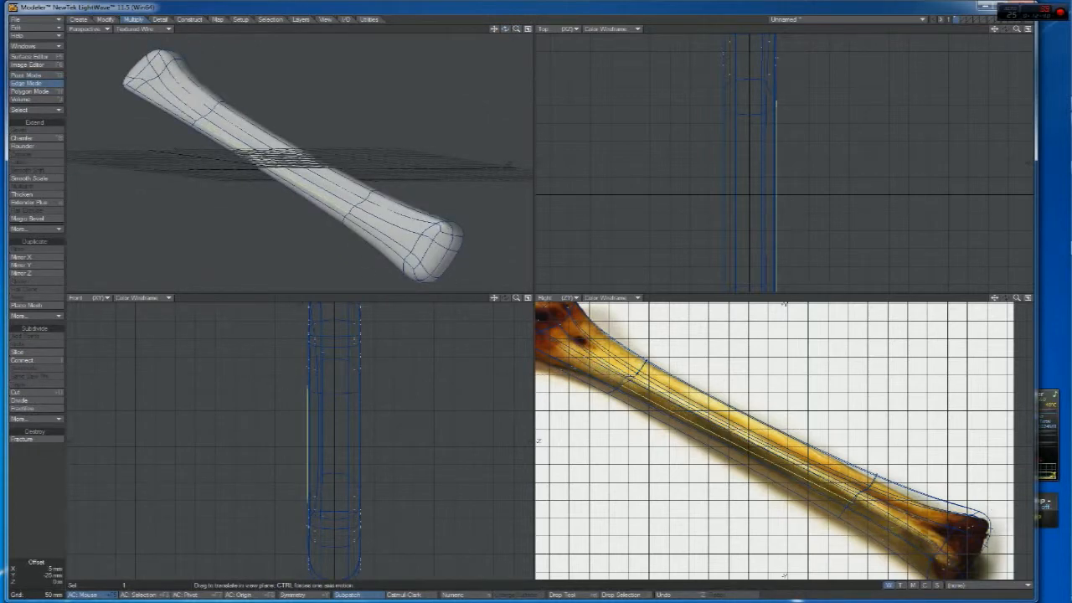
pyautogui.moveTo(738, 444); pyautogui.dragTo(740, 442)
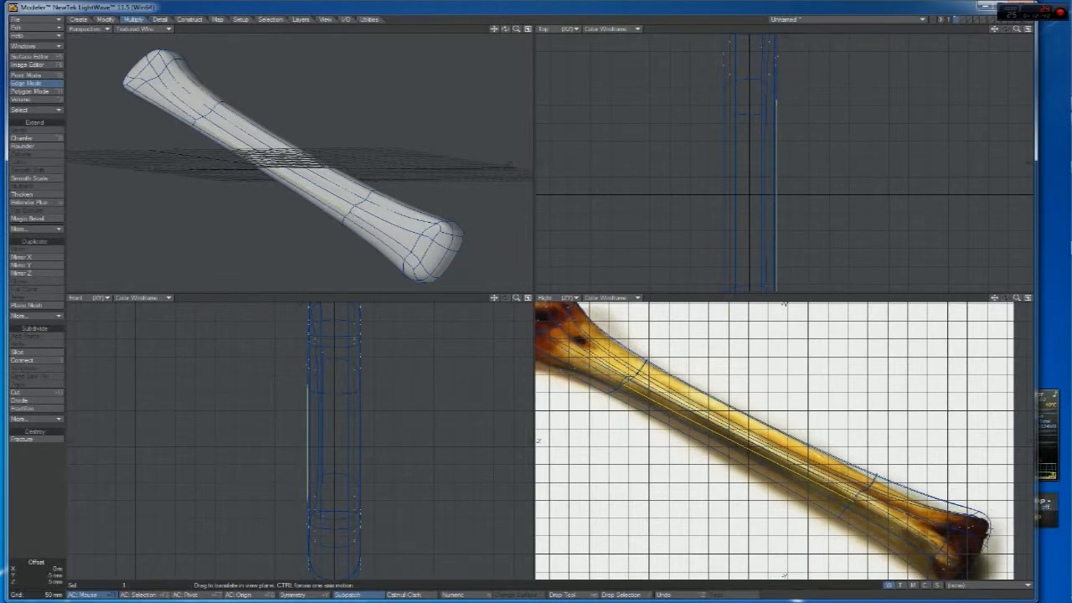
pyautogui.press('space')
pyautogui.press('/')
pyautogui.moveTo(505, 28)
pyautogui.mouseDown()
pyautogui.moveTo(536, 42)
pyautogui.moveTo(515, 34)
pyautogui.mouseUp()
pyautogui.keyDown('alt'); pyautogui.moveTo(310, 109); pyautogui.dragTo(270, 100); pyautogui.keyUp('alt')
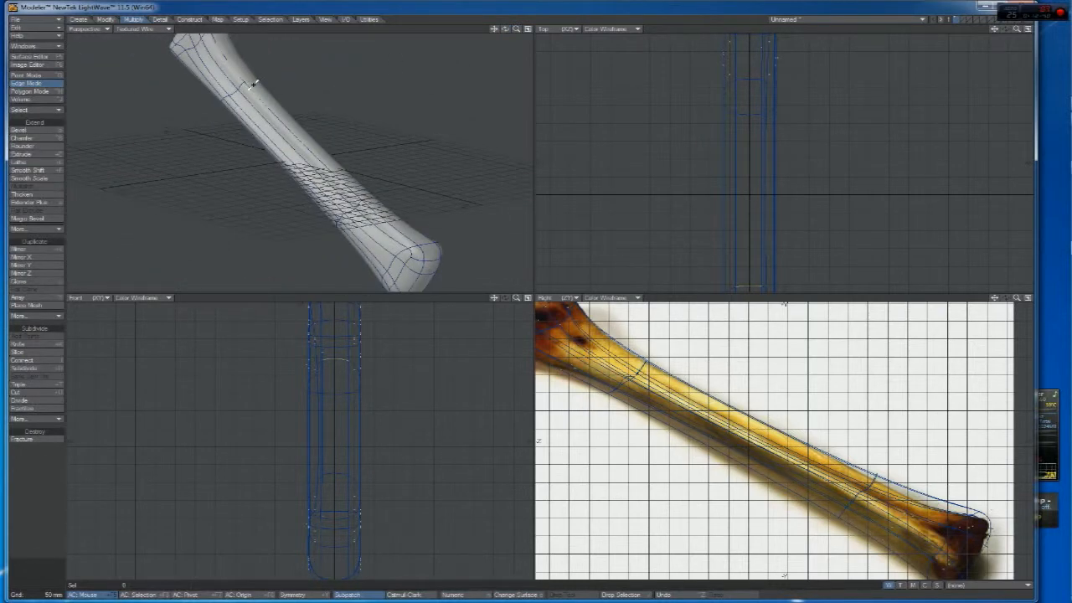
pyautogui.click(252, 82)
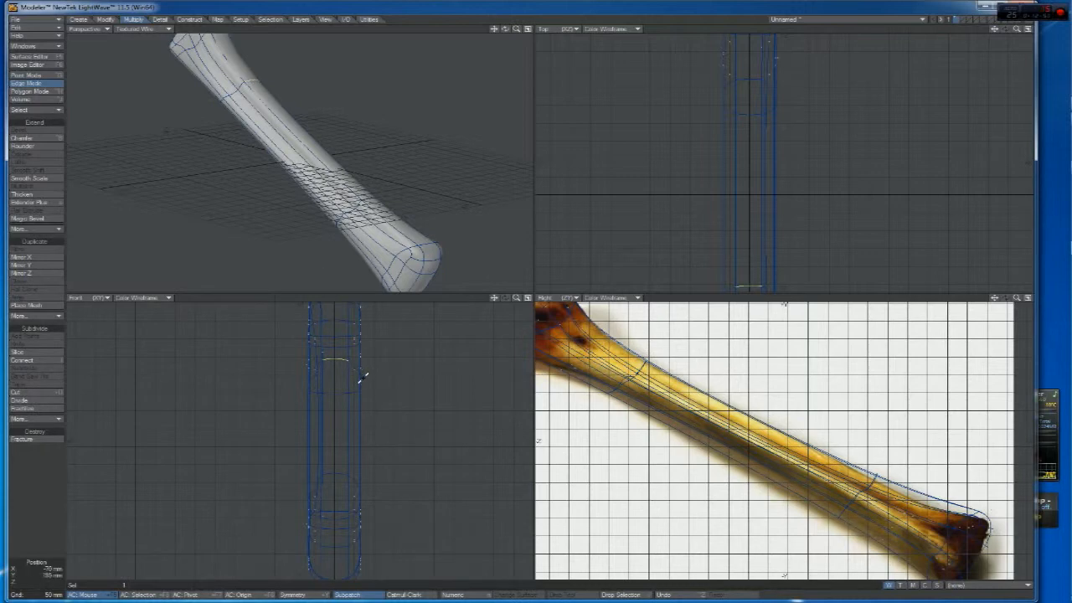
pyautogui.click(256, 77)
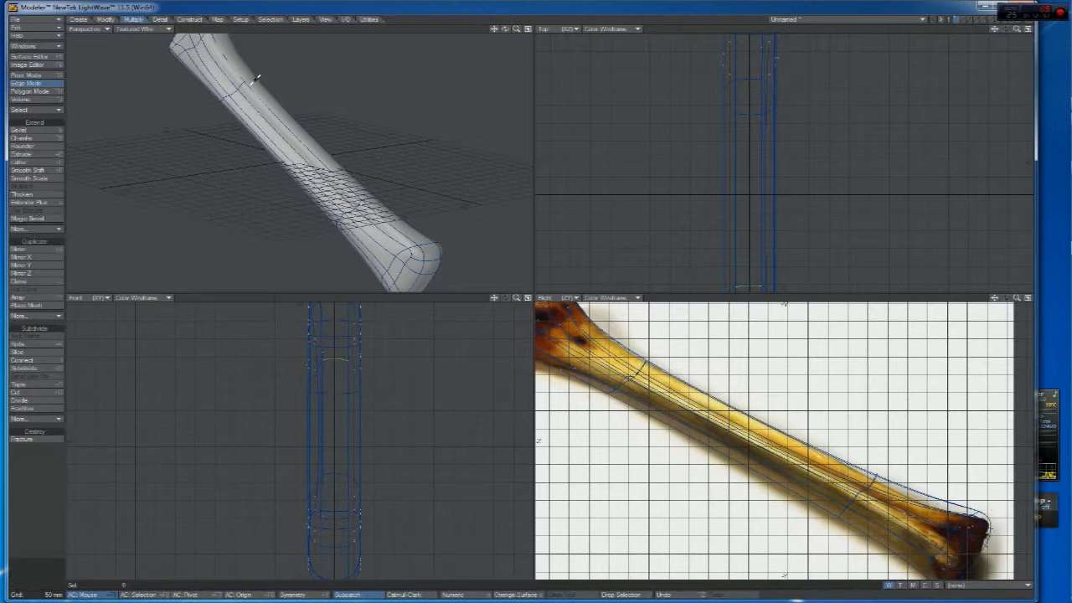
pyautogui.moveTo(505, 30)
pyautogui.mouseDown()
pyautogui.moveTo(527, 32)
pyautogui.moveTo(507, 32)
pyautogui.moveTo(540, 15)
pyautogui.moveTo(494, 39)
pyautogui.moveTo(450, 41)
pyautogui.moveTo(514, 35)
pyautogui.moveTo(487, 42)
pyautogui.moveTo(506, 29)
pyautogui.moveTo(457, 31)
pyautogui.moveTo(499, 35)
pyautogui.moveTo(488, 40)
pyautogui.mouseUp()
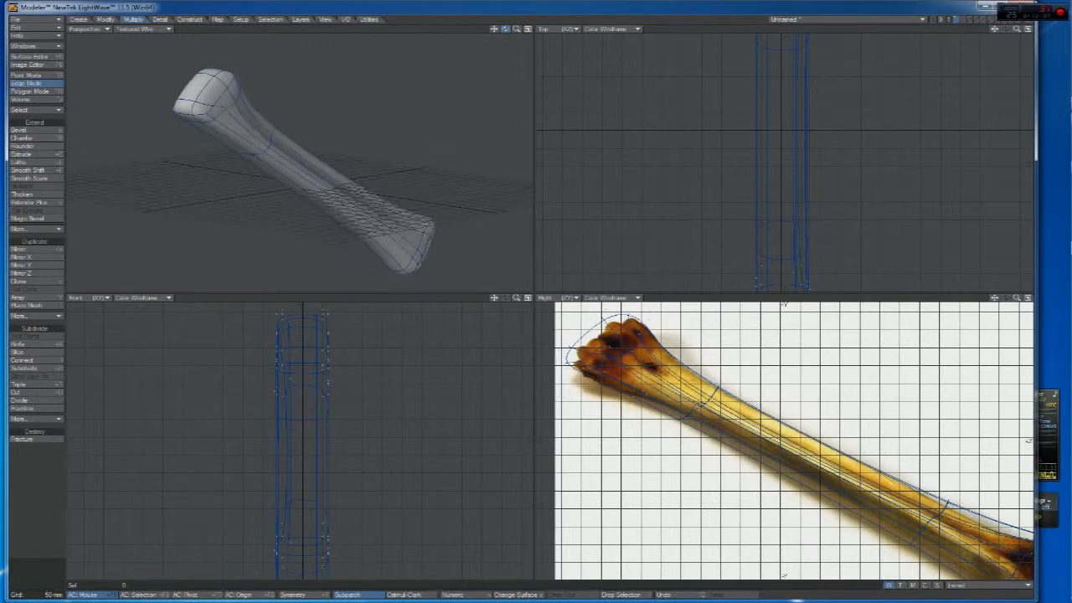
# Try subdividing the bone's polygons with the Faceted method and undo it
pyautogui.moveTo(995, 298); pyautogui.dragTo(1071, 346)
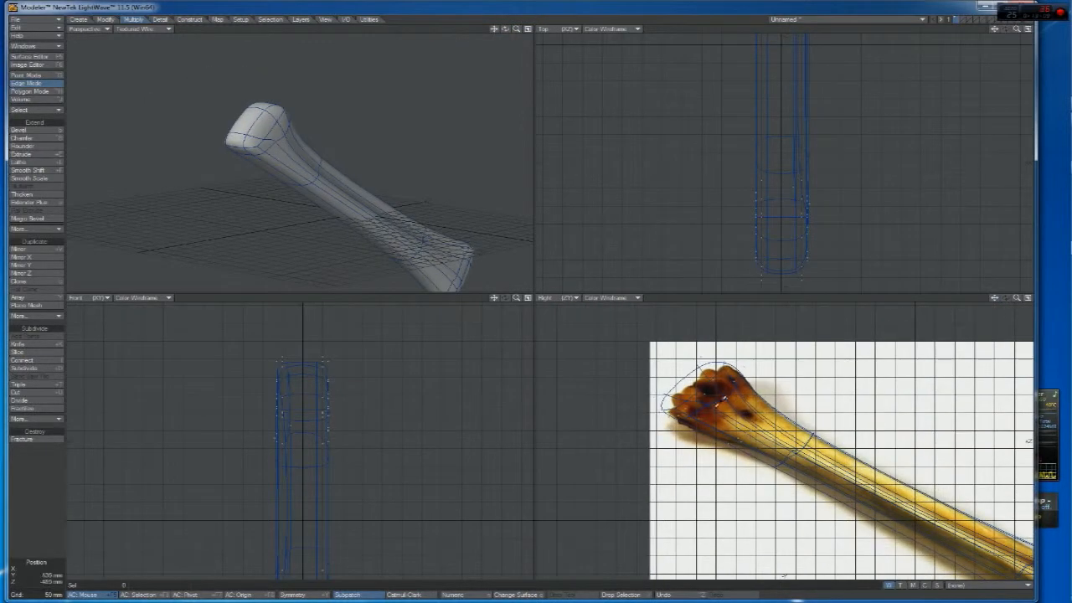
pyautogui.moveTo(506, 31); pyautogui.dragTo(502, 29)
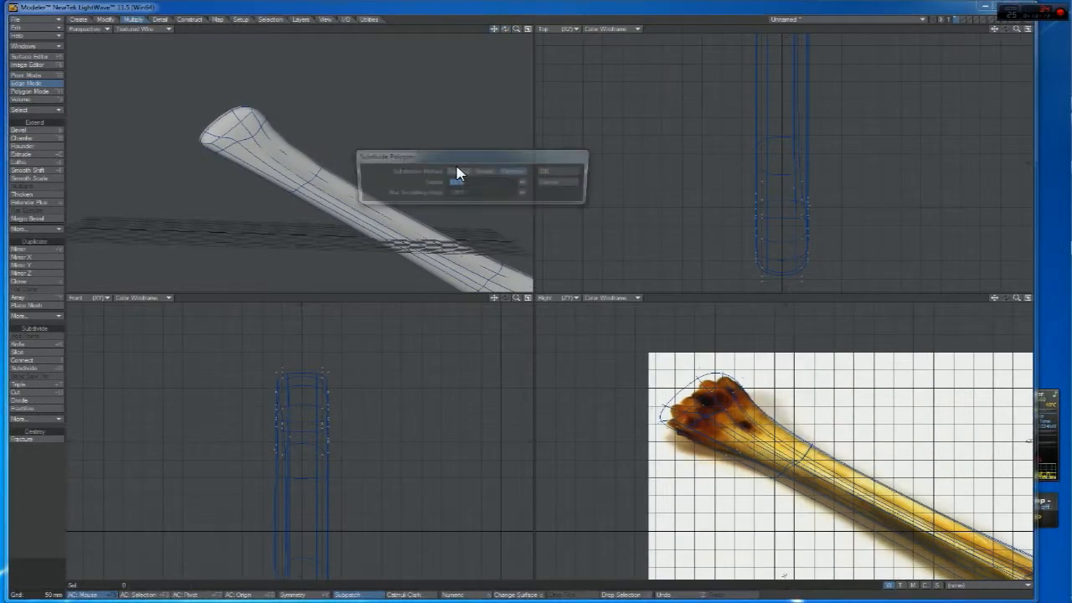
pyautogui.click(459, 172)
pyautogui.click(547, 173)
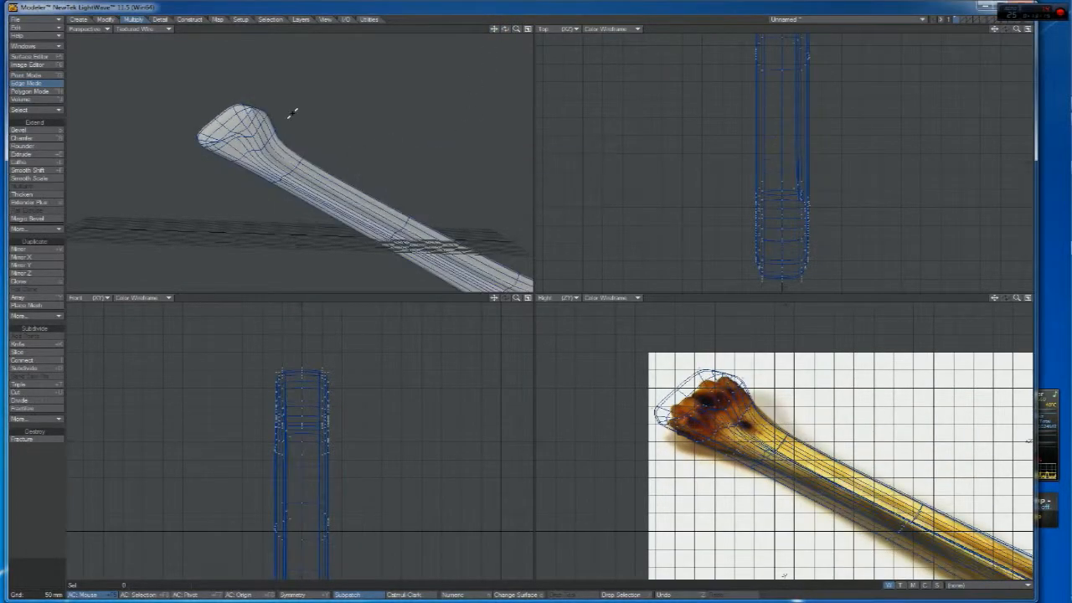
pyautogui.hotkey('ctrl', 'z')
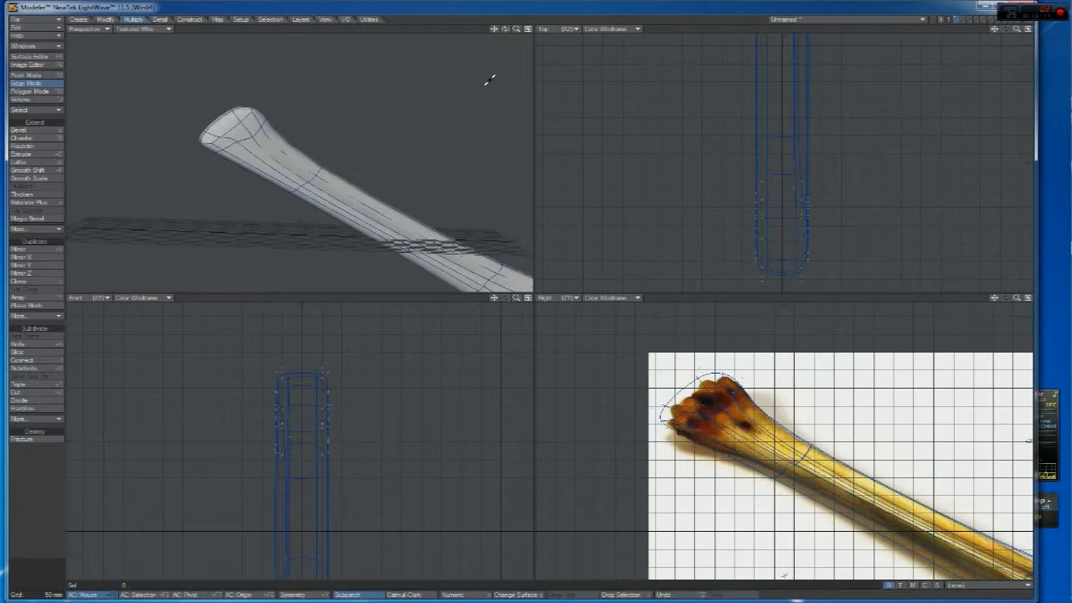
# Subdivide all of the bone's polygons with the Smooth method
pyautogui.hotkey('shift', 'd')
pyautogui.click(518, 175)
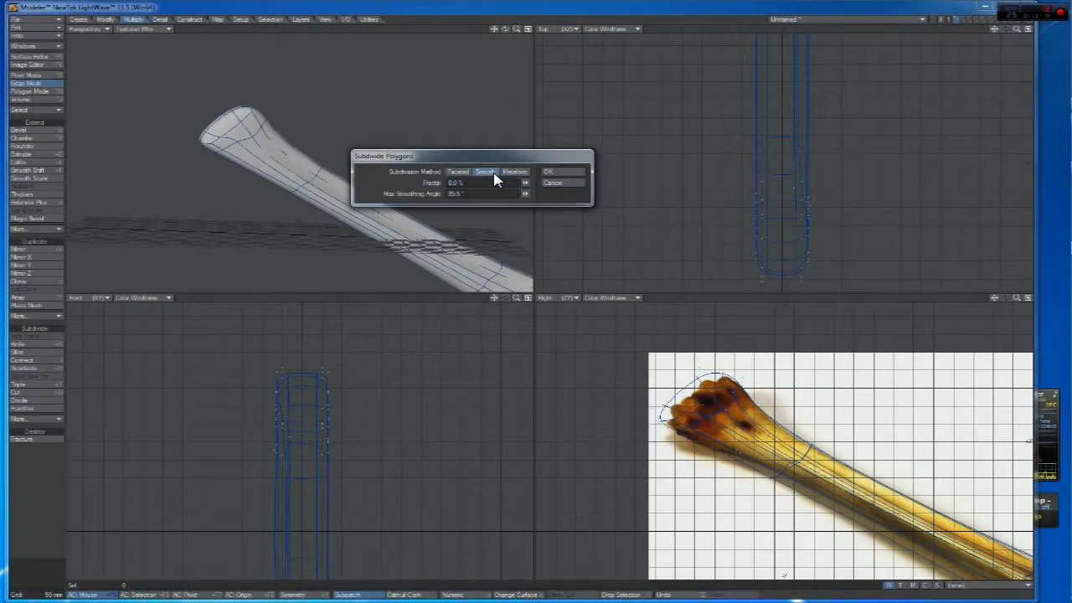
pyautogui.click(548, 172)
pyautogui.hotkey('shift', 'd')
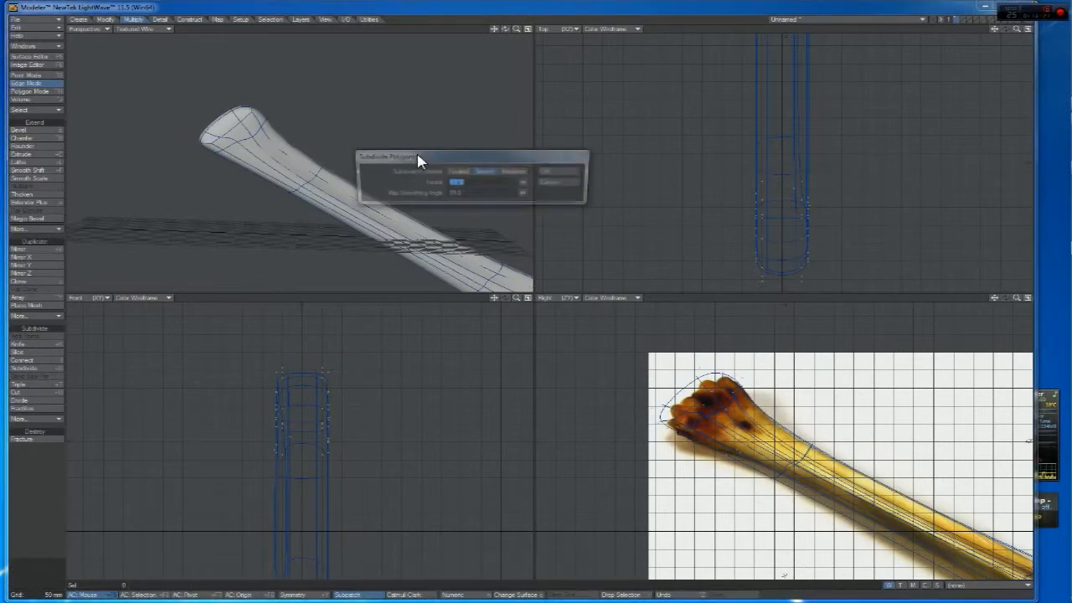
pyautogui.click(552, 173)
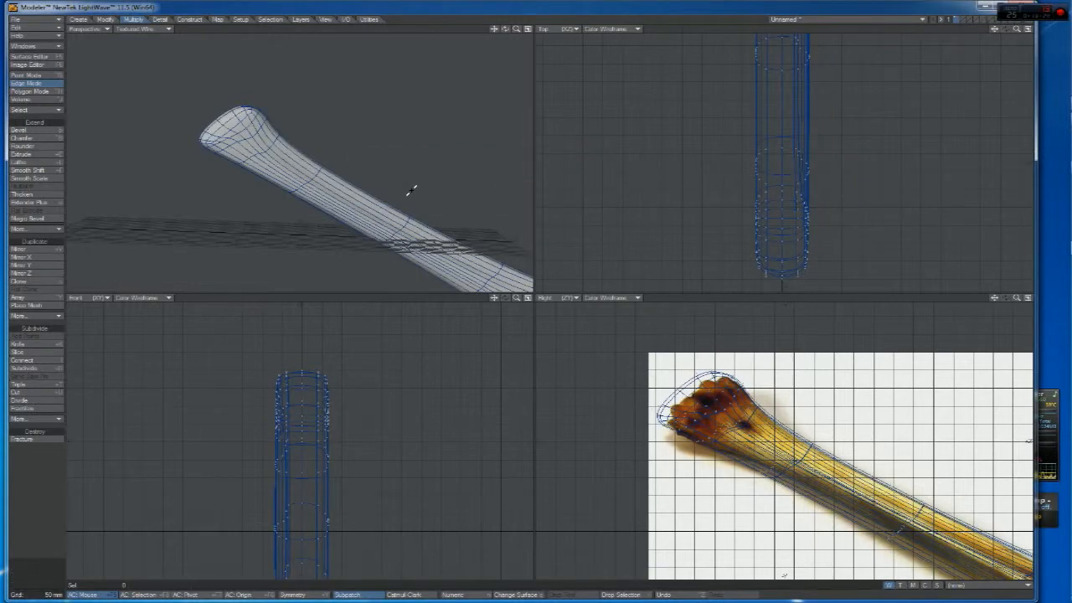
pyautogui.hotkey('ctrl', 'z')
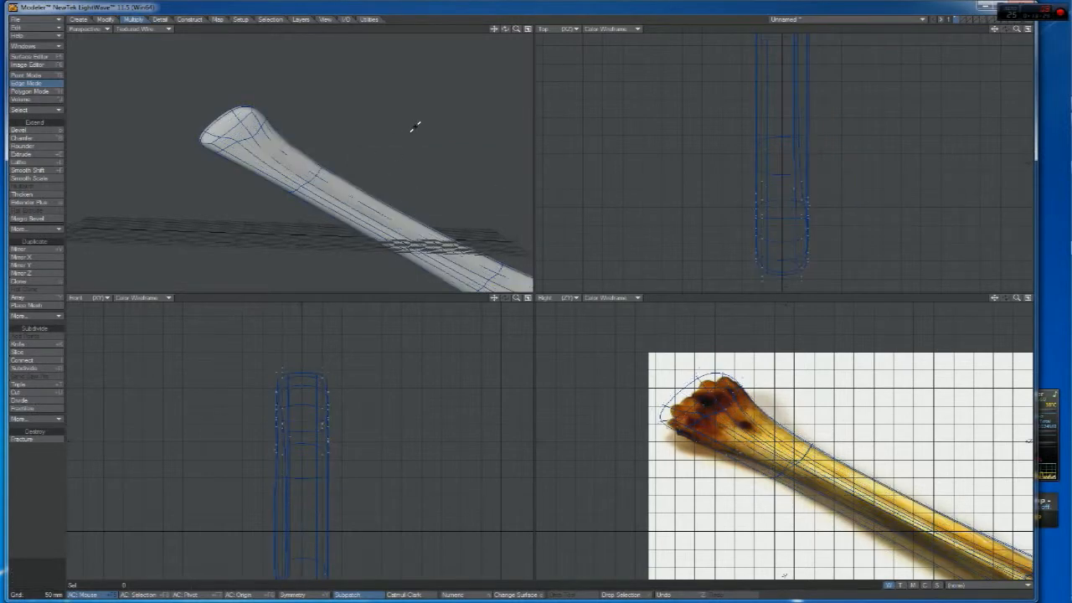
pyautogui.hotkey('shift', 'd')
pyautogui.click(547, 174)
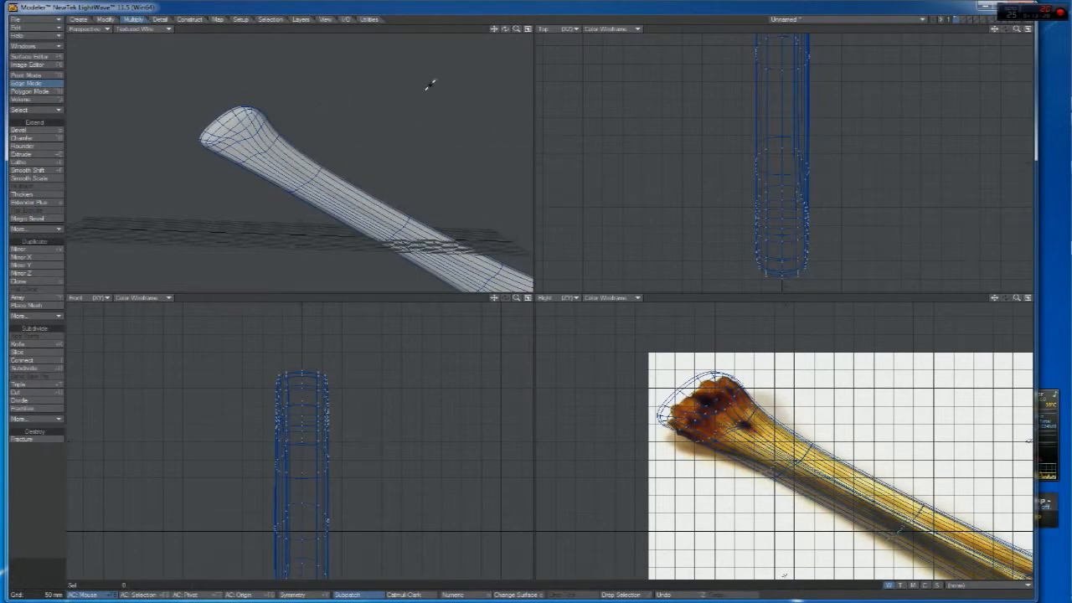
# Try moving the row of polygons at the tip of the bone's upper end inward in the Right viewport
pyautogui.moveTo(495, 31); pyautogui.dragTo(625, 249)
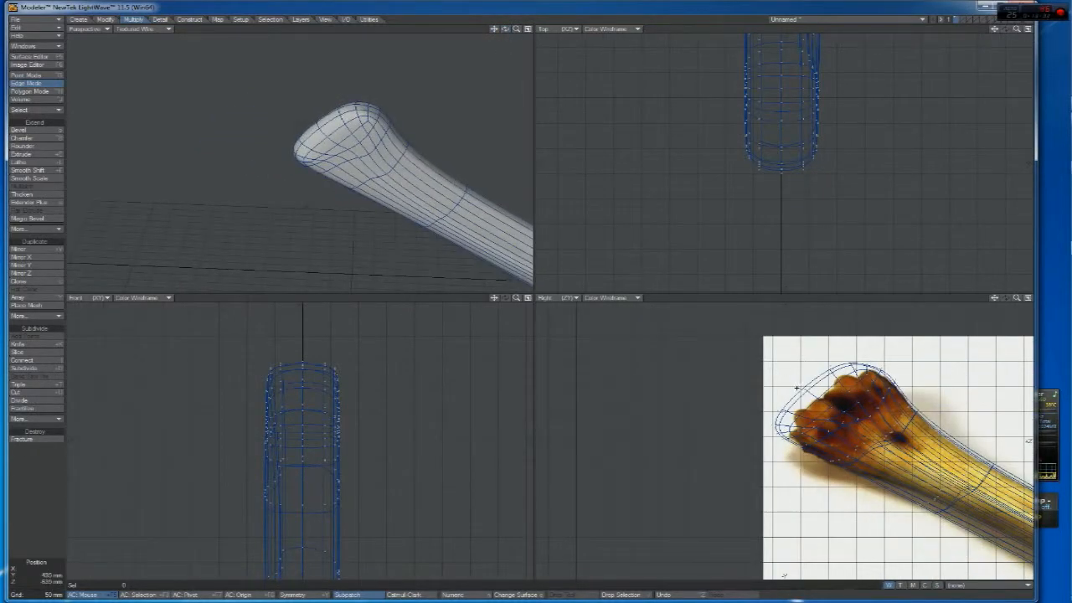
pyautogui.press('space')
pyautogui.click(293, 148)
pyautogui.moveTo(506, 29); pyautogui.dragTo(432, 88)
pyautogui.keyDown('shift'); pyautogui.moveTo(301, 146); pyautogui.dragTo(278, 152); pyautogui.keyUp('shift')
pyautogui.press('t')
pyautogui.moveTo(794, 418); pyautogui.dragTo(811, 416)
pyautogui.press('space')
pyautogui.press('/')
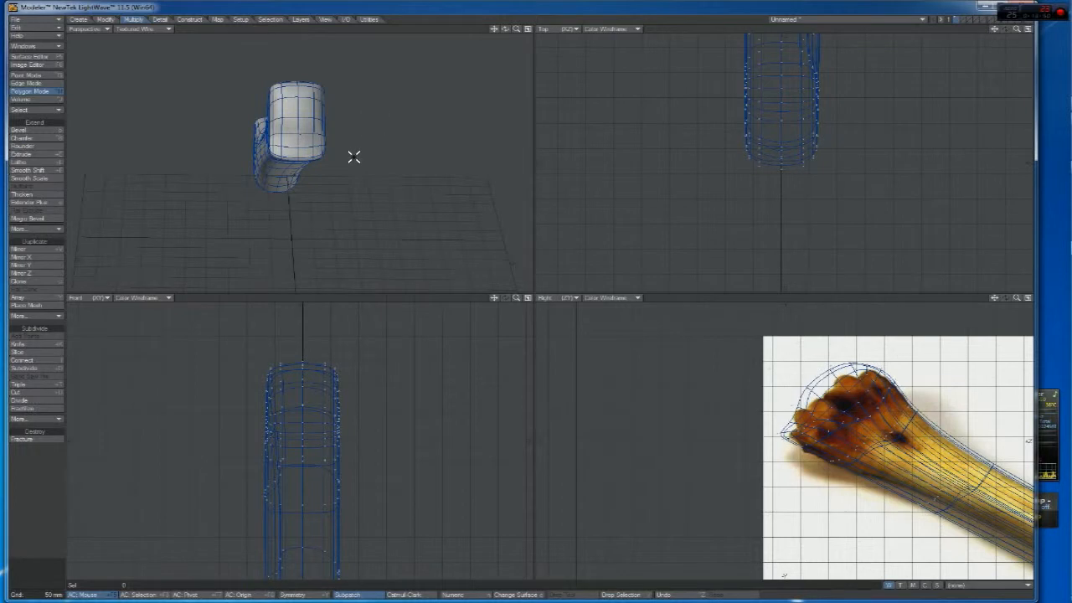
# Undo the move of the polygons at the tip of the bone's upper end
pyautogui.moveTo(496, 43)
pyautogui.keyDown('alt'); pyautogui.mouseDown()
pyautogui.moveTo(280, 132)
pyautogui.moveTo(293, 160)
pyautogui.moveTo(747, 394)
pyautogui.mouseUp(); pyautogui.keyUp('alt')
pyautogui.click(321, 154)
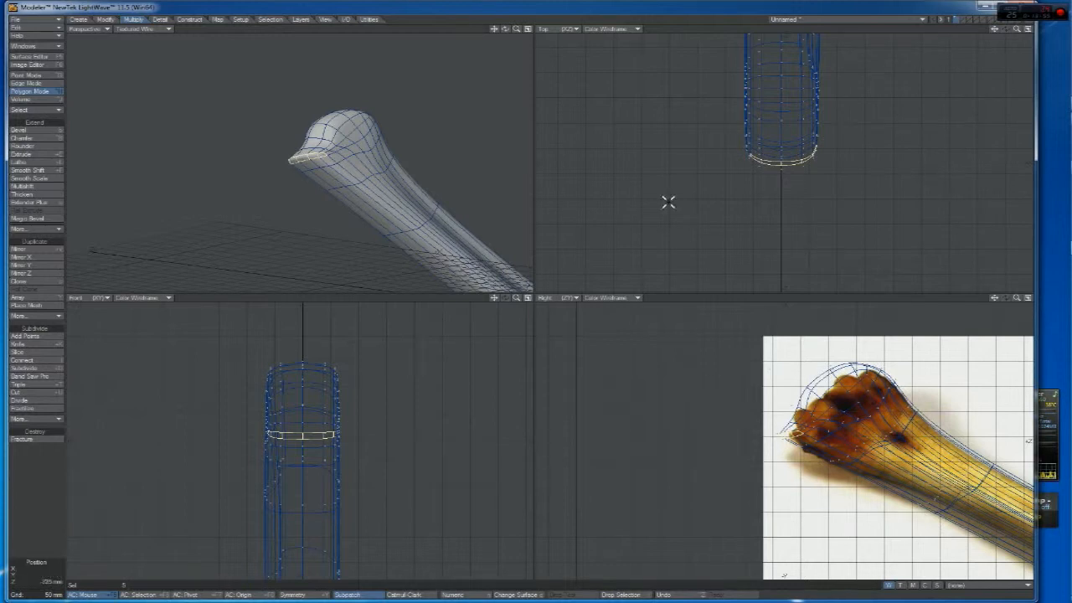
pyautogui.click(379, 23)
pyautogui.hotkey('ctrl', 'z')
pyautogui.hotkey('ctrl', 'z')
pyautogui.hotkey('ctrl', 'z')
pyautogui.hotkey('ctrl', 'z')
pyautogui.click(427, 24)
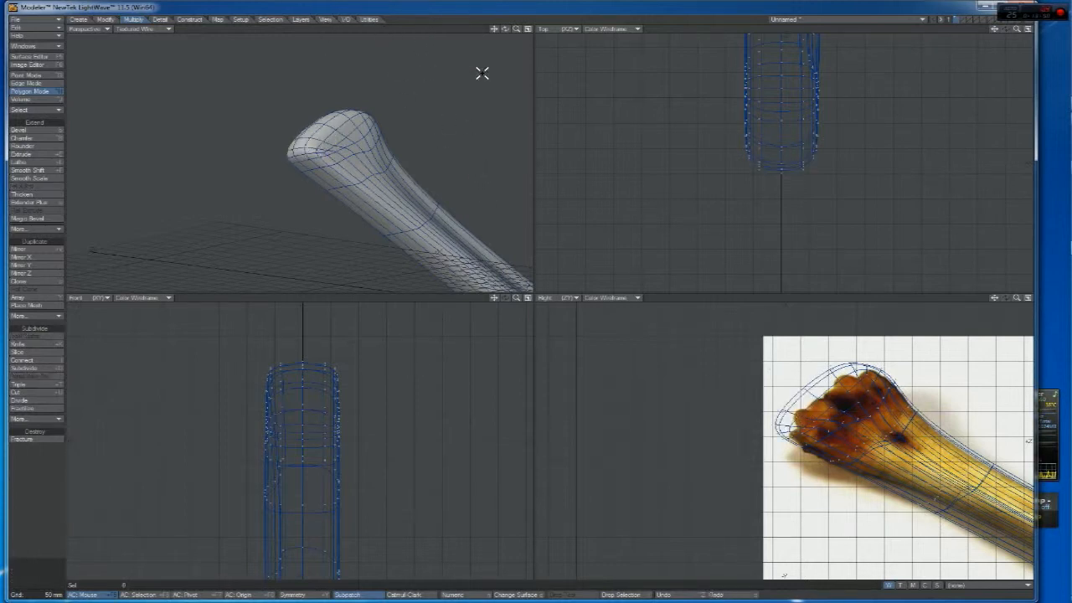
# Select the band of polygons around the upper corner of the bone's end and adjust its position in the Right viewport
pyautogui.moveTo(995, 299); pyautogui.dragTo(1038, 350)
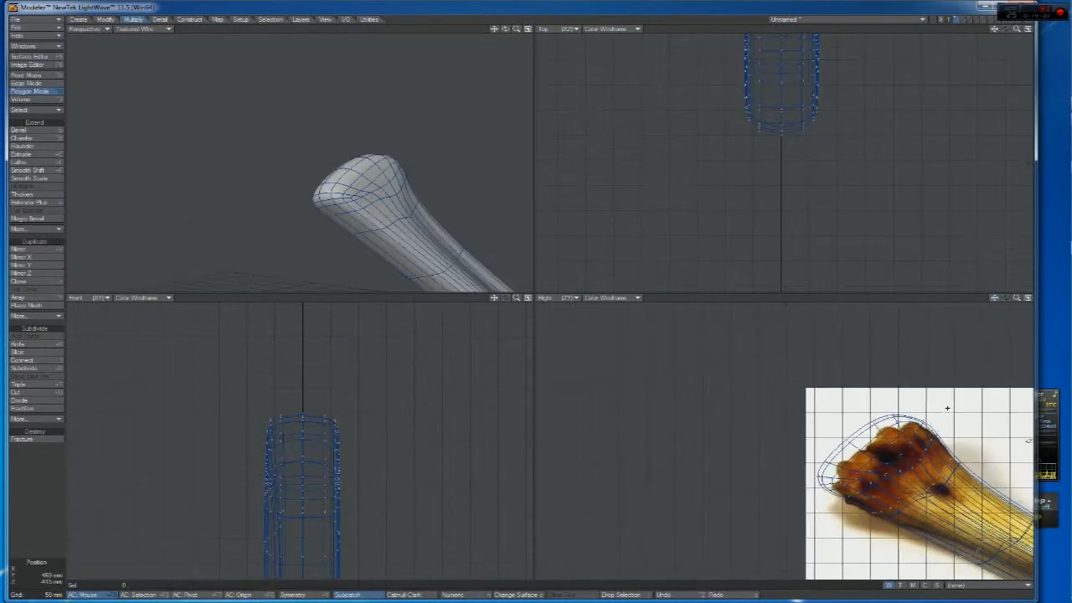
pyautogui.moveTo(919, 420); pyautogui.dragTo(916, 428)
pyautogui.press('t')
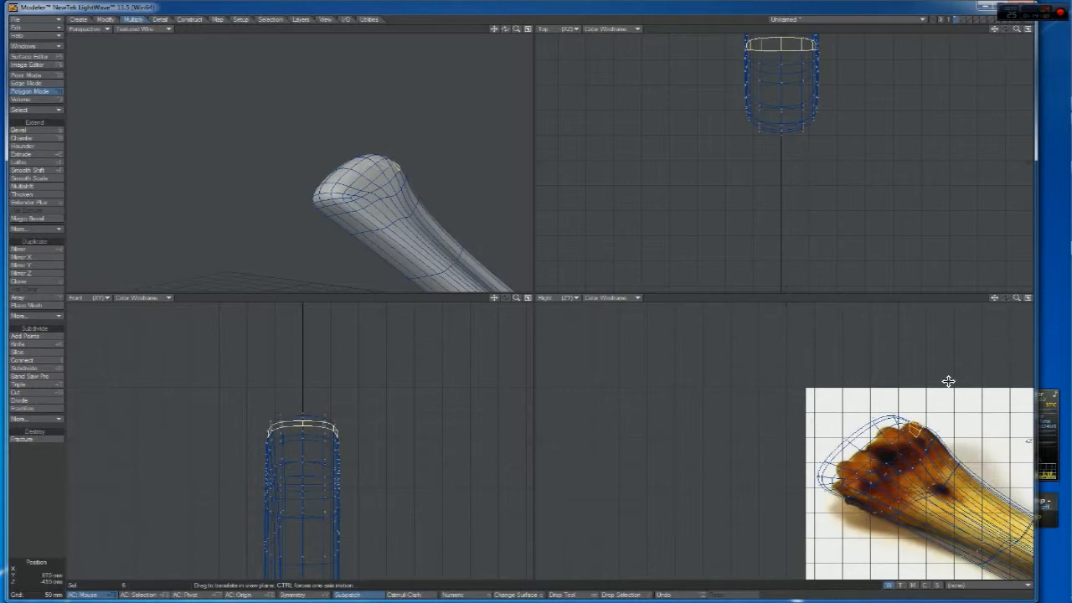
pyautogui.moveTo(1016, 299); pyautogui.dragTo(801, 278)
pyautogui.moveTo(832, 399); pyautogui.dragTo(805, 407)
pyautogui.press('space')
# Select the crest polygons beside the upper corner of the bone's end and move them down toward the picture's outline
pyautogui.click(785, 382)
pyautogui.click(783, 384)
pyautogui.moveTo(779, 382); pyautogui.dragTo(781, 401)
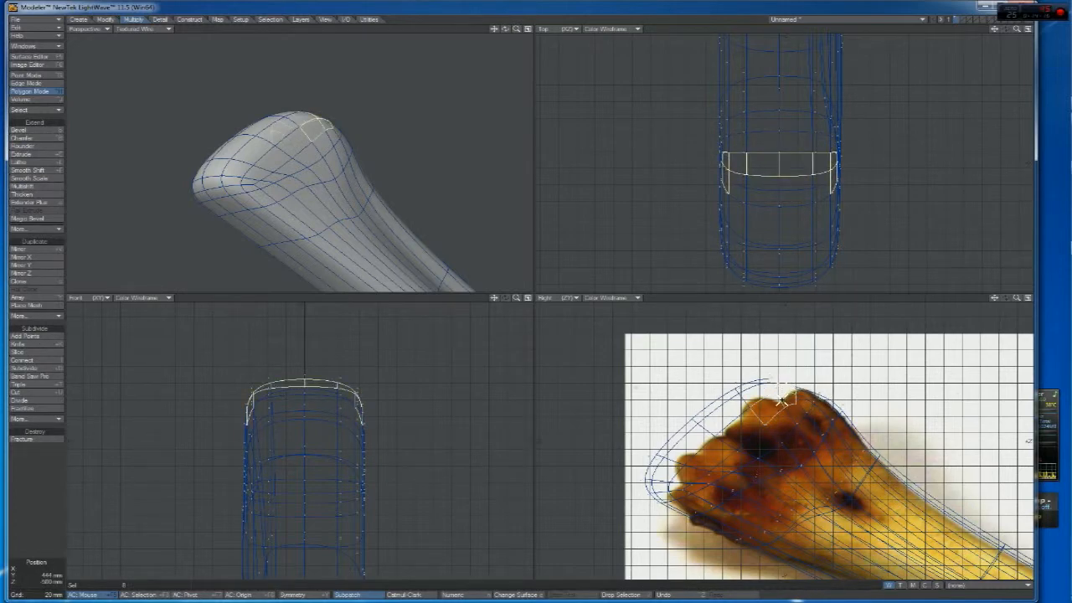
pyautogui.press('t')
pyautogui.moveTo(796, 402); pyautogui.dragTo(790, 400)
pyautogui.press('y')
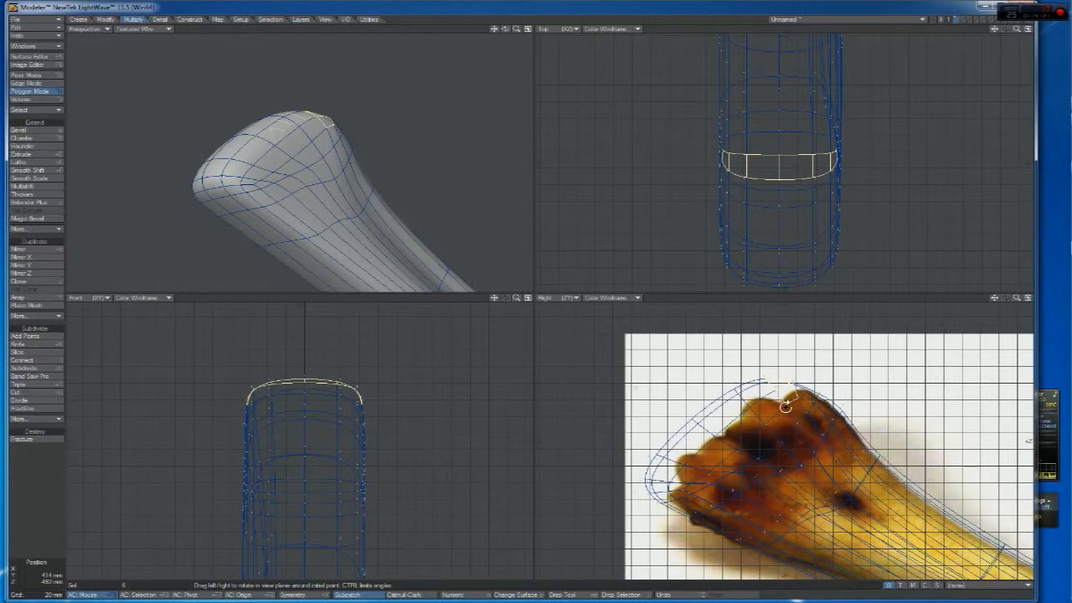
pyautogui.press('t')
pyautogui.moveTo(790, 400)
pyautogui.mouseDown()
pyautogui.moveTo(775, 400)
pyautogui.moveTo(791, 406)
pyautogui.mouseUp()
pyautogui.press('space')
pyautogui.press('/')
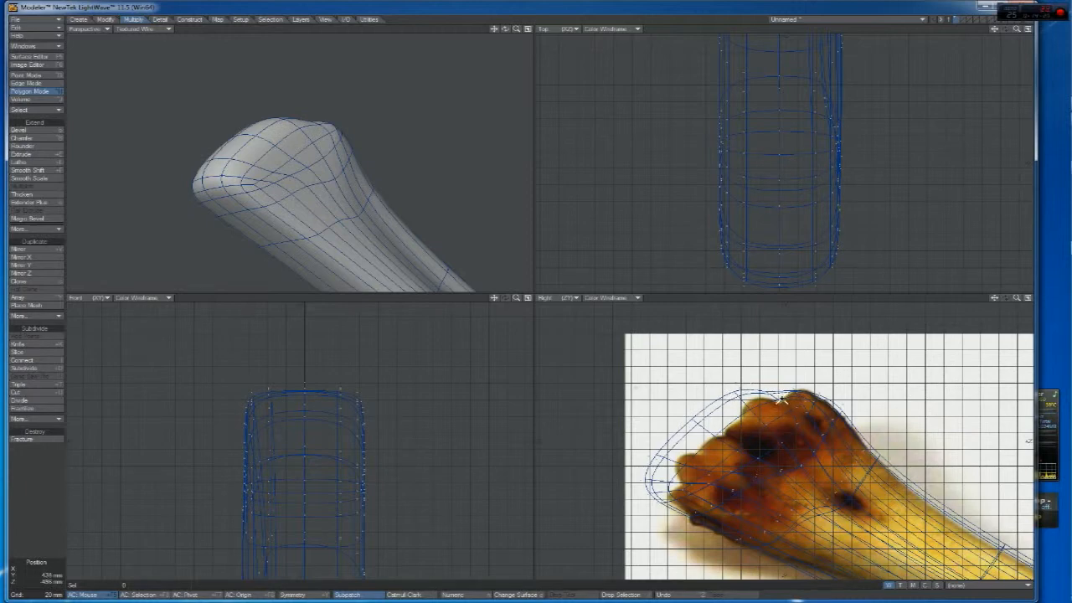
# Shape the notch and the second knob along the upper edge of the bone's end to follow the picture
pyautogui.press('t')
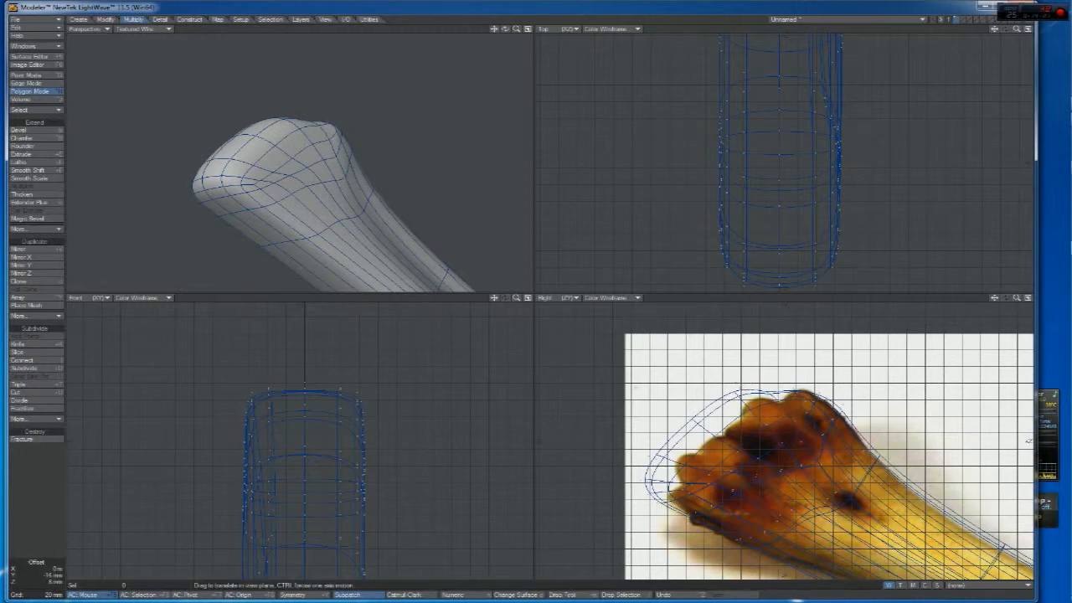
pyautogui.moveTo(783, 402); pyautogui.dragTo(769, 400)
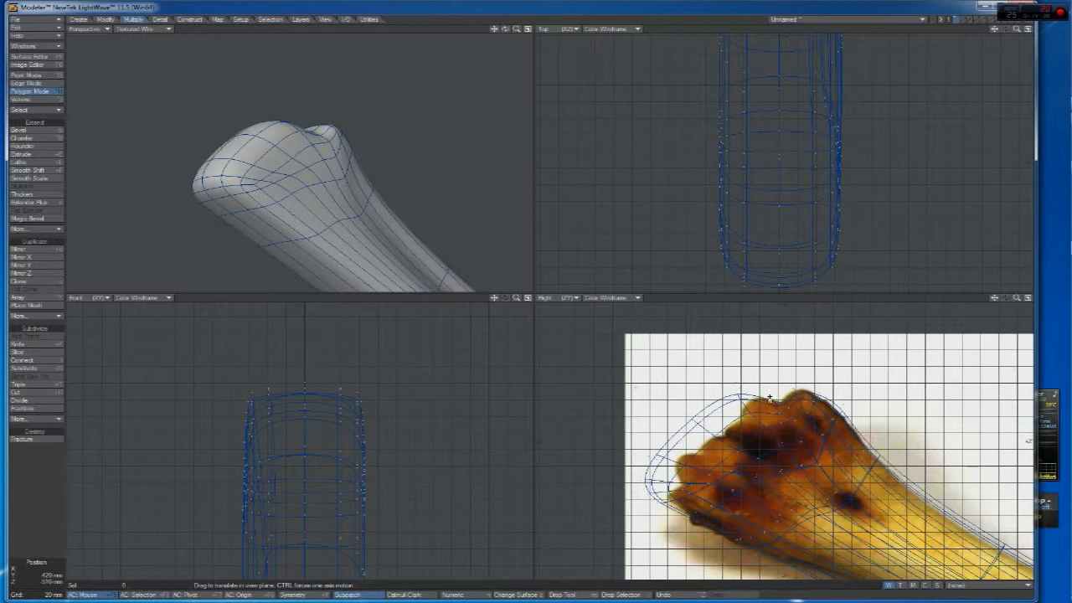
pyautogui.moveTo(742, 403); pyautogui.dragTo(739, 406)
pyautogui.moveTo(747, 397)
pyautogui.mouseDown()
pyautogui.moveTo(762, 398)
pyautogui.moveTo(750, 421)
pyautogui.moveTo(784, 441)
pyautogui.moveTo(745, 415)
pyautogui.moveTo(776, 430)
pyautogui.moveTo(720, 434)
pyautogui.moveTo(718, 420)
pyautogui.moveTo(755, 398)
pyautogui.mouseUp()
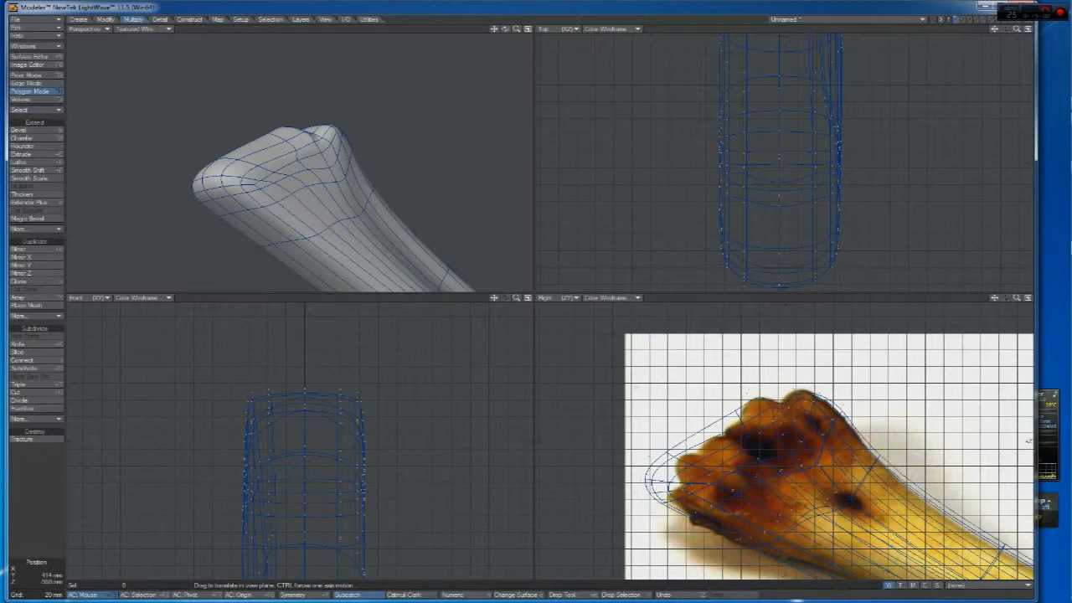
pyautogui.moveTo(772, 410)
pyautogui.mouseDown()
pyautogui.moveTo(750, 403)
pyautogui.moveTo(770, 399)
pyautogui.moveTo(742, 412)
pyautogui.moveTo(766, 397)
pyautogui.mouseUp()
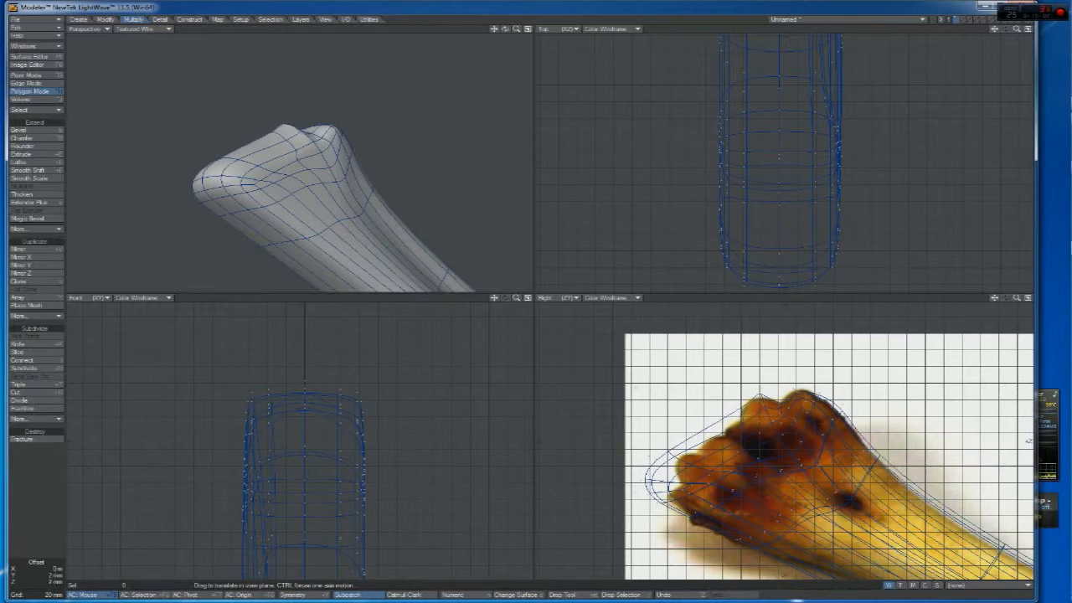
# Drag the mesh points on the sloping edge between the second knob and the tip of the bone's upper end toward the picture's outline
pyautogui.moveTo(747, 450); pyautogui.dragTo(763, 456)
pyautogui.moveTo(744, 411); pyautogui.dragTo(743, 416)
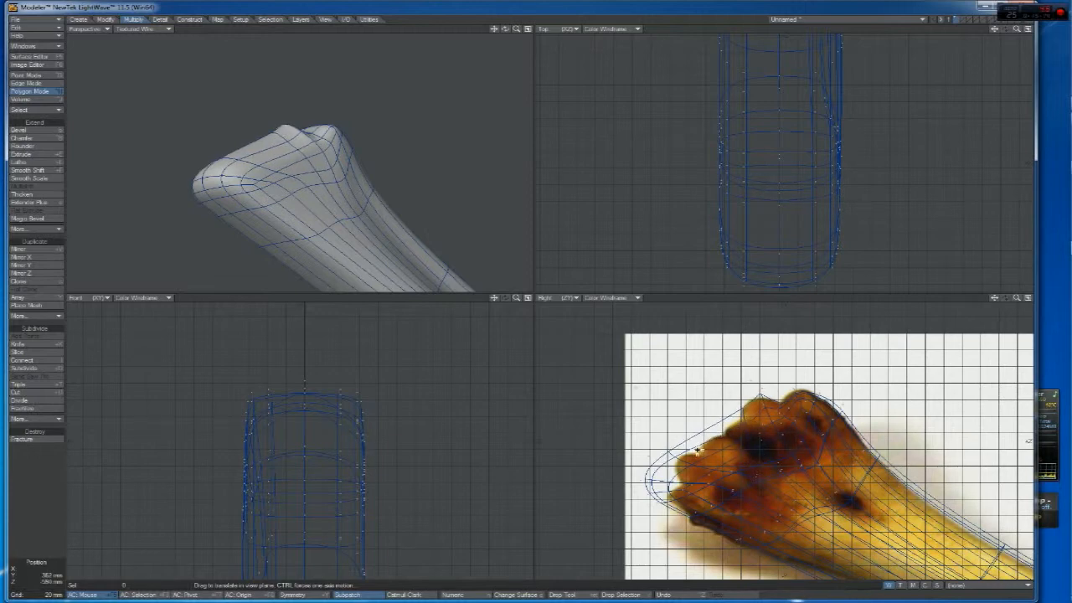
pyautogui.moveTo(680, 455); pyautogui.dragTo(721, 475)
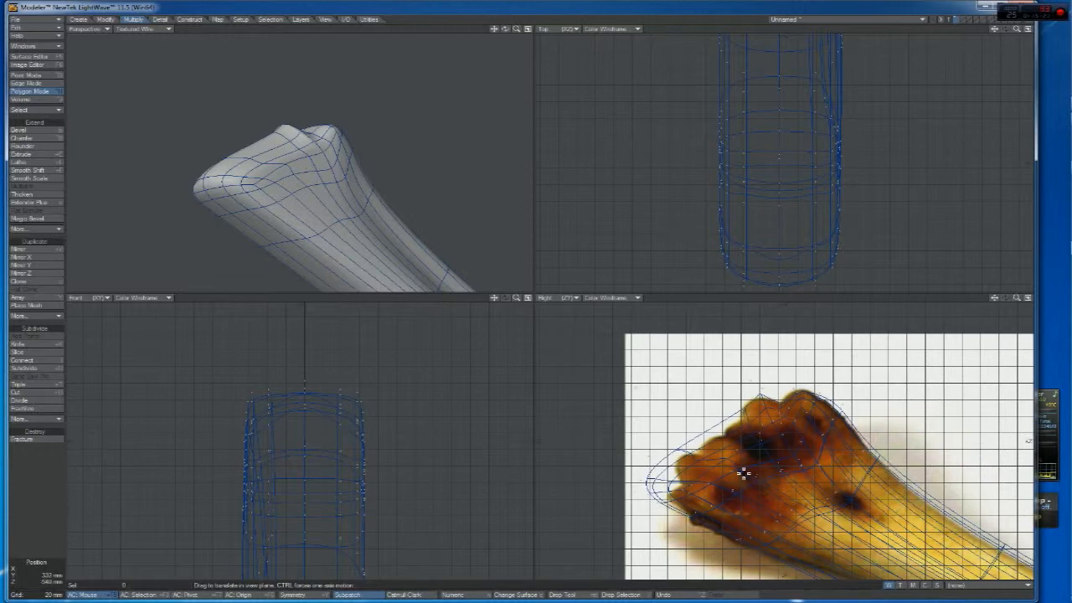
pyautogui.moveTo(750, 492); pyautogui.dragTo(781, 469)
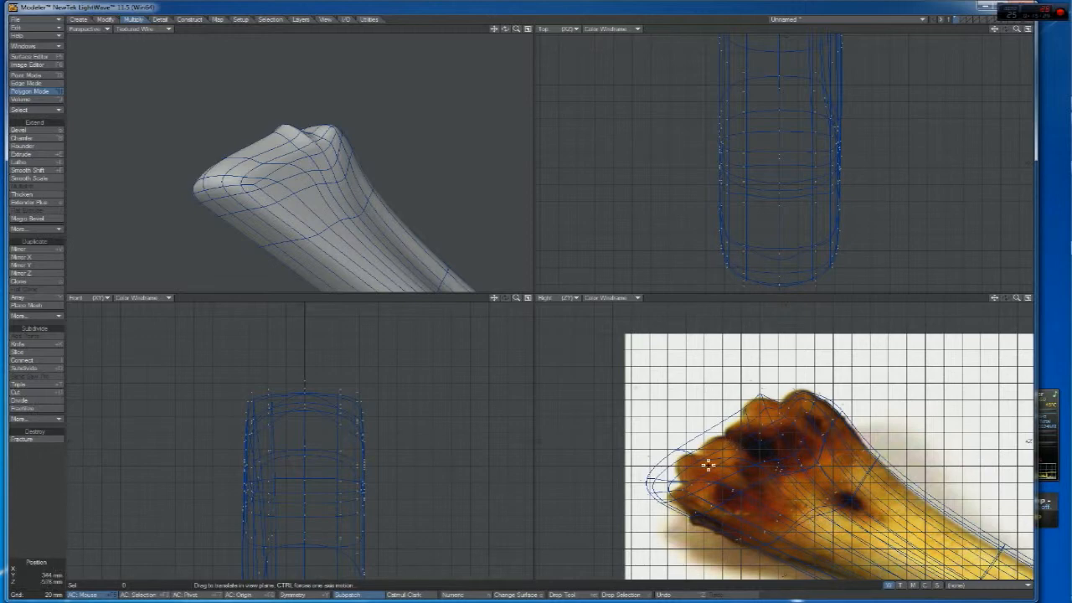
pyautogui.moveTo(670, 481); pyautogui.dragTo(683, 452)
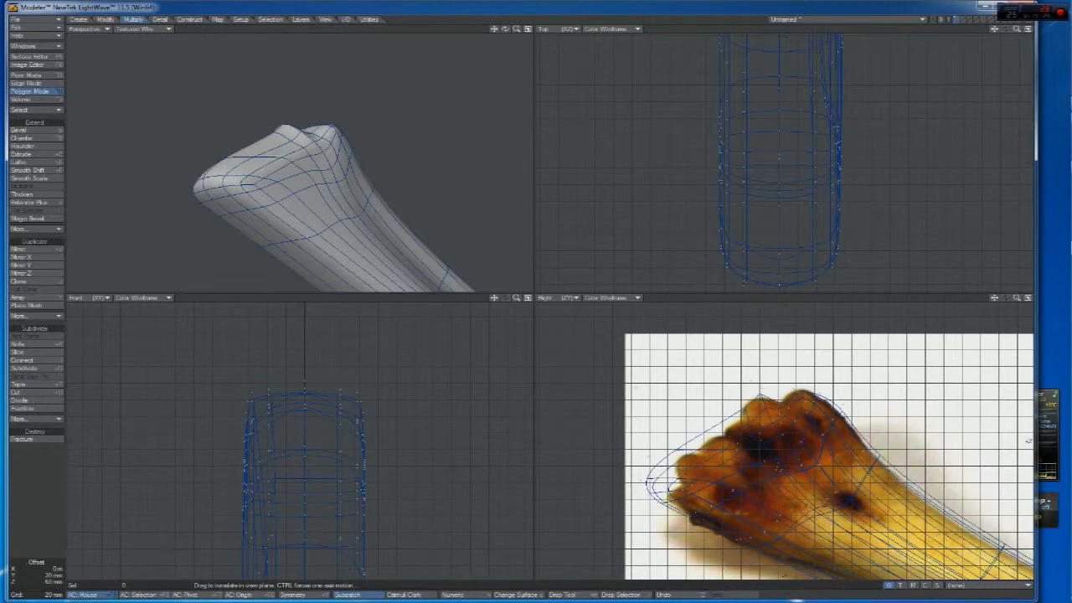
pyautogui.click(679, 449)
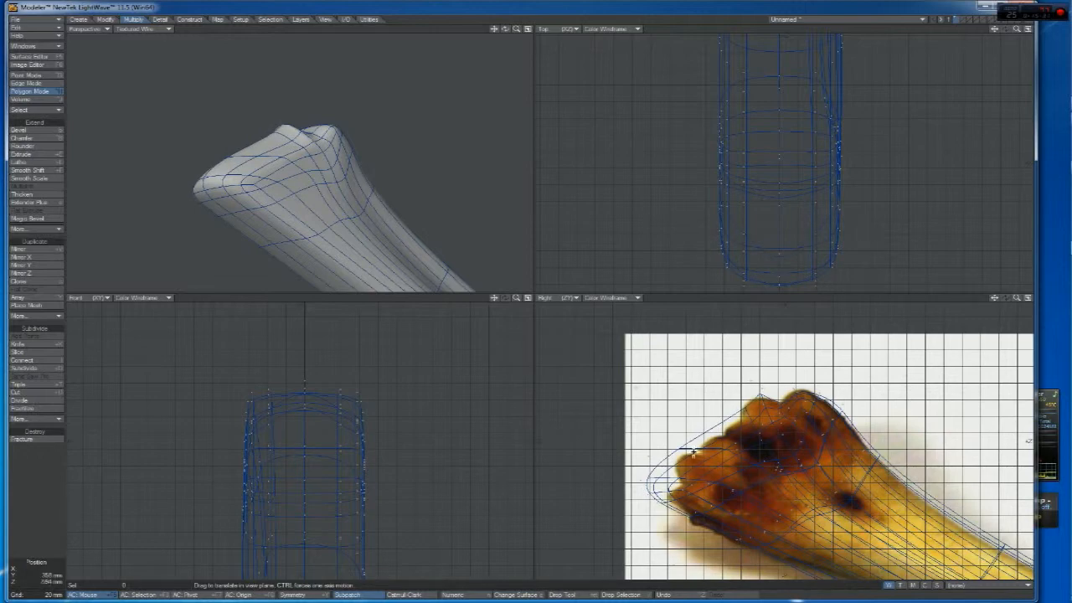
# Undo the last point moves on the sloping edge and pull the tip of the bone's upper end slightly inward
pyautogui.moveTo(680, 451); pyautogui.dragTo(740, 414)
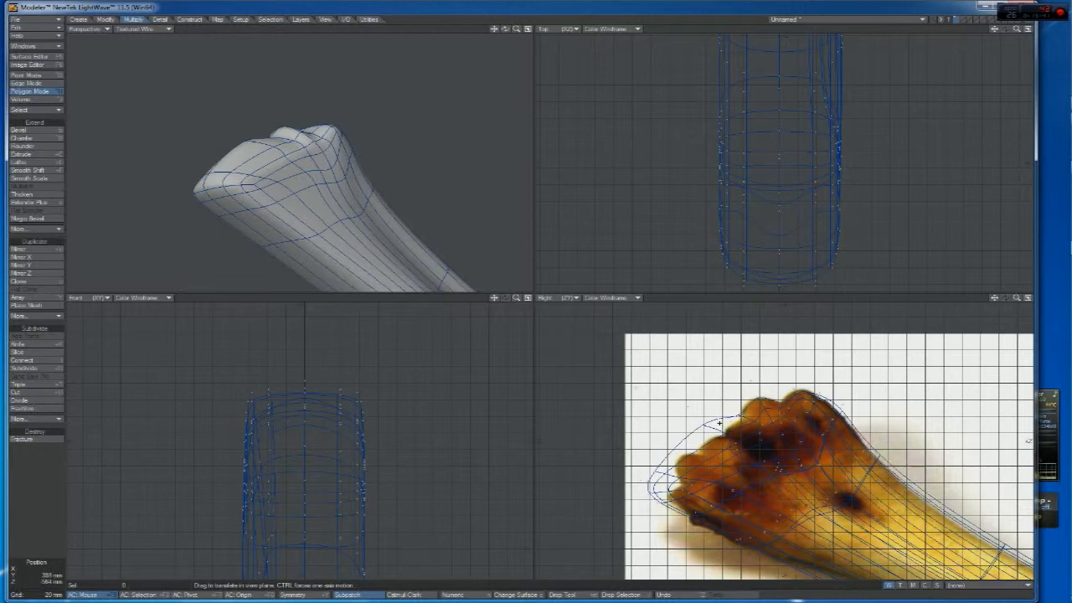
pyautogui.hotkey('ctrl', 'z')
pyautogui.hotkey('ctrl', 'z')
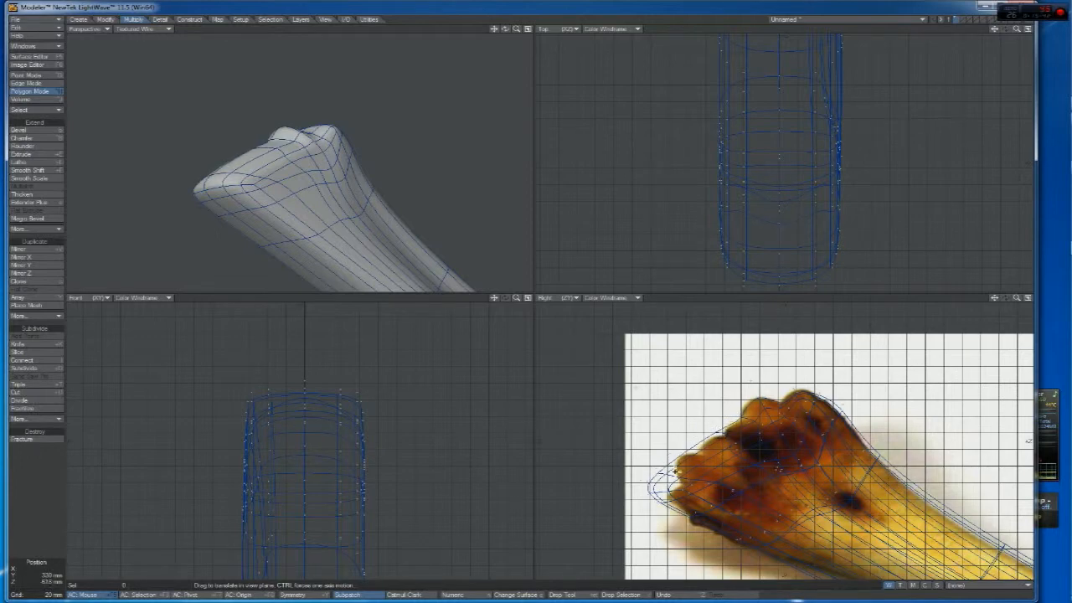
pyautogui.moveTo(669, 477); pyautogui.dragTo(667, 476)
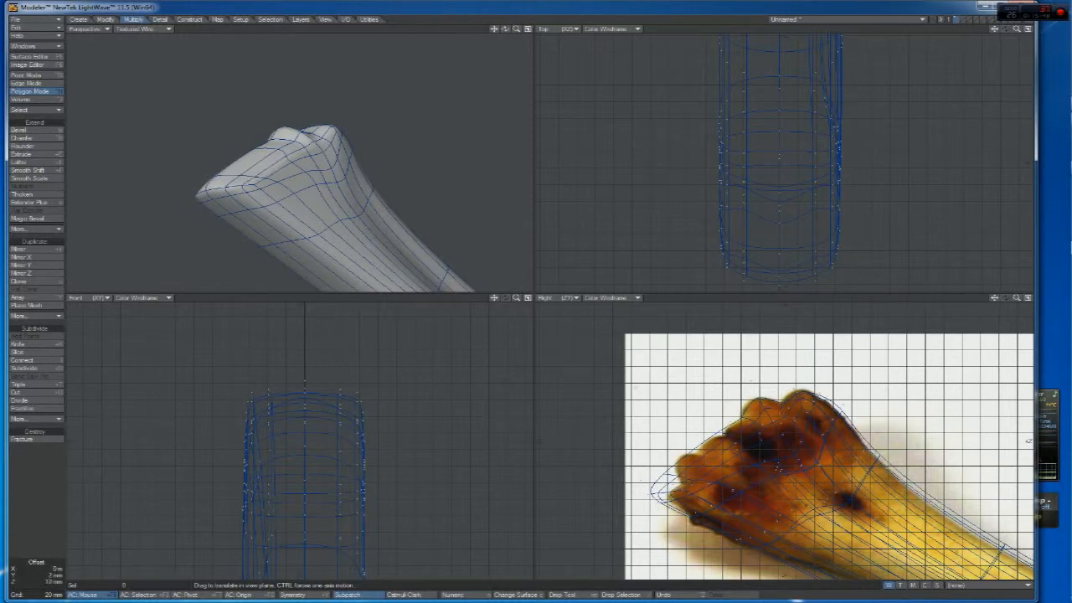
# Select the lengthwise edges of the groove on the bone's shaft and shift them sideways in the Front viewport
pyautogui.moveTo(504, 28); pyautogui.dragTo(457, 39)
pyautogui.press('space')
pyautogui.press('space')
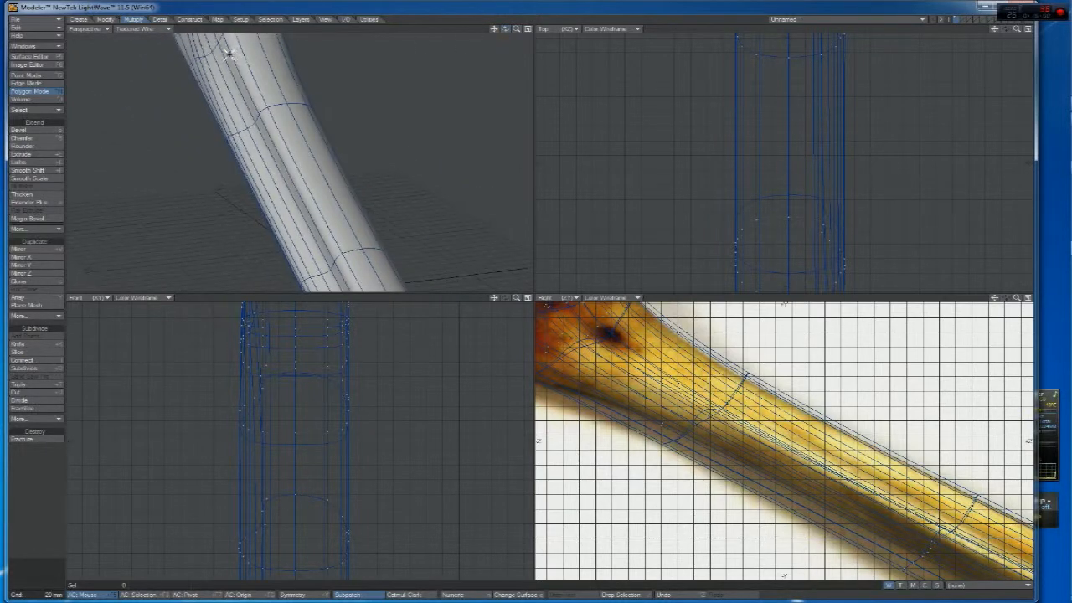
pyautogui.press('space')
pyautogui.click(225, 61)
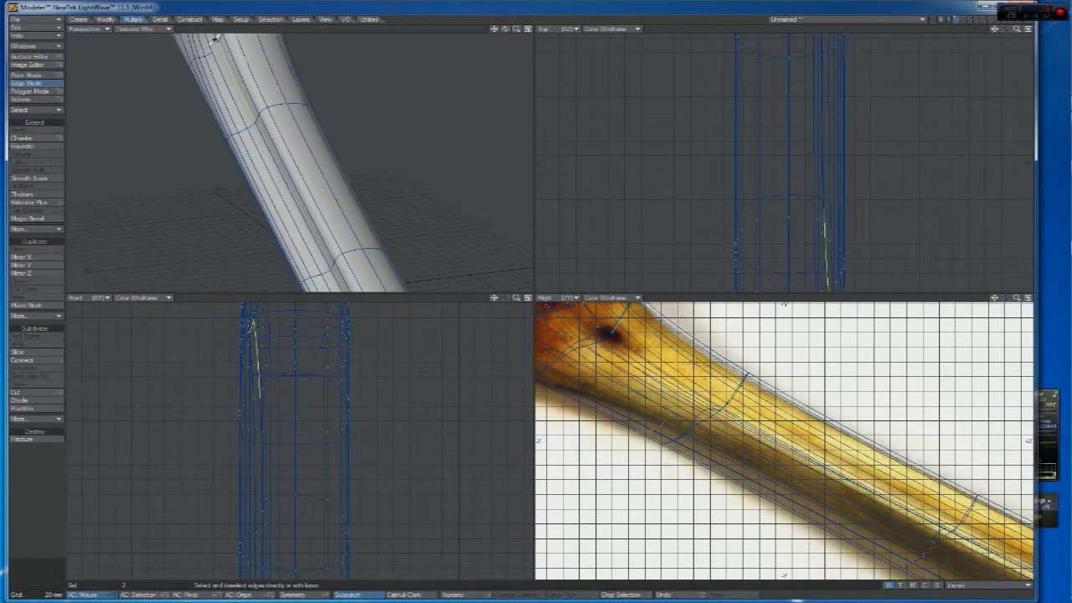
pyautogui.click(216, 42)
pyautogui.press('t')
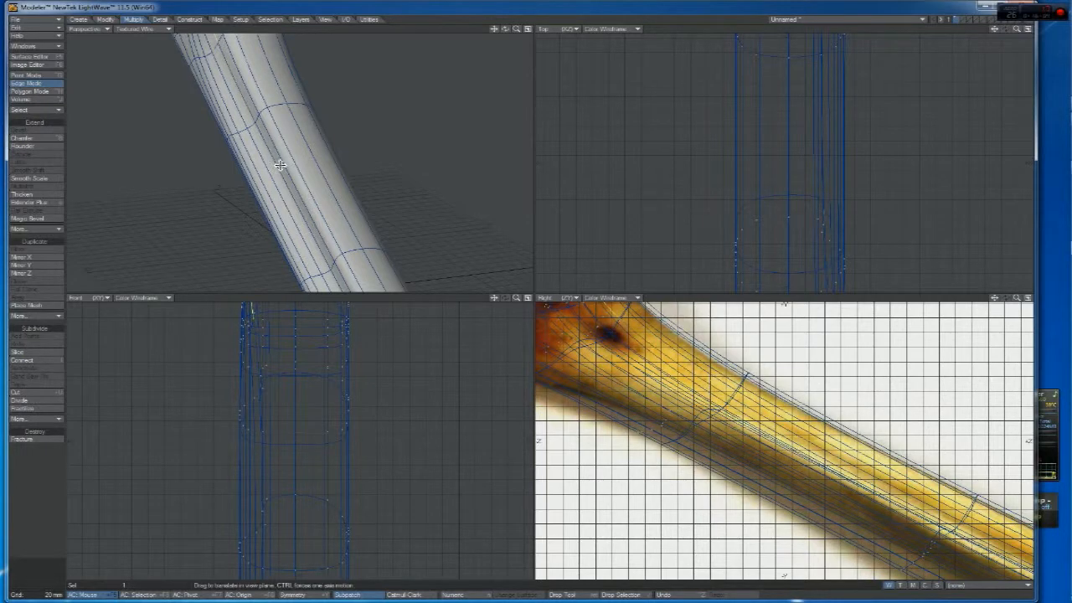
pyautogui.moveTo(492, 30); pyautogui.dragTo(487, 35)
pyautogui.press('space')
pyautogui.click(285, 122)
pyautogui.press('t')
pyautogui.moveTo(325, 401); pyautogui.dragTo(315, 402)
pyautogui.press('space')
pyautogui.click(345, 300)
# Select the four polygons at the corner of the bone's lower end and move them in the Front viewport to form a bulge
pyautogui.moveTo(505, 28)
pyautogui.mouseDown()
pyautogui.moveTo(544, 32)
pyautogui.moveTo(110, 8)
pyautogui.moveTo(507, 30)
pyautogui.moveTo(481, 42)
pyautogui.moveTo(490, 39)
pyautogui.mouseUp()
pyautogui.press('space')
pyautogui.click(455, 261)
pyautogui.moveTo(455, 261); pyautogui.dragTo(447, 264)
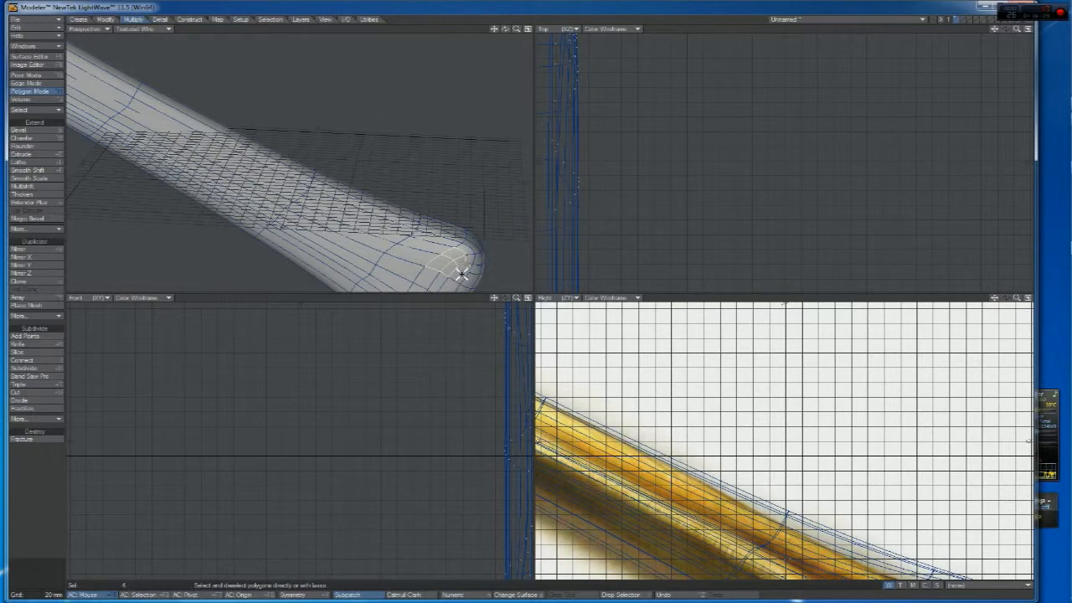
pyautogui.moveTo(505, 30); pyautogui.dragTo(352, 4)
pyautogui.press('t')
pyautogui.moveTo(388, 486); pyautogui.dragTo(386, 478)
pyautogui.press('space')
pyautogui.press('/')
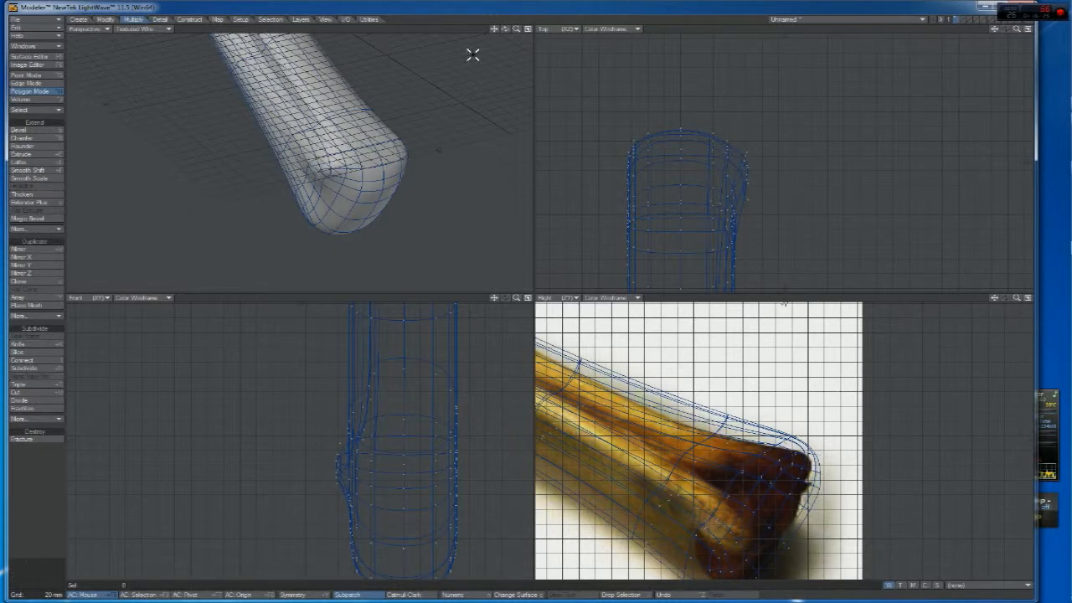
# Select the polygons at the corner on the other side of the bone's lower end and pull them outward in the Front viewport
pyautogui.moveTo(518, 33); pyautogui.dragTo(540, 32)
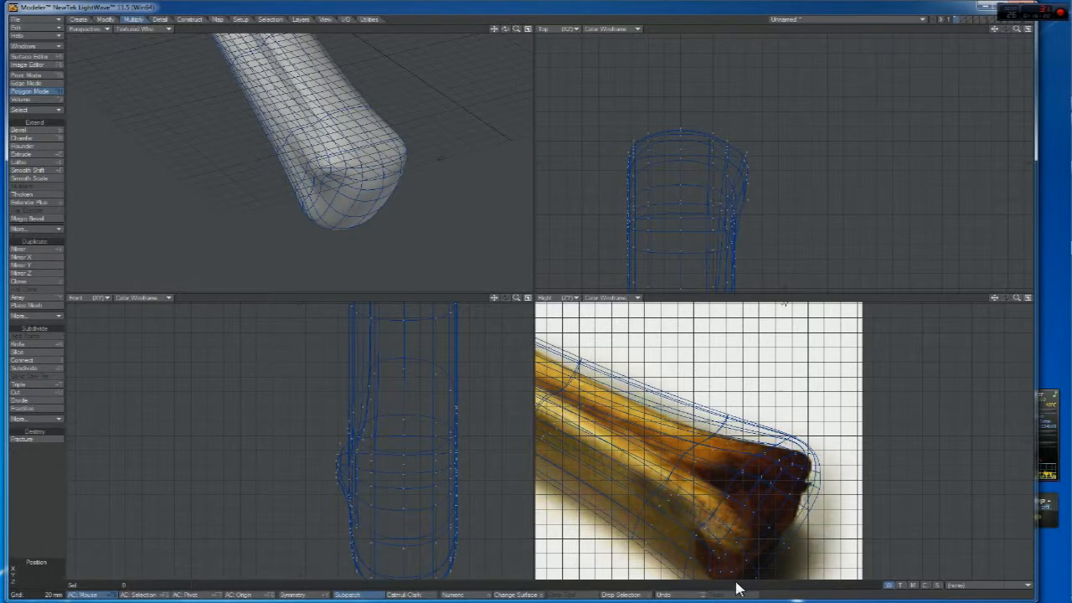
pyautogui.moveTo(506, 29); pyautogui.dragTo(481, 31)
pyautogui.click(410, 243)
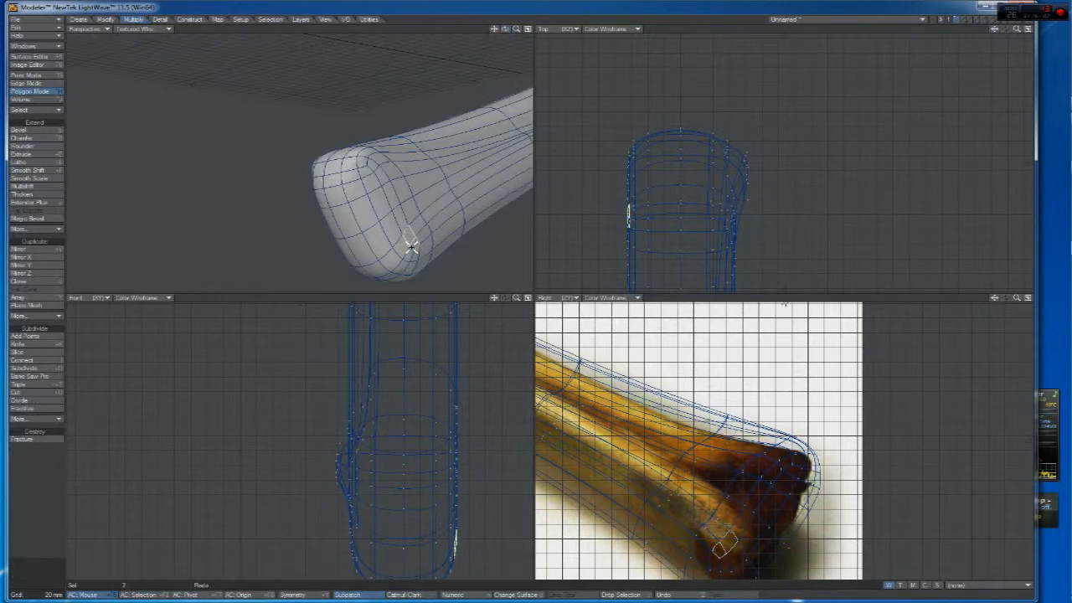
pyautogui.moveTo(407, 251)
pyautogui.mouseDown()
pyautogui.moveTo(416, 236)
pyautogui.moveTo(423, 251)
pyautogui.mouseUp()
pyautogui.press('t')
pyautogui.moveTo(455, 542); pyautogui.dragTo(470, 550)
pyautogui.press('space')
pyautogui.click(489, 545)
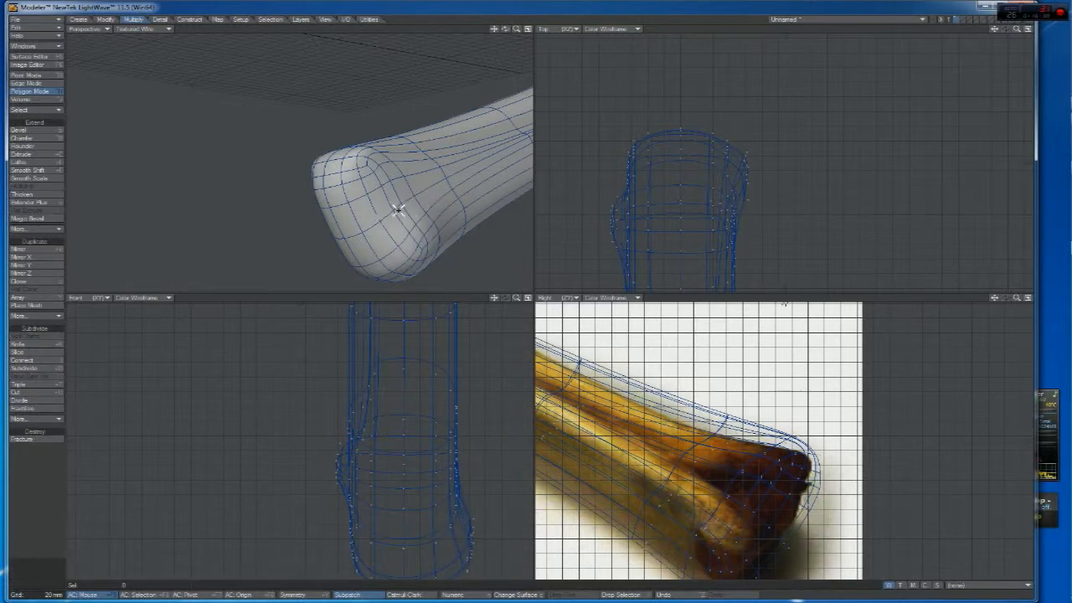
# Select the lengthwise edges on the shaft beside the lower end and move them about -10 mm in X and 5 mm in Y
pyautogui.moveTo(502, 30)
pyautogui.mouseDown()
pyautogui.moveTo(487, 36)
pyautogui.moveTo(505, 34)
pyautogui.mouseUp()
pyautogui.press('space')
pyautogui.press('space')
pyautogui.moveTo(322, 164)
pyautogui.mouseDown()
pyautogui.moveTo(299, 149)
pyautogui.moveTo(306, 168)
pyautogui.moveTo(303, 158)
pyautogui.moveTo(335, 139)
pyautogui.mouseUp()
pyautogui.click(327, 137)
pyautogui.press('t')
pyautogui.moveTo(402, 402); pyautogui.dragTo(407, 400)
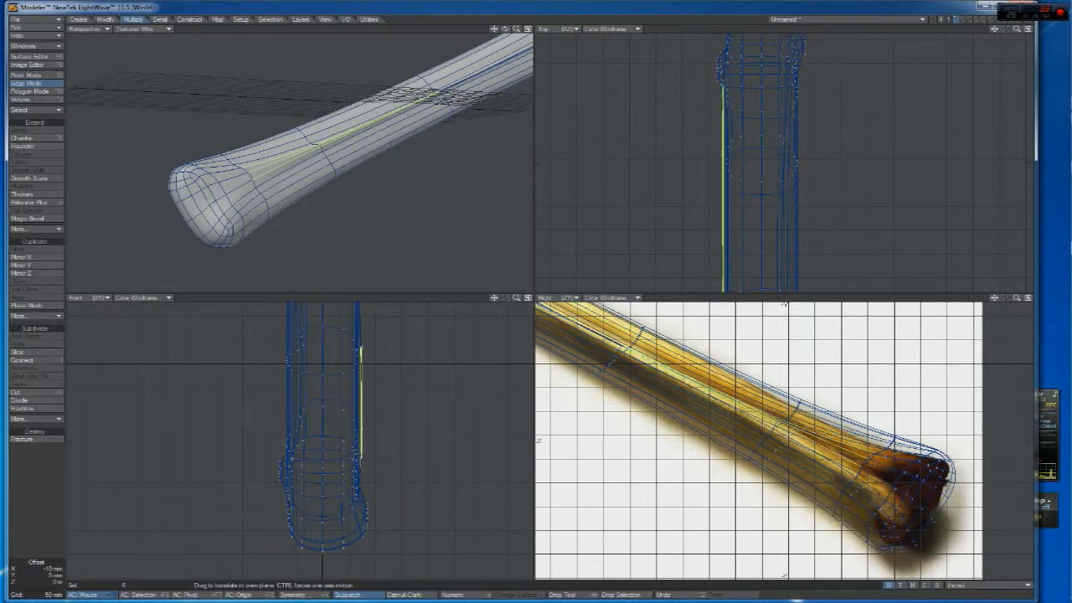
pyautogui.press('/')
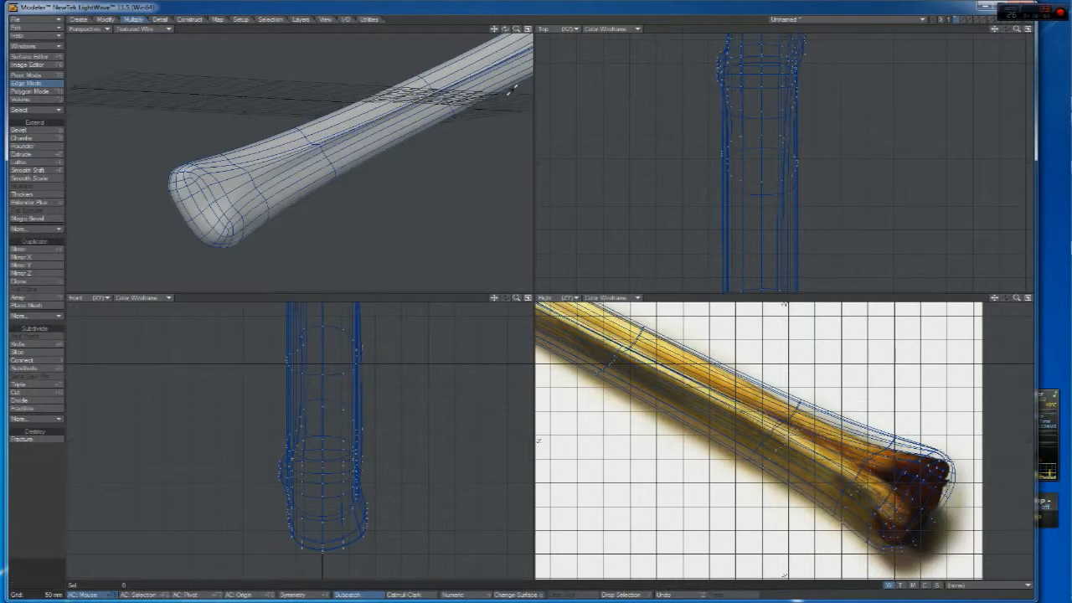
# Drag the points below the second knob of the bone's upper end inward to follow the notch in the picture
pyautogui.moveTo(505, 30); pyautogui.dragTo(653, 31)
pyautogui.press('t')
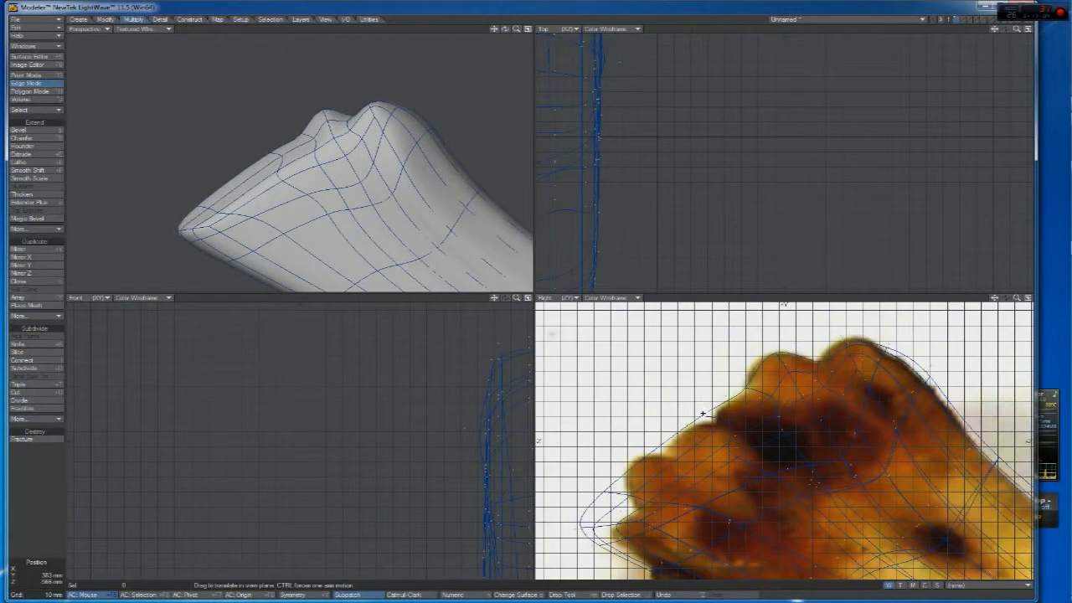
pyautogui.moveTo(694, 410); pyautogui.dragTo(708, 423)
pyautogui.moveTo(747, 391); pyautogui.dragTo(716, 422)
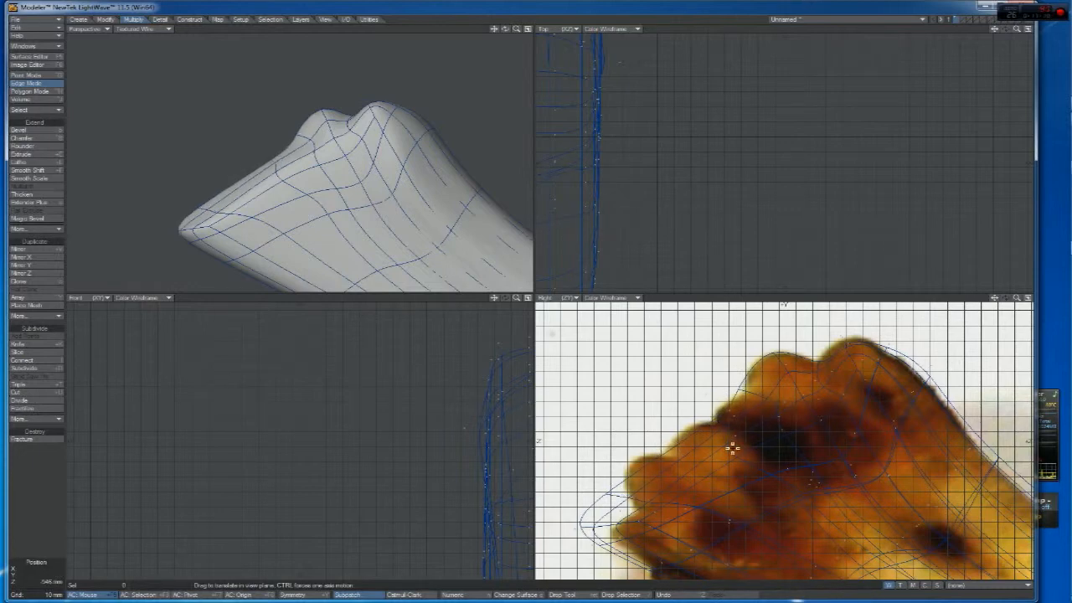
pyautogui.moveTo(725, 434); pyautogui.dragTo(728, 437)
# Round out the outline between the notch and the tip of the upper end and pull the tip in toward the picture
pyautogui.moveTo(608, 494); pyautogui.dragTo(674, 410)
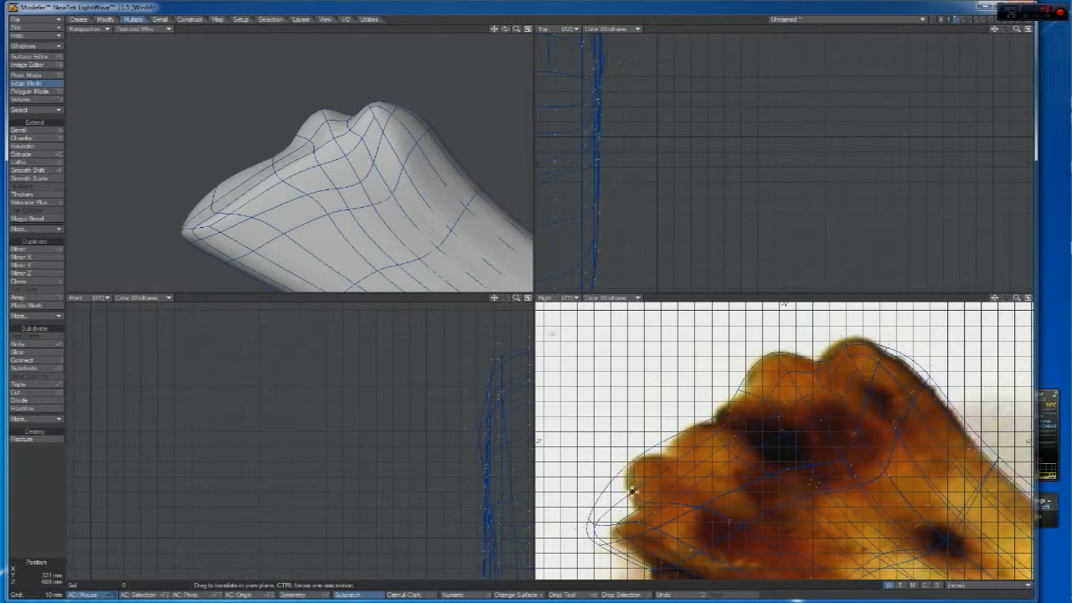
pyautogui.moveTo(635, 491); pyautogui.dragTo(749, 488)
pyautogui.moveTo(688, 519)
pyautogui.mouseDown()
pyautogui.moveTo(667, 532)
pyautogui.moveTo(693, 500)
pyautogui.mouseUp()
pyautogui.moveTo(643, 452); pyautogui.dragTo(660, 458)
pyautogui.moveTo(599, 518); pyautogui.dragTo(723, 535)
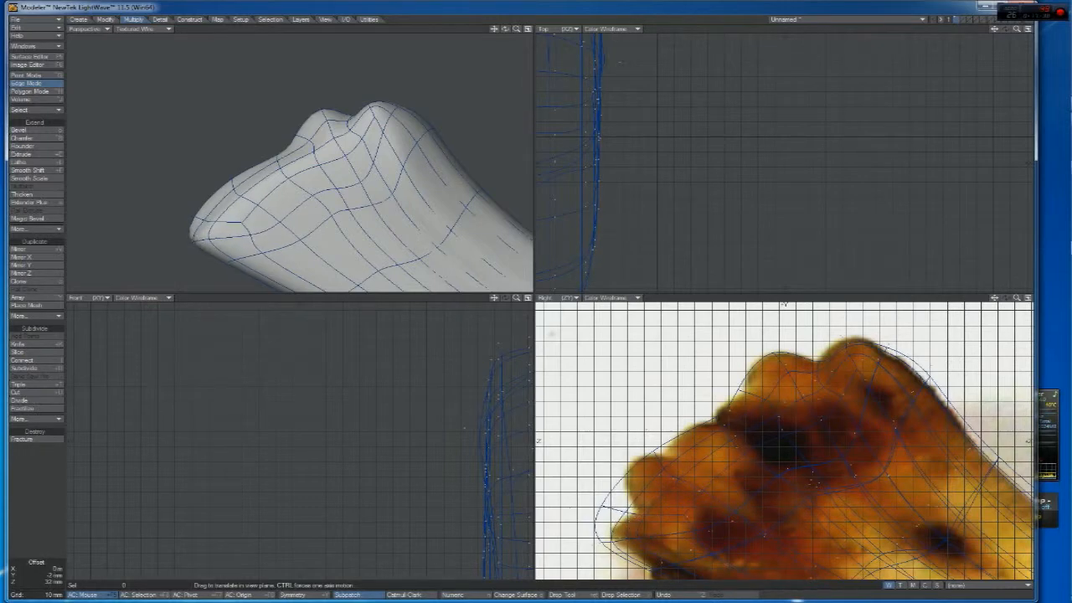
# Shape the third knob, the small notch beneath it and the pointed tip of the upper end to match the picture's outline
pyautogui.moveTo(637, 543); pyautogui.dragTo(611, 535)
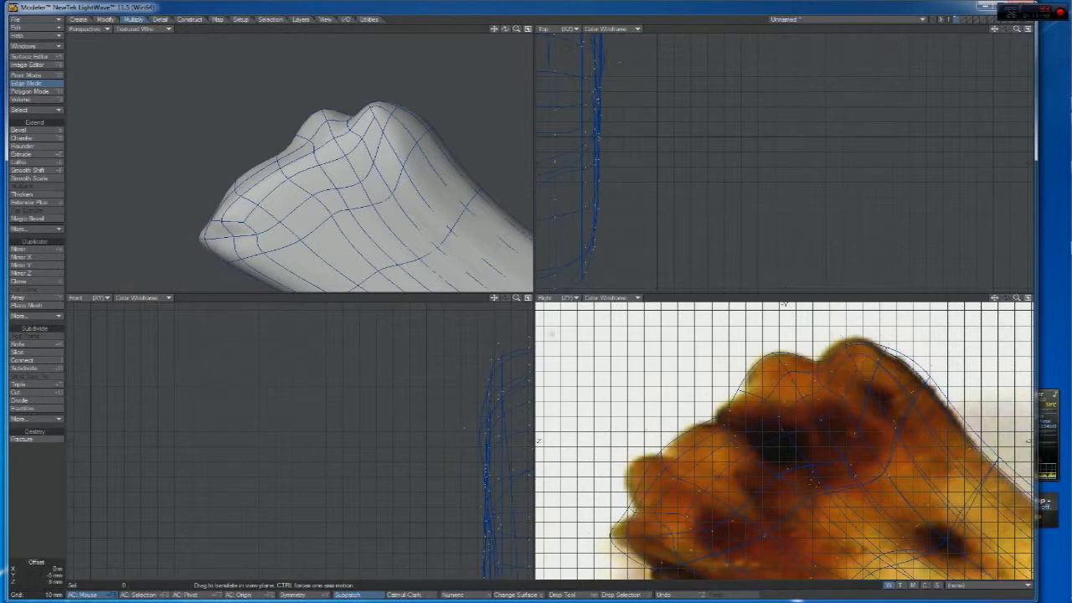
pyautogui.moveTo(637, 515); pyautogui.dragTo(613, 534)
pyautogui.moveTo(662, 455); pyautogui.dragTo(643, 469)
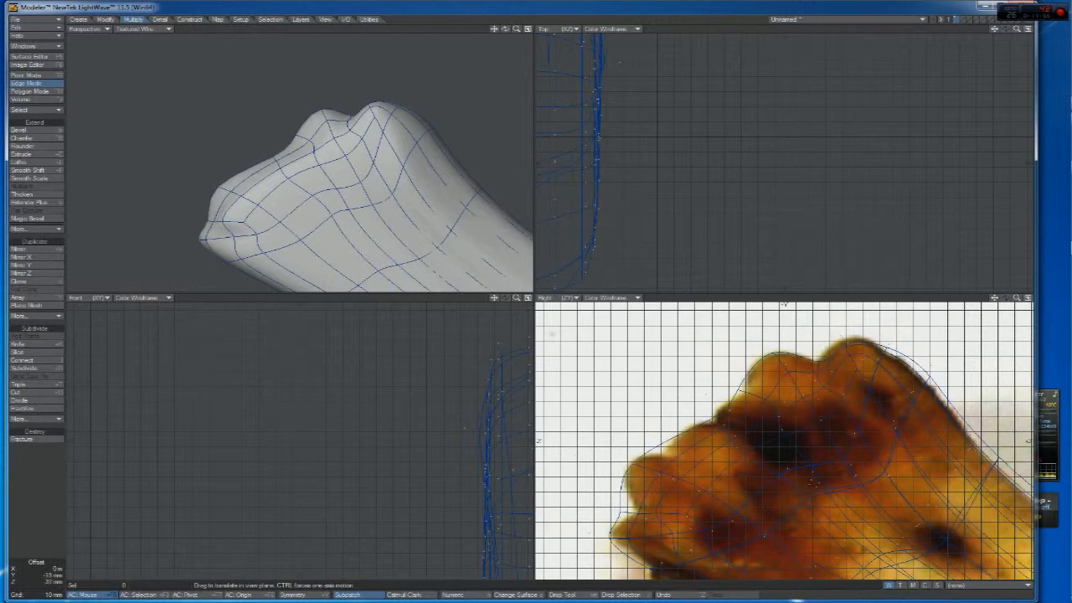
pyautogui.moveTo(641, 517); pyautogui.dragTo(658, 511)
pyautogui.moveTo(675, 514); pyautogui.dragTo(711, 515)
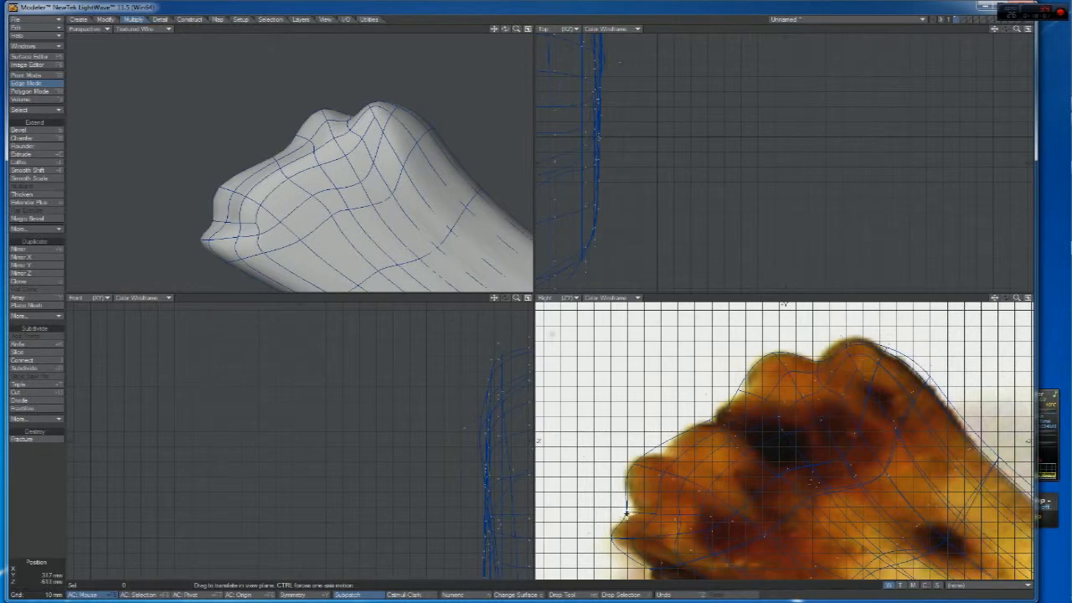
pyautogui.moveTo(630, 514); pyautogui.dragTo(634, 505)
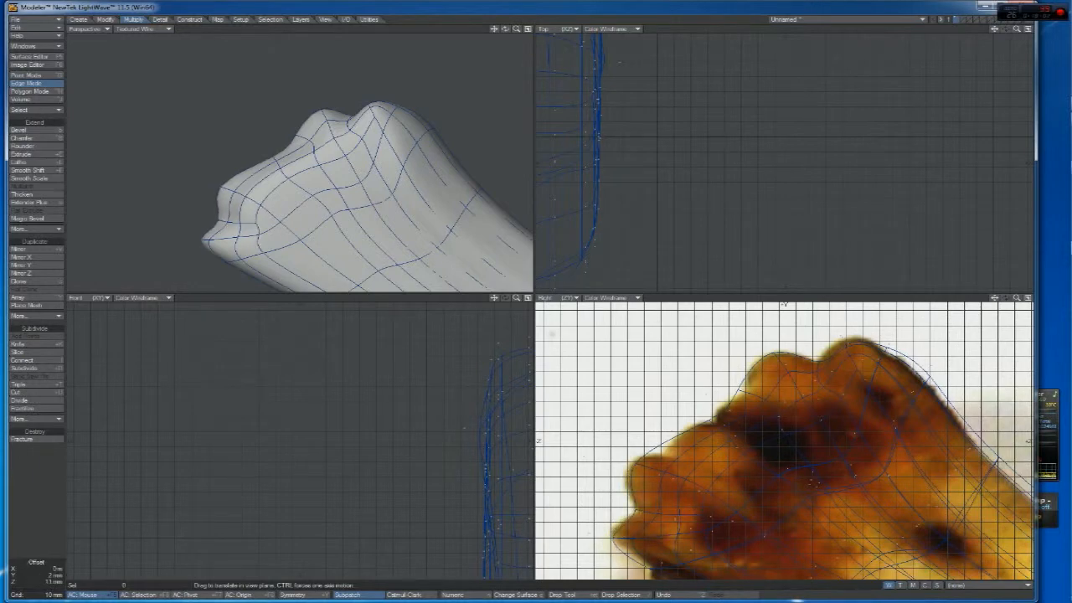
pyautogui.moveTo(617, 541); pyautogui.dragTo(616, 539)
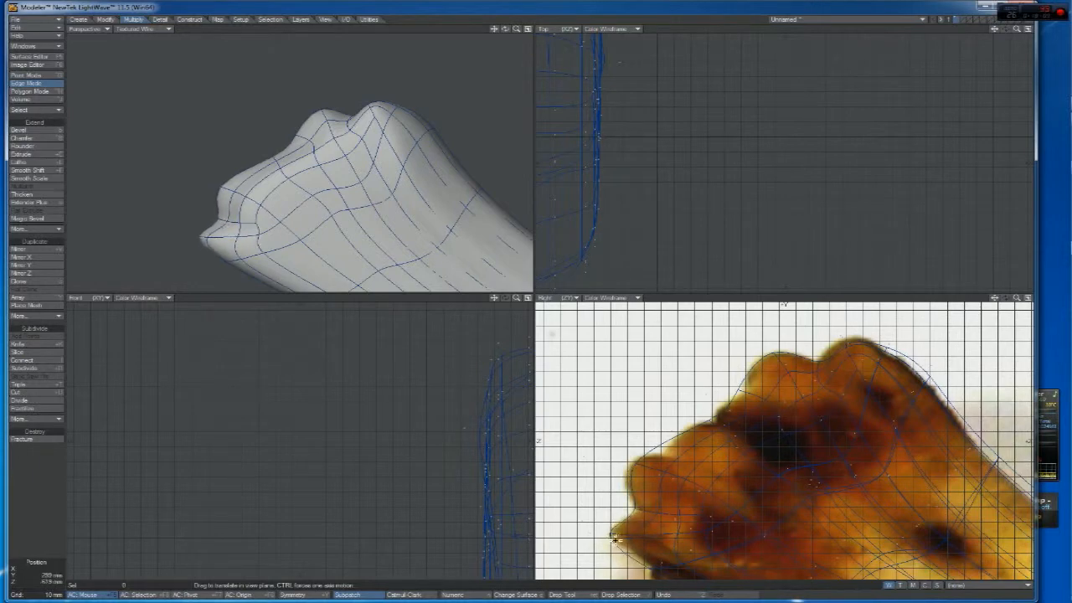
# Inspect the whole bone in the Perspective viewport with Texture shading, and return the viewport to Textured Wire
pyautogui.press('a')
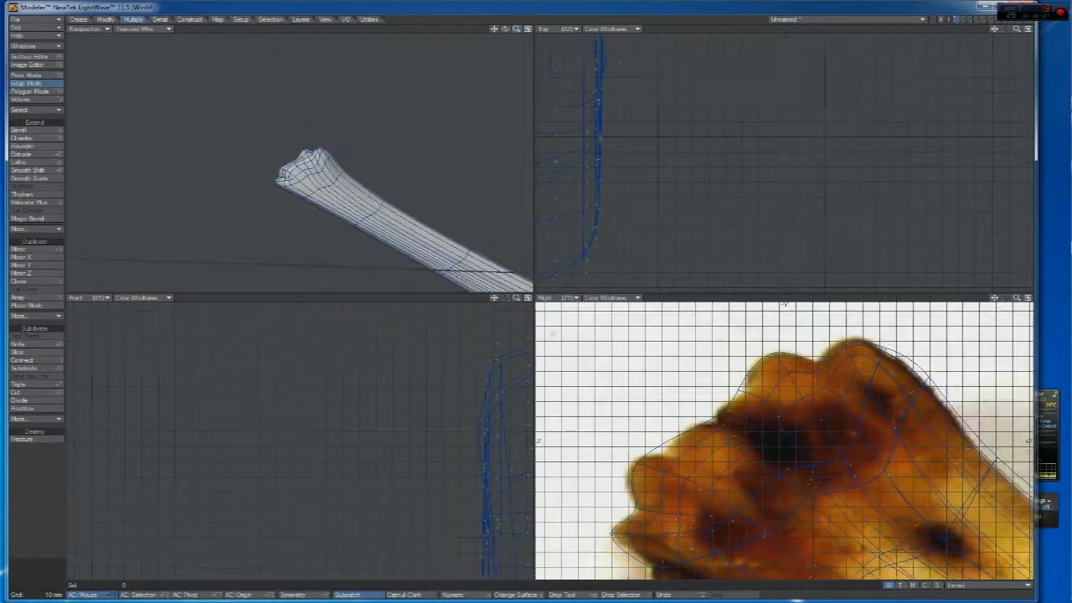
pyautogui.click(151, 29)
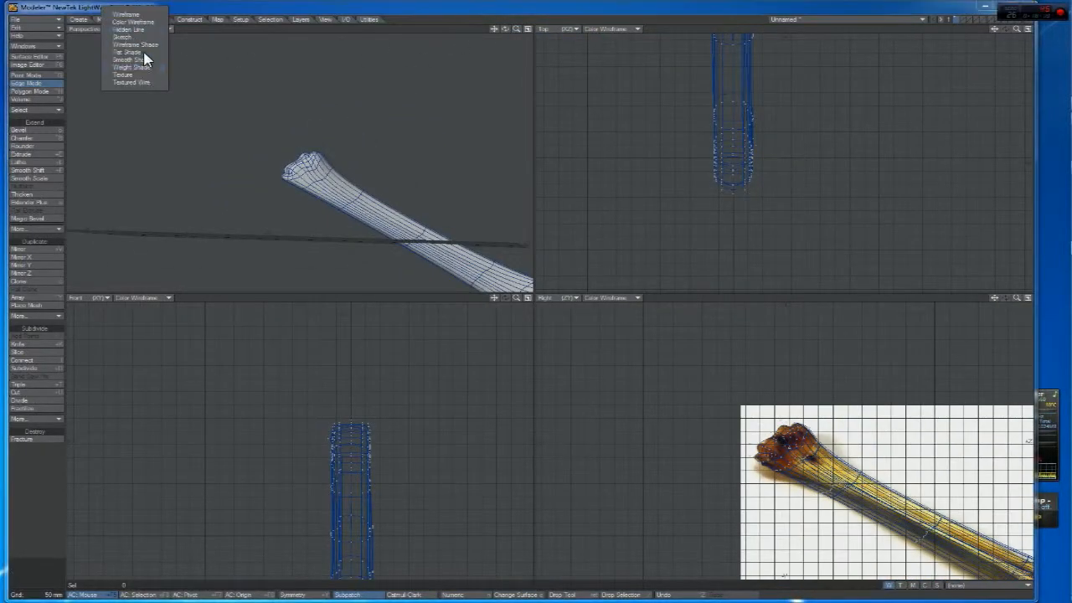
pyautogui.click(148, 84)
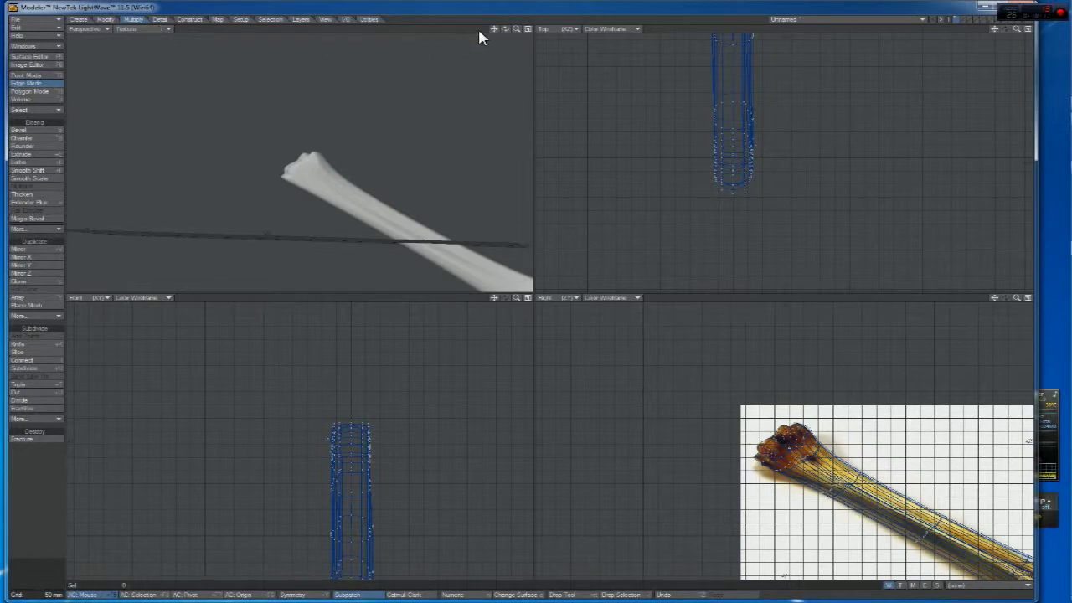
pyautogui.moveTo(505, 28); pyautogui.dragTo(509, 7)
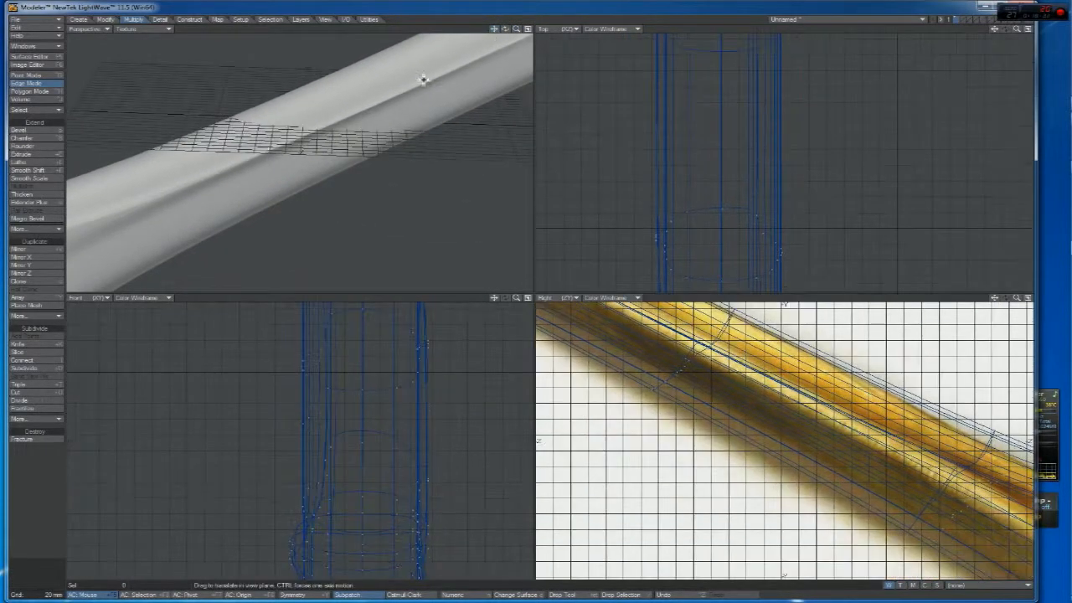
pyautogui.click(159, 29)
pyautogui.click(227, 84)
# Select a lengthwise edge of the ridge at mid-shaft and reposition it in the Front, Top and Right viewports
pyautogui.moveTo(517, 29); pyautogui.dragTo(569, 71)
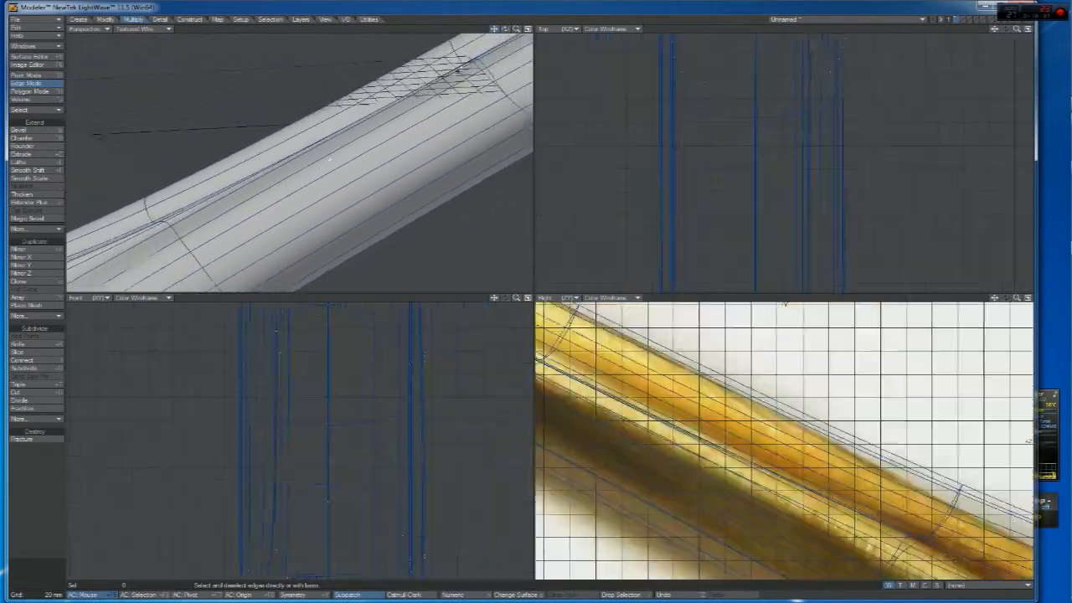
pyautogui.click(219, 204)
pyautogui.press('t')
pyautogui.moveTo(432, 420); pyautogui.dragTo(428, 421)
pyautogui.moveTo(665, 165); pyautogui.dragTo(669, 164)
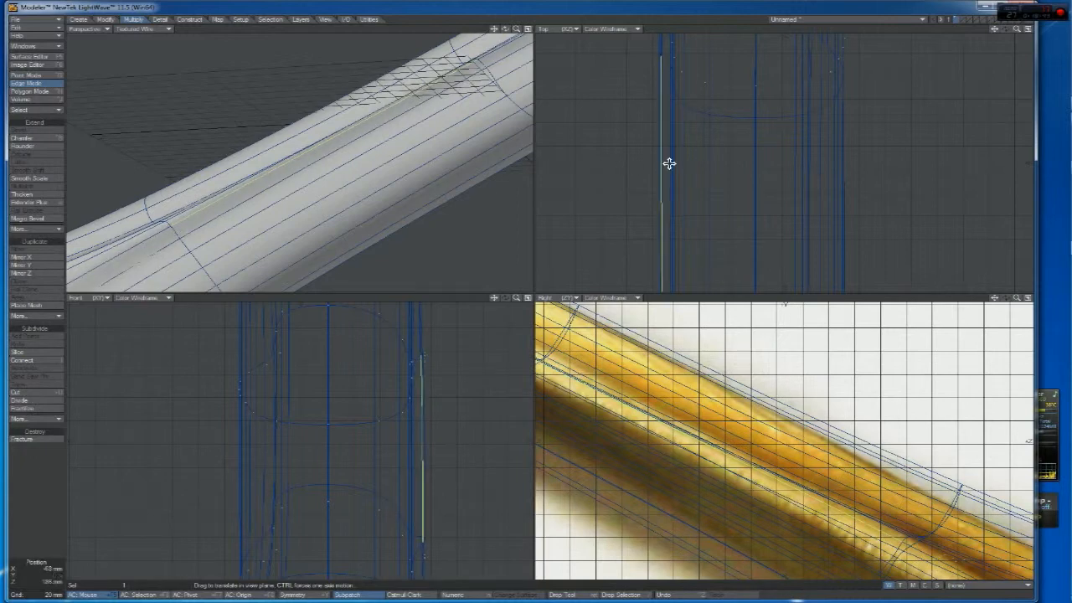
pyautogui.moveTo(708, 409); pyautogui.dragTo(705, 451)
pyautogui.press('space')
pyautogui.click(231, 201)
# Select the neighbouring lengthwise edge beside the mid-shaft ridge and adjust its position in the Right, Front and Top viewports
pyautogui.moveTo(507, 30); pyautogui.dragTo(507, 30)
pyautogui.click(300, 243)
pyautogui.press('t')
pyautogui.moveTo(743, 446); pyautogui.dragTo(735, 460)
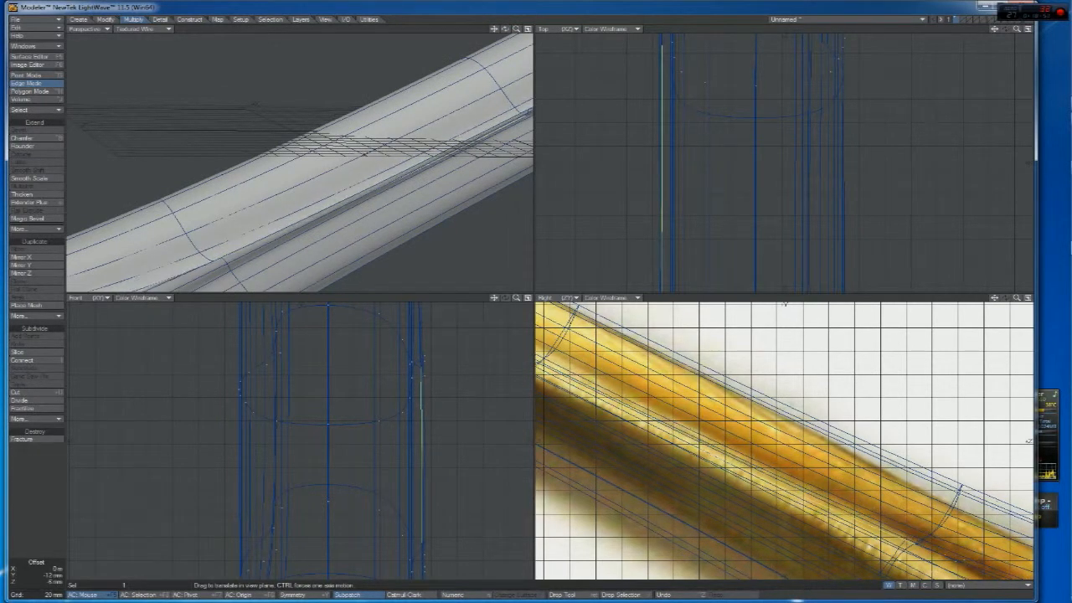
pyautogui.moveTo(438, 426); pyautogui.dragTo(422, 426)
pyautogui.moveTo(735, 230); pyautogui.dragTo(729, 227)
pyautogui.moveTo(736, 467); pyautogui.dragTo(732, 464)
pyautogui.press('t')
pyautogui.press('t')
pyautogui.press('t')
pyautogui.click(362, 296)
# Select two consecutive lengthwise edges along the shaft's ridge and reposition them in the Right and Front viewports
pyautogui.moveTo(505, 29); pyautogui.dragTo(553, 7)
pyautogui.click(428, 126)
pyautogui.press('t')
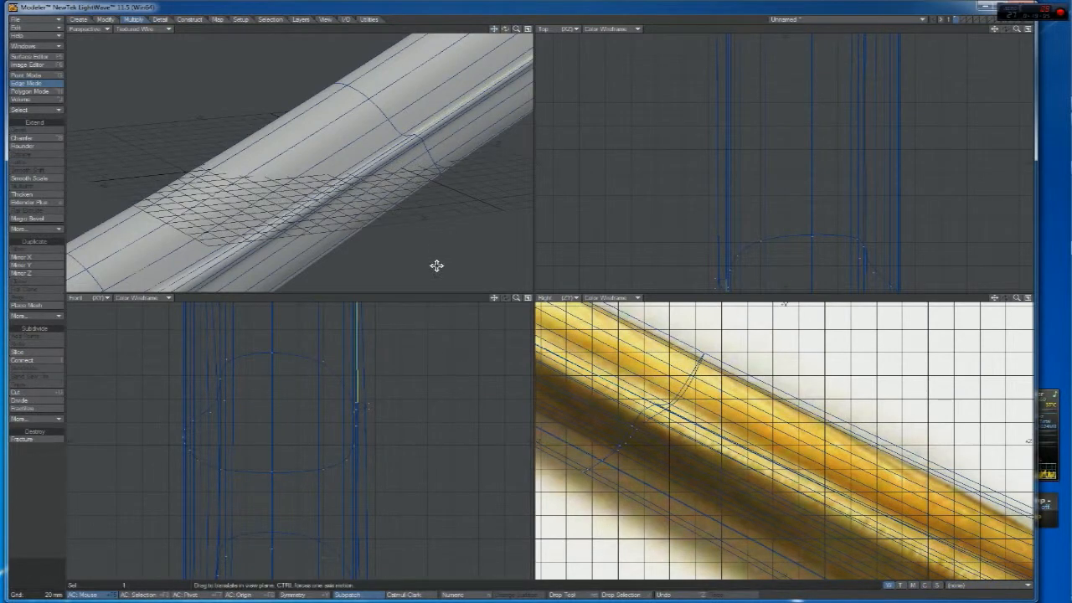
pyautogui.moveTo(419, 132); pyautogui.dragTo(423, 123)
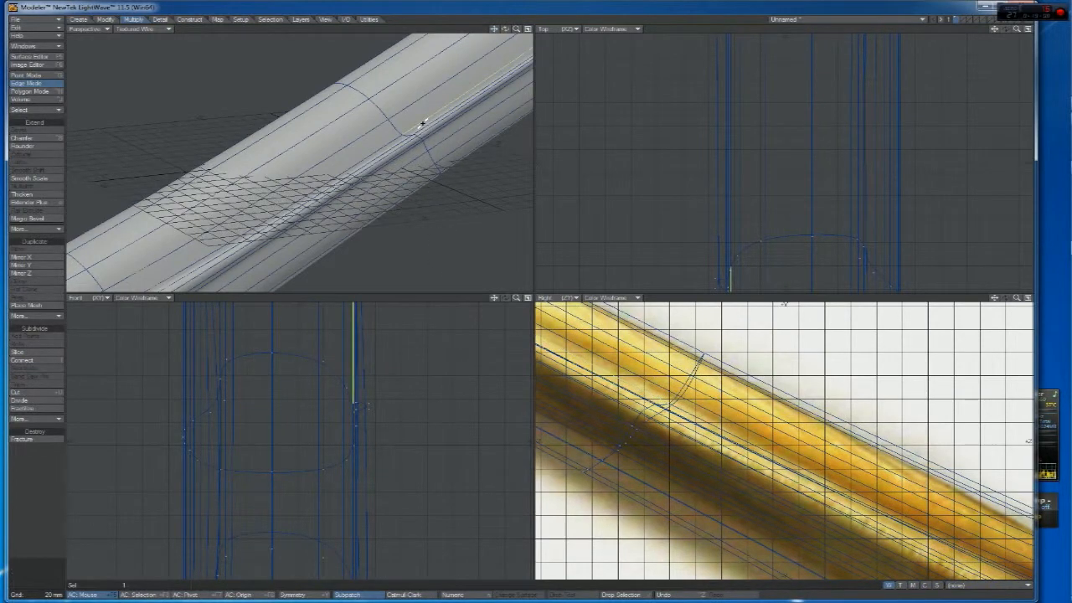
pyautogui.click(432, 172)
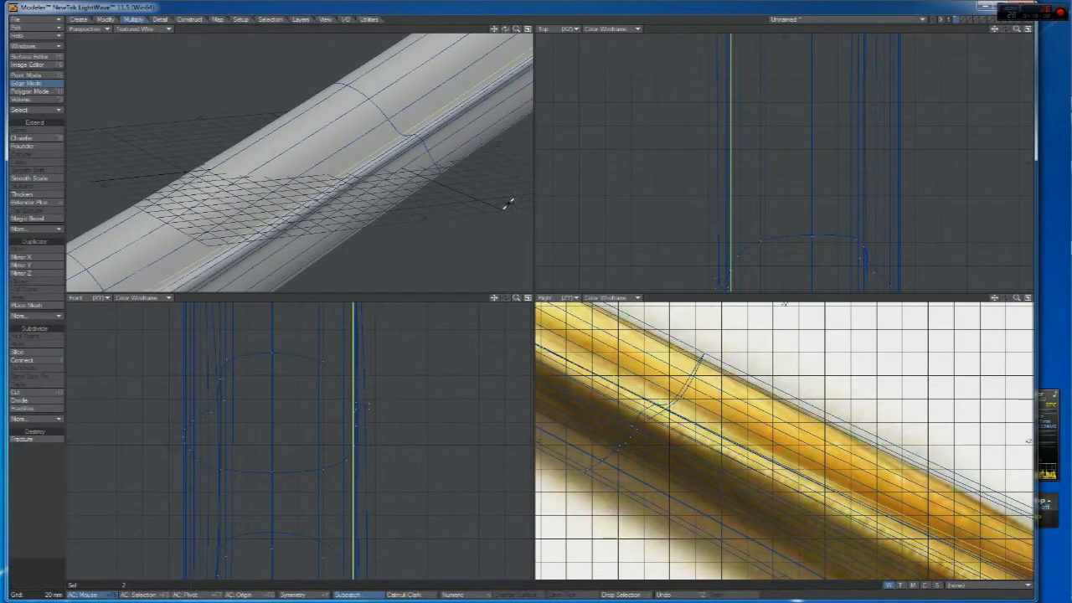
pyautogui.press('t')
pyautogui.moveTo(632, 449); pyautogui.dragTo(654, 423)
pyautogui.moveTo(357, 563); pyautogui.dragTo(356, 558)
pyautogui.press('space')
pyautogui.click(355, 298)
# Select the adjoining ridge edges on both sides of the cross-section ring and shift them slightly upward in the Right viewport
pyautogui.click(434, 120)
pyautogui.click(402, 138)
pyautogui.press('t')
pyautogui.moveTo(668, 401); pyautogui.dragTo(674, 394)
pyautogui.press('space')
pyautogui.click(434, 299)
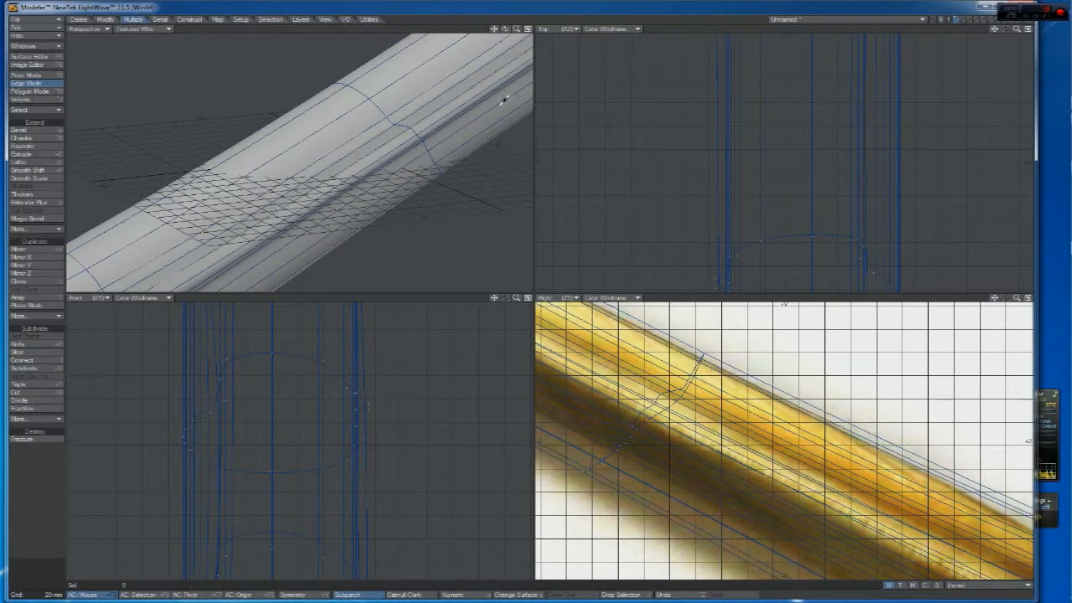
# Switch the Perspective viewport to Texture shading and inspect the whole bone from another angle
pyautogui.moveTo(494, 30)
pyautogui.mouseDown()
pyautogui.moveTo(517, 32)
pyautogui.moveTo(394, 30)
pyautogui.moveTo(444, 30)
pyautogui.mouseUp()
pyautogui.click(144, 30)
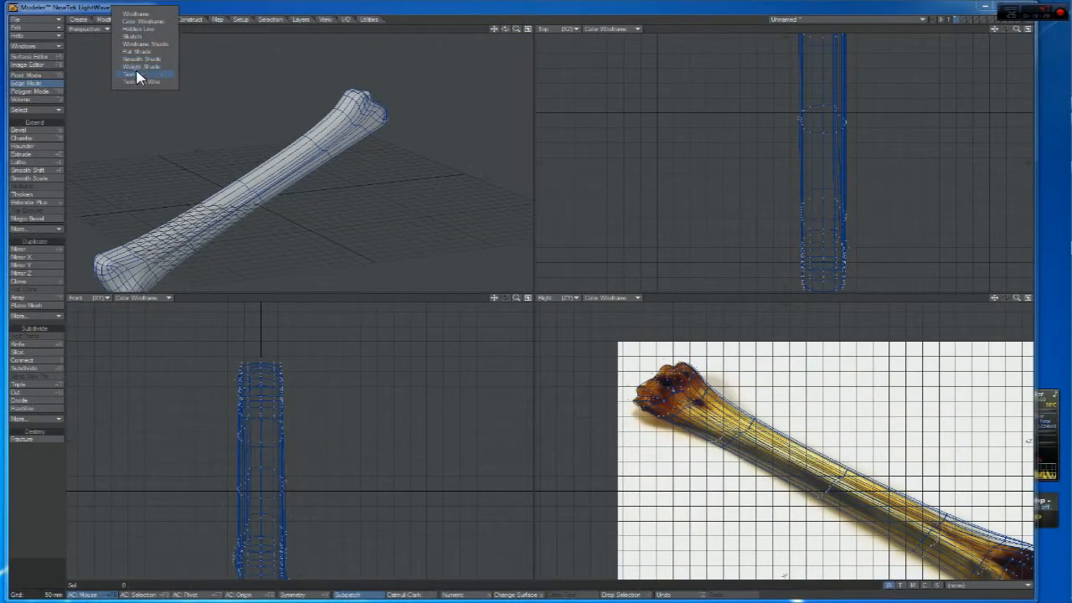
pyautogui.click(135, 74)
pyautogui.moveTo(504, 28); pyautogui.dragTo(555, 38)
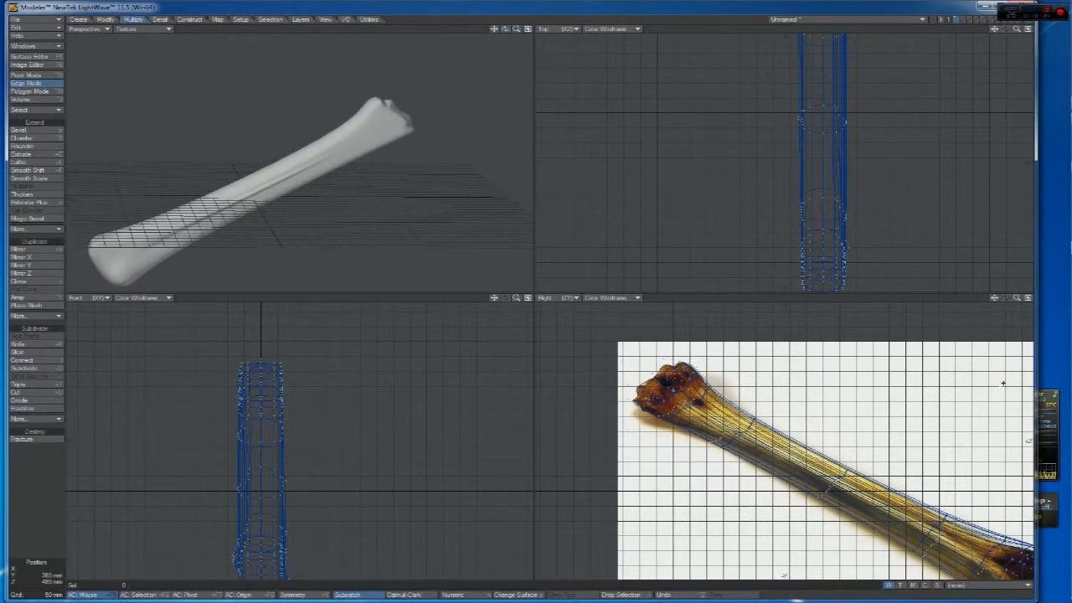
# Move the points on the underside and end face of the bone's lower end to follow the picture's outline in the Right viewport
pyautogui.moveTo(994, 298)
pyautogui.mouseDown()
pyautogui.moveTo(1025, 306)
pyautogui.moveTo(1003, 294)
pyautogui.moveTo(1010, 291)
pyautogui.moveTo(996, 295)
pyautogui.mouseUp()
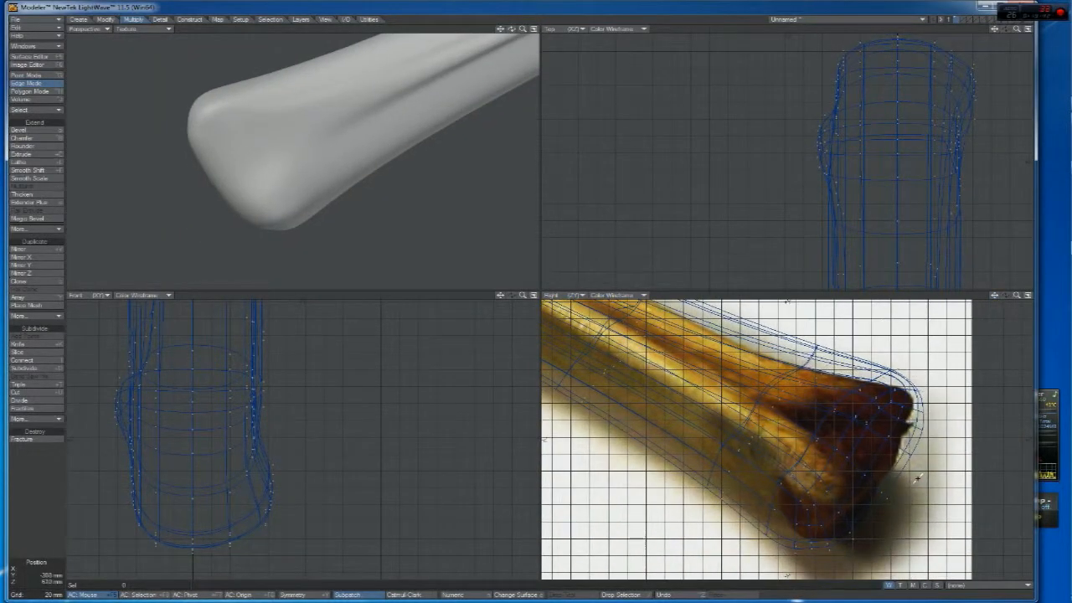
pyautogui.press('t')
pyautogui.moveTo(769, 526)
pyautogui.mouseDown()
pyautogui.moveTo(759, 506)
pyautogui.moveTo(769, 534)
pyautogui.mouseUp()
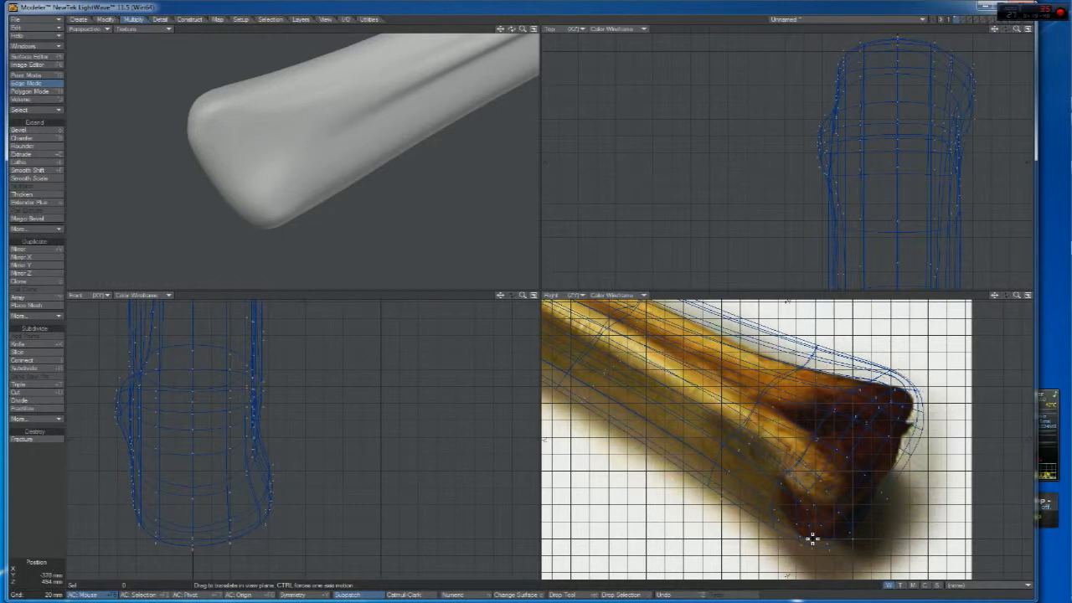
pyautogui.moveTo(812, 541); pyautogui.dragTo(812, 542)
pyautogui.moveTo(812, 542); pyautogui.dragTo(887, 488)
pyautogui.moveTo(904, 452)
pyautogui.mouseDown()
pyautogui.moveTo(914, 424)
pyautogui.moveTo(907, 440)
pyautogui.mouseUp()
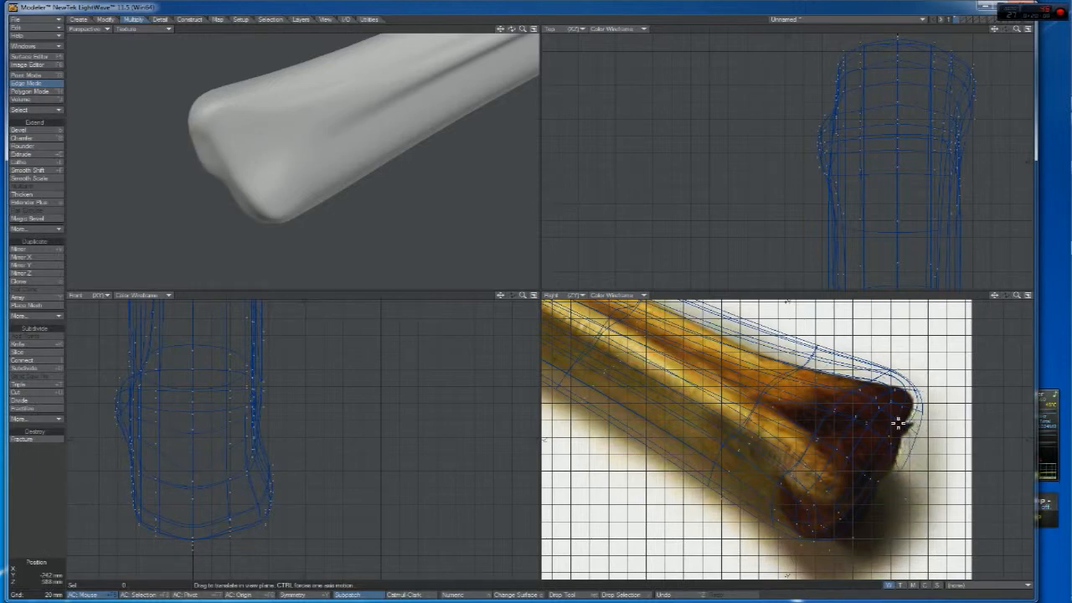
# Form the notch in the lower end face and pull the upper corner points toward the picture's outline
pyautogui.moveTo(907, 437); pyautogui.dragTo(914, 429)
pyautogui.moveTo(920, 436); pyautogui.dragTo(911, 397)
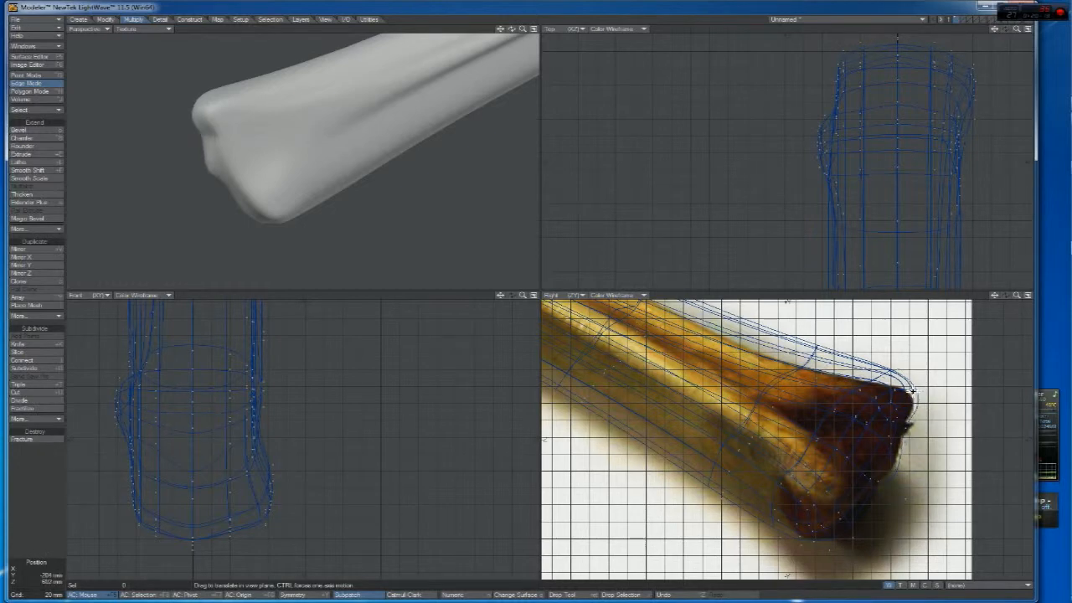
pyautogui.moveTo(912, 396); pyautogui.dragTo(895, 389)
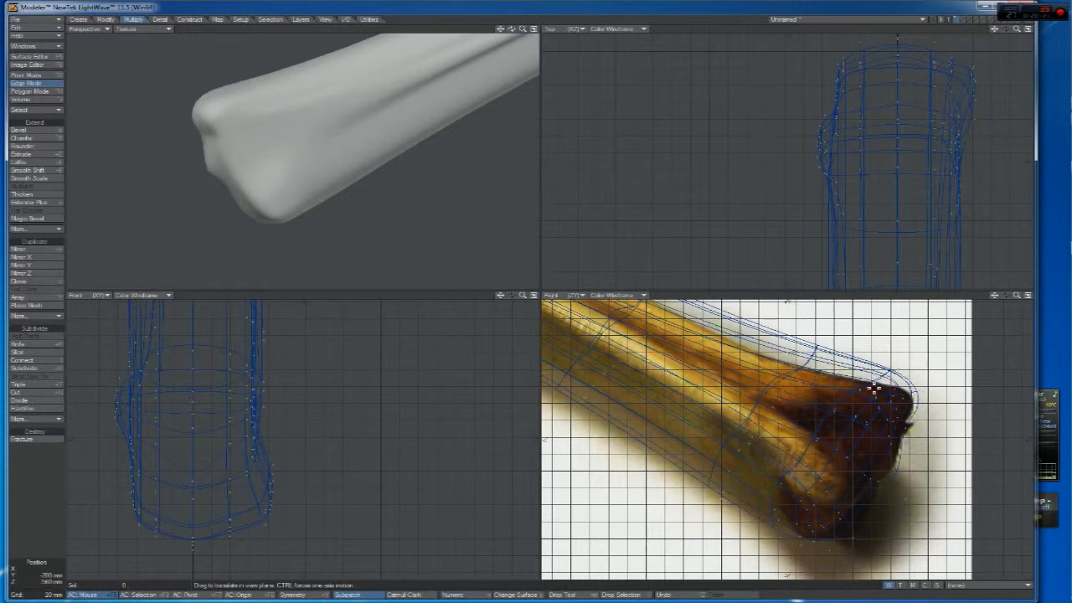
pyautogui.moveTo(874, 387); pyautogui.dragTo(885, 376)
pyautogui.moveTo(801, 361); pyautogui.dragTo(783, 363)
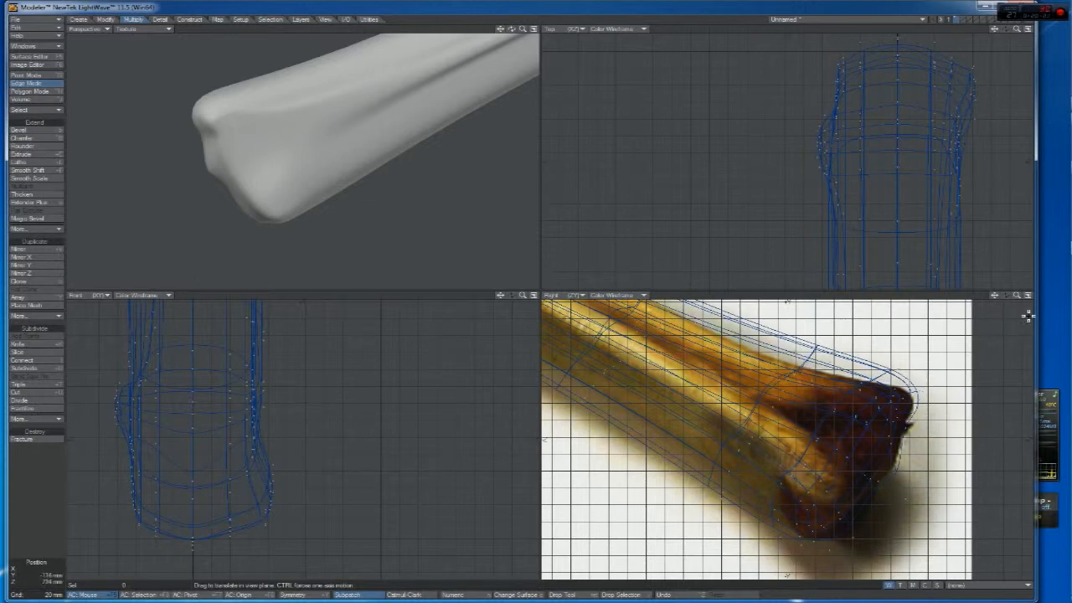
pyautogui.moveTo(995, 297); pyautogui.dragTo(972, 340)
pyautogui.press('space')
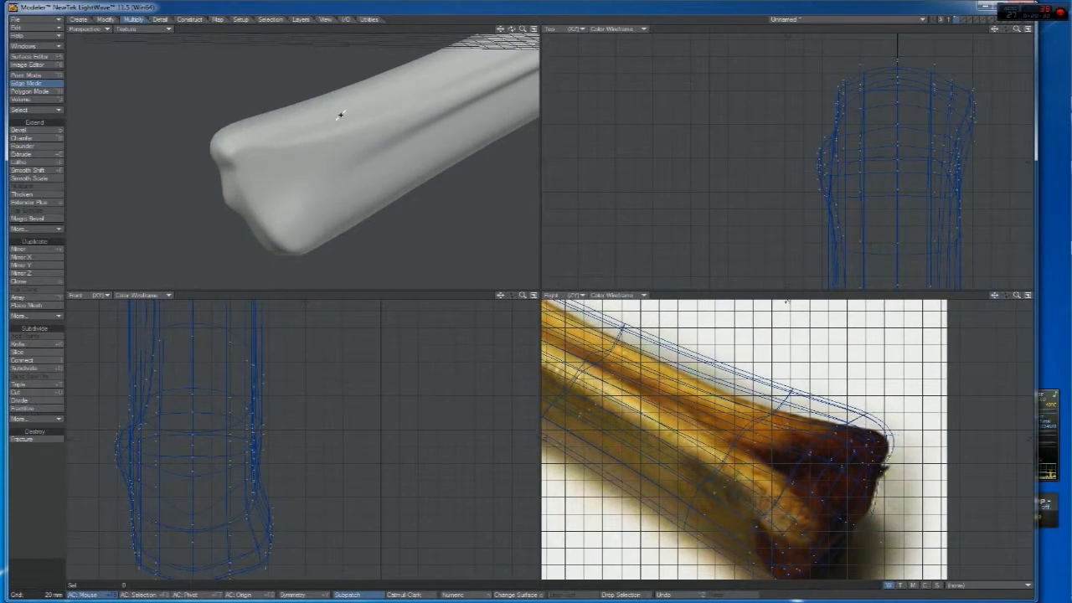
# In Polygon Mode, select the upper-side shaft polygons near the lower end and move them down to the picture's outline
pyautogui.hotkey('ctrl', 'h')
pyautogui.click(759, 384)
pyautogui.press('t')
pyautogui.moveTo(750, 357); pyautogui.dragTo(751, 361)
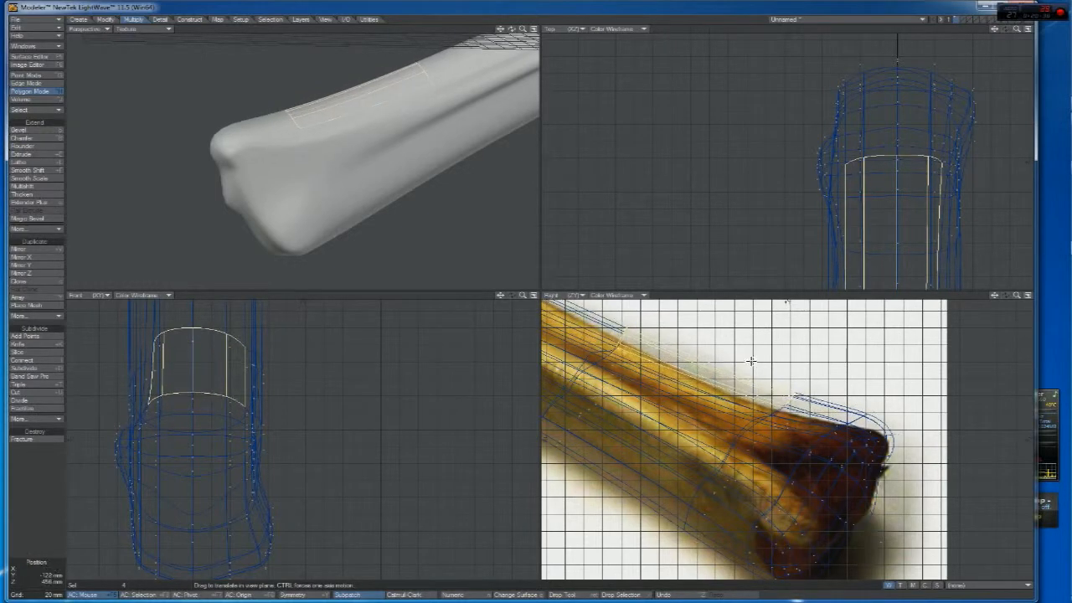
pyautogui.press('space')
pyautogui.press('/')
pyautogui.moveTo(652, 368); pyautogui.dragTo(625, 411)
pyautogui.press('t')
pyautogui.press('space')
pyautogui.press('/')
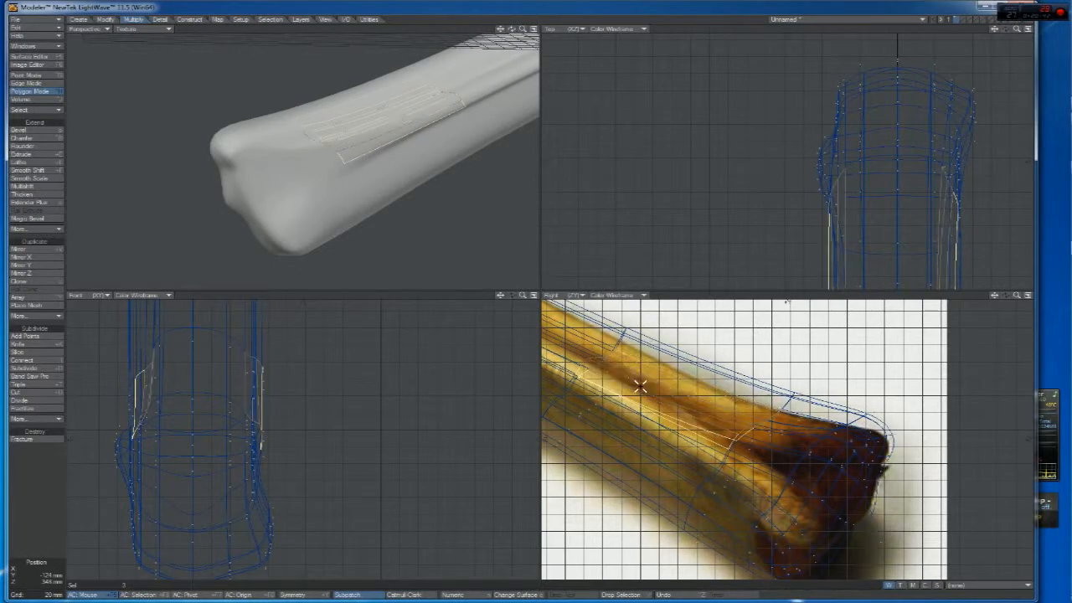
pyautogui.moveTo(698, 348); pyautogui.dragTo(677, 381)
pyautogui.press('t')
pyautogui.press('space')
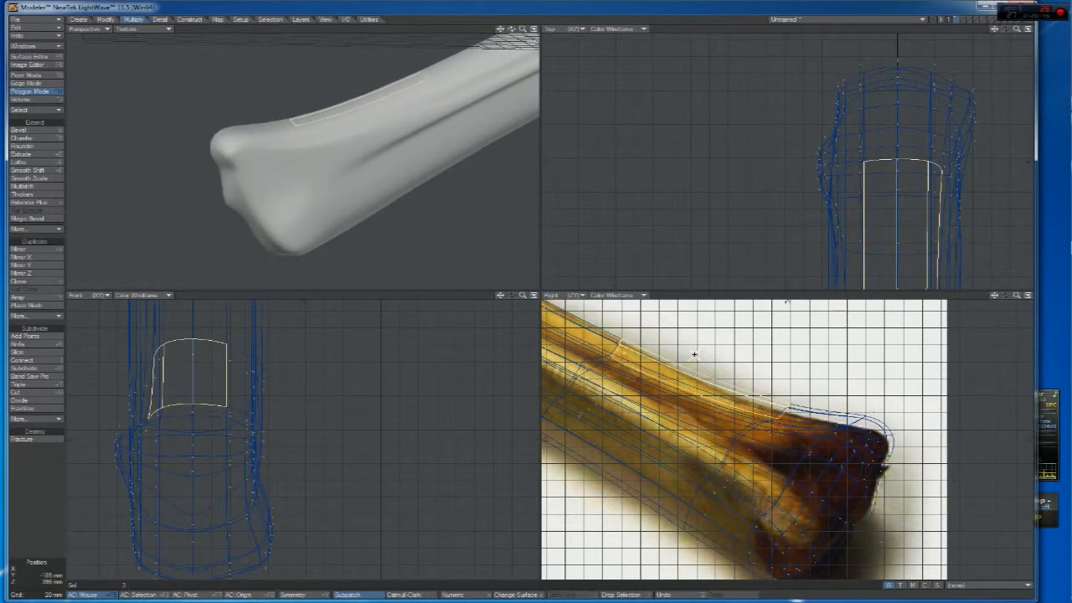
pyautogui.press('/')
# Select the next band of upper-side polygons closer to the lower end and fit it to the picture's edge
pyautogui.moveTo(819, 400); pyautogui.dragTo(810, 420)
pyautogui.press('t')
pyautogui.moveTo(827, 385); pyautogui.dragTo(822, 387)
pyautogui.press('space')
pyautogui.press('/')
pyautogui.click(795, 433)
pyautogui.press('t')
pyautogui.moveTo(794, 434); pyautogui.dragTo(791, 429)
pyautogui.press('space')
pyautogui.press('/')
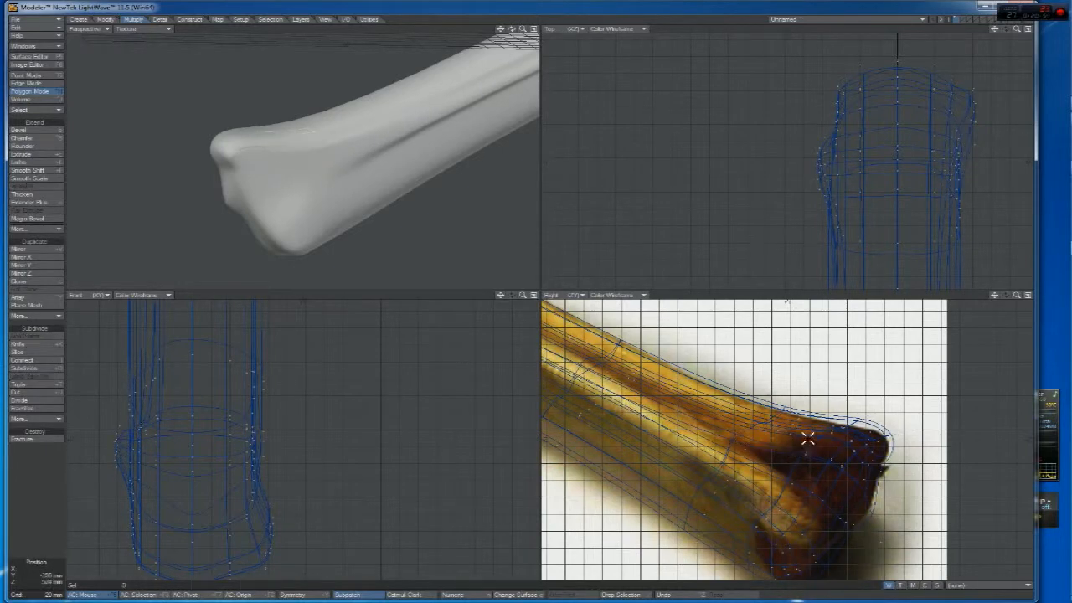
# Select the four polygons at the lower end's upper corner and move them down onto the picture's outline
pyautogui.moveTo(885, 427); pyautogui.dragTo(875, 437)
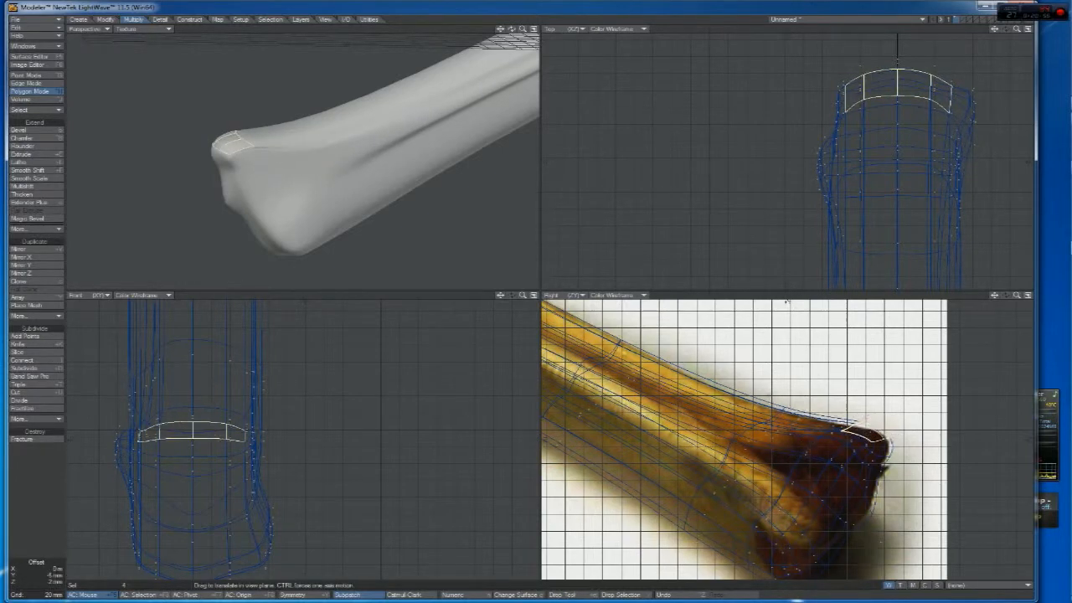
pyautogui.press('t')
pyautogui.moveTo(875, 442); pyautogui.dragTo(875, 450)
pyautogui.press('space')
pyautogui.press('/')
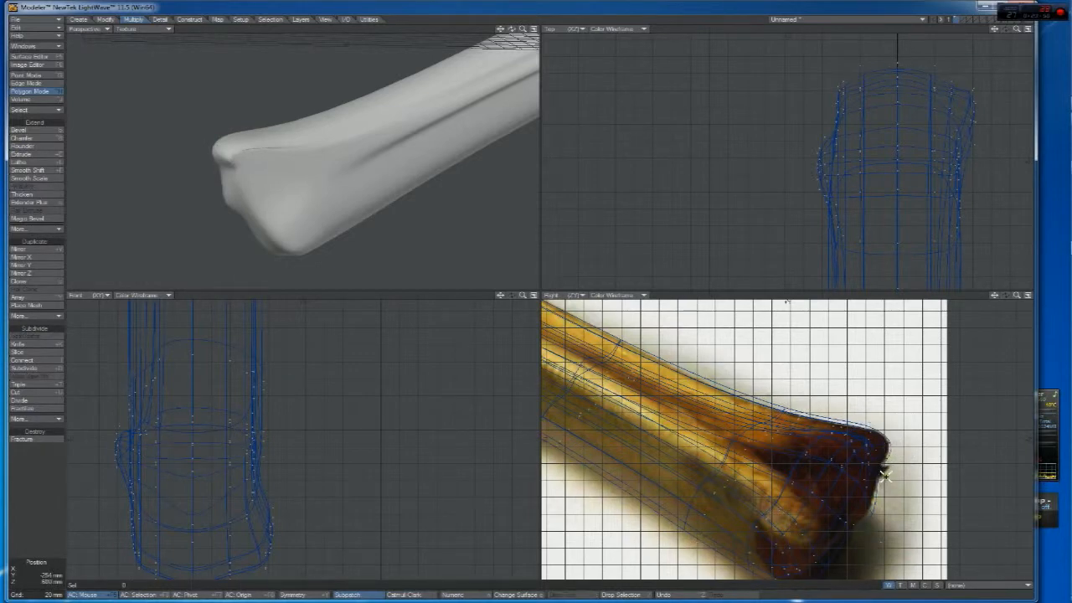
# Reshape the notch below the upper corner of the lower end and pull out a small pointed lip beneath it
pyautogui.press('t')
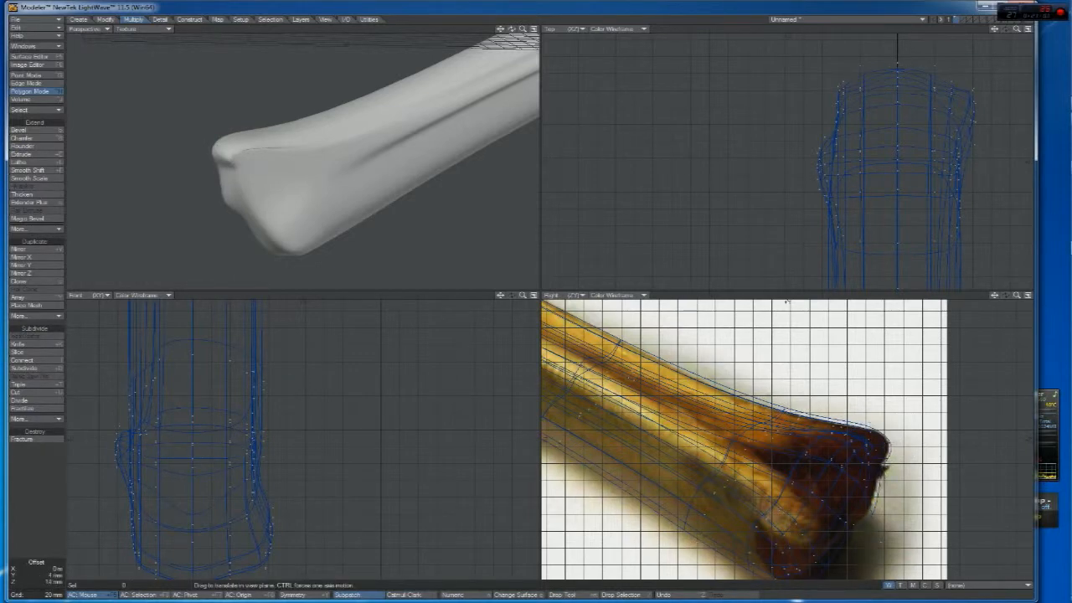
pyautogui.moveTo(879, 474); pyautogui.dragTo(883, 469)
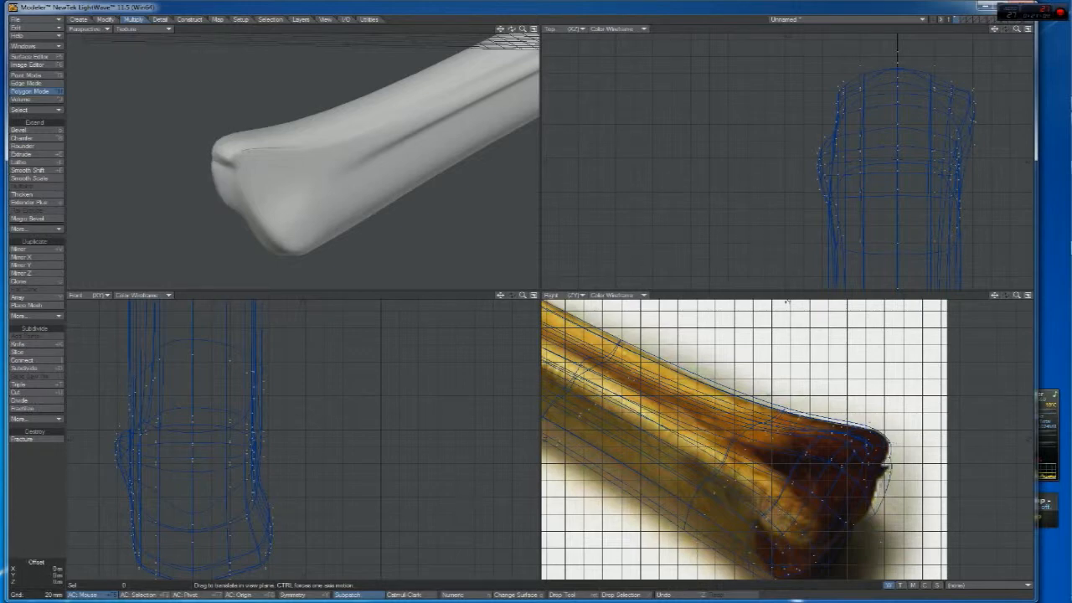
pyautogui.moveTo(888, 479); pyautogui.dragTo(885, 471)
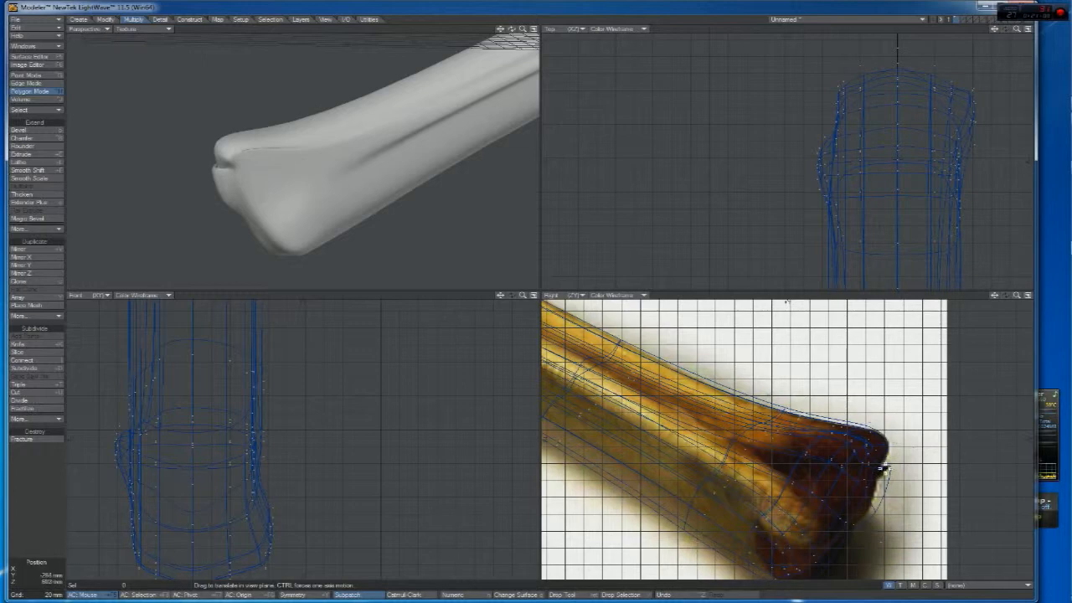
pyautogui.moveTo(885, 468); pyautogui.dragTo(881, 479)
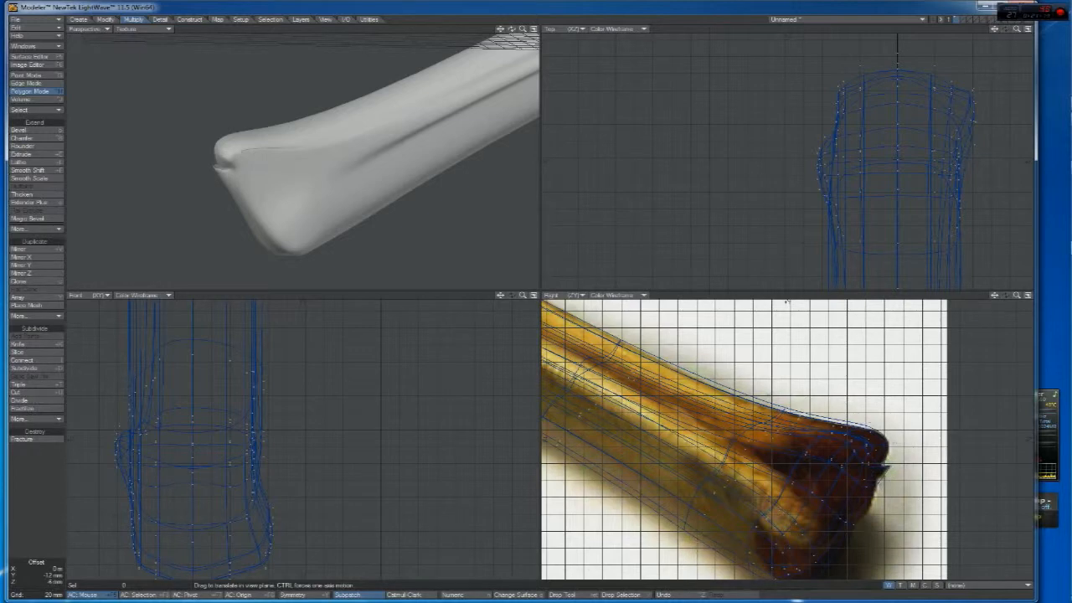
pyautogui.moveTo(886, 471); pyautogui.dragTo(897, 479)
pyautogui.moveTo(885, 471); pyautogui.dragTo(887, 474)
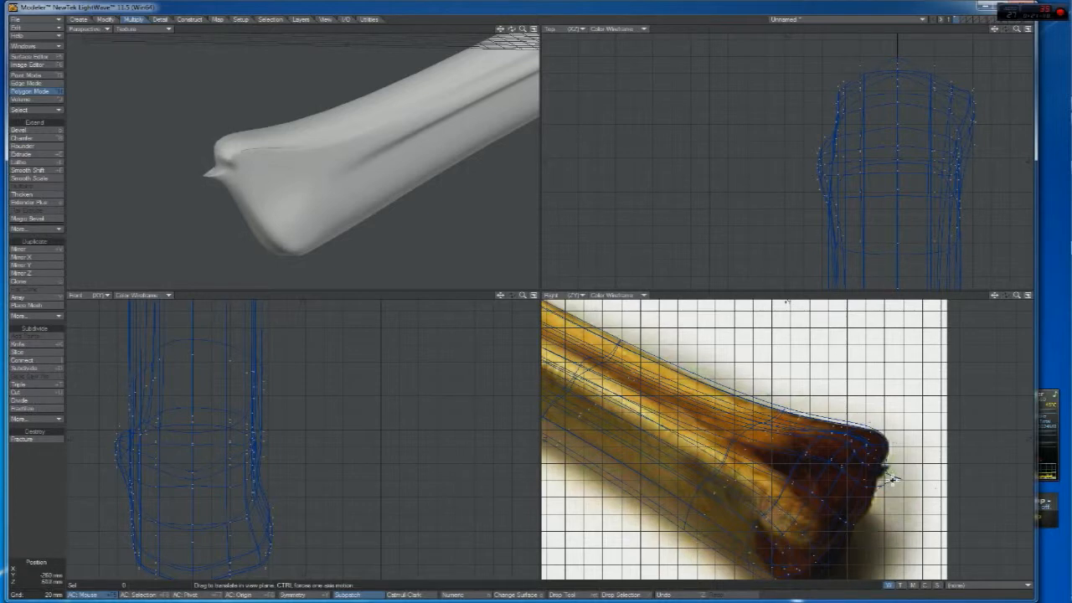
# Adjust the mesh just beneath the pointed lip to broaden its base, and switch to Point Mode
pyautogui.press('space')
pyautogui.moveTo(890, 477); pyautogui.dragTo(895, 474)
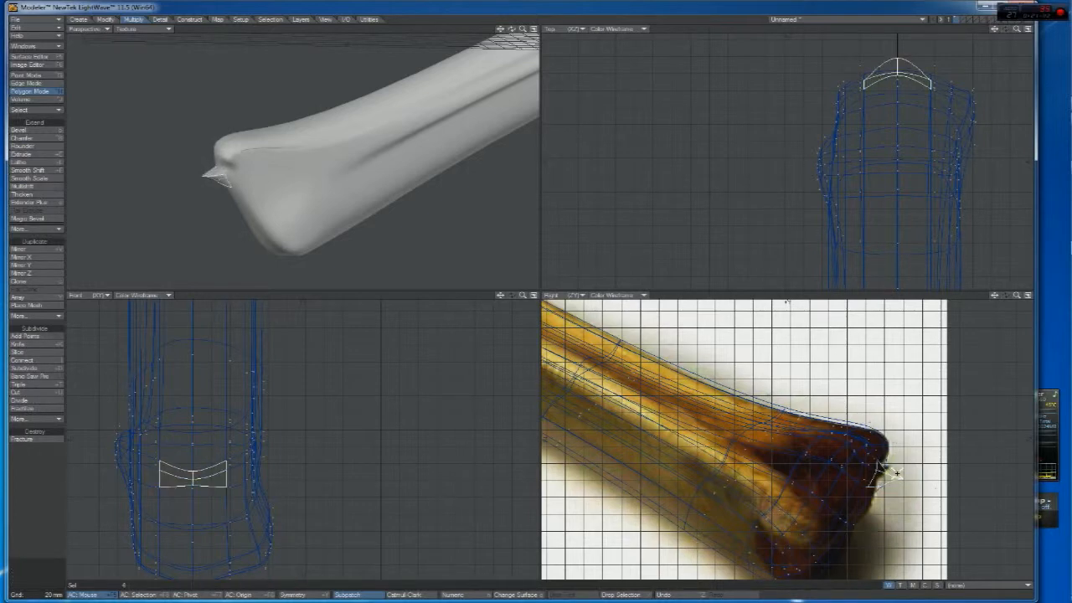
pyautogui.press('space')
pyautogui.click(897, 478)
pyautogui.press('t')
pyautogui.moveTo(893, 483)
pyautogui.mouseDown()
pyautogui.moveTo(896, 471)
pyautogui.moveTo(886, 502)
pyautogui.mouseUp()
pyautogui.press('space')
pyautogui.click(915, 296)
pyautogui.press('t')
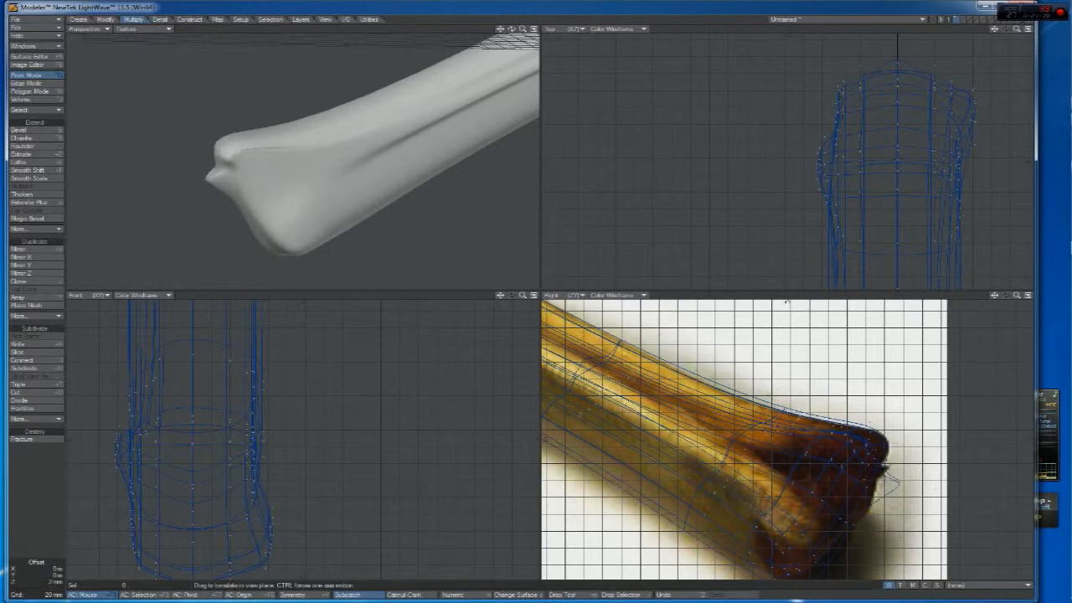
# Show the Perspective viewport in Textured Wire and move the lip's points there from two viewing angles
pyautogui.moveTo(512, 28); pyautogui.dragTo(310, 158)
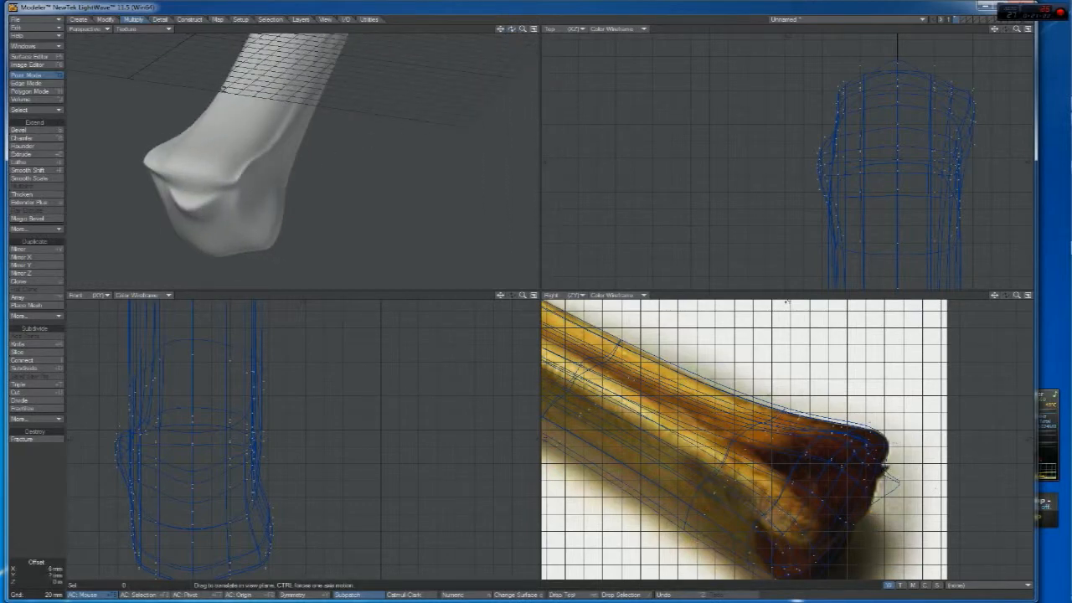
pyautogui.click(144, 28)
pyautogui.click(143, 88)
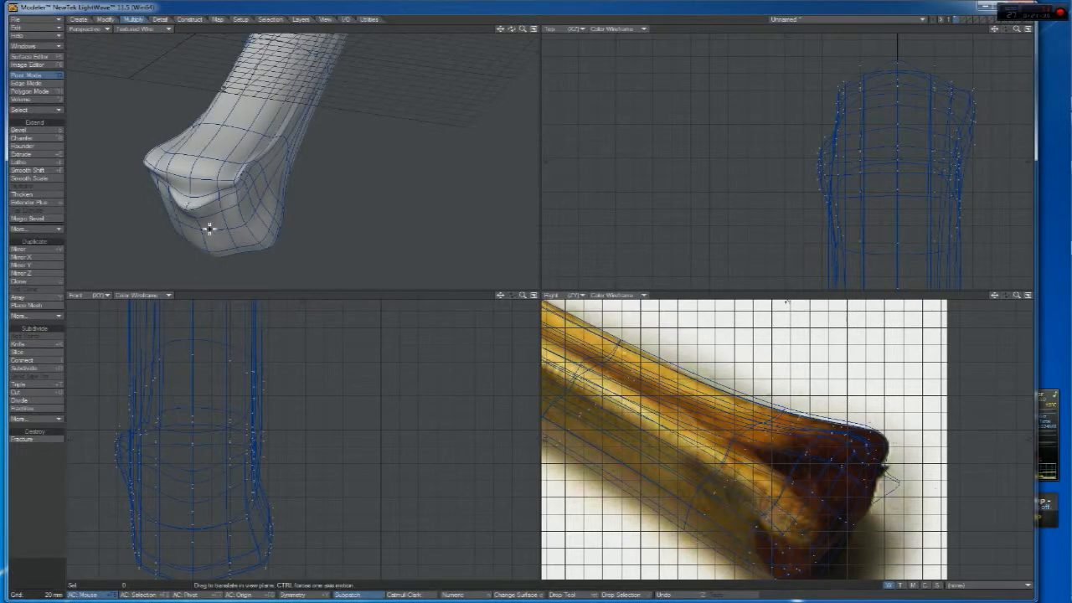
pyautogui.moveTo(186, 209); pyautogui.dragTo(188, 198)
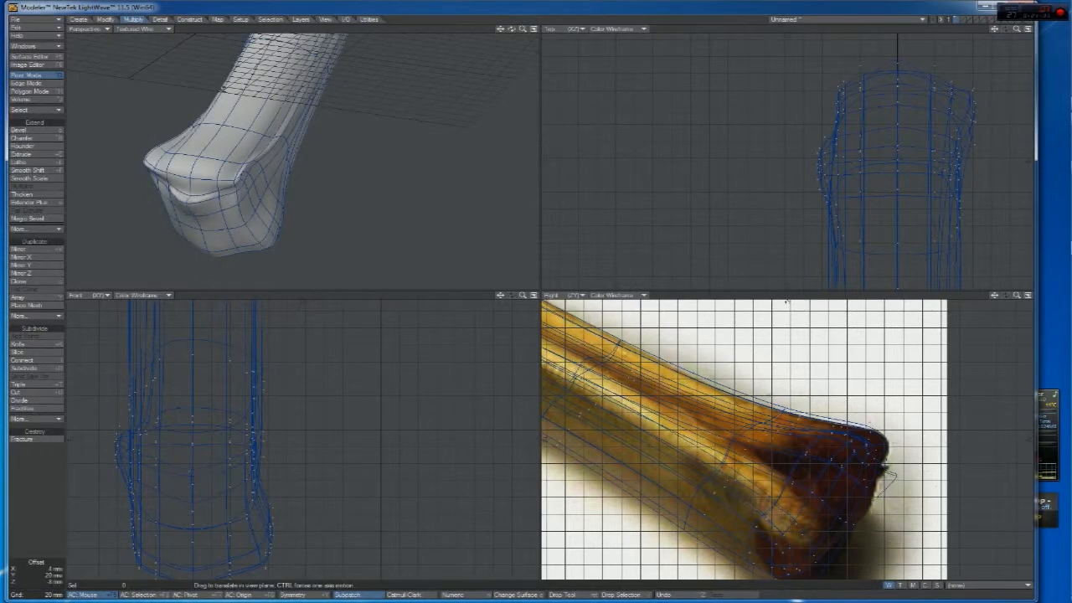
pyautogui.moveTo(511, 28); pyautogui.dragTo(448, 63)
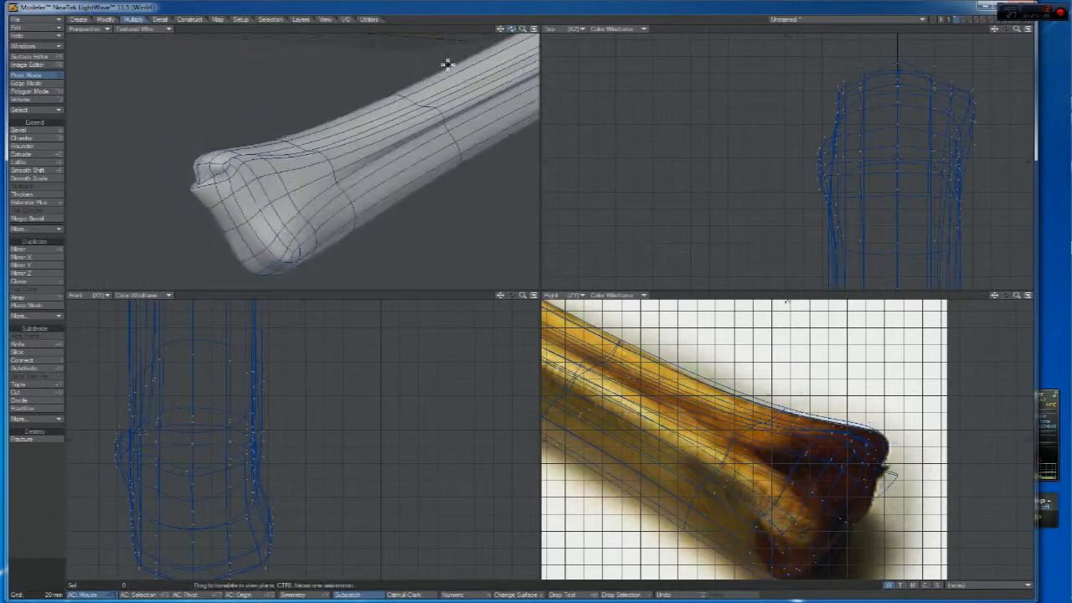
pyautogui.moveTo(193, 191); pyautogui.dragTo(188, 186)
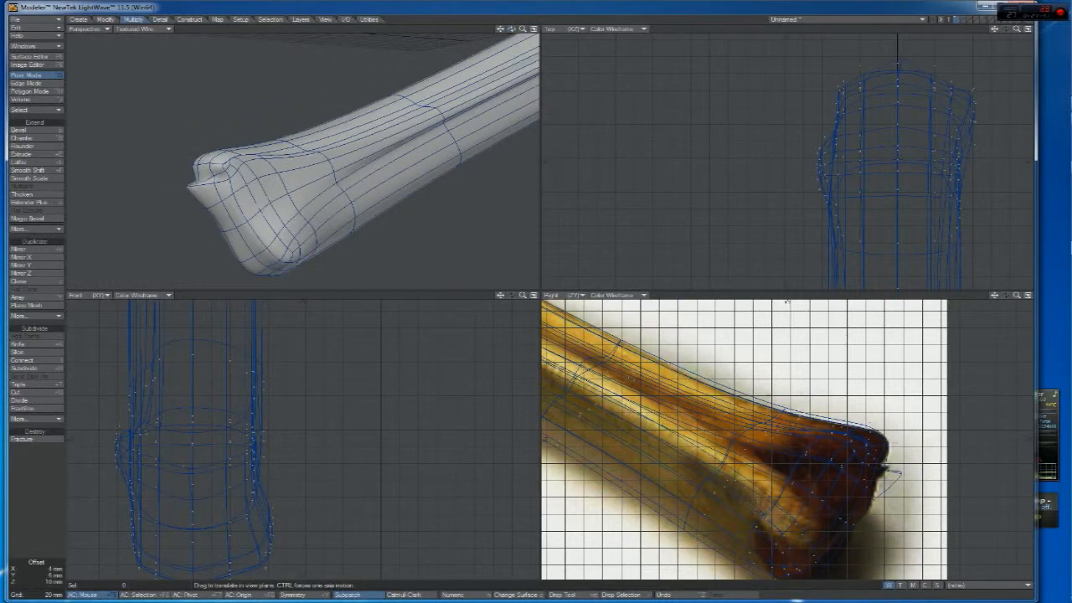
# Reposition more points along the lip from both sides of the lower end in the Perspective viewport, and drop the move tool
pyautogui.moveTo(511, 28); pyautogui.dragTo(353, 195)
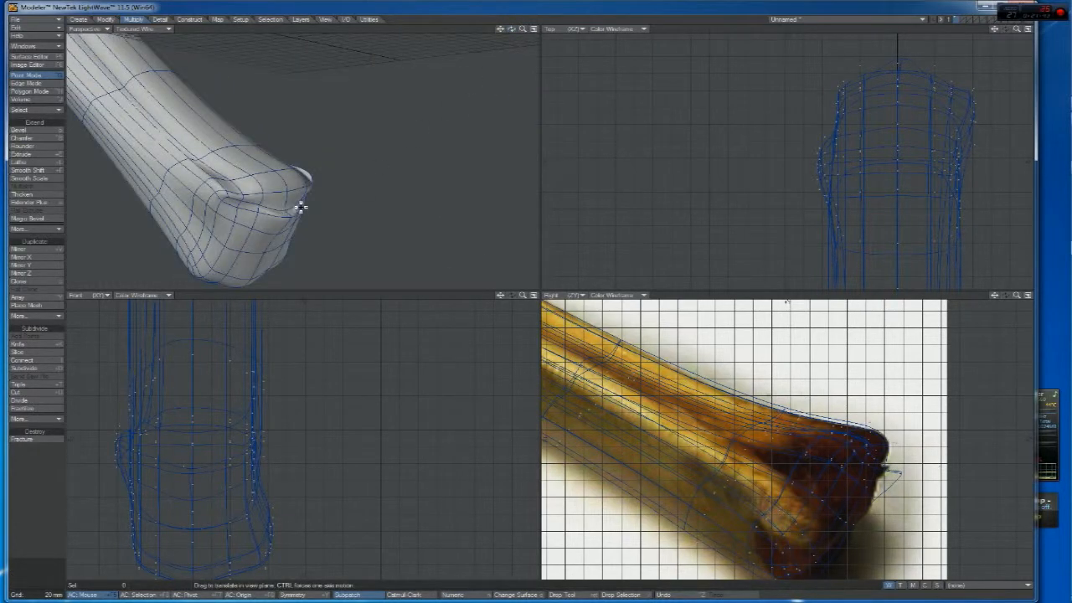
pyautogui.moveTo(287, 212); pyautogui.dragTo(275, 206)
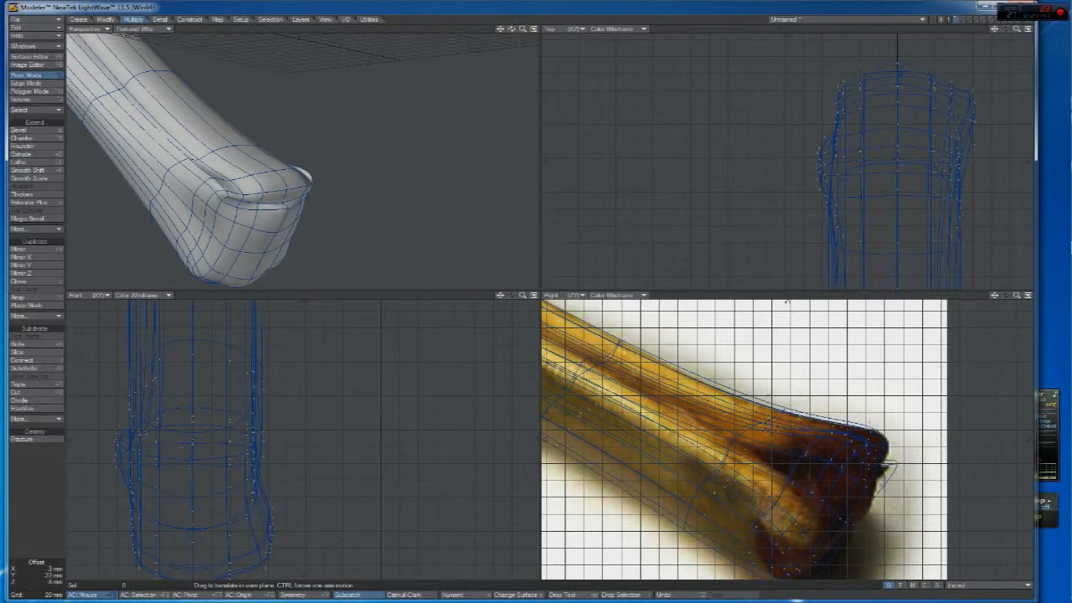
pyautogui.moveTo(512, 28); pyautogui.dragTo(444, 55)
pyautogui.moveTo(186, 168)
pyautogui.mouseDown()
pyautogui.moveTo(188, 188)
pyautogui.moveTo(191, 177)
pyautogui.mouseUp()
pyautogui.moveTo(509, 32); pyautogui.dragTo(370, 202)
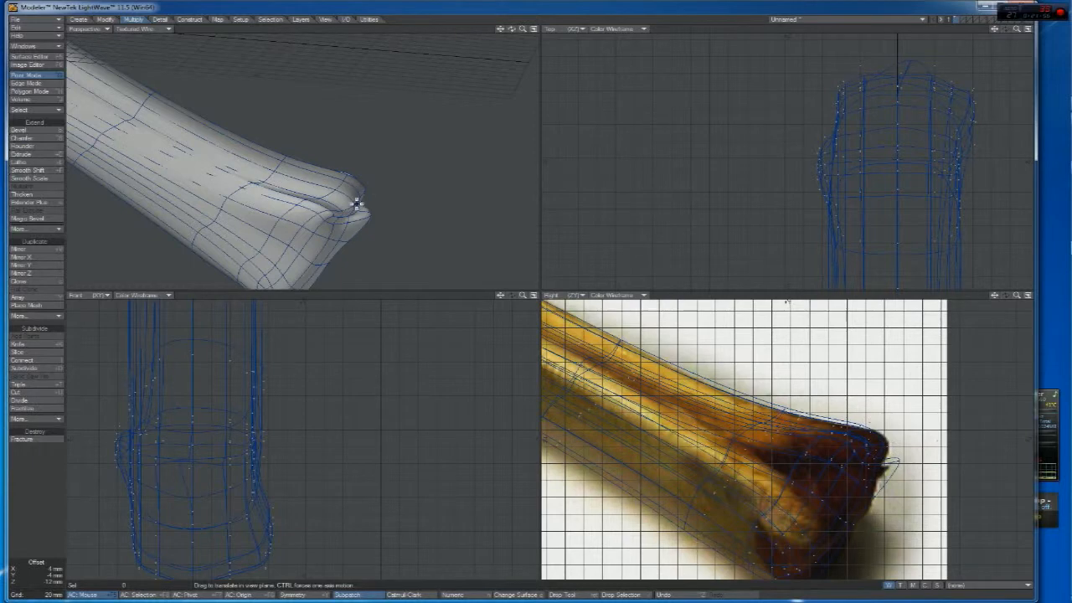
pyautogui.moveTo(512, 30); pyautogui.dragTo(221, 144)
pyautogui.moveTo(511, 29); pyautogui.dragTo(351, 164)
pyautogui.press('space')
pyautogui.press('space')
pyautogui.press('space')
pyautogui.press('space')
pyautogui.press('space')
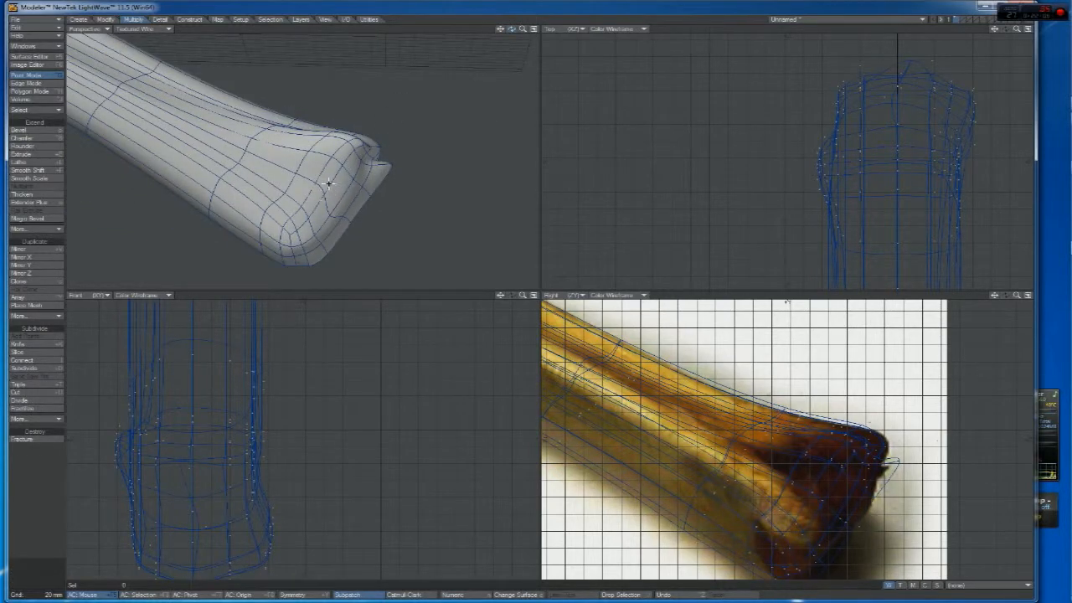
# Pull points on one side of the lower end outward, moving the last pair about 12 mm
pyautogui.press('space')
pyautogui.press('space')
pyautogui.press('t')
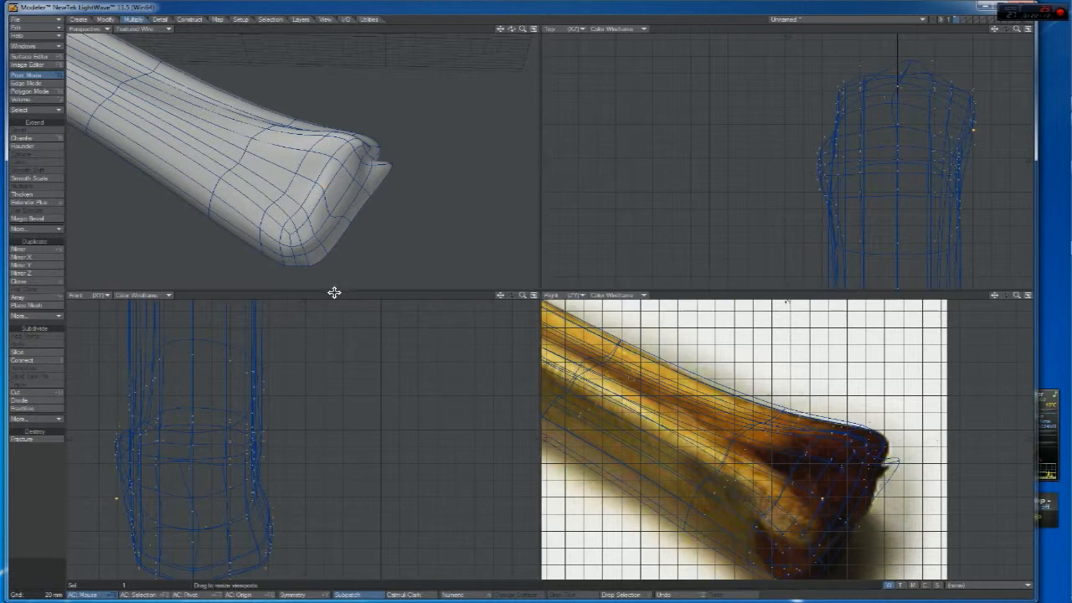
pyautogui.press('space')
pyautogui.click(287, 176)
pyautogui.press('t')
pyautogui.moveTo(252, 402); pyautogui.dragTo(240, 401)
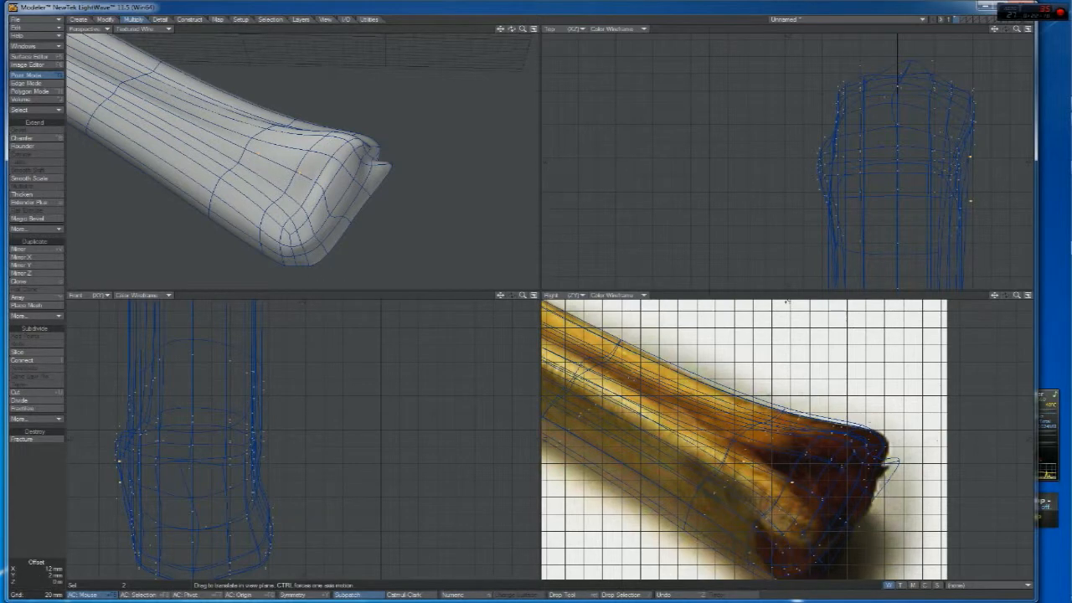
pyautogui.press('space')
pyautogui.press('/')
# Pull points on the opposite side of the lower end outward, moving the last one about 18 mm
pyautogui.moveTo(511, 30); pyautogui.dragTo(512, 37)
pyautogui.press('space')
pyautogui.press('space')
pyautogui.moveTo(258, 199); pyautogui.dragTo(271, 214)
pyautogui.press('t')
pyautogui.moveTo(342, 467); pyautogui.dragTo(348, 465)
pyautogui.press('space')
pyautogui.press('/')
pyautogui.press('t')
pyautogui.press('space')
pyautogui.press('space')
pyautogui.click(268, 202)
pyautogui.press('t')
pyautogui.moveTo(304, 463); pyautogui.dragTo(315, 461)
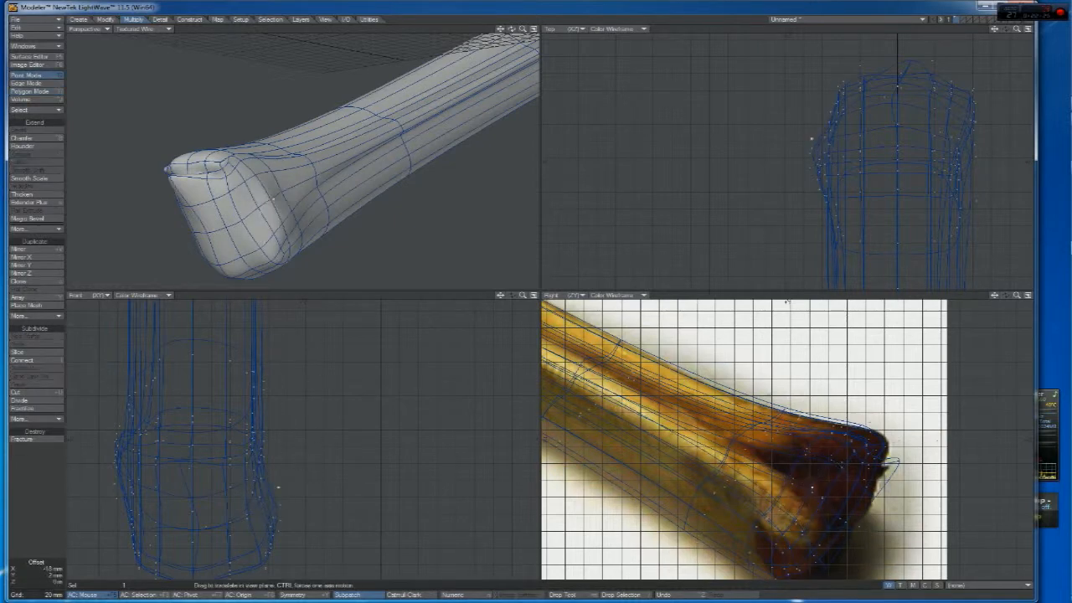
pyautogui.press('space')
pyautogui.press('/')
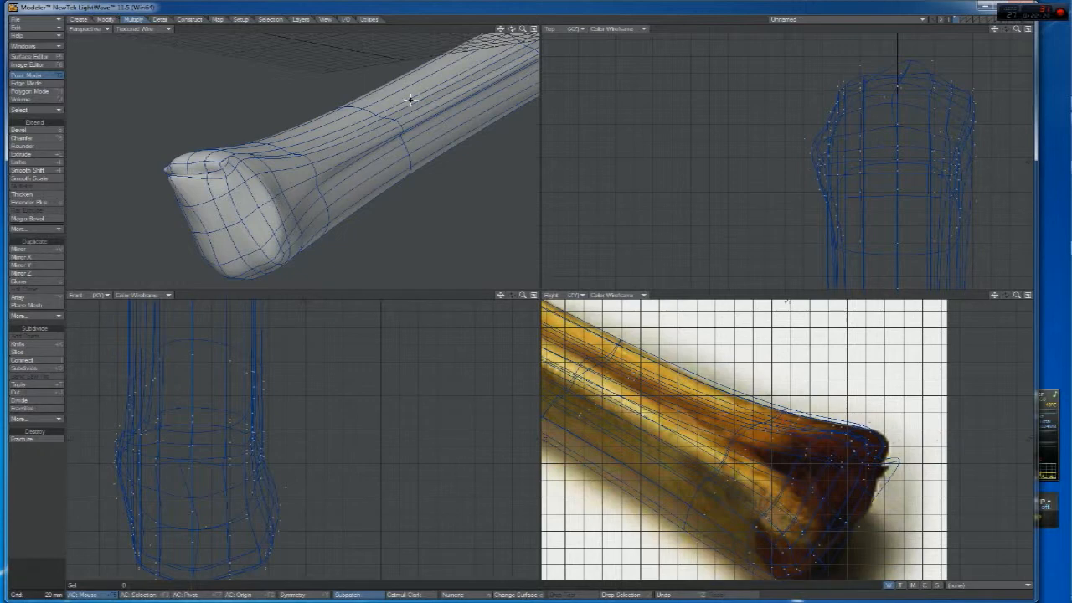
# Select the two polygons behind one corner of the lower end's notch and move them outward
pyautogui.moveTo(511, 28); pyautogui.dragTo(590, 28)
pyautogui.scroll(-1, 265, 191)
pyautogui.press('space')
pyautogui.press('space')
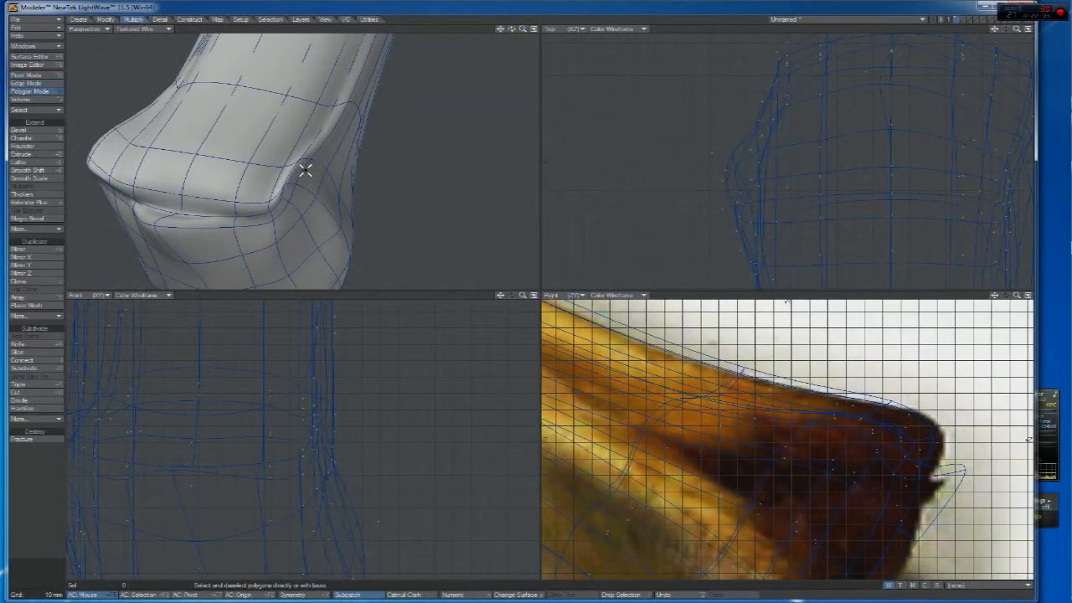
pyautogui.moveTo(512, 29)
pyautogui.mouseDown()
pyautogui.moveTo(535, 36)
pyautogui.moveTo(519, 19)
pyautogui.moveTo(511, 48)
pyautogui.mouseUp()
pyautogui.press('space')
pyautogui.press('space')
pyautogui.press('space')
pyautogui.click(274, 170)
pyautogui.click(262, 174)
pyautogui.press('t')
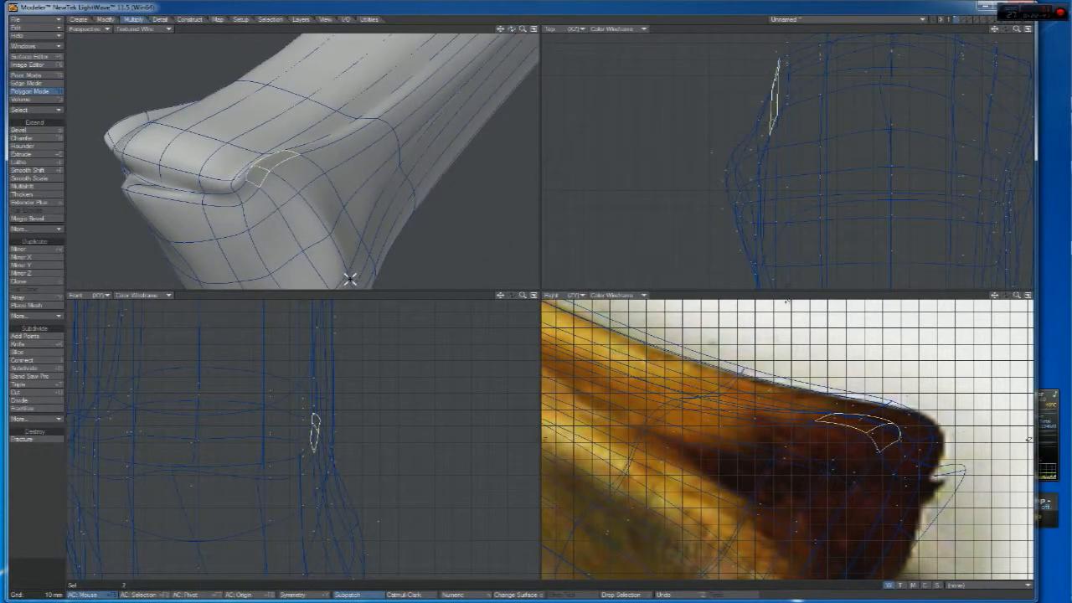
pyautogui.moveTo(359, 410); pyautogui.dragTo(343, 427)
pyautogui.press('space')
pyautogui.press('/')
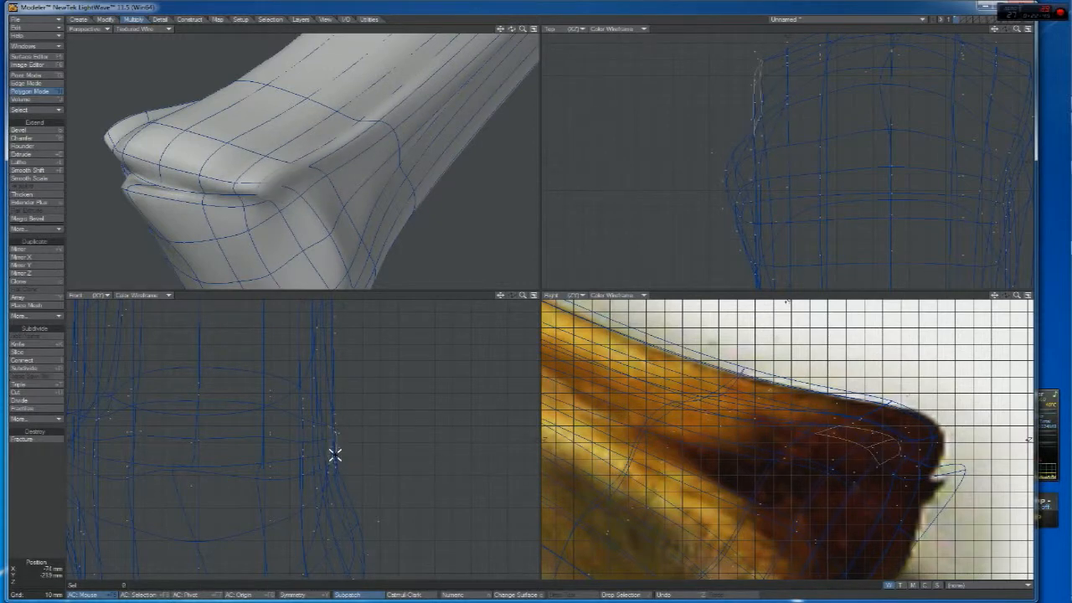
# Reposition the four polygons behind the notch's opposite corner in the Front and Right viewports
pyautogui.moveTo(511, 28)
pyautogui.mouseDown()
pyautogui.moveTo(448, 37)
pyautogui.moveTo(511, 37)
pyautogui.mouseUp()
pyautogui.moveTo(261, 226)
pyautogui.mouseDown()
pyautogui.moveTo(263, 215)
pyautogui.moveTo(273, 225)
pyautogui.mouseUp()
pyautogui.press('t')
pyautogui.moveTo(136, 440)
pyautogui.mouseDown()
pyautogui.moveTo(139, 459)
pyautogui.moveTo(129, 419)
pyautogui.moveTo(140, 443)
pyautogui.mouseUp()
pyautogui.moveTo(832, 447); pyautogui.dragTo(820, 466)
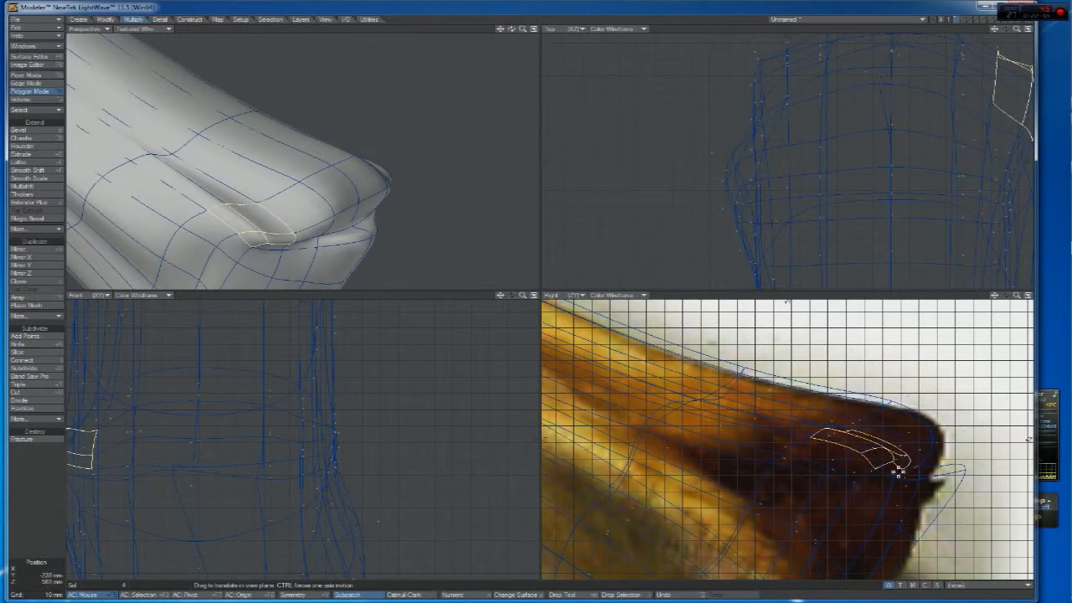
pyautogui.moveTo(896, 462); pyautogui.dragTo(896, 460)
pyautogui.press('space')
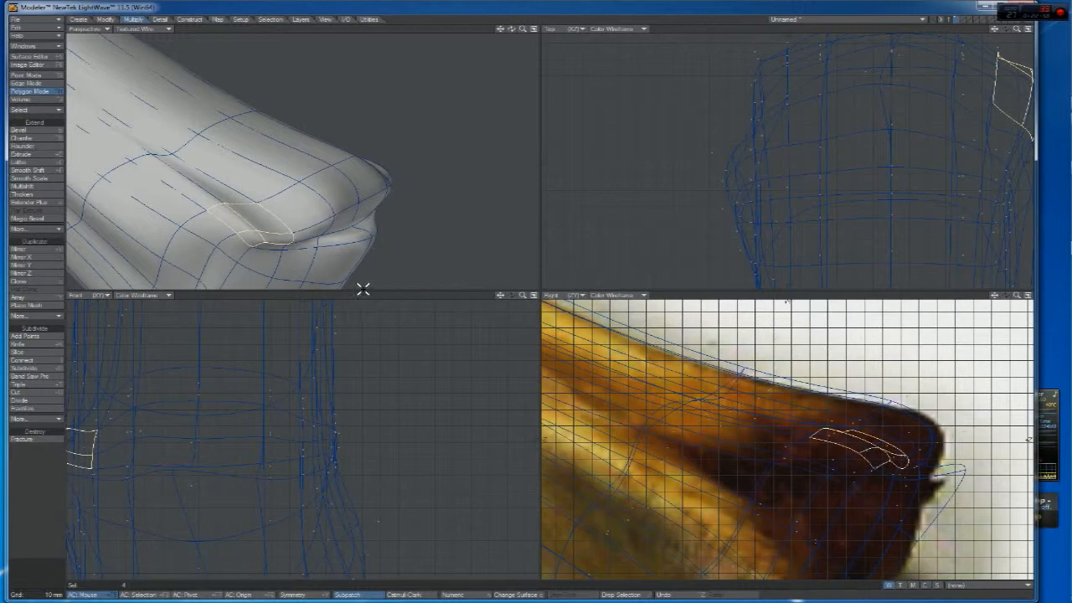
pyautogui.press('/')
# Move single points above and below the notch's corner in the Perspective viewport to refine its shape
pyautogui.moveTo(511, 28); pyautogui.dragTo(493, 33)
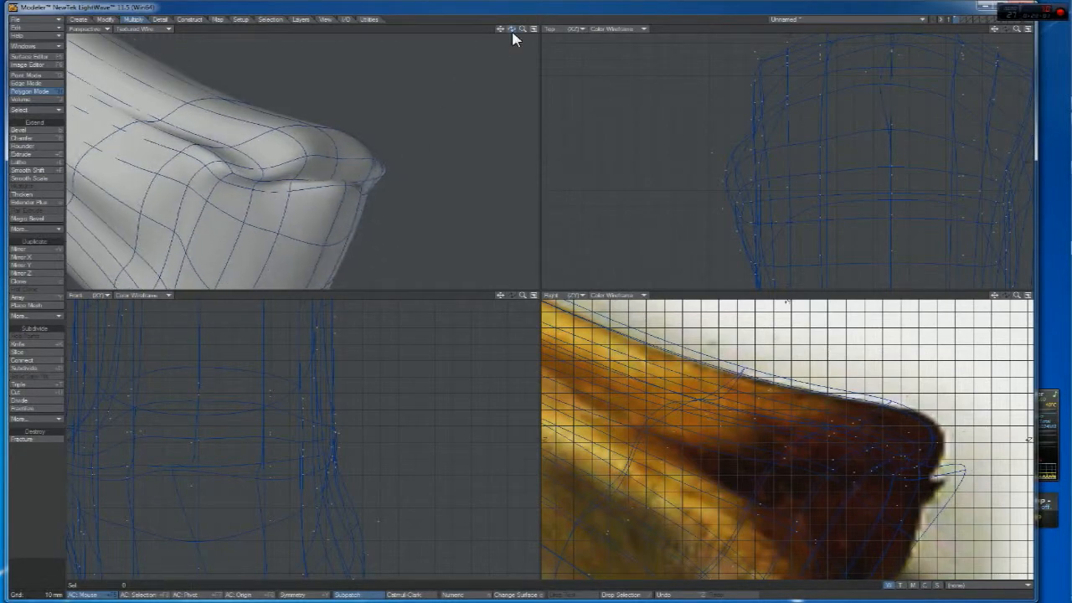
pyautogui.press('space')
pyautogui.click(254, 194)
pyautogui.press('t')
pyautogui.moveTo(253, 196); pyautogui.dragTo(247, 220)
pyautogui.press('space')
pyautogui.click(263, 169)
pyautogui.press('t')
pyautogui.moveTo(263, 170); pyautogui.dragTo(269, 154)
pyautogui.press('space')
pyautogui.press('/')
# Lower a point on the shaft's upper face near the lower end in the Right viewport
pyautogui.moveTo(522, 29)
pyautogui.mouseDown()
pyautogui.moveTo(461, 33)
pyautogui.moveTo(501, 33)
pyautogui.mouseUp()
pyautogui.click(266, 204)
pyautogui.press('t')
pyautogui.moveTo(828, 495); pyautogui.dragTo(828, 530)
pyautogui.press('space')
pyautogui.press('/')
pyautogui.click(287, 107)
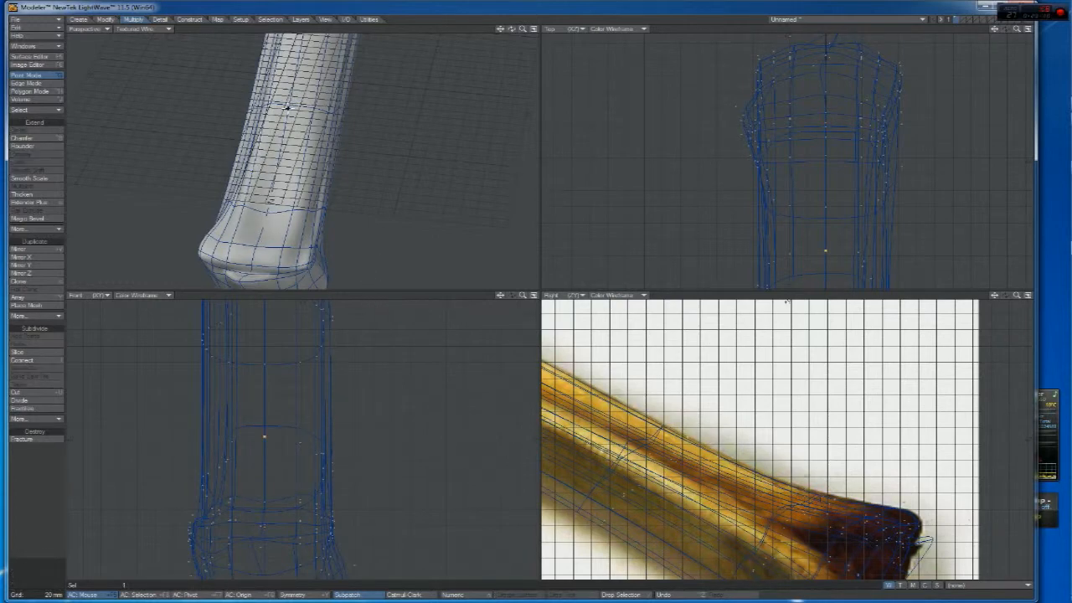
pyautogui.press('/')
# Raise a midline point farther up the shaft in the Right viewport
pyautogui.moveTo(500, 32); pyautogui.dragTo(473, 171)
pyautogui.click(291, 49)
pyautogui.press('t')
pyautogui.moveTo(695, 532); pyautogui.dragTo(704, 508)
pyautogui.press('space')
pyautogui.press('/')
# Select the two points flanking the shaft's midline and scale their spacing with Stretch in the Front viewport
pyautogui.press('space')
pyautogui.press('space')
pyautogui.press('space')
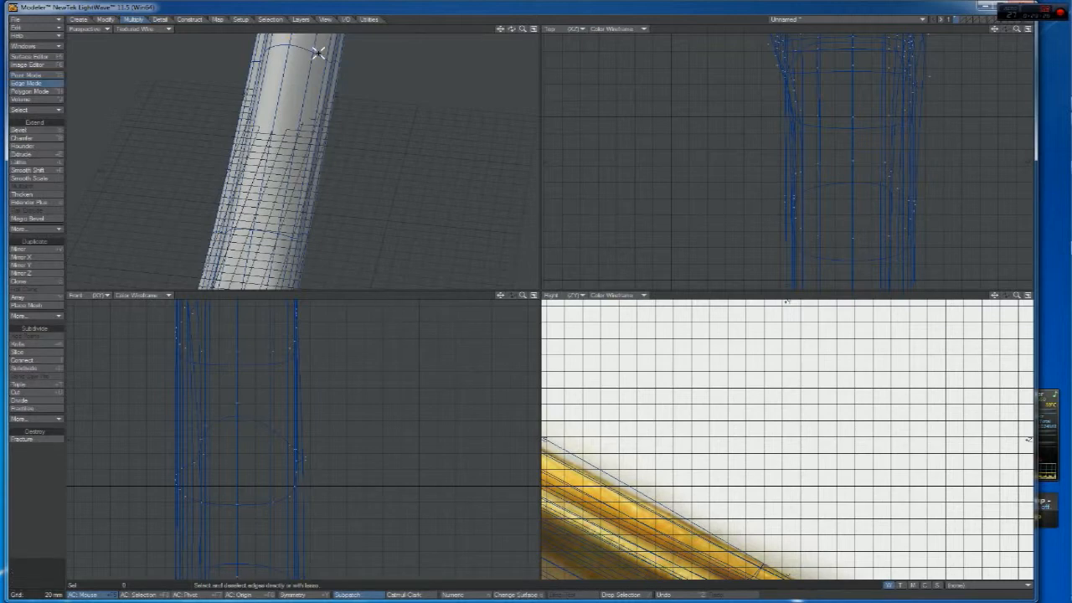
pyautogui.click(316, 51)
pyautogui.keyDown('shift'); pyautogui.click(271, 48); pyautogui.keyUp('shift')
pyautogui.press('h')
pyautogui.moveTo(241, 425); pyautogui.dragTo(227, 429)
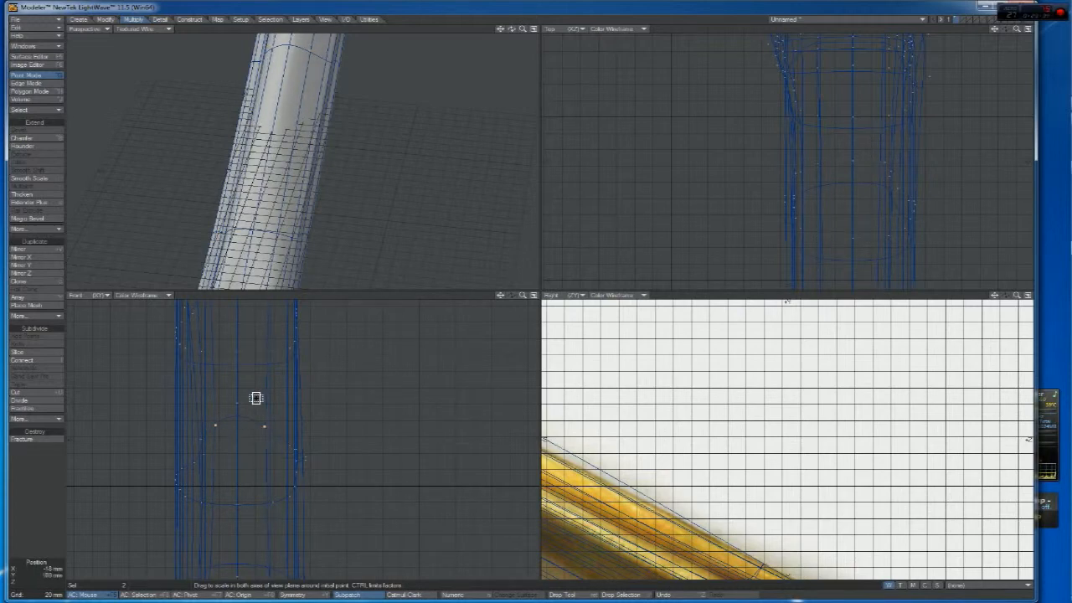
pyautogui.press('space')
pyautogui.press('/')
# Set the Perspective viewport to Texture shading and inspect the whole bone from the opposite side
pyautogui.moveTo(500, 30); pyautogui.dragTo(499, 3)
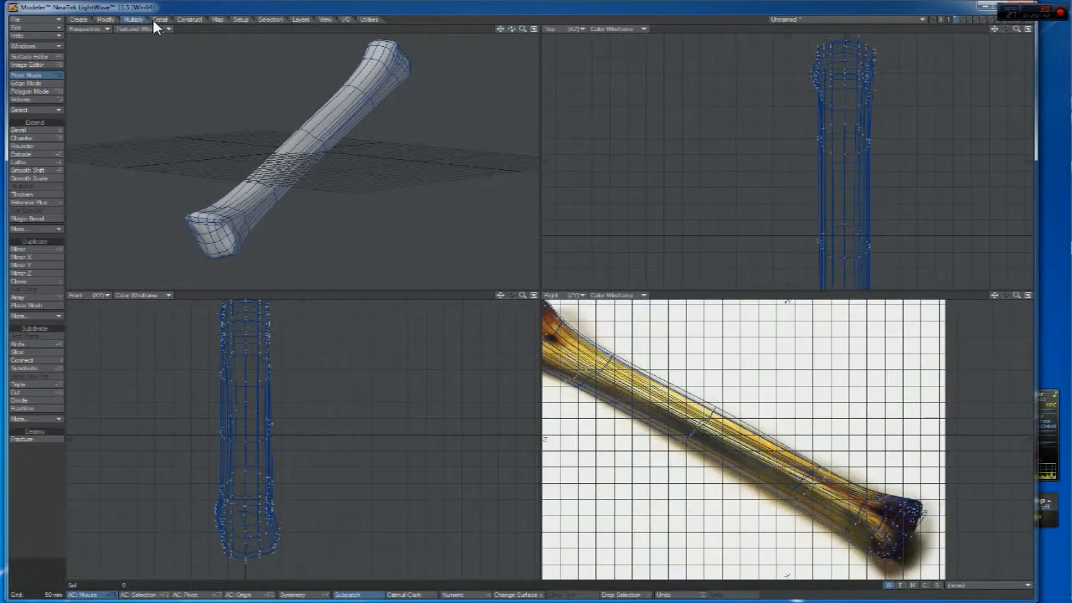
pyautogui.click(146, 30)
pyautogui.click(139, 73)
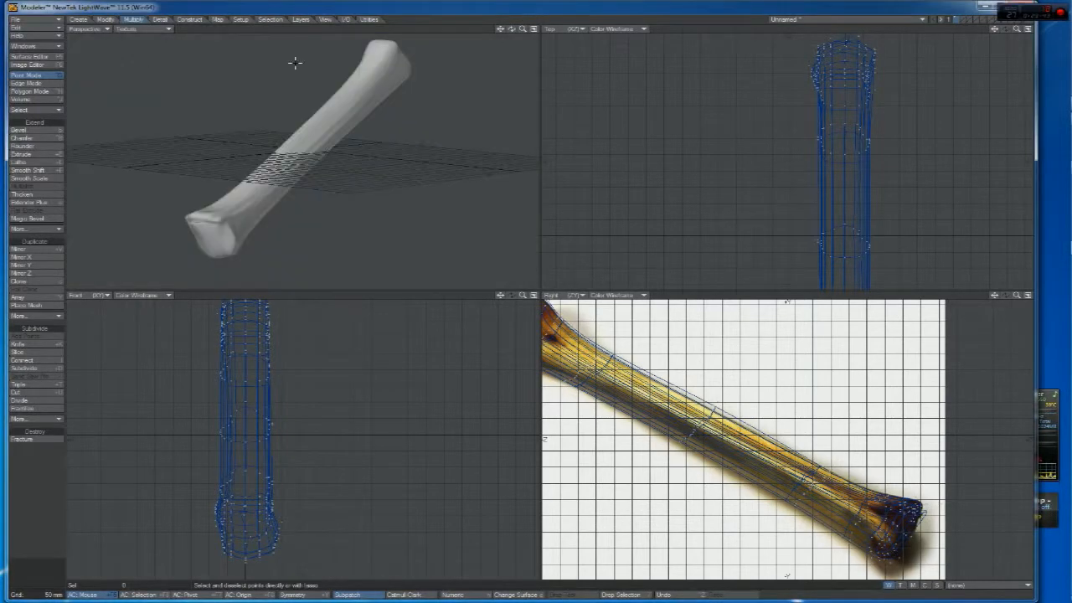
pyautogui.moveTo(511, 29); pyautogui.dragTo(320, 77)
pyautogui.moveTo(511, 28); pyautogui.dragTo(568, 30)
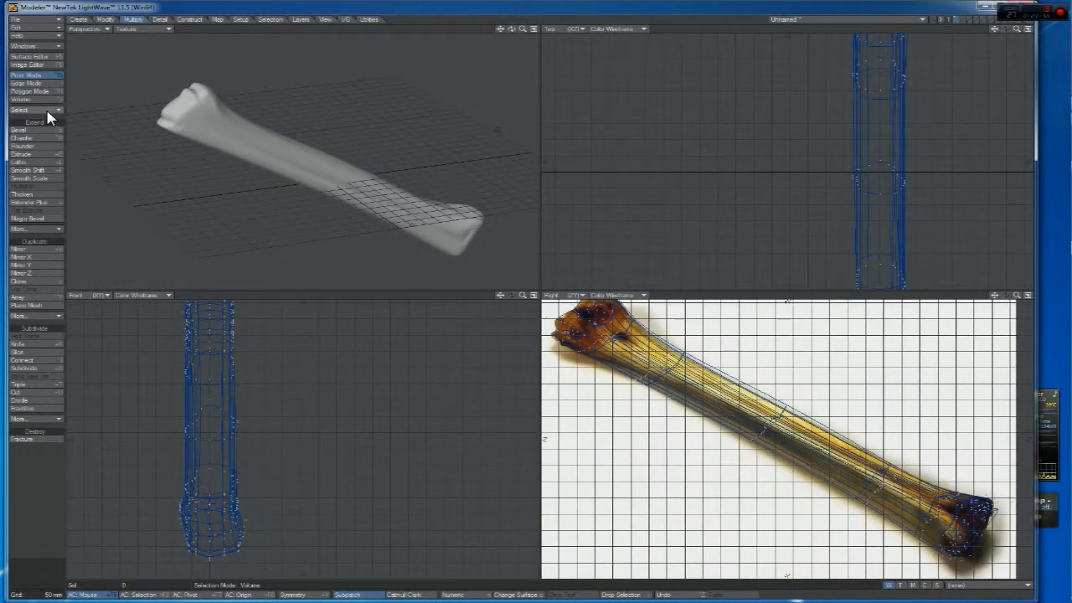
# Assign a surface named Bone to all polygons of the bone, and clear the selection
pyautogui.press('space')
pyautogui.press('space')
pyautogui.moveTo(235, 132); pyautogui.dragTo(210, 147)
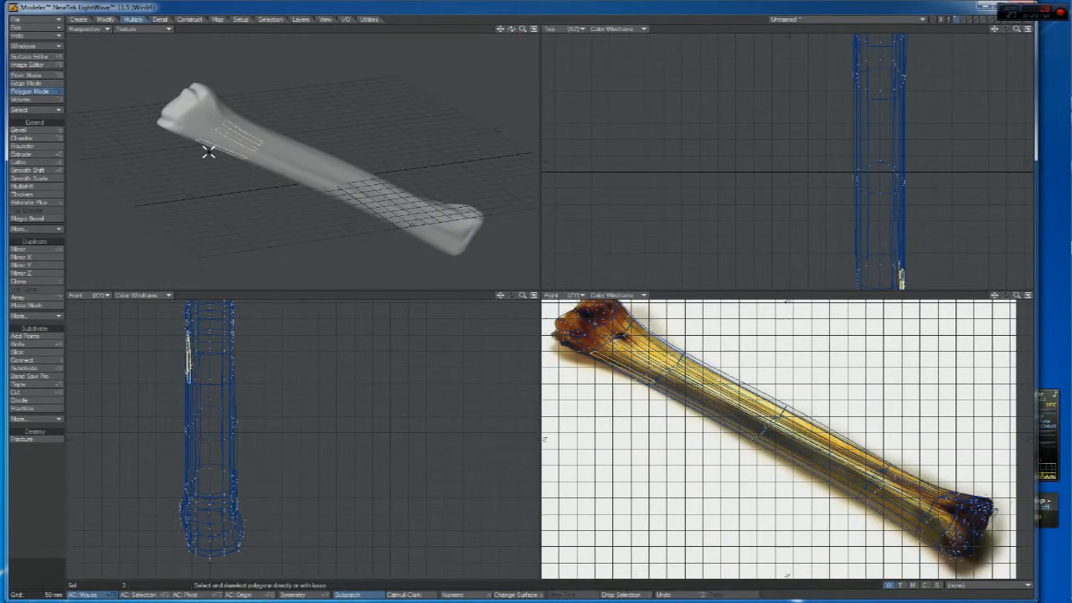
pyautogui.press('q')
pyautogui.write('Bone')
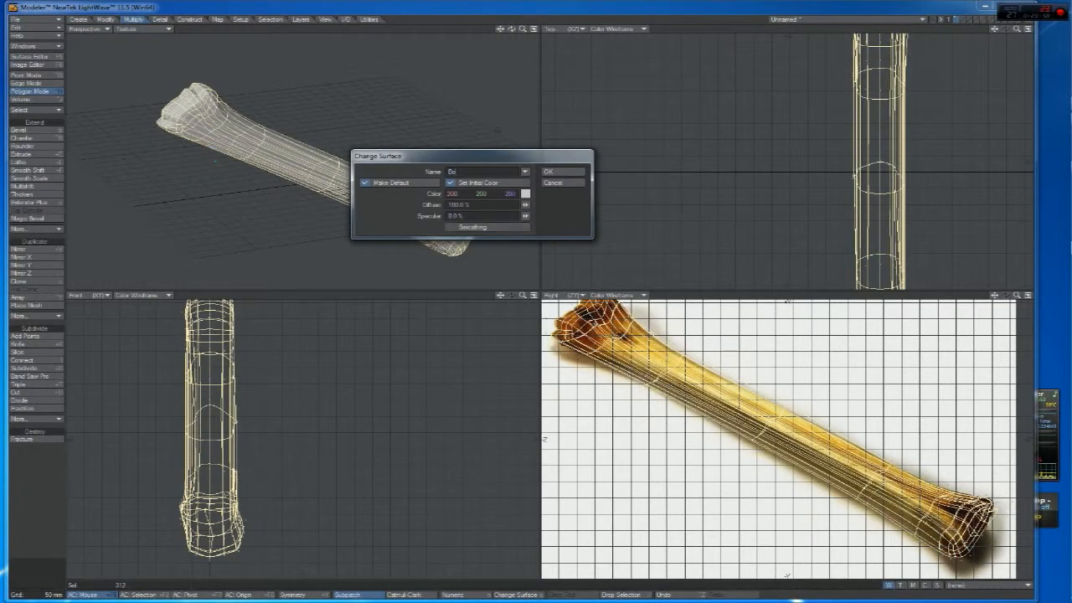
pyautogui.press('Return')
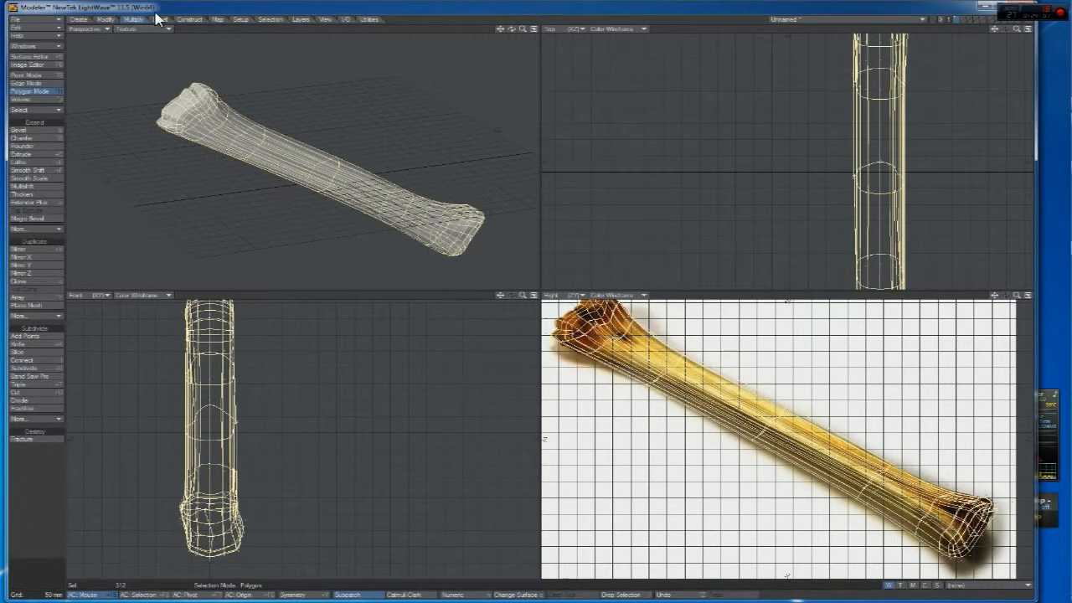
pyautogui.click(225, 36)
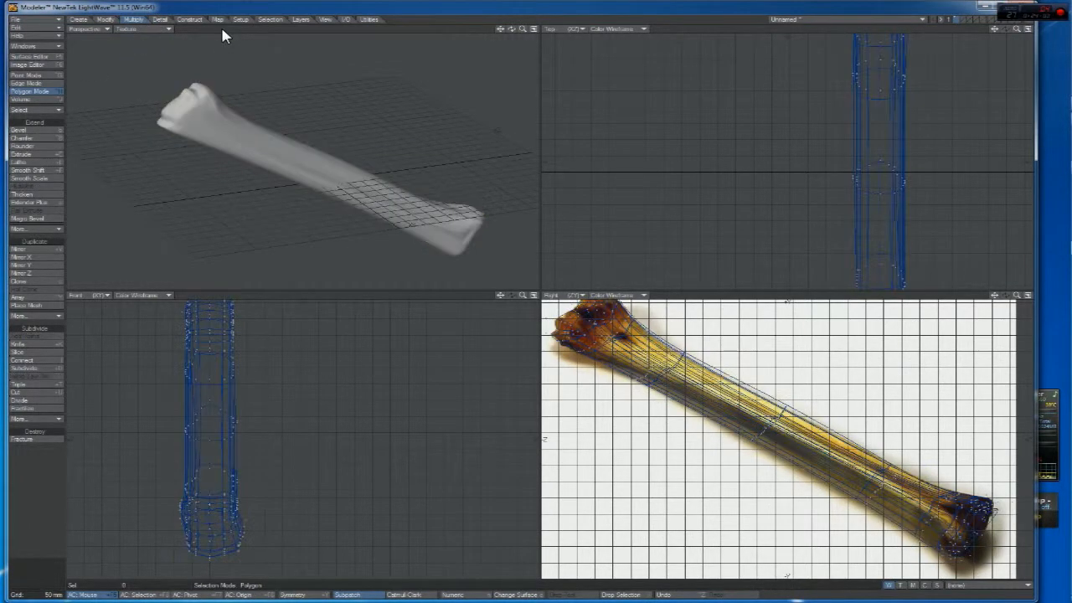
# Give the Bone surface's color an image map of the deer bone picture with Cubic projection and automatic sizing
pyautogui.click(54, 56)
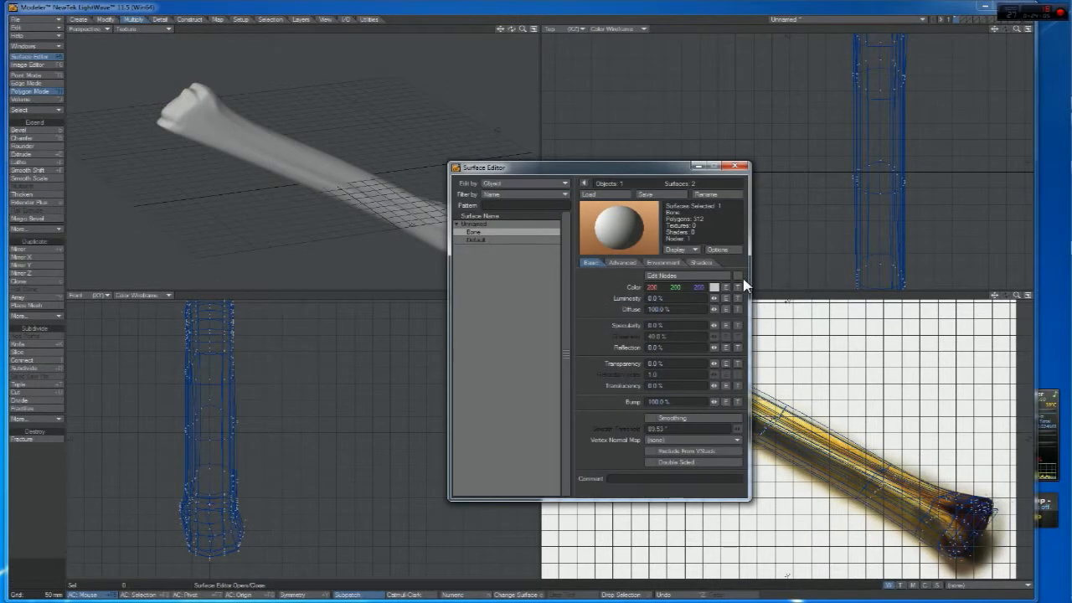
pyautogui.click(737, 286)
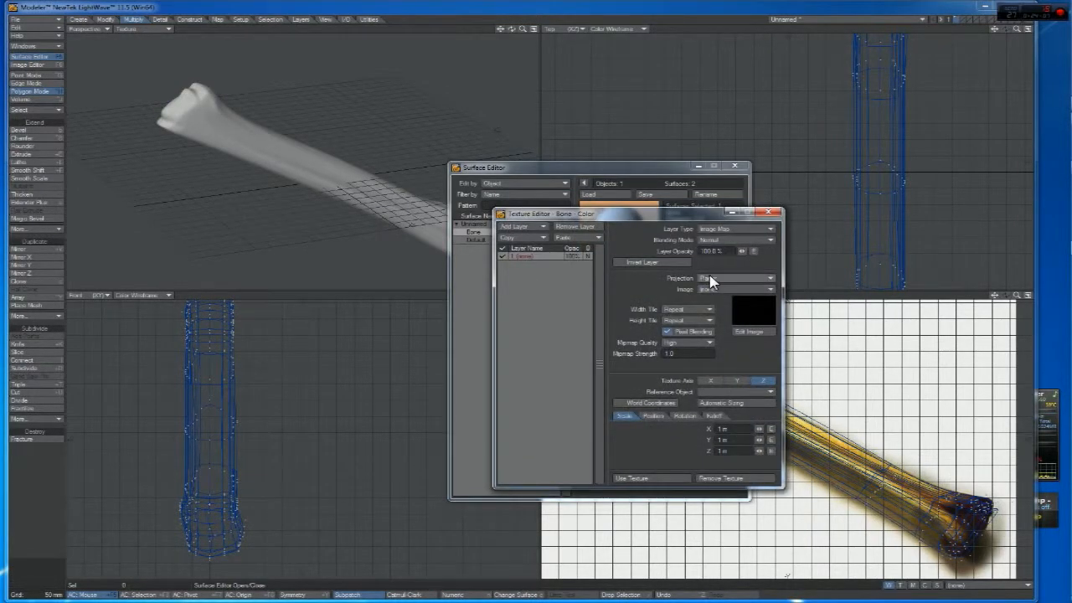
pyautogui.click(710, 281)
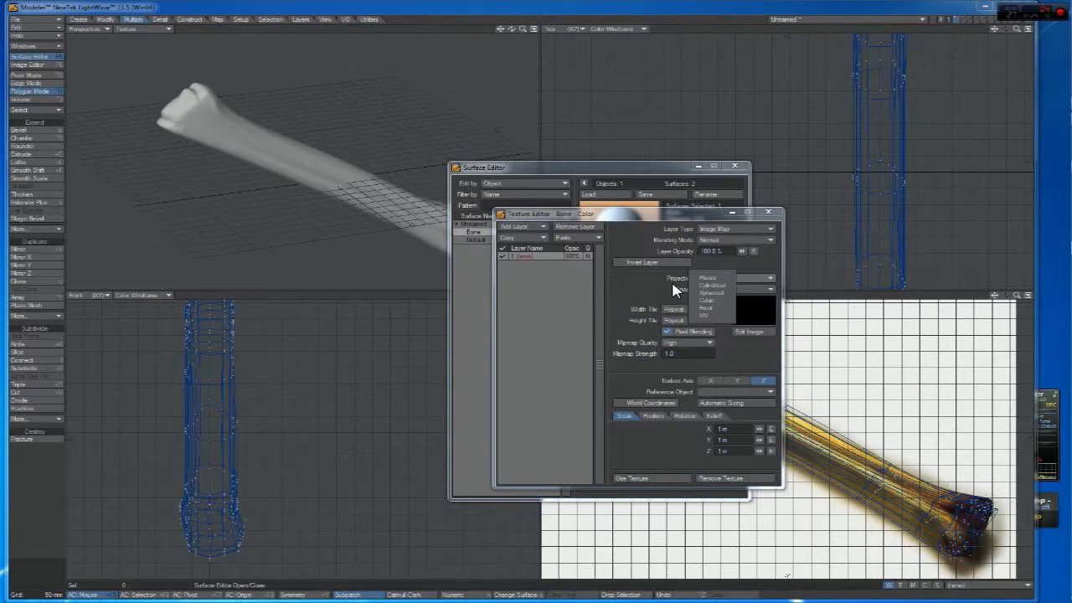
pyautogui.click(673, 293)
pyautogui.click(723, 277)
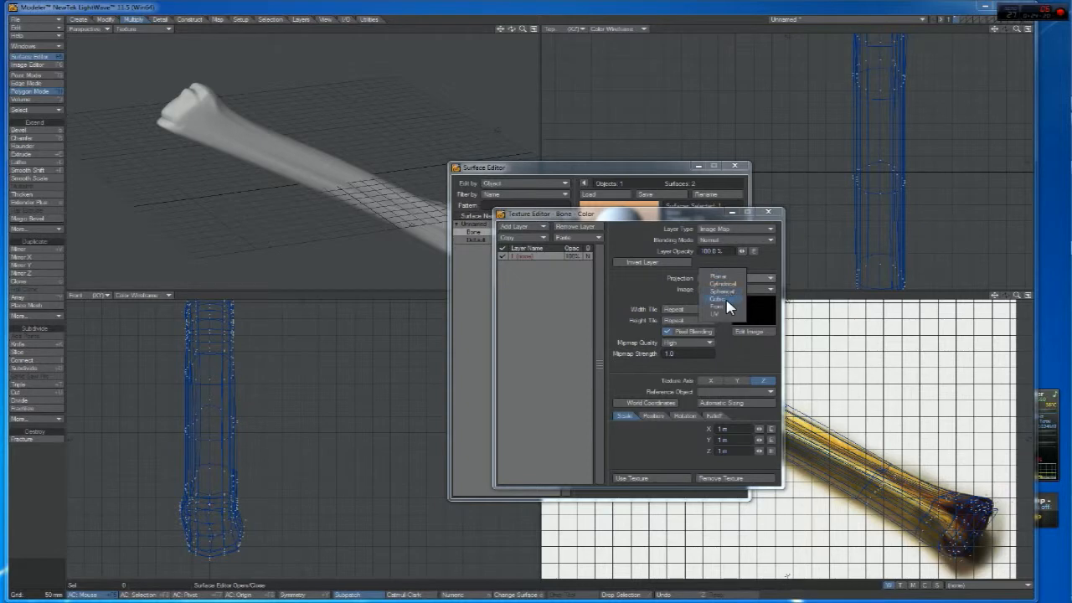
pyautogui.click(718, 299)
pyautogui.click(717, 292)
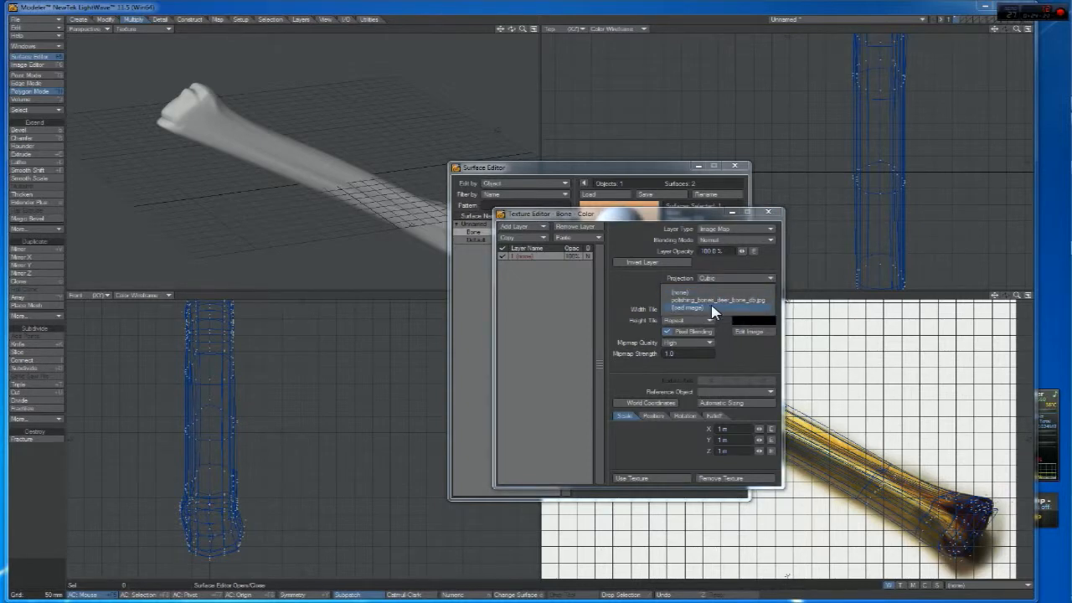
pyautogui.click(713, 308)
pyautogui.click(711, 403)
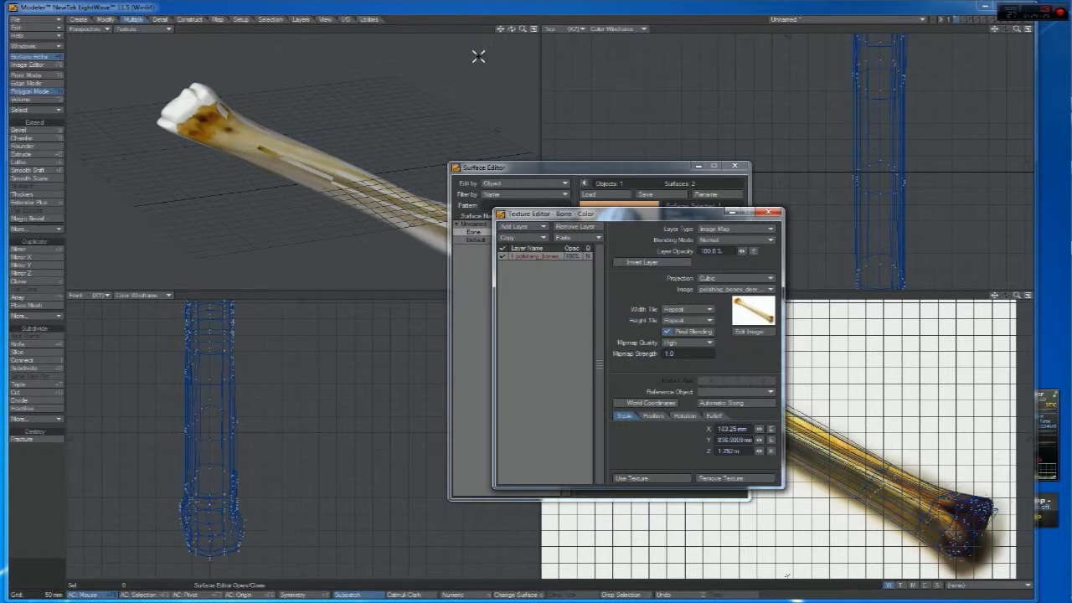
# Assign the Bone surface to a polygon in the white streak along the shaft, and deselect it
pyautogui.moveTo(521, 28); pyautogui.dragTo(521, 28)
pyautogui.moveTo(501, 28); pyautogui.dragTo(512, 29)
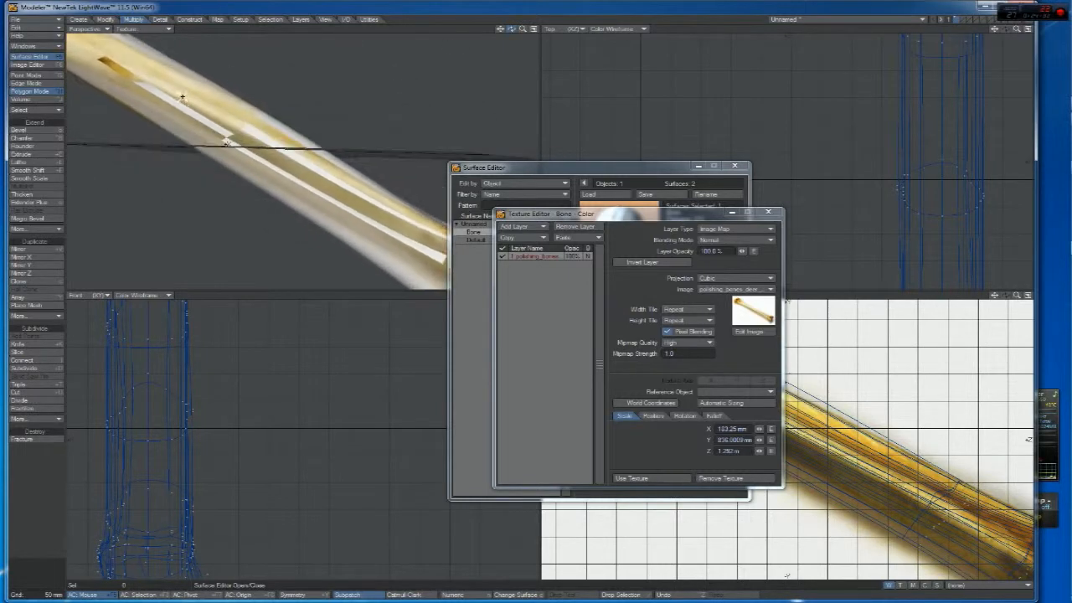
pyautogui.click(189, 112)
pyautogui.press('q')
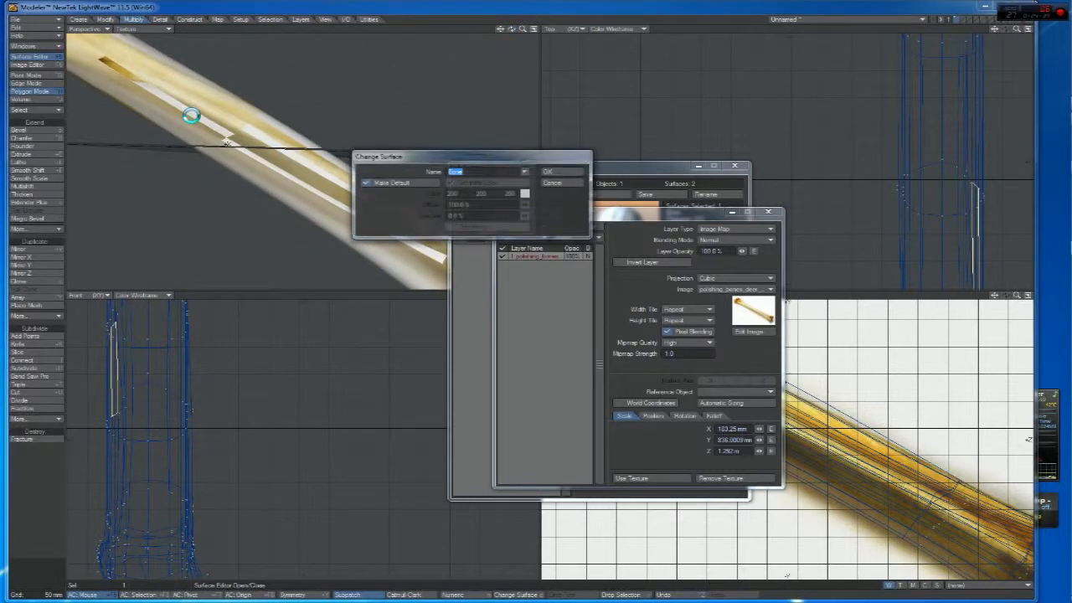
pyautogui.click(553, 174)
pyautogui.press('/')
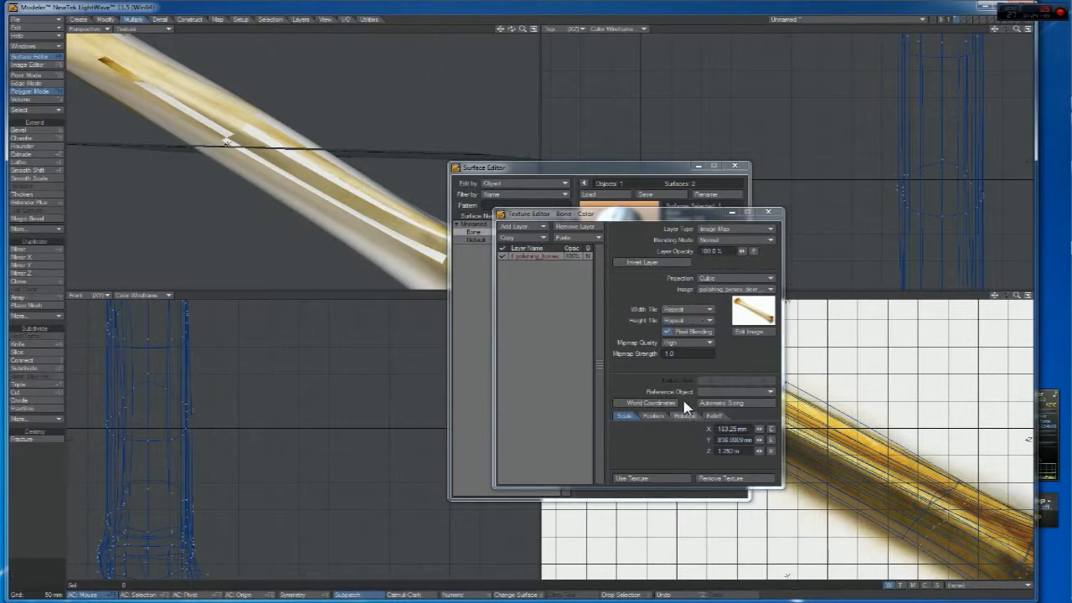
# Set the texture's width and height tiling to Reset and its heading rotation to 357.42°
pyautogui.click(681, 308)
pyautogui.click(642, 300)
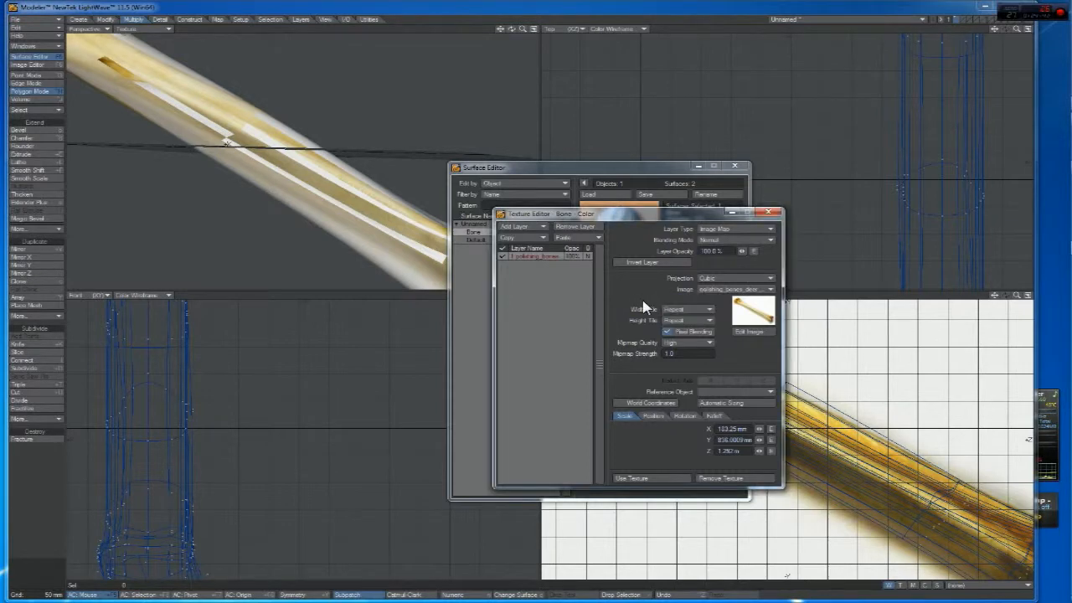
pyautogui.click(684, 310)
pyautogui.click(682, 304)
pyautogui.click(684, 321)
pyautogui.click(680, 315)
pyautogui.moveTo(759, 428)
pyautogui.mouseDown()
pyautogui.moveTo(807, 429)
pyautogui.moveTo(753, 429)
pyautogui.mouseUp()
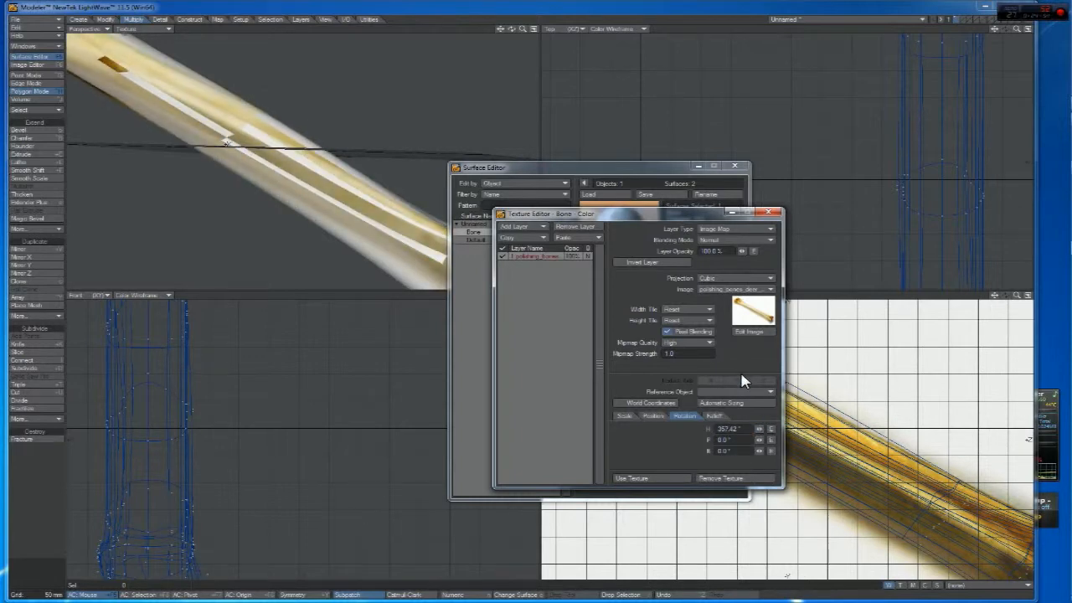
# Change the texture to Planar projection on the X axis and set its heading rotation to 0°
pyautogui.click(725, 278)
pyautogui.click(716, 266)
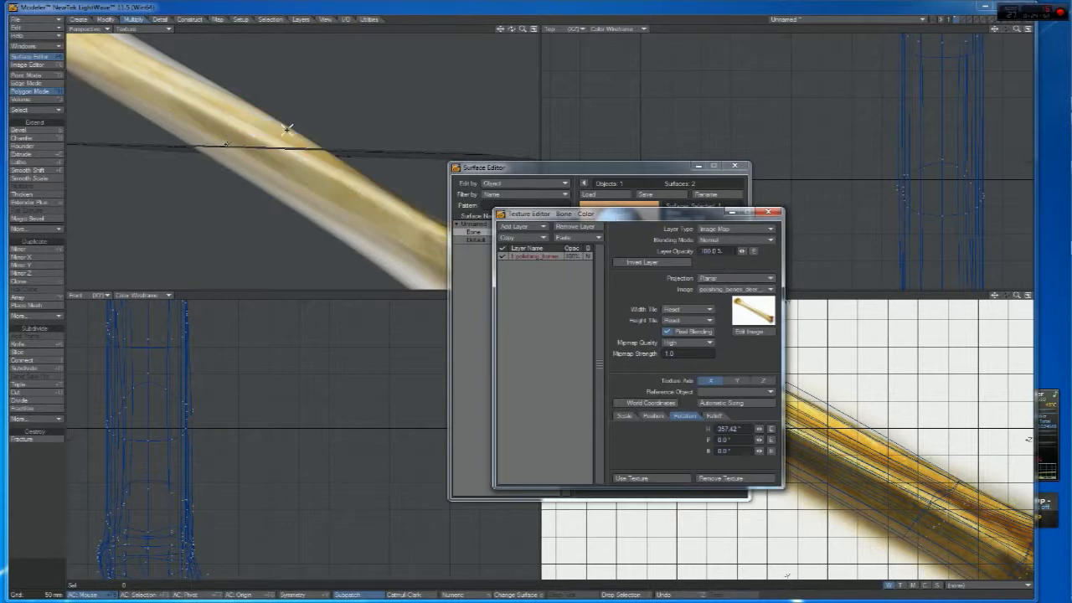
pyautogui.moveTo(522, 30)
pyautogui.mouseDown()
pyautogui.moveTo(469, 35)
pyautogui.moveTo(540, 29)
pyautogui.mouseUp()
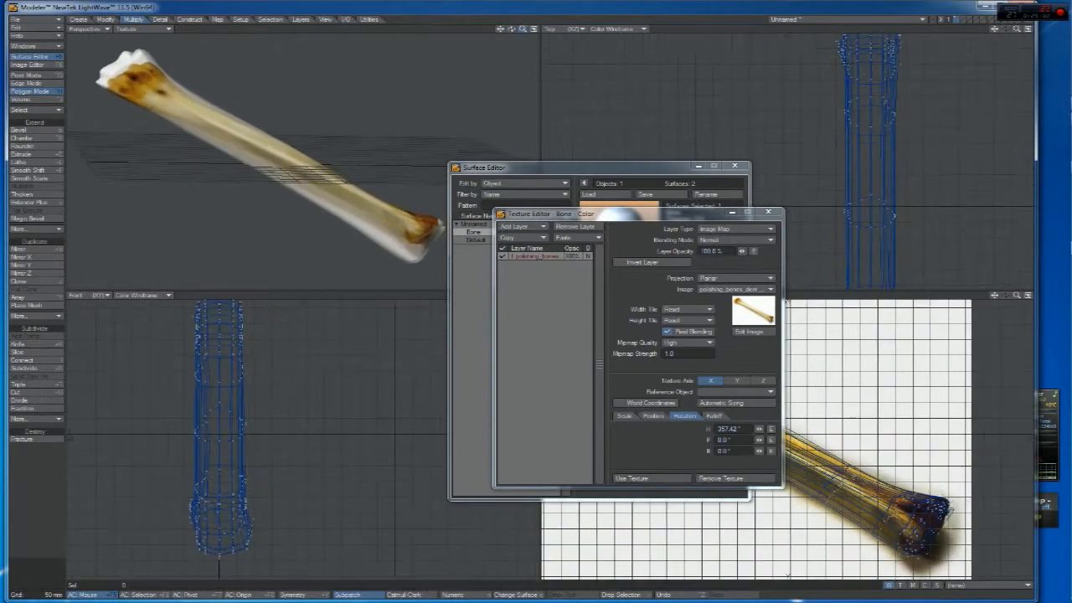
pyautogui.moveTo(759, 427); pyautogui.dragTo(444, 397)
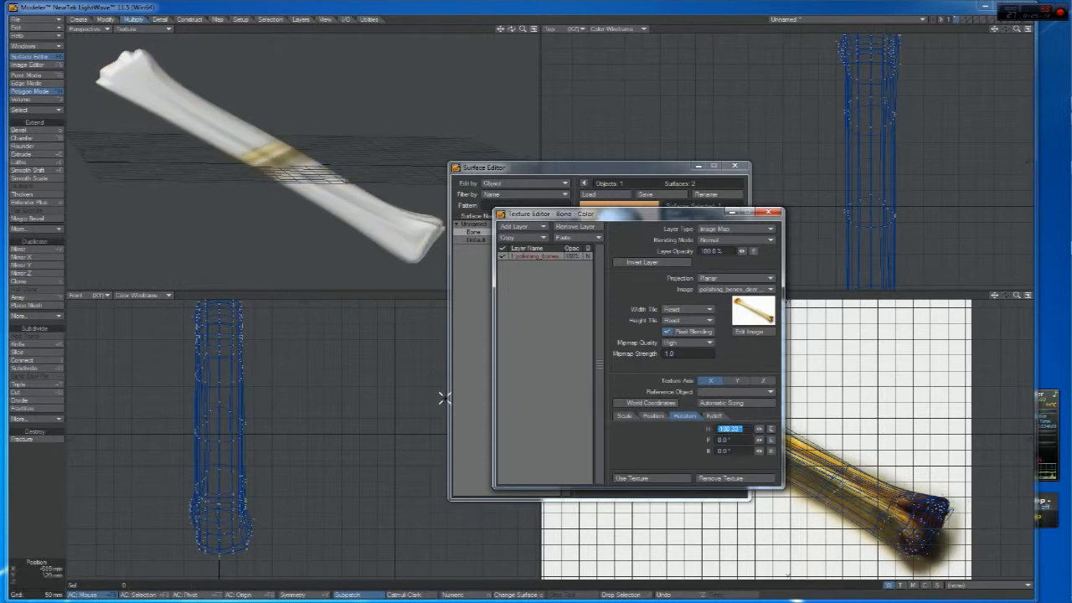
pyautogui.write('0')
pyautogui.press('Return')
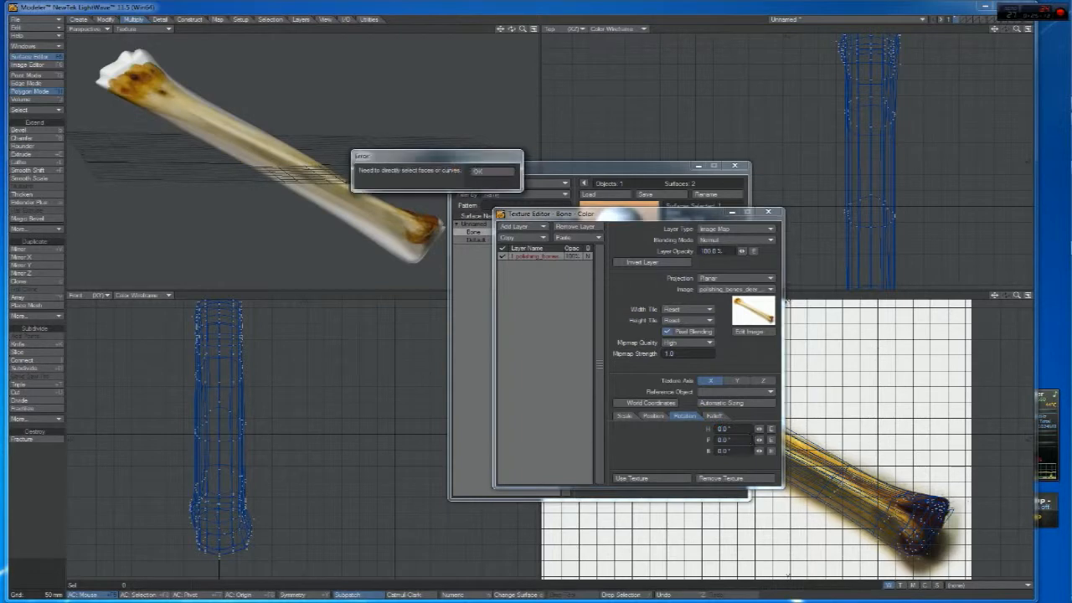
# Dismiss the error and shift the bone texture's position to about -97 mm on X and about 15 mm on Z
pyautogui.click(483, 172)
pyautogui.moveTo(758, 439); pyautogui.dragTo(762, 439)
pyautogui.click(653, 416)
pyautogui.moveTo(758, 439); pyautogui.dragTo(752, 440)
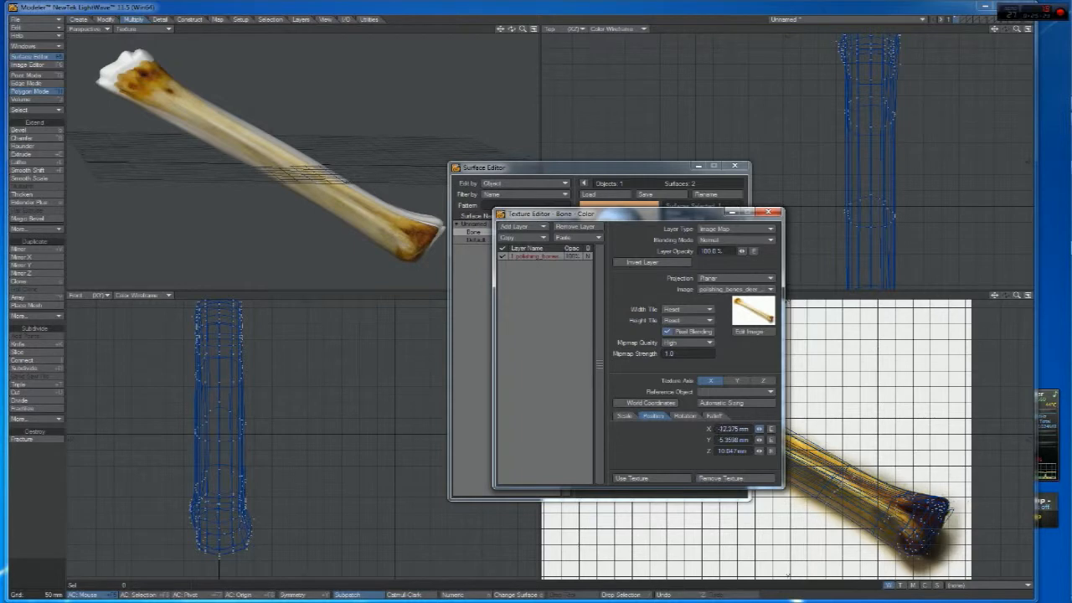
pyautogui.moveTo(764, 455); pyautogui.dragTo(761, 442)
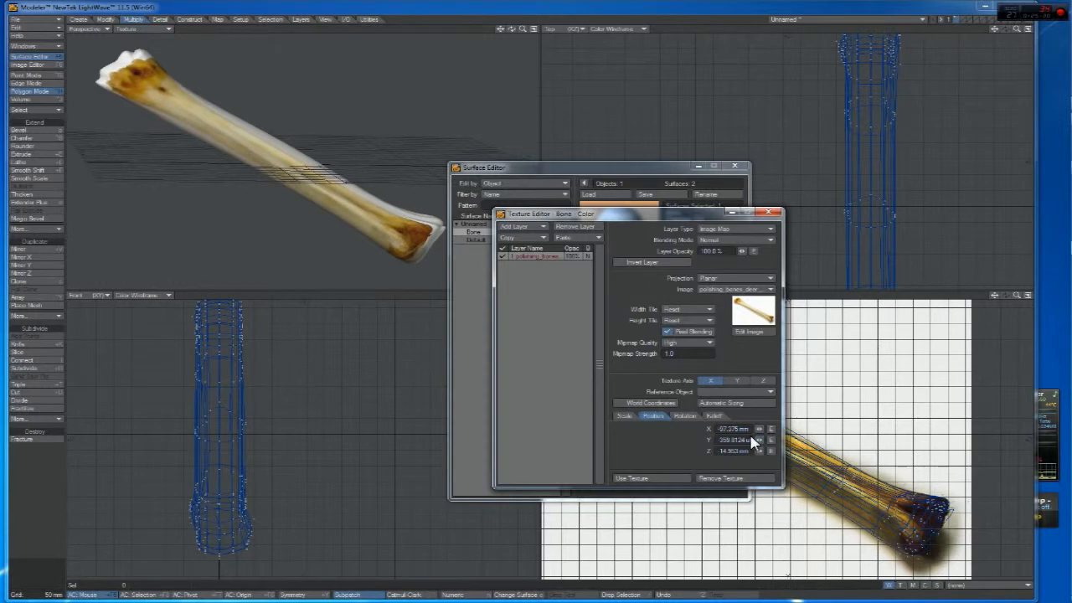
# Set the bone texture's scale to about 198 mm on X, 861 mm on Y and 1.377 m on Z, and check it all round
pyautogui.click(629, 416)
pyautogui.moveTo(759, 440); pyautogui.dragTo(761, 440)
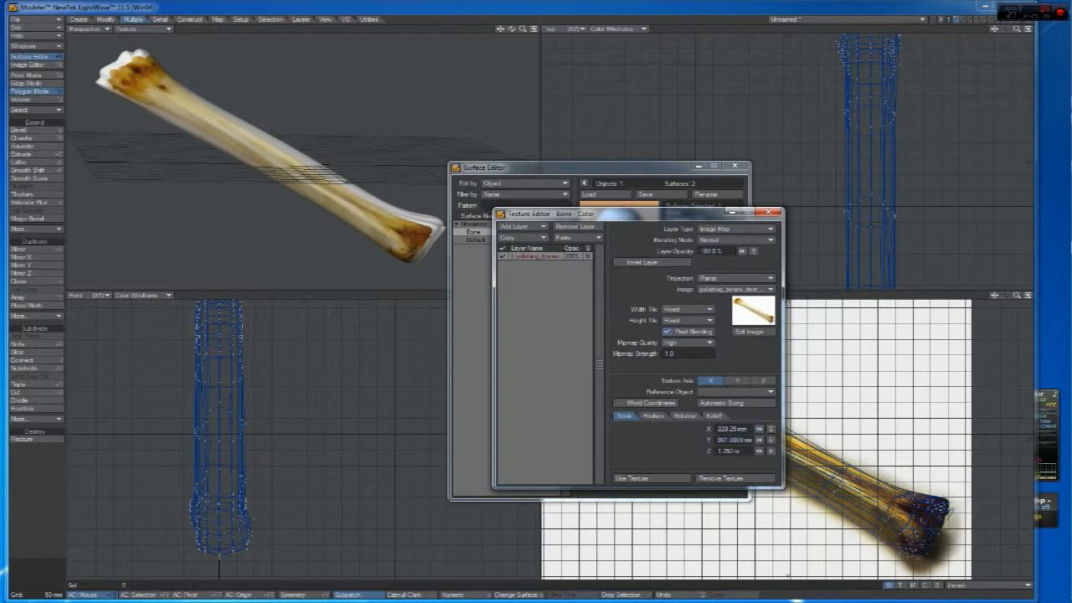
pyautogui.moveTo(759, 451); pyautogui.dragTo(759, 451)
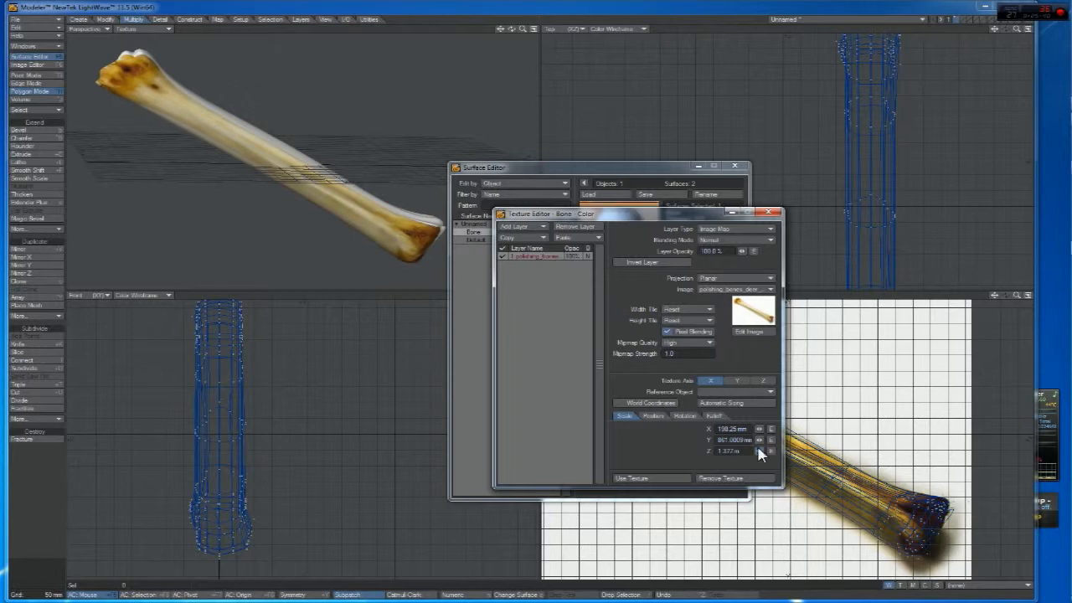
pyautogui.moveTo(511, 28)
pyautogui.mouseDown()
pyautogui.moveTo(461, 38)
pyautogui.moveTo(607, 37)
pyautogui.moveTo(479, 31)
pyautogui.moveTo(456, 58)
pyautogui.moveTo(536, 30)
pyautogui.moveTo(611, 26)
pyautogui.moveTo(481, 29)
pyautogui.moveTo(508, 30)
pyautogui.mouseUp()
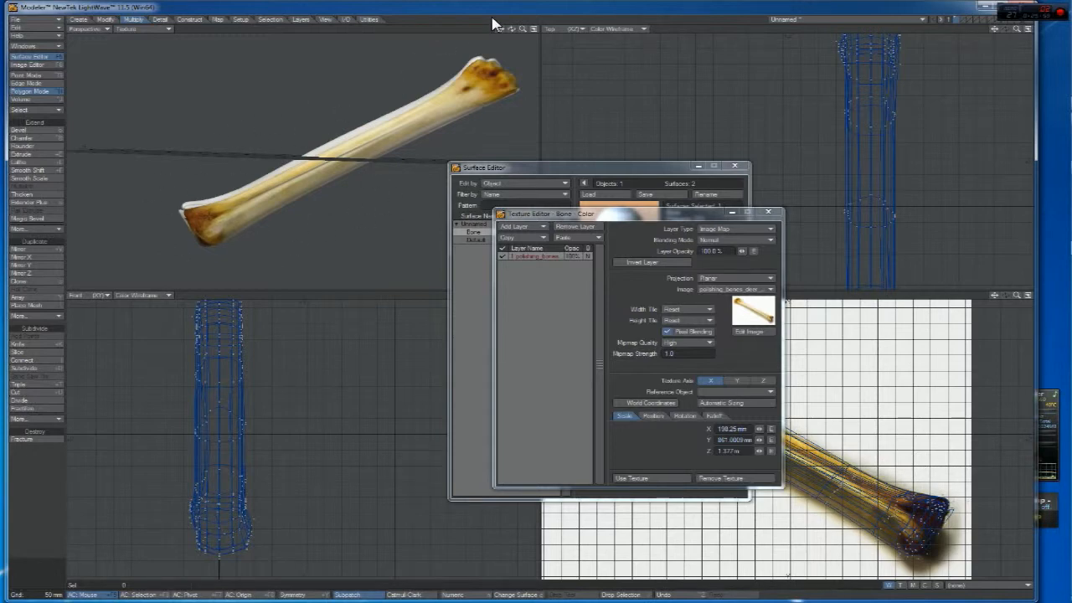
pyautogui.moveTo(511, 27)
pyautogui.mouseDown()
pyautogui.moveTo(477, 30)
pyautogui.moveTo(526, 31)
pyautogui.mouseUp()
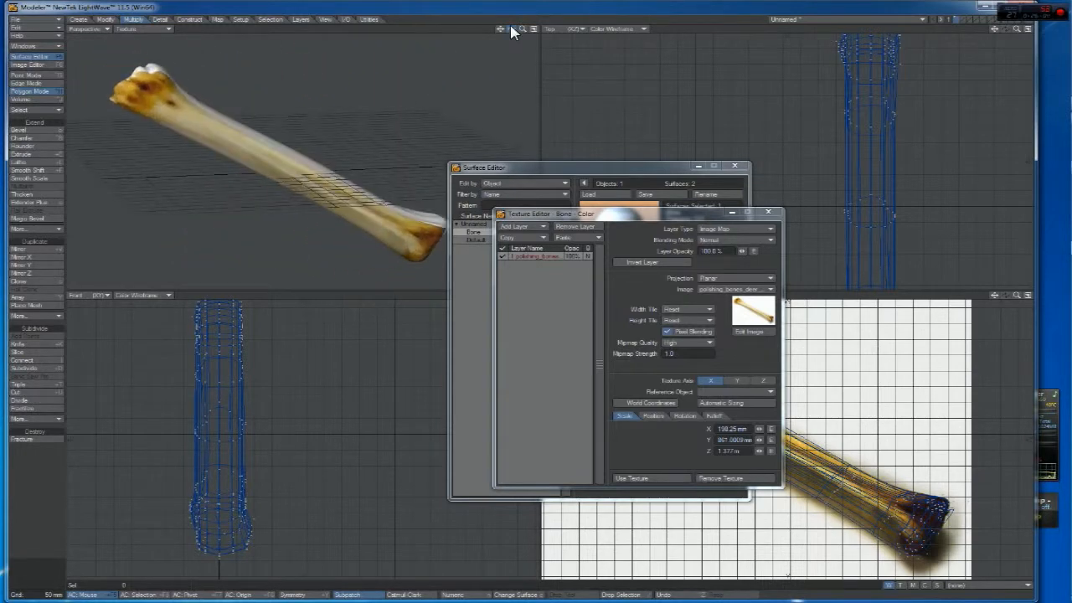
# Remove the image texture from the Bone surface's color and close the Surface Editor
pyautogui.click(739, 478)
pyautogui.click(734, 166)
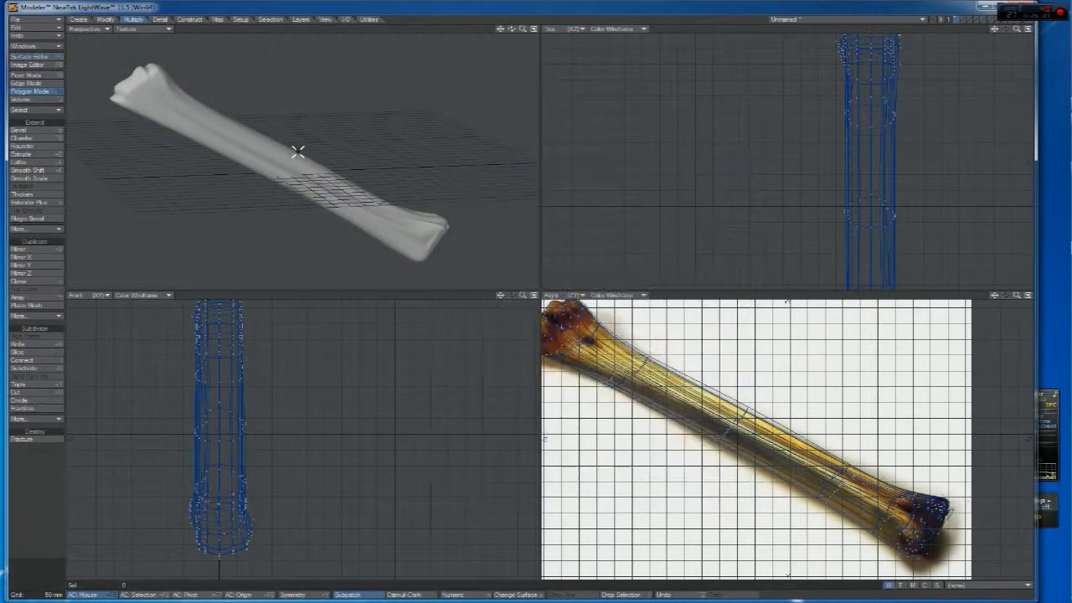
# Set the perspective view to Textured Wire shading and inspect the bone mesh from several angles
pyautogui.moveTo(509, 30); pyautogui.dragTo(350, 32)
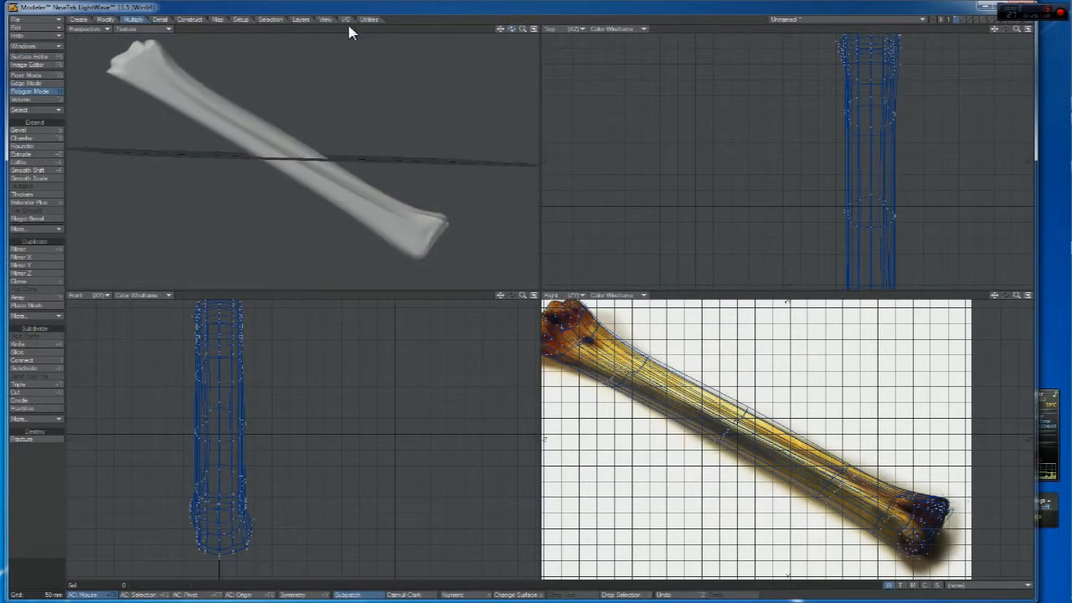
pyautogui.click(122, 71)
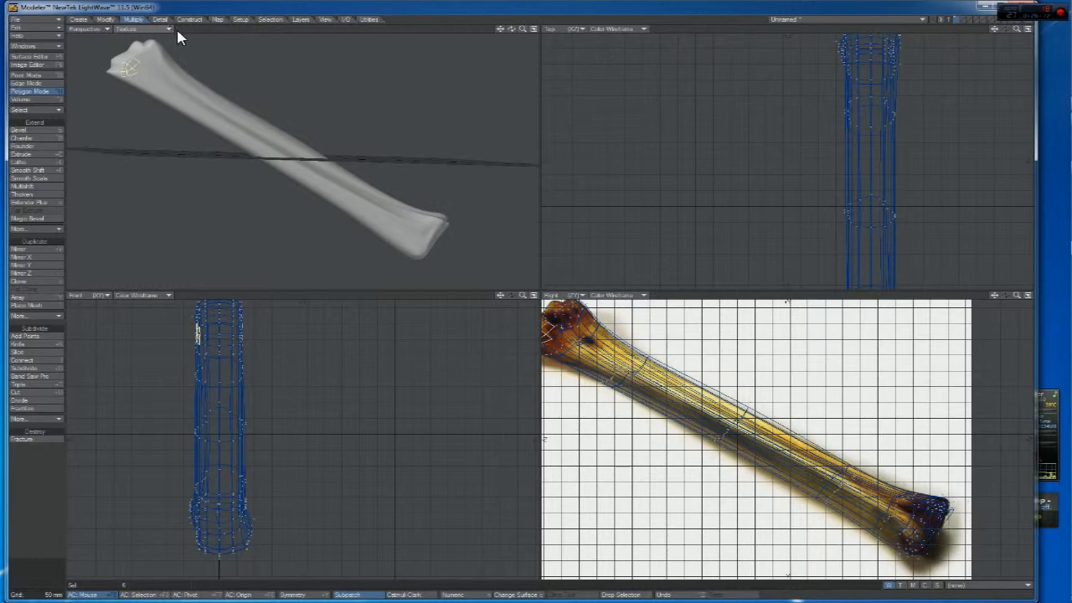
pyautogui.click(167, 29)
pyautogui.click(158, 78)
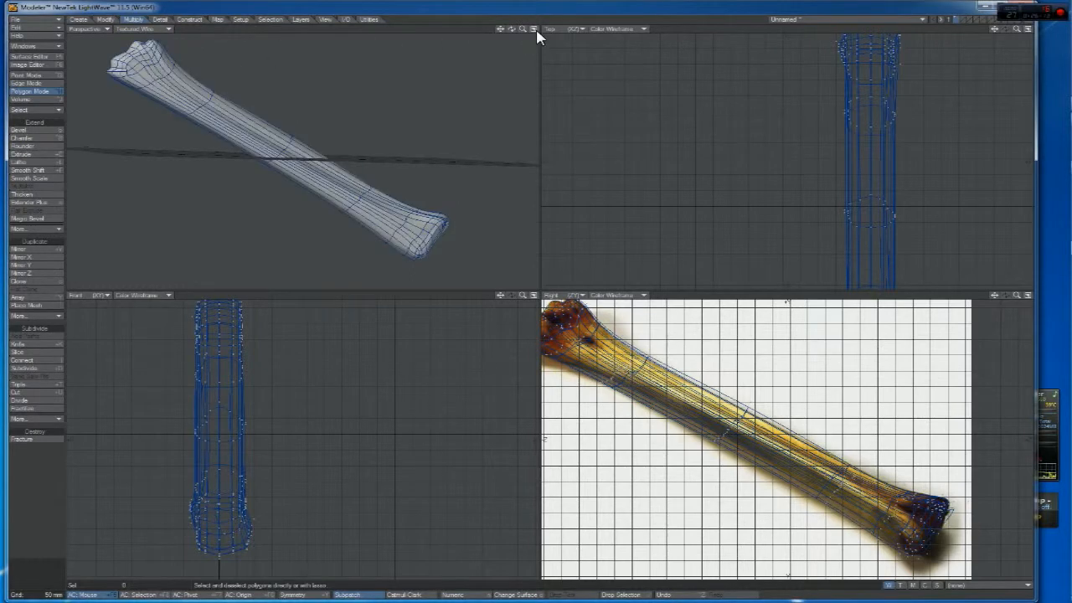
pyautogui.moveTo(509, 30); pyautogui.dragTo(605, 86)
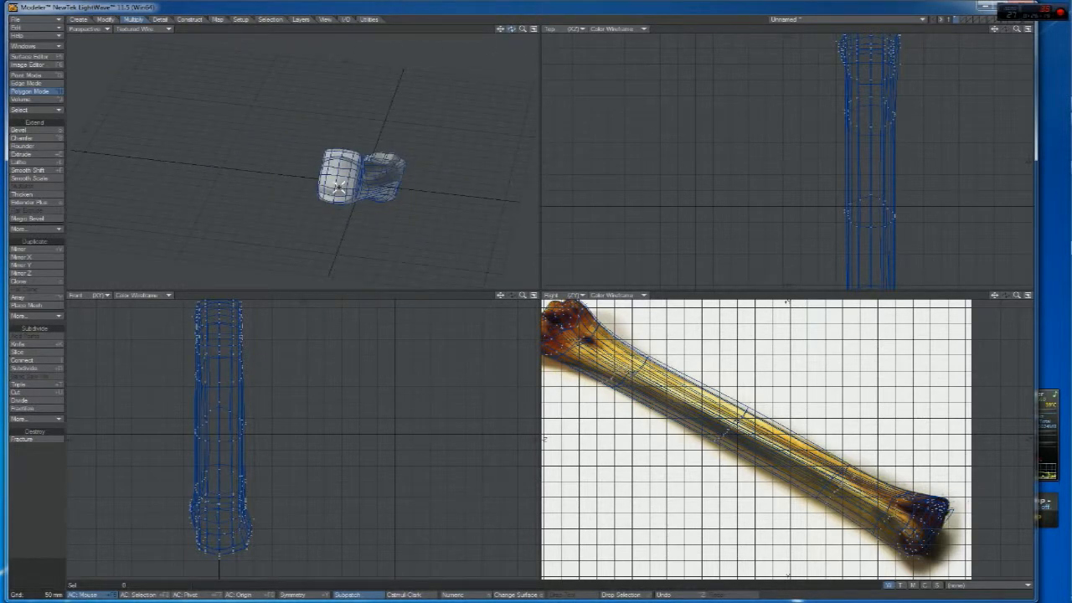
pyautogui.moveTo(511, 31); pyautogui.dragTo(228, 64)
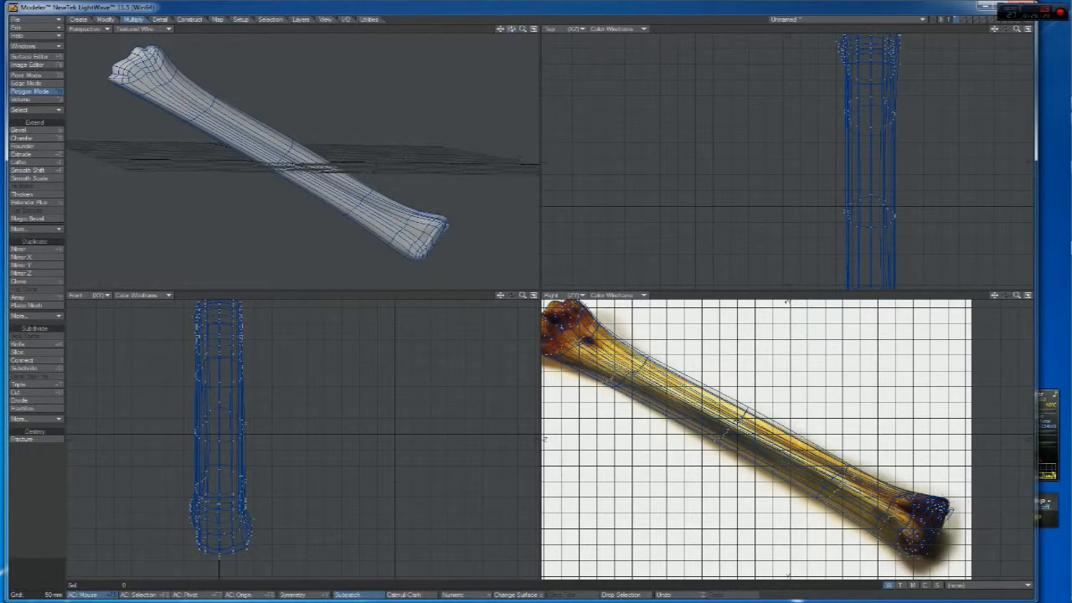
pyautogui.moveTo(511, 30); pyautogui.dragTo(383, 64)
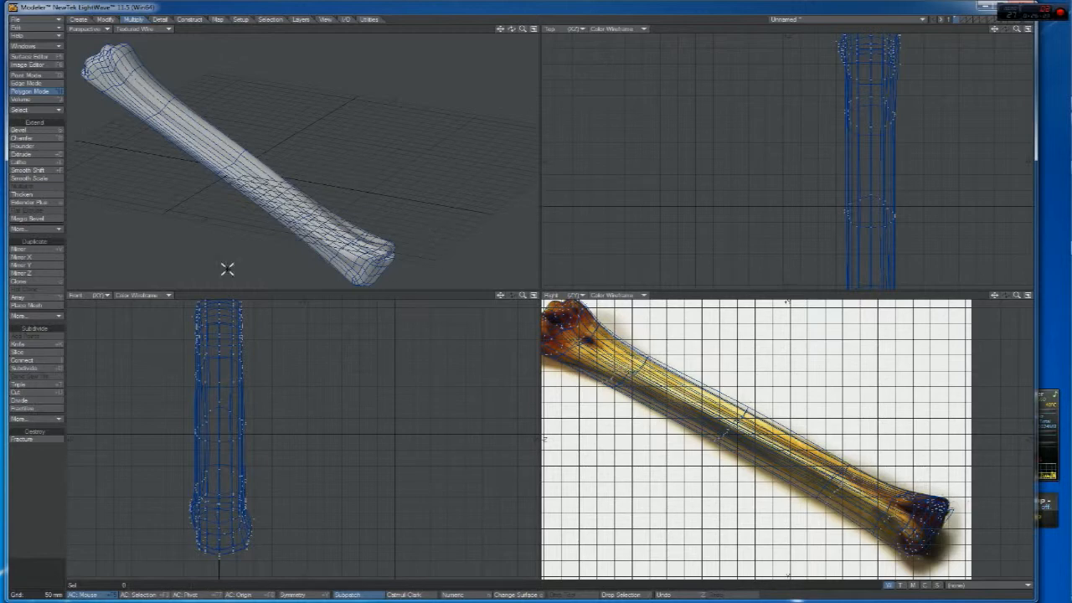
pyautogui.click(38, 57)
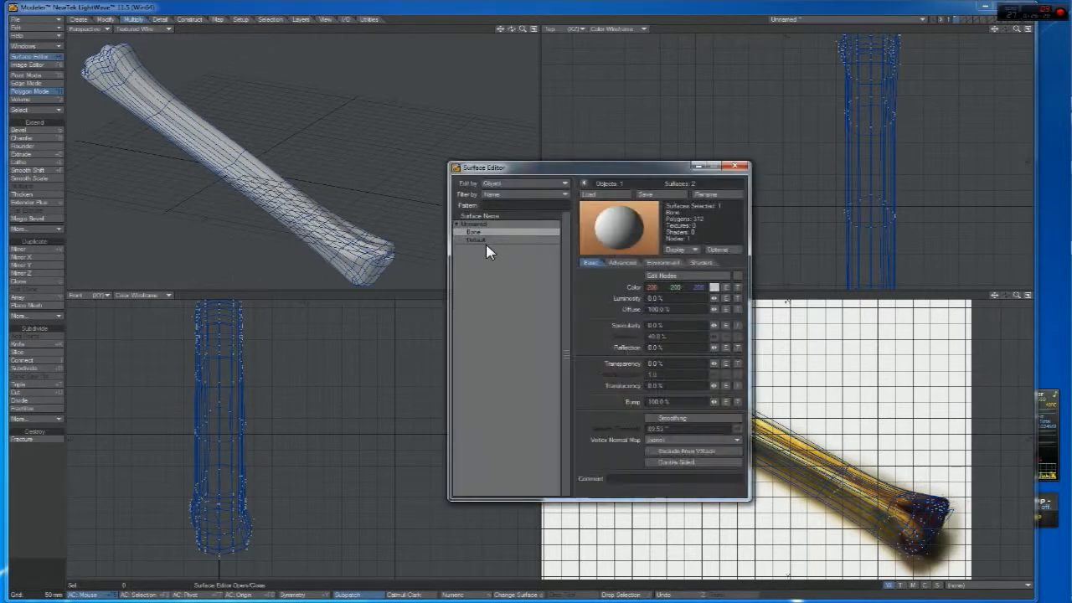
pyautogui.click(737, 288)
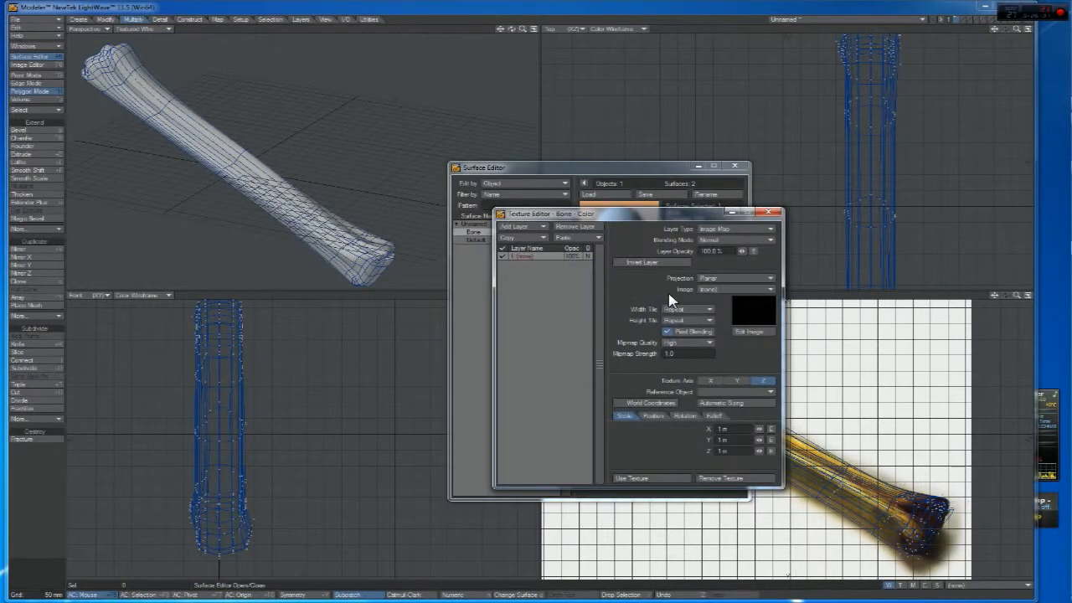
pyautogui.click(771, 214)
pyautogui.click(734, 166)
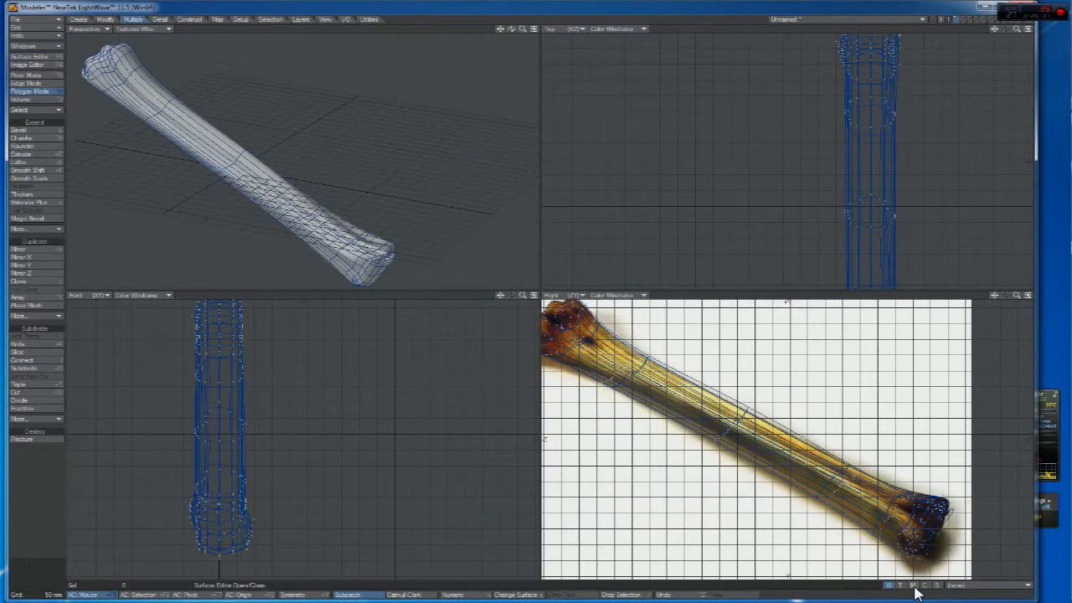
# Create a UV texture map named Texture with the Atlas map type, Linear subpatch interpolation and a 20% relative gap size
pyautogui.click(975, 594)
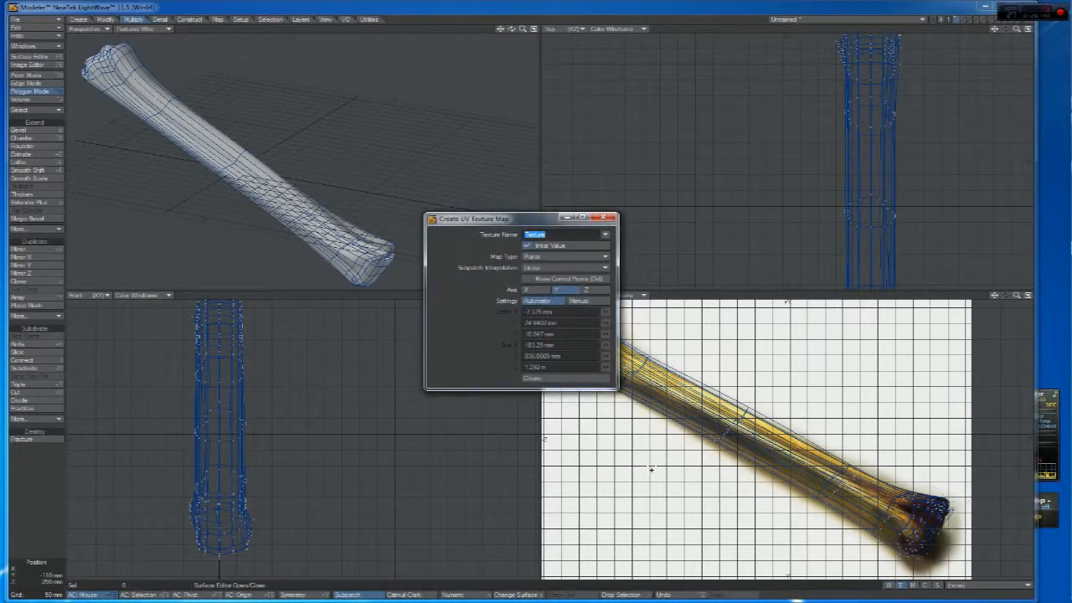
pyautogui.click(573, 259)
pyautogui.click(566, 285)
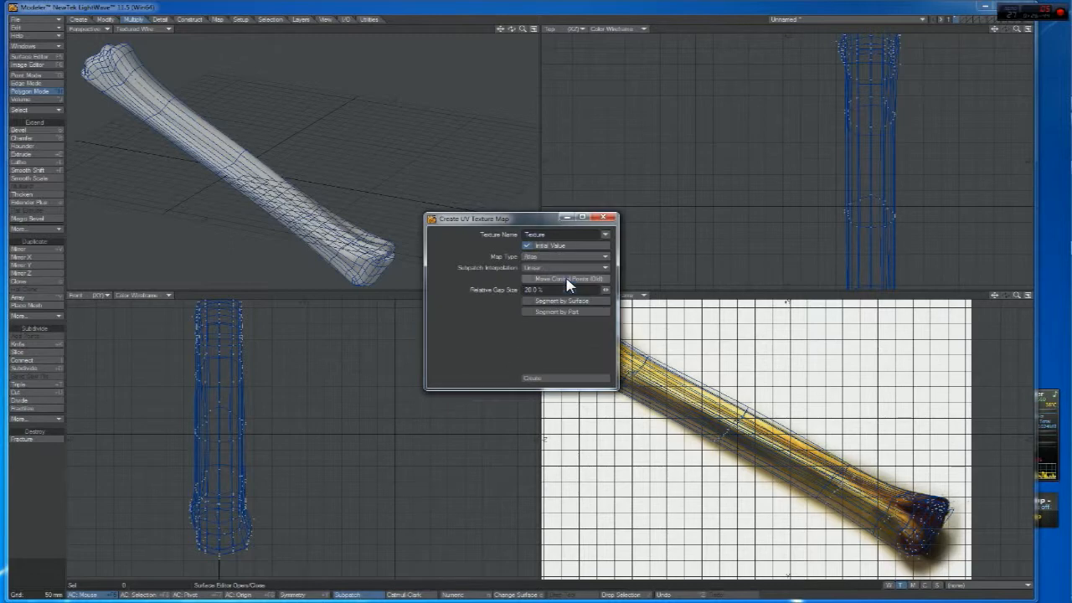
pyautogui.click(546, 268)
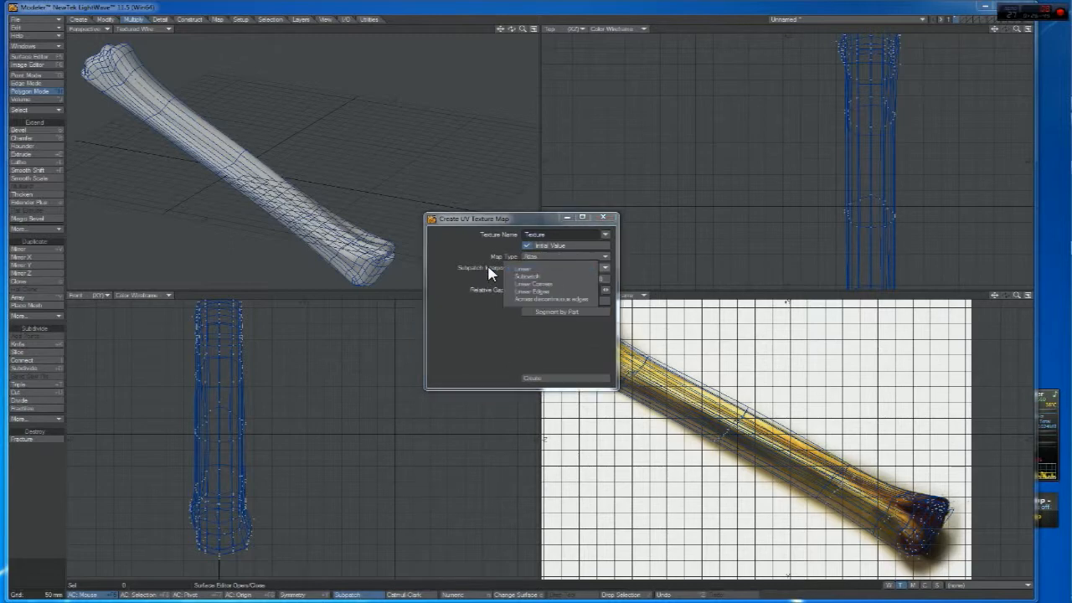
pyautogui.click(487, 272)
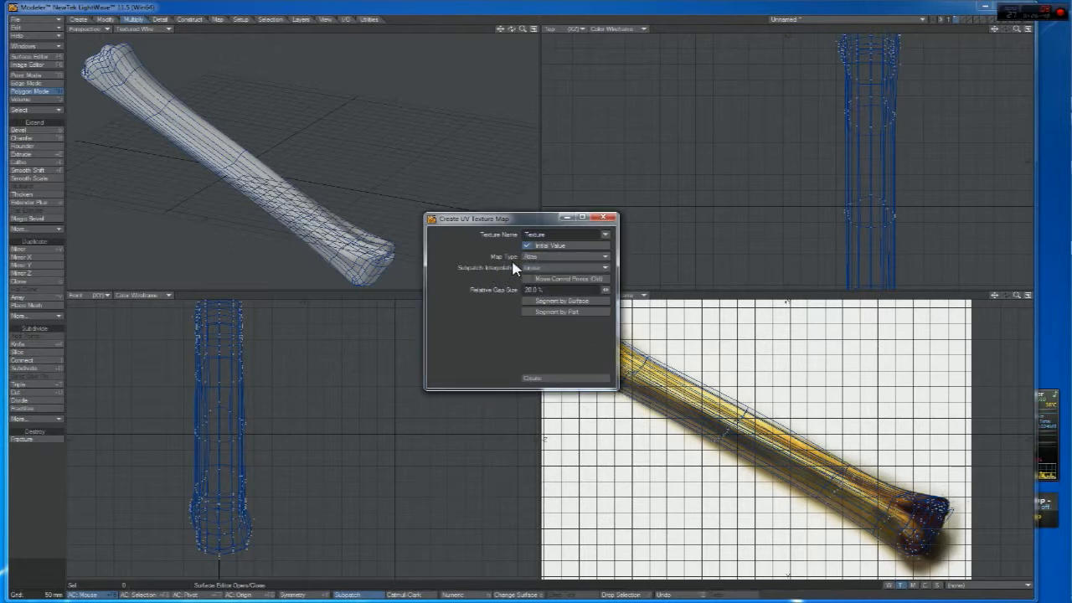
pyautogui.click(532, 268)
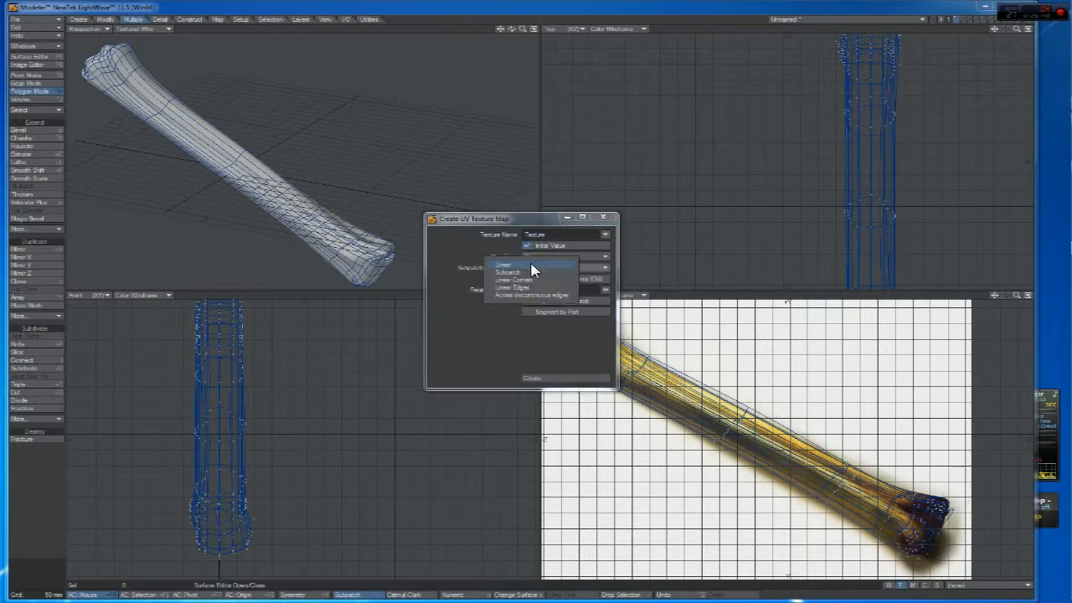
pyautogui.click(466, 280)
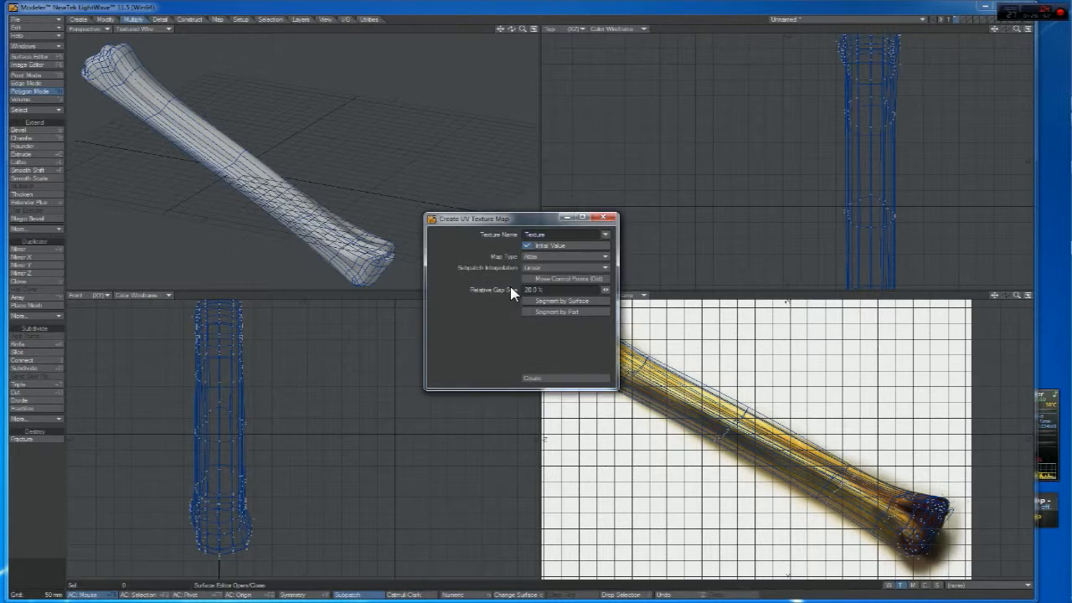
pyautogui.click(532, 381)
pyautogui.click(602, 217)
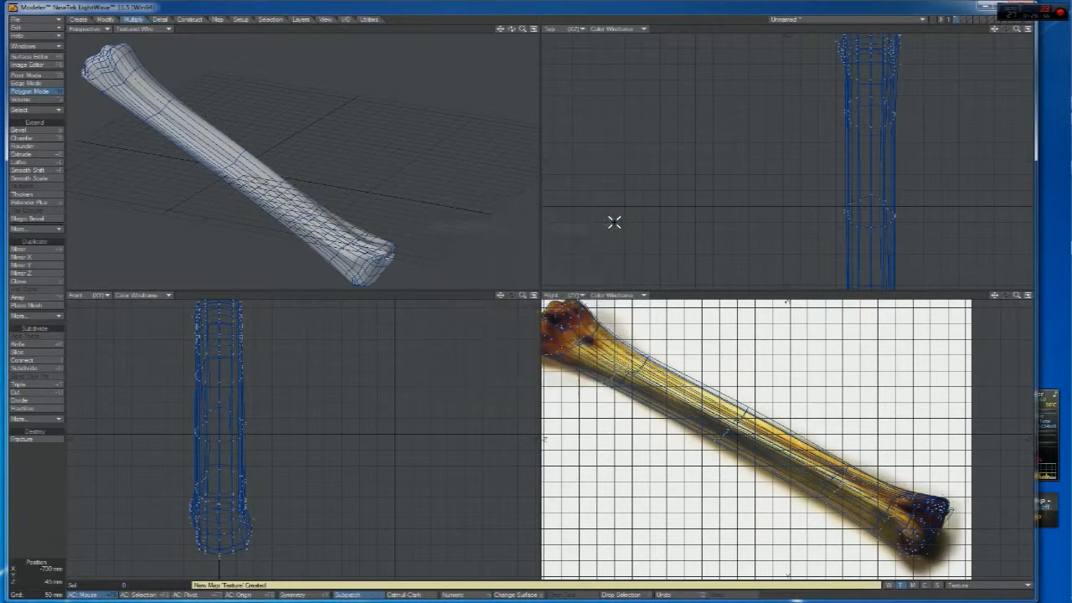
# Give the Bone surface's color a UV-projected image map using the Texture UV map and the polishing_bones_deer picture
pyautogui.click(32, 56)
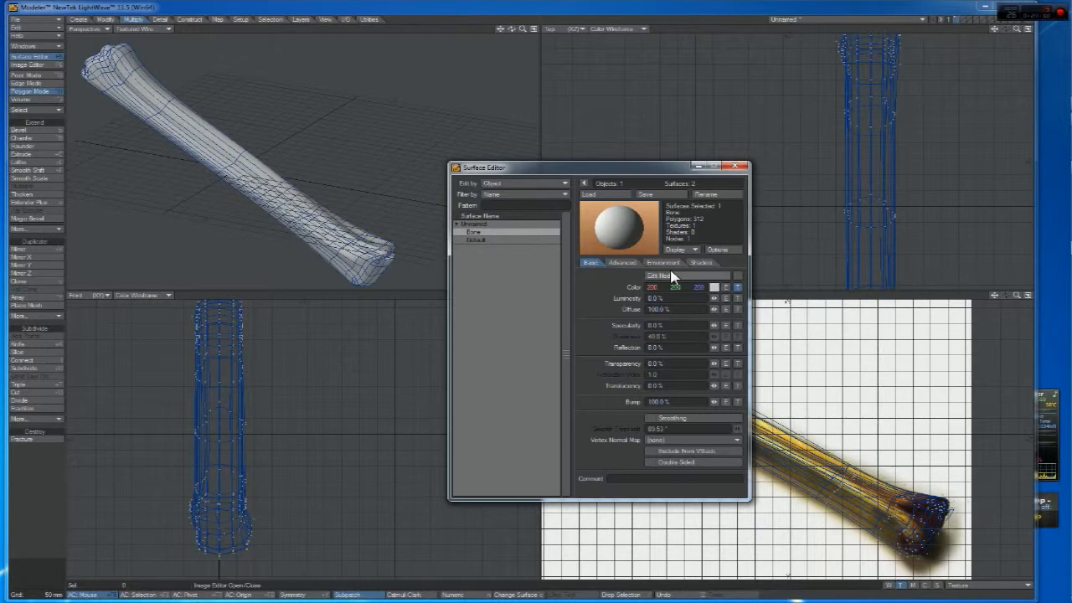
pyautogui.click(739, 287)
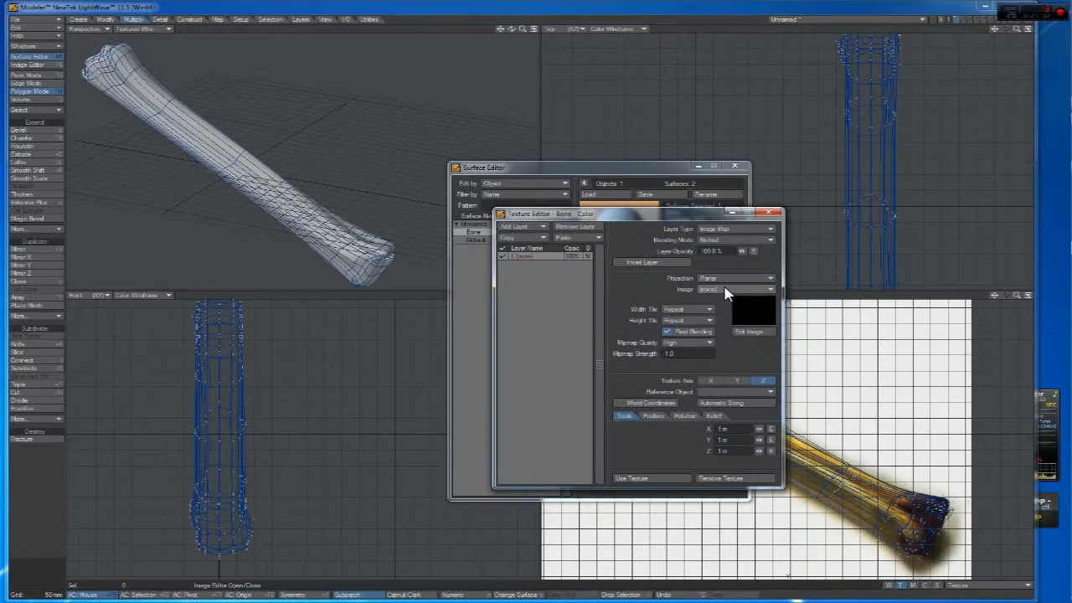
pyautogui.click(727, 277)
pyautogui.click(717, 317)
pyautogui.click(720, 290)
pyautogui.click(719, 298)
pyautogui.click(714, 301)
pyautogui.click(703, 311)
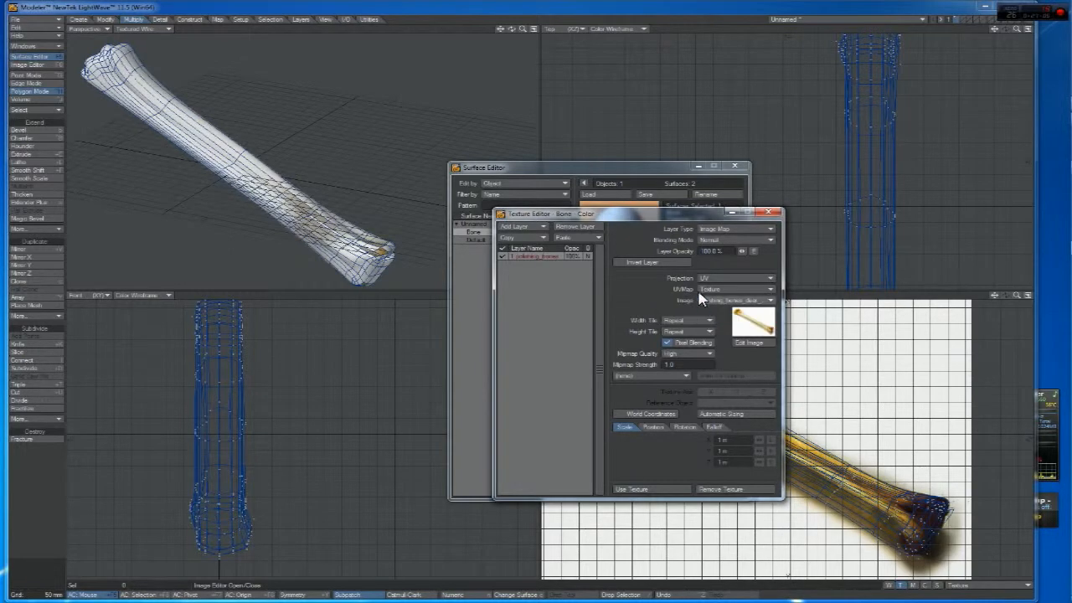
# Change the Top viewport to a UV Texture view and fit the whole UV layout in it
pyautogui.click(610, 28)
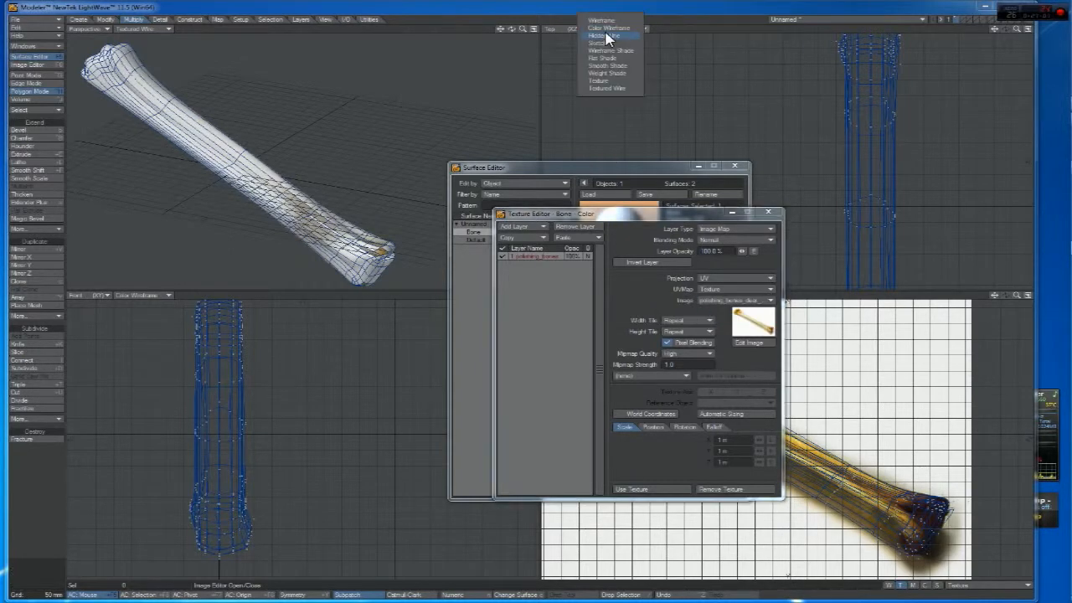
pyautogui.click(600, 81)
pyautogui.click(561, 29)
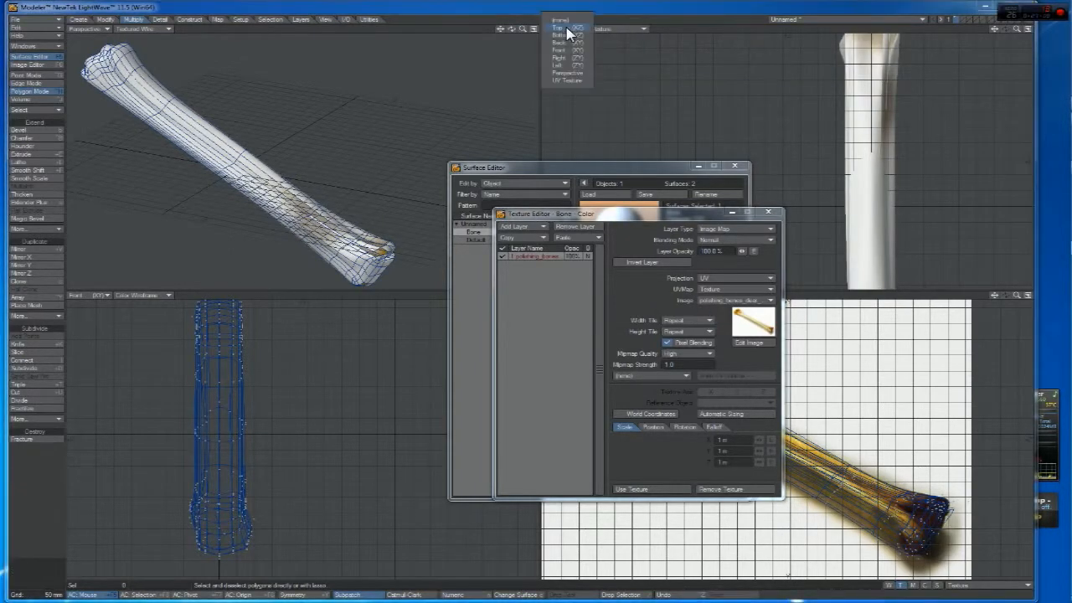
pyautogui.click(567, 80)
pyautogui.moveTo(1016, 30)
pyautogui.mouseDown()
pyautogui.moveTo(1050, 30)
pyautogui.moveTo(991, 32)
pyautogui.moveTo(775, 91)
pyautogui.moveTo(794, 144)
pyautogui.moveTo(999, 31)
pyautogui.mouseUp()
# Move the Texture Editor aside, close the Surface Editor, and show the deer bone picture behind the UV layout
pyautogui.moveTo(610, 216); pyautogui.dragTo(339, 195)
pyautogui.click(591, 175)
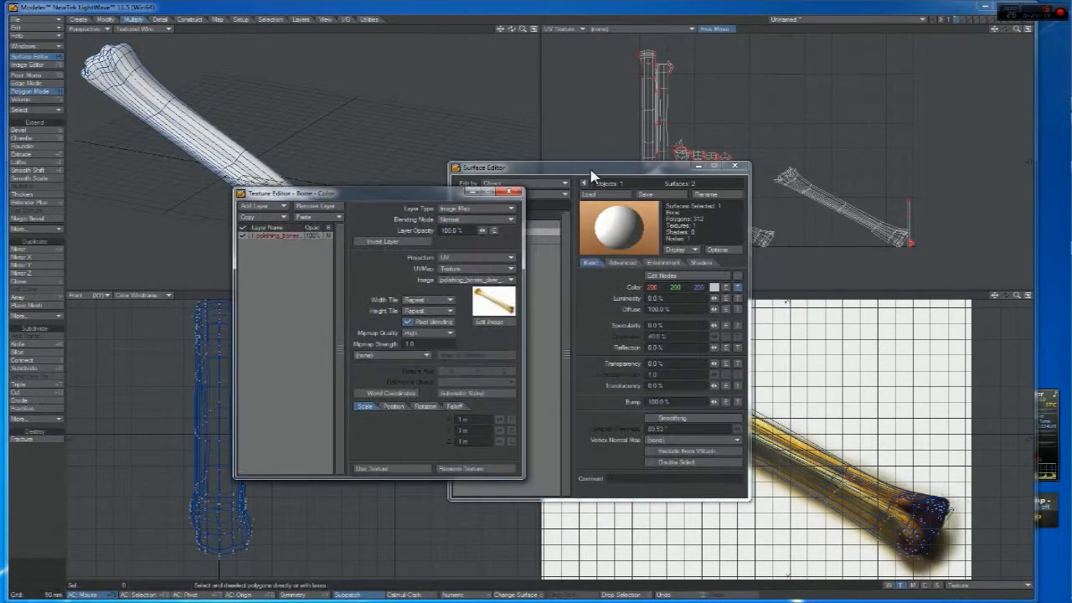
pyautogui.moveTo(622, 173); pyautogui.dragTo(558, 175)
pyautogui.click(666, 176)
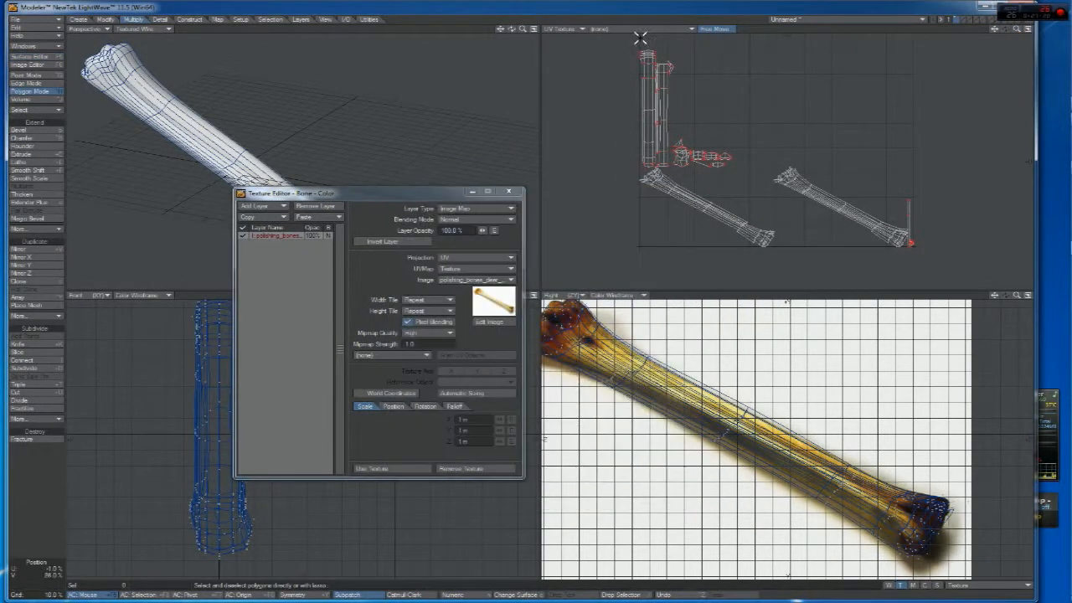
pyautogui.click(599, 28)
pyautogui.click(637, 38)
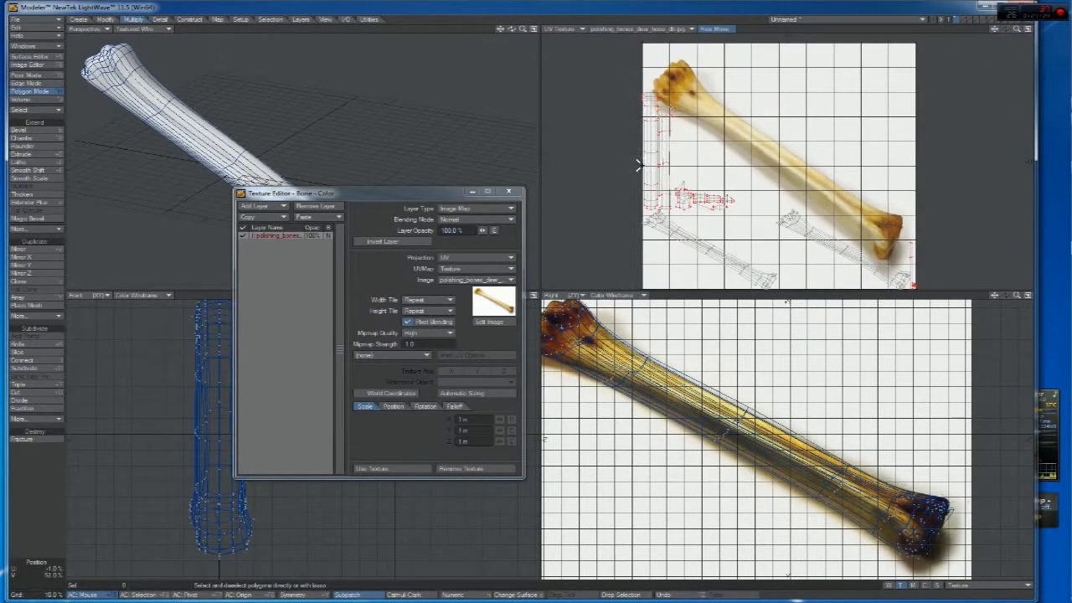
# Select polygons along the shaft of the lower UV island to check which part of the bone they cover, and deselect them
pyautogui.moveTo(693, 261); pyautogui.dragTo(712, 249)
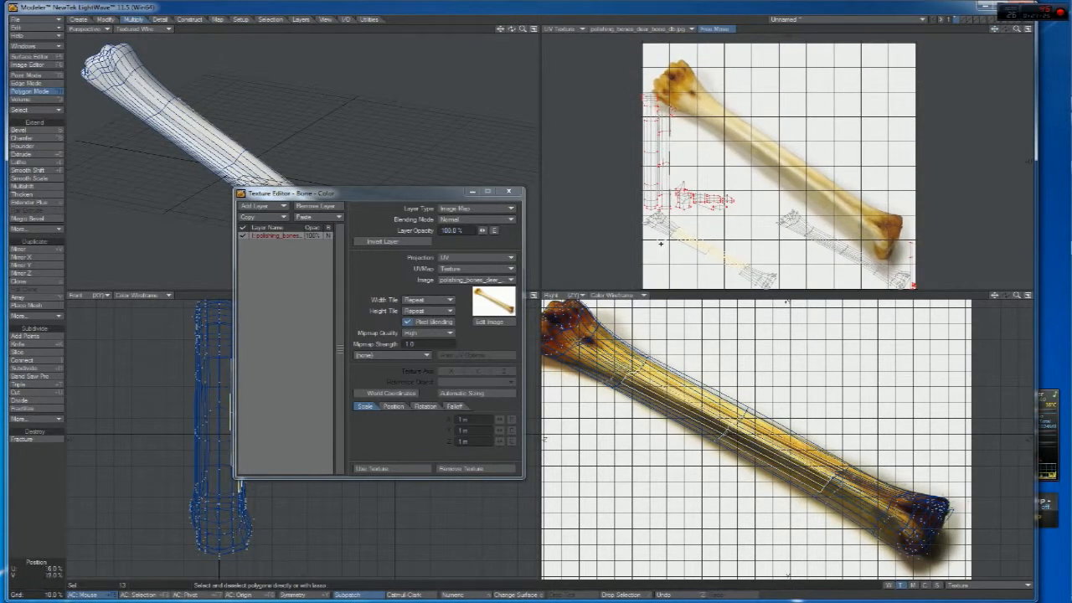
pyautogui.moveTo(402, 194); pyautogui.dragTo(426, 429)
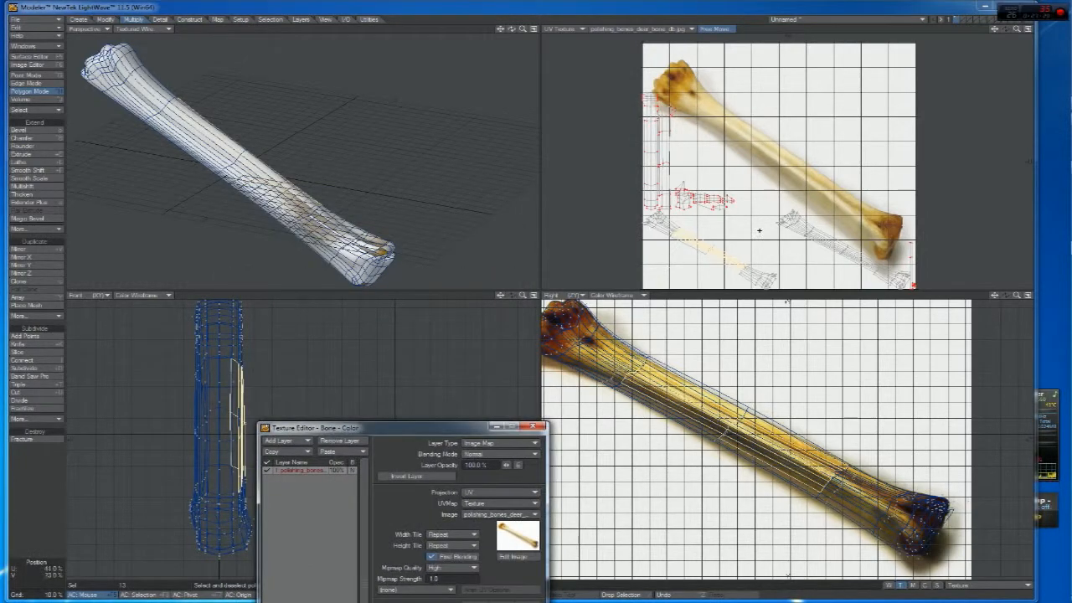
pyautogui.click(760, 30)
pyautogui.moveTo(710, 244); pyautogui.dragTo(661, 232)
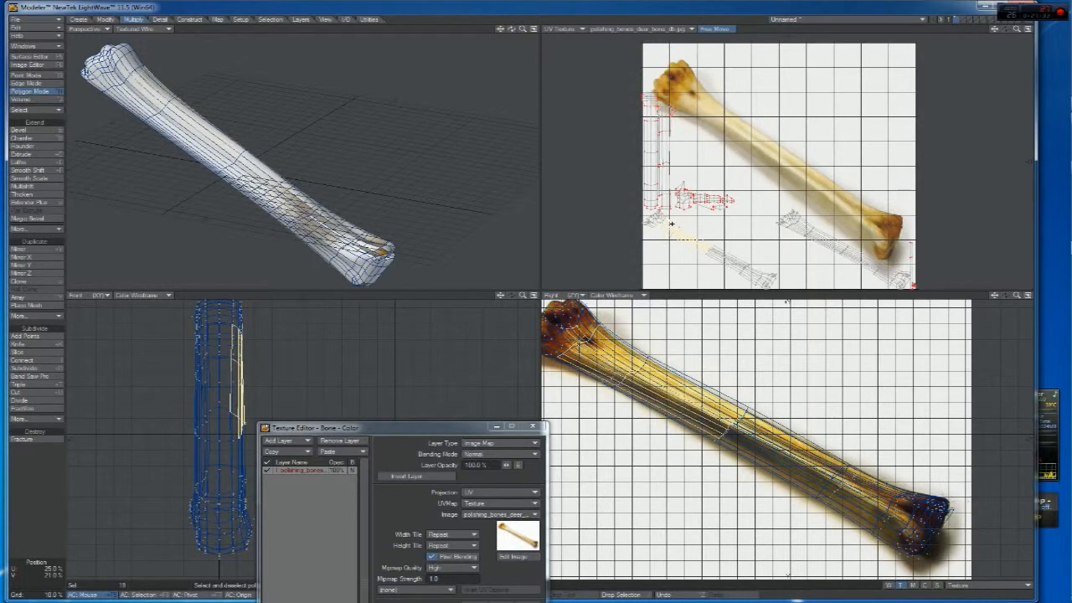
pyautogui.click(480, 28)
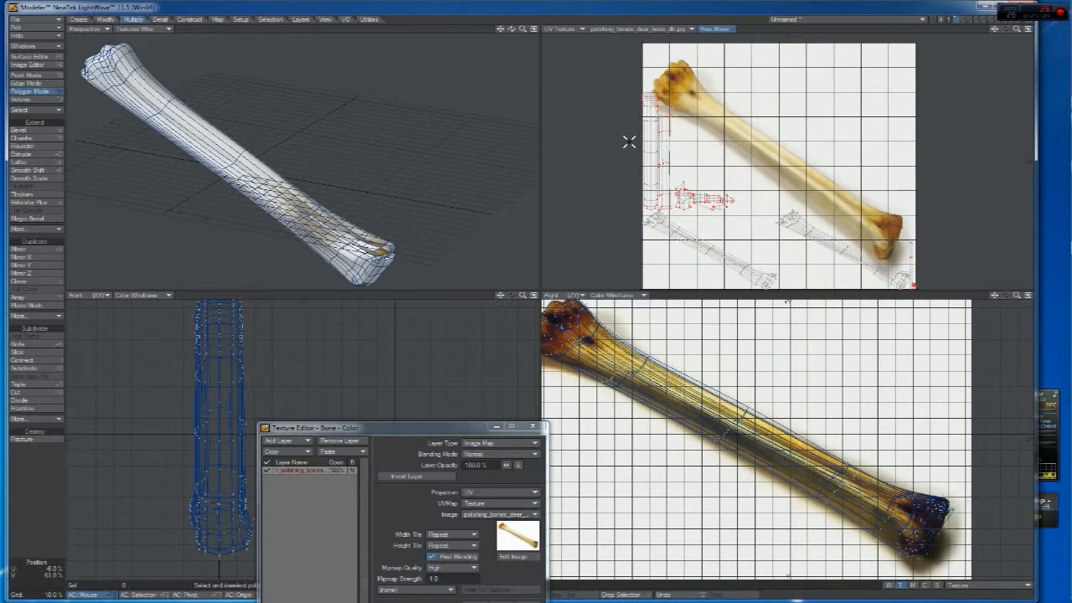
# Select the polygons at the bone's flat end to see where they lie in the UV layout, and deselect them
pyautogui.moveTo(511, 29); pyautogui.dragTo(345, 125)
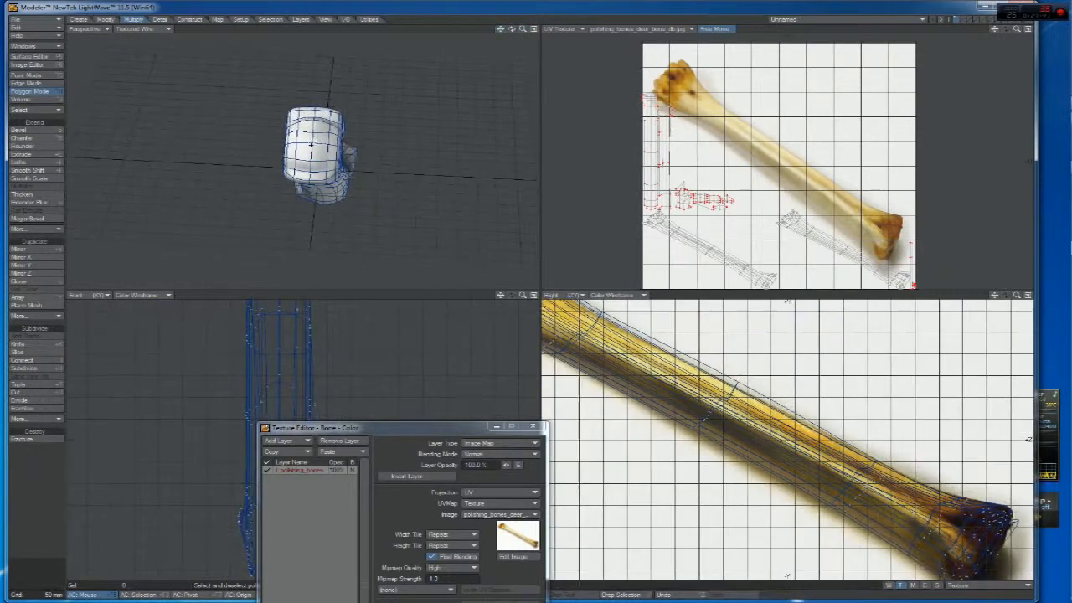
pyautogui.moveTo(294, 170); pyautogui.dragTo(296, 179)
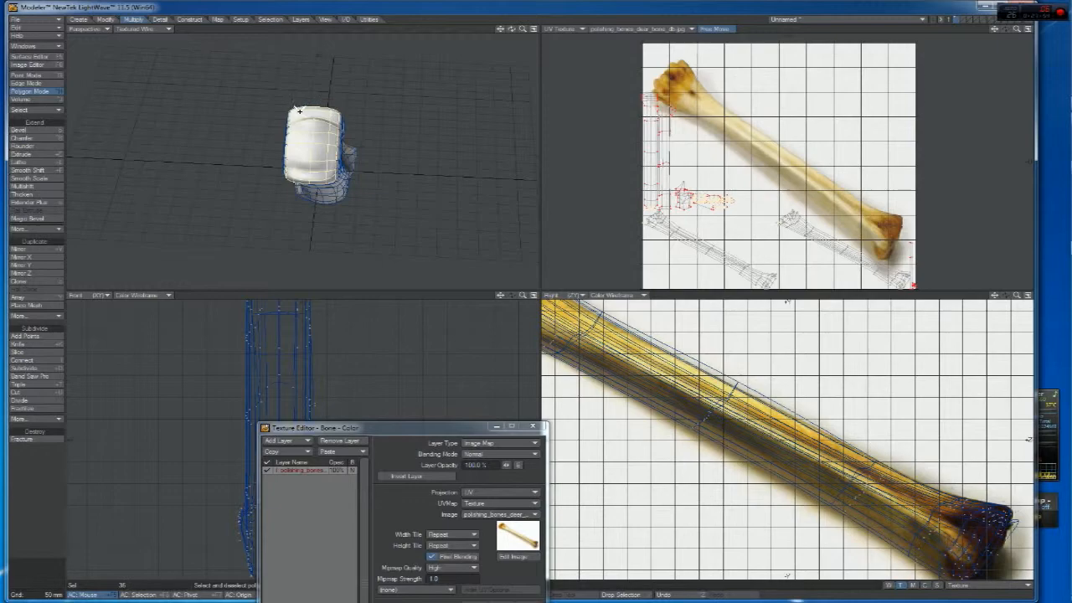
pyautogui.moveTo(1019, 31); pyautogui.dragTo(1070, 0)
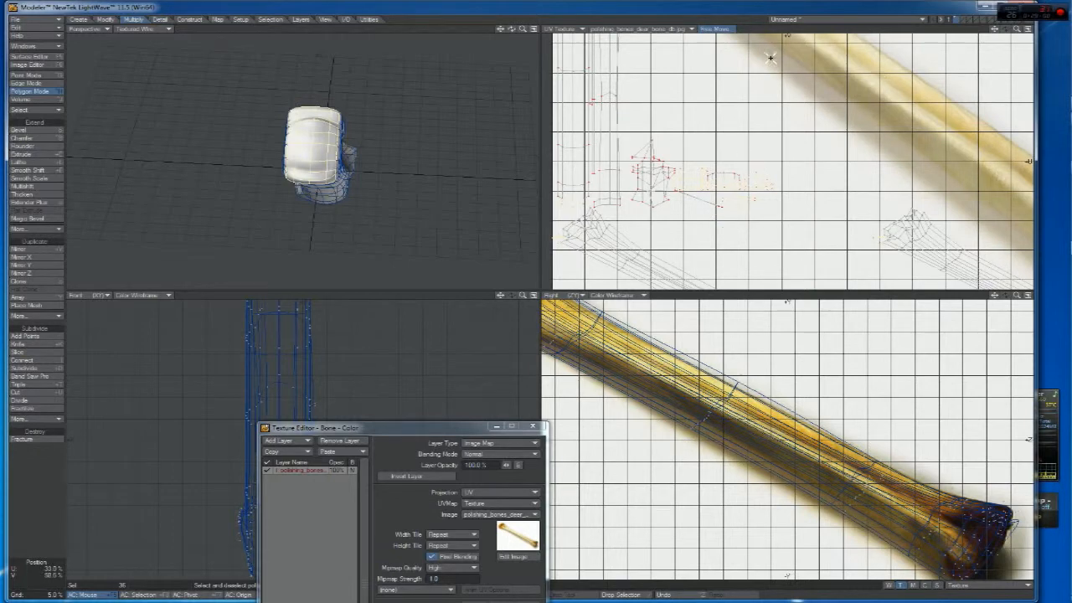
pyautogui.press('/')
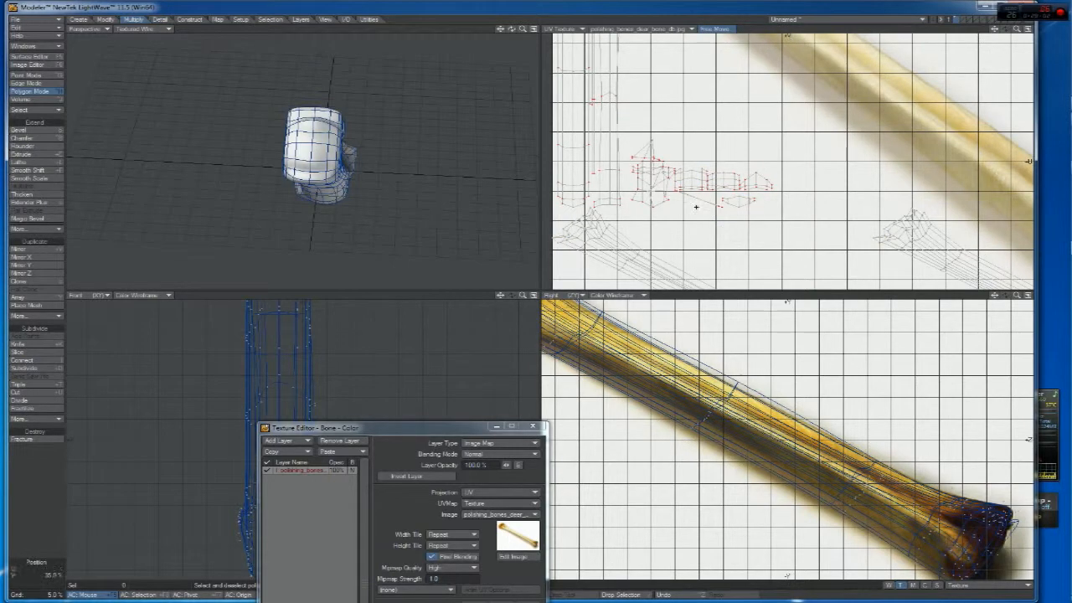
# Select the single polygon just below the small UV islands, move it slightly lower in the UV layout, and deselect it
pyautogui.click(706, 196)
pyautogui.moveTo(512, 29); pyautogui.dragTo(509, 51)
pyautogui.press('t')
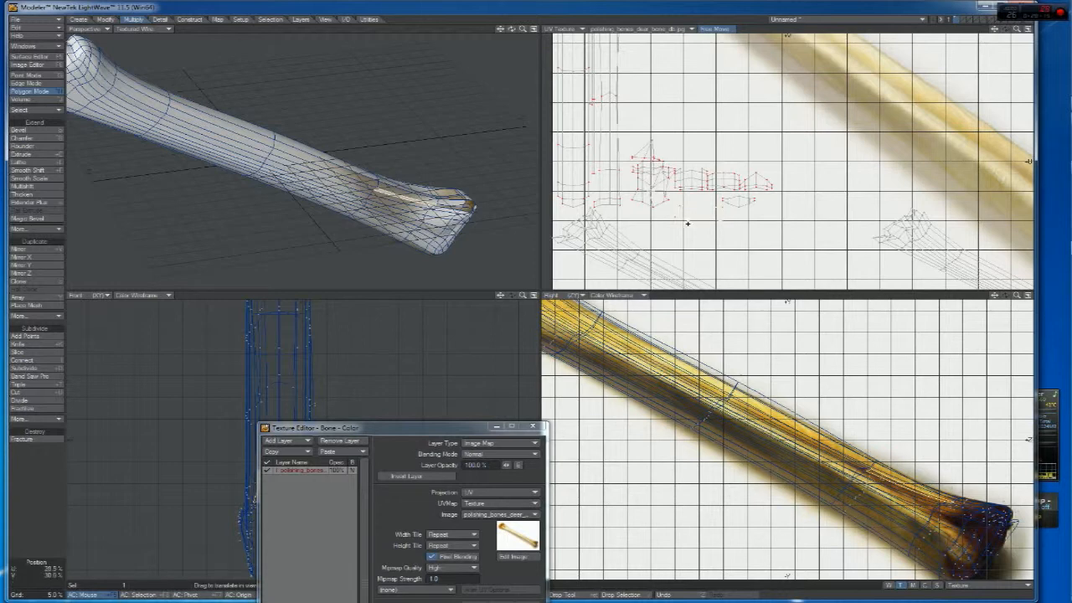
pyautogui.click(708, 198)
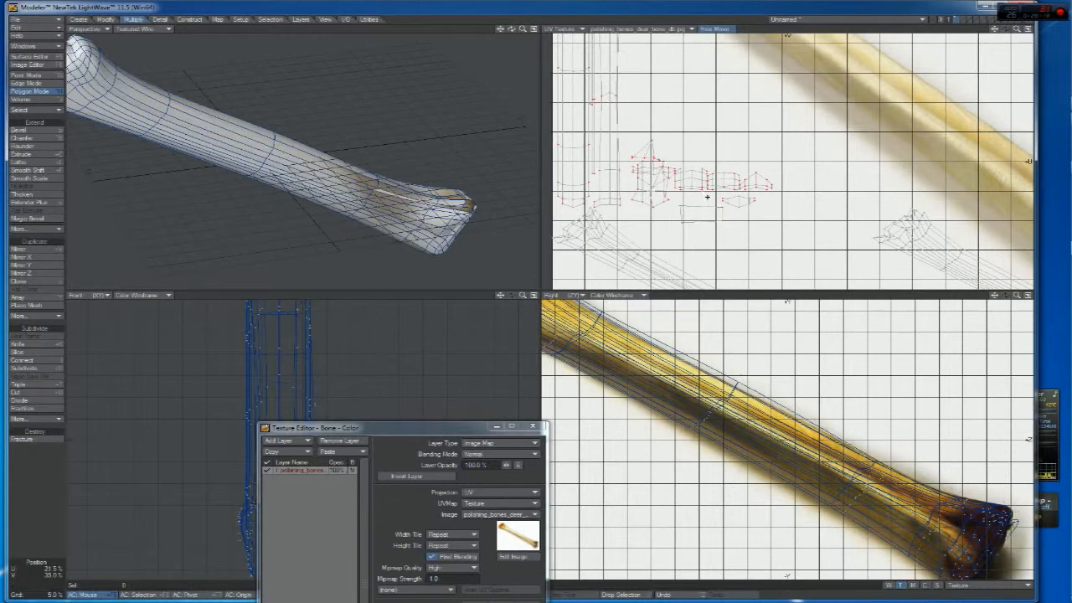
pyautogui.click(694, 205)
pyautogui.click(709, 215)
# Select the polygons of the long diagonal UV island nearest the origin to check which bone side they cover, and deselect them
pyautogui.moveTo(1016, 29)
pyautogui.mouseDown()
pyautogui.moveTo(971, 38)
pyautogui.moveTo(1011, 33)
pyautogui.mouseUp()
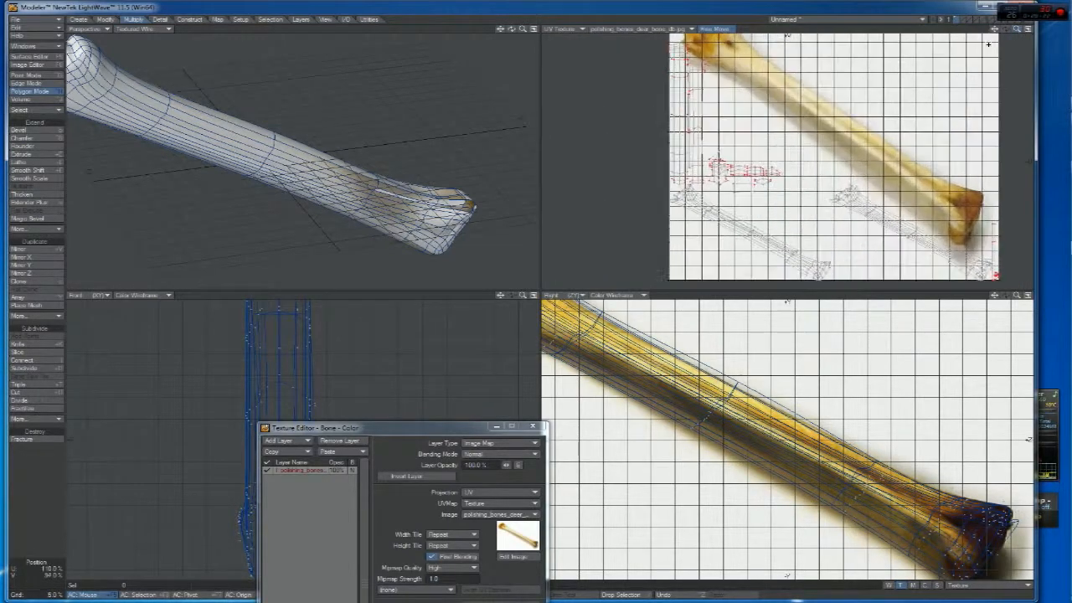
pyautogui.click(740, 234)
pyautogui.moveTo(717, 230); pyautogui.dragTo(647, 233)
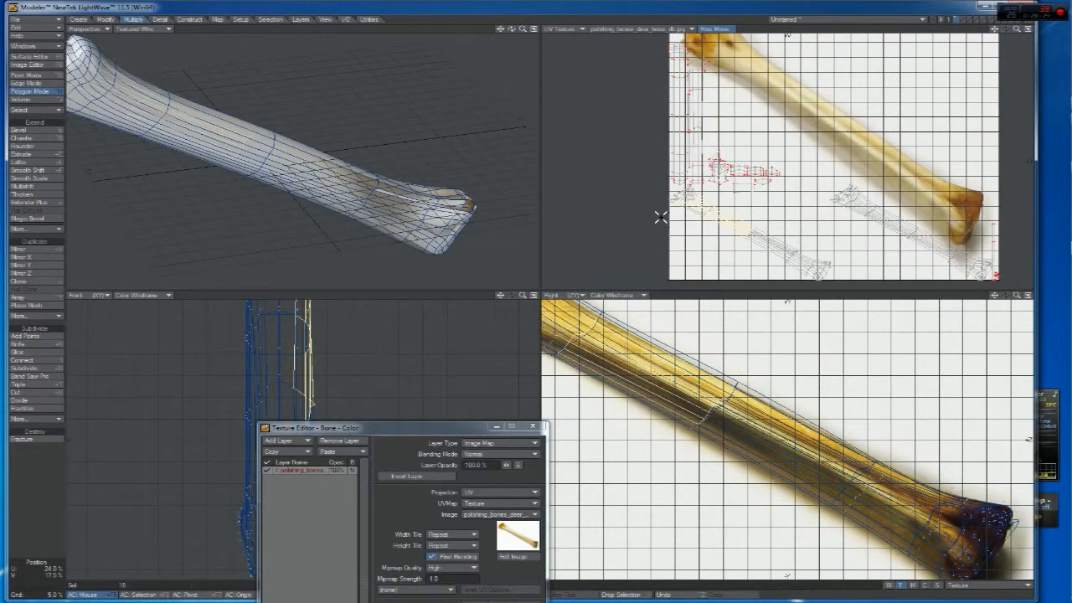
pyautogui.moveTo(515, 34); pyautogui.dragTo(506, 34)
pyautogui.moveTo(766, 236)
pyautogui.keyDown('shift'); pyautogui.mouseDown()
pyautogui.moveTo(759, 247)
pyautogui.moveTo(790, 240)
pyautogui.moveTo(806, 279)
pyautogui.moveTo(835, 255)
pyautogui.mouseUp(); pyautogui.keyUp('shift')
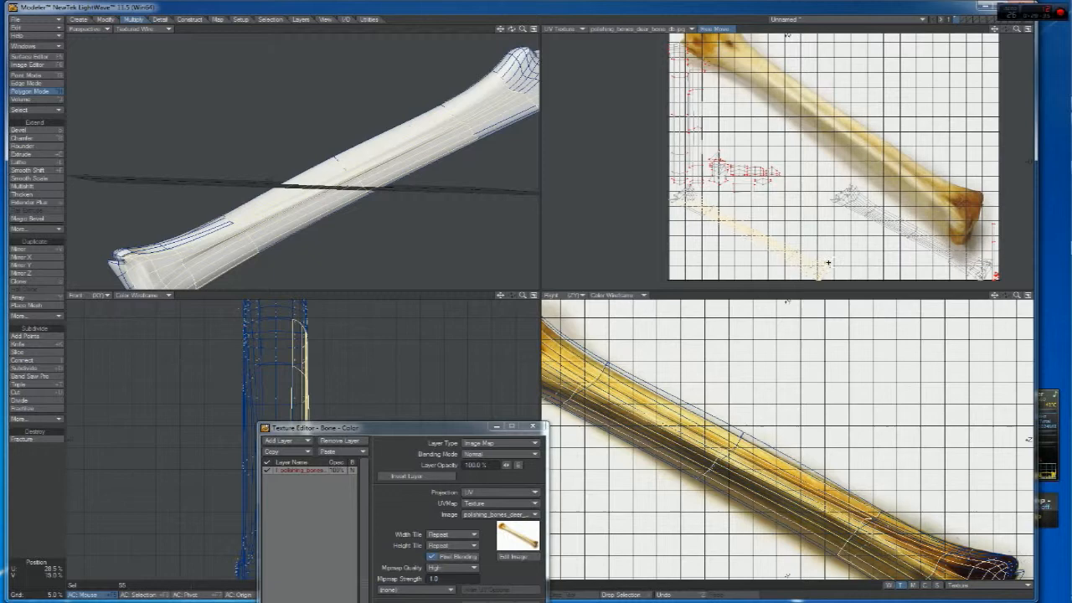
pyautogui.keyDown('shift'); pyautogui.moveTo(710, 217); pyautogui.dragTo(690, 194); pyautogui.keyUp('shift')
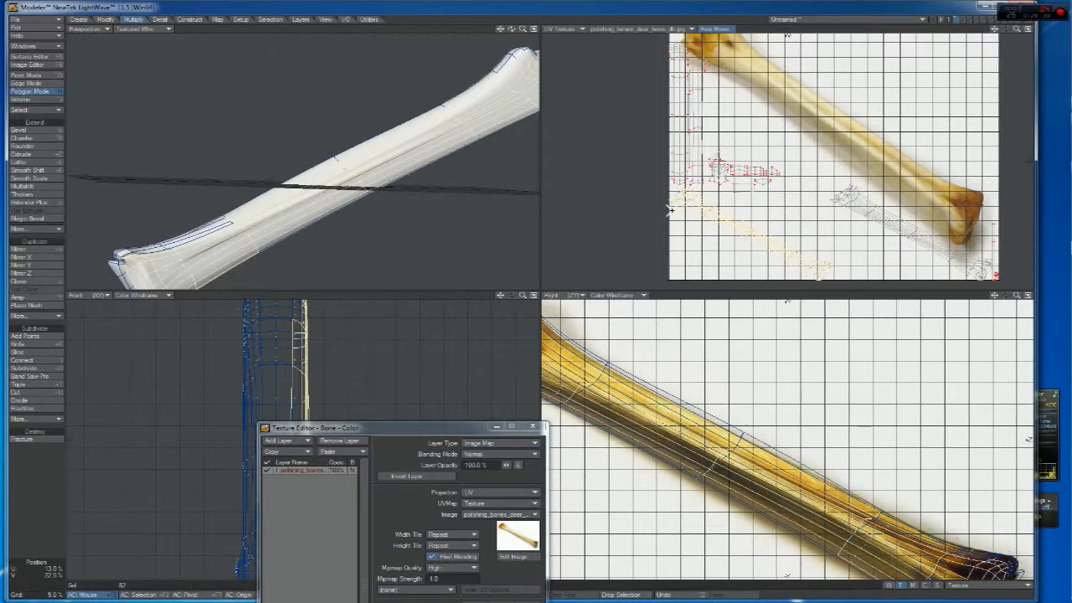
pyautogui.click(718, 224)
pyautogui.moveTo(706, 229); pyautogui.dragTo(724, 220)
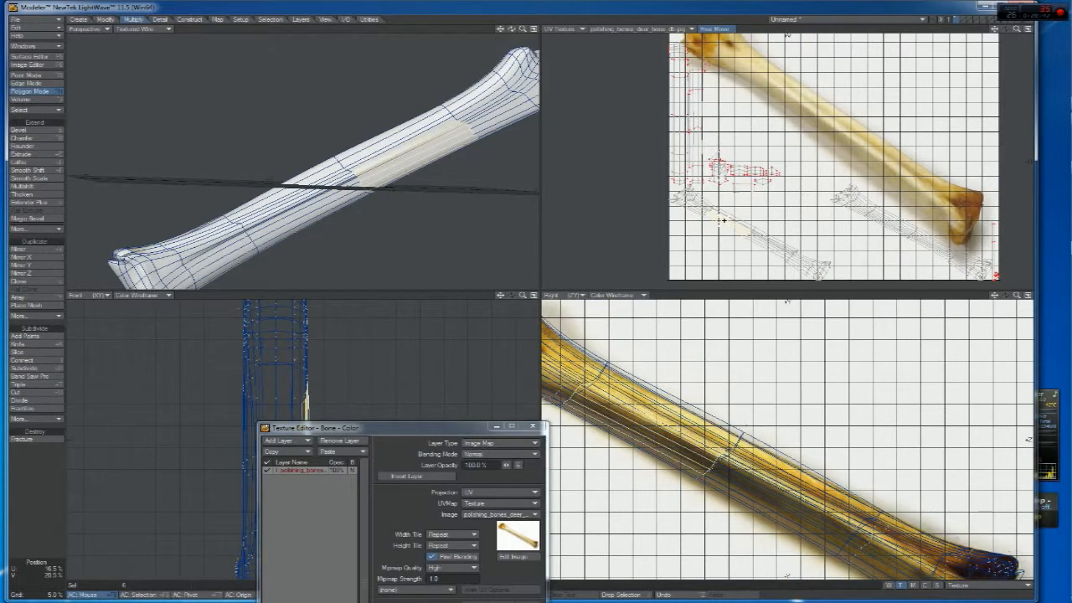
pyautogui.press(']')
pyautogui.click(786, 29)
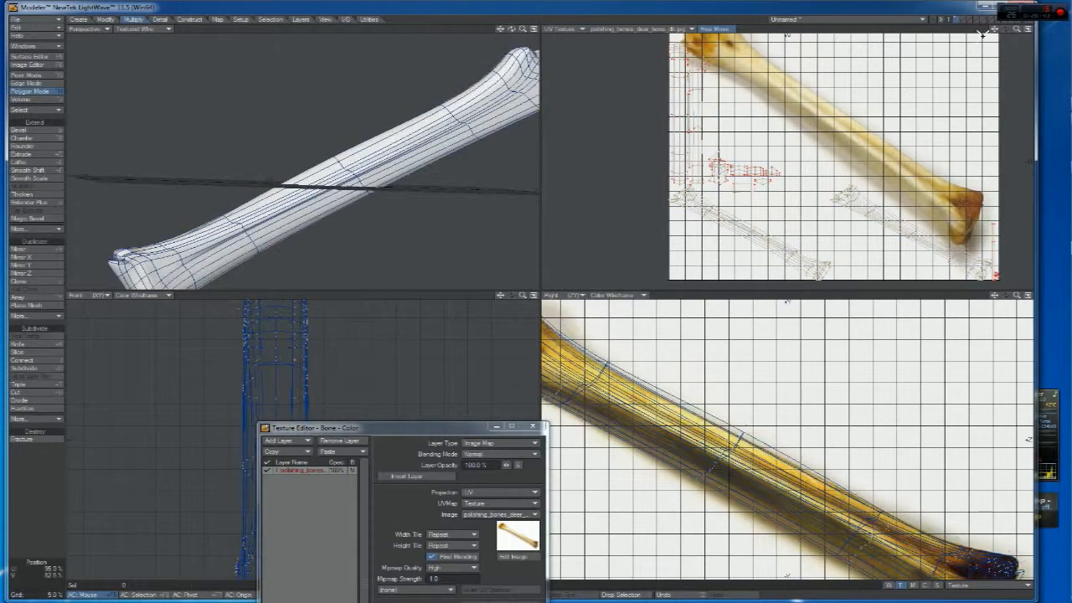
# Select three polygons at the lower end of the vertical UV strips and try to move them in the UV layout
pyautogui.moveTo(1015, 30); pyautogui.dragTo(1071, 0)
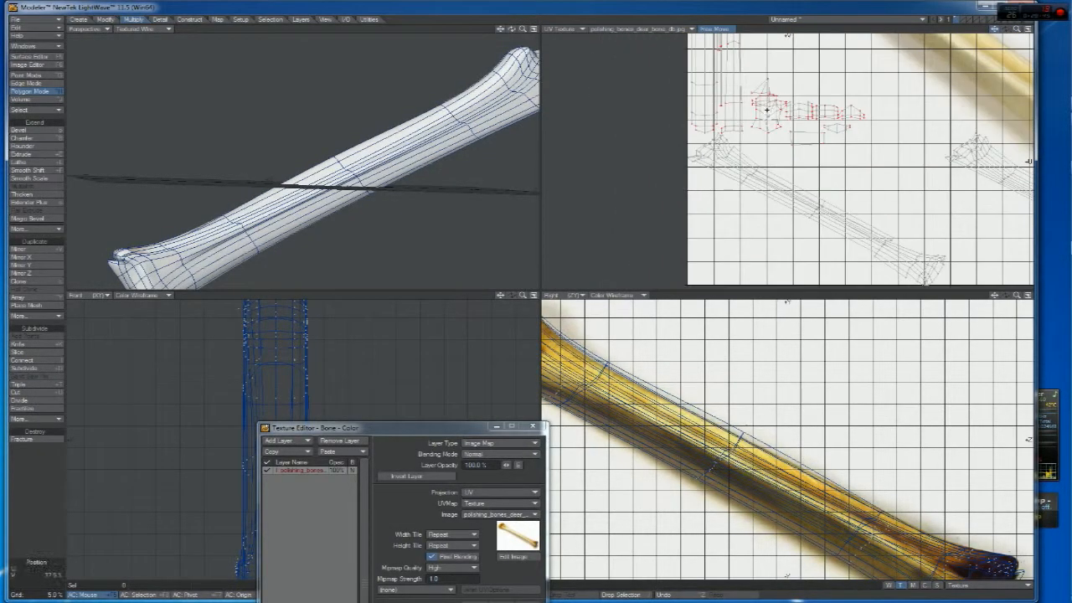
pyautogui.moveTo(718, 138)
pyautogui.mouseDown()
pyautogui.moveTo(732, 141)
pyautogui.moveTo(720, 137)
pyautogui.moveTo(720, 126)
pyautogui.moveTo(729, 131)
pyautogui.mouseUp()
pyautogui.press('t')
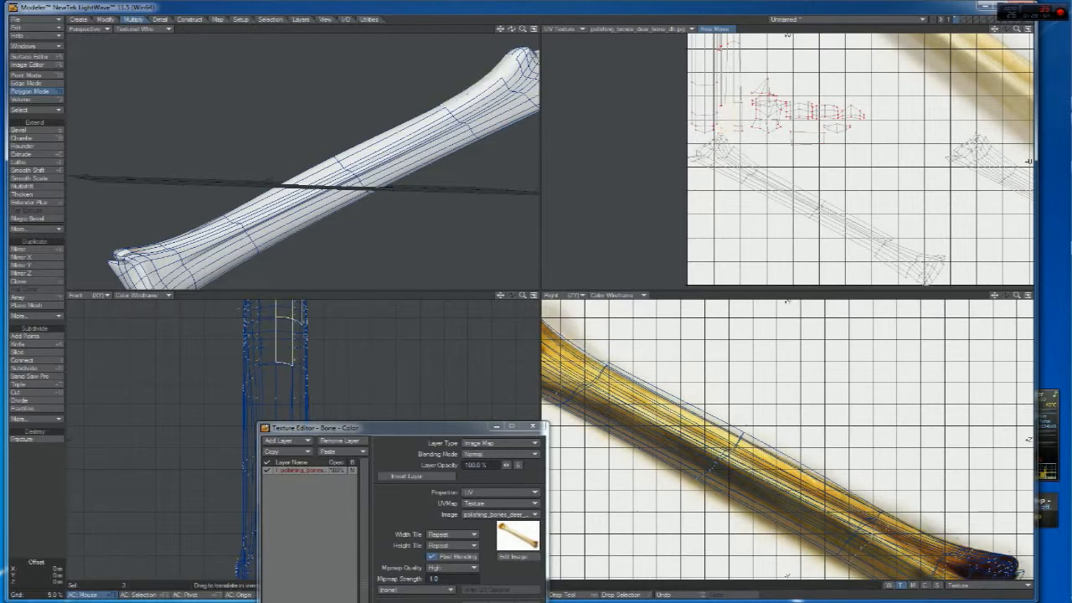
pyautogui.press('space')
# Select all polygons of the long diagonal UV island nearest the origin
pyautogui.moveTo(740, 137)
pyautogui.mouseDown()
pyautogui.moveTo(726, 129)
pyautogui.moveTo(696, 157)
pyautogui.moveTo(725, 163)
pyautogui.moveTo(719, 178)
pyautogui.moveTo(758, 180)
pyautogui.moveTo(753, 197)
pyautogui.mouseUp()
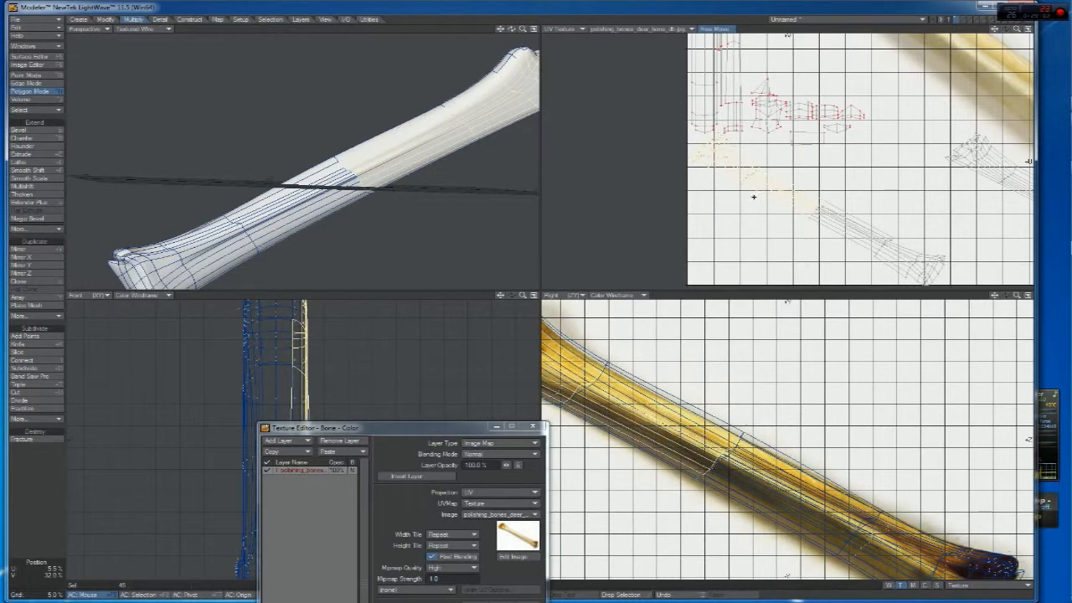
pyautogui.moveTo(995, 29); pyautogui.dragTo(930, 49)
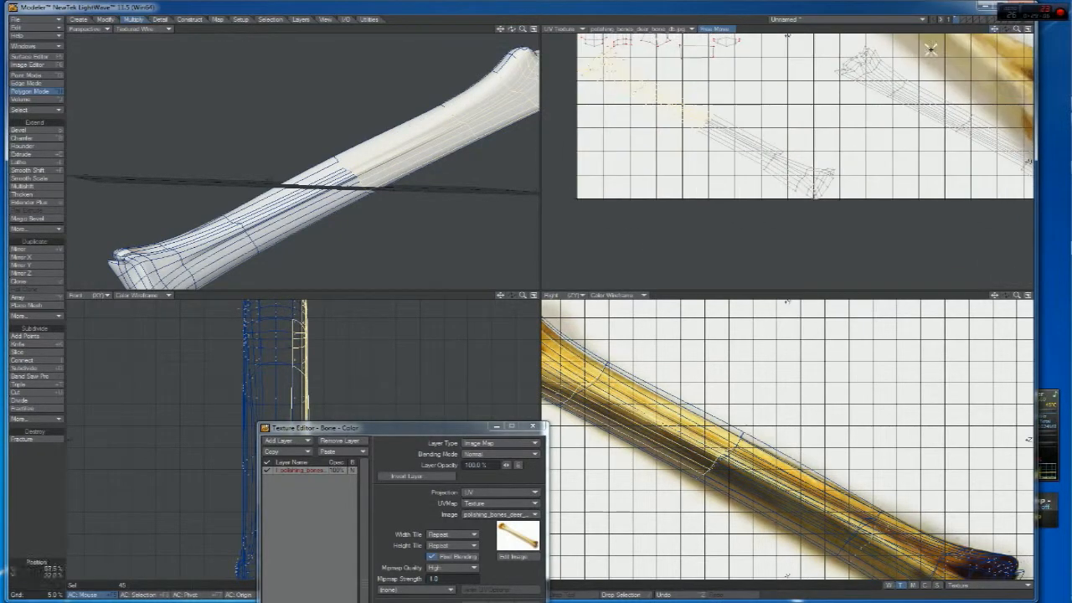
pyautogui.moveTo(718, 107)
pyautogui.mouseDown(button='right')
pyautogui.moveTo(897, 275)
pyautogui.moveTo(665, 109)
pyautogui.mouseUp(button='right')
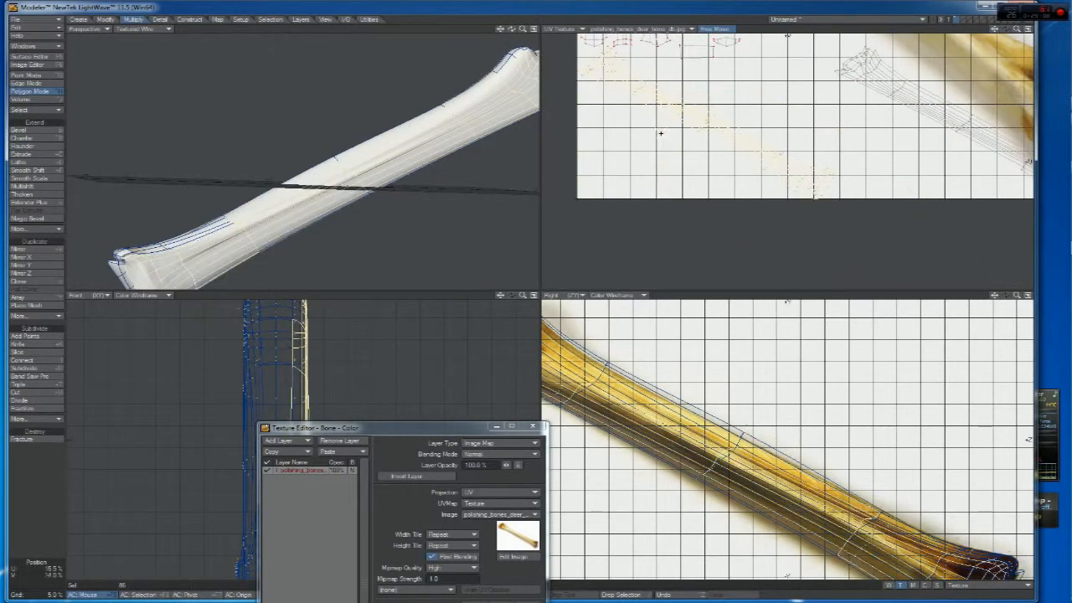
# Try to move the selected diagonal UV island toward the bone in the picture, and undo the moves
pyautogui.press('t')
pyautogui.moveTo(777, 128); pyautogui.dragTo(988, 43)
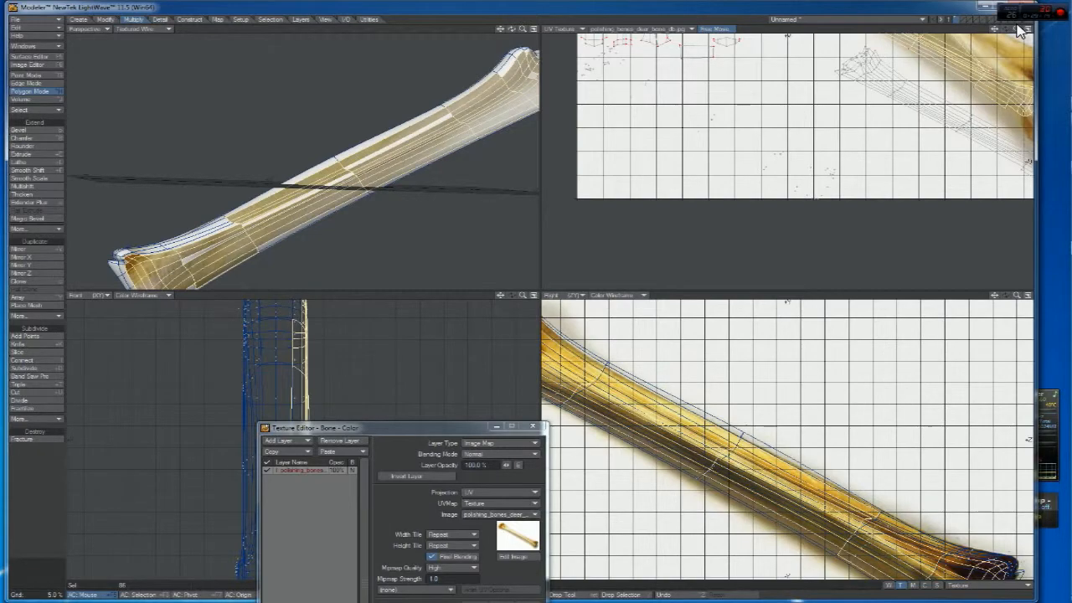
pyautogui.moveTo(1017, 31); pyautogui.dragTo(889, 161)
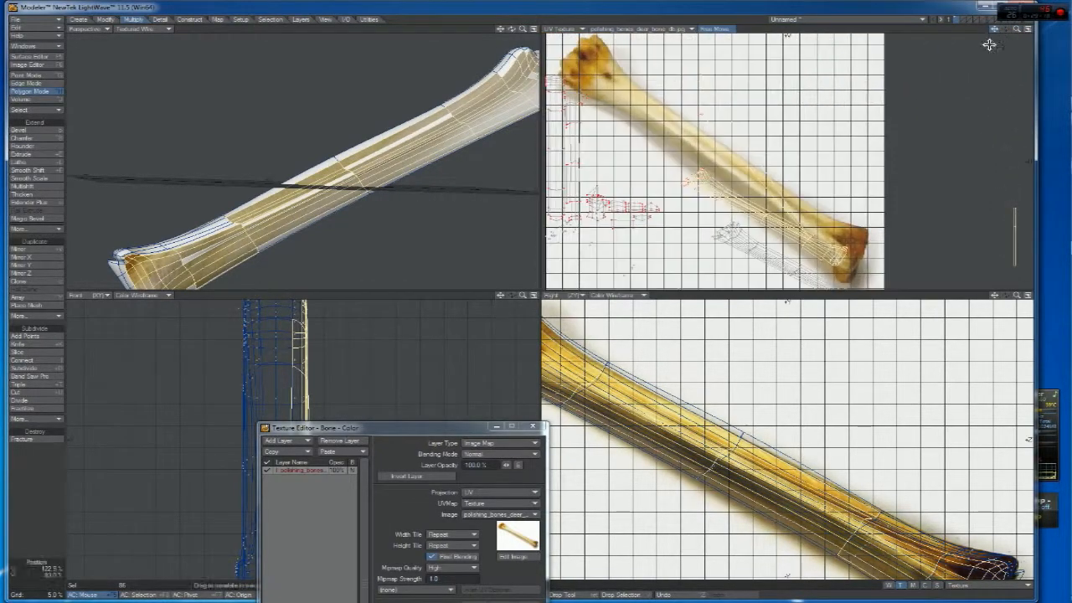
pyautogui.moveTo(747, 125); pyautogui.dragTo(575, 135)
pyautogui.click(766, 148)
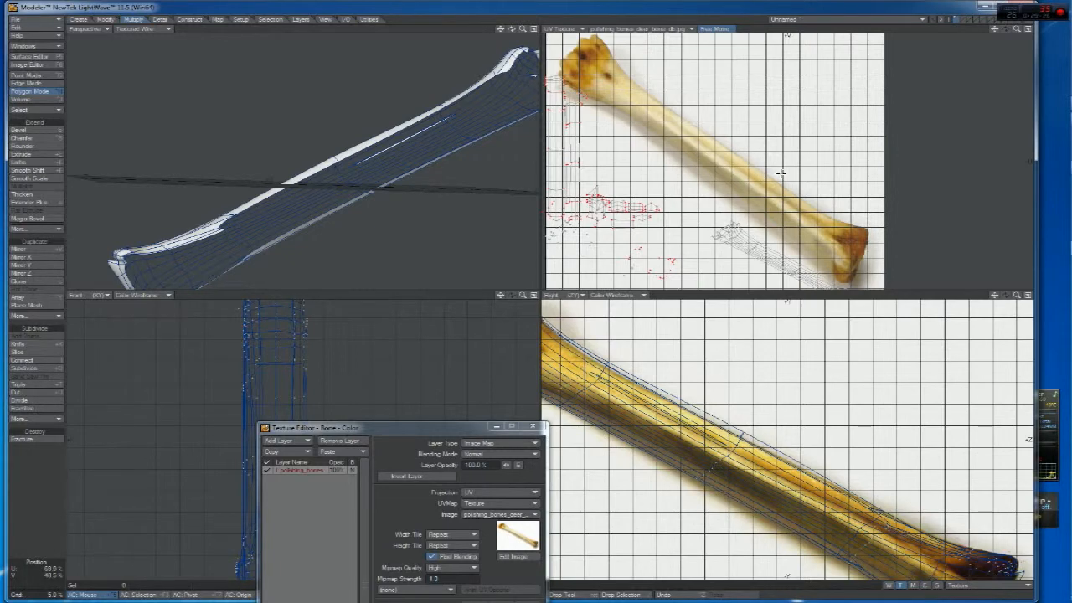
pyautogui.hotkey('ctrl', 'z')
pyautogui.hotkey('ctrl', 'z')
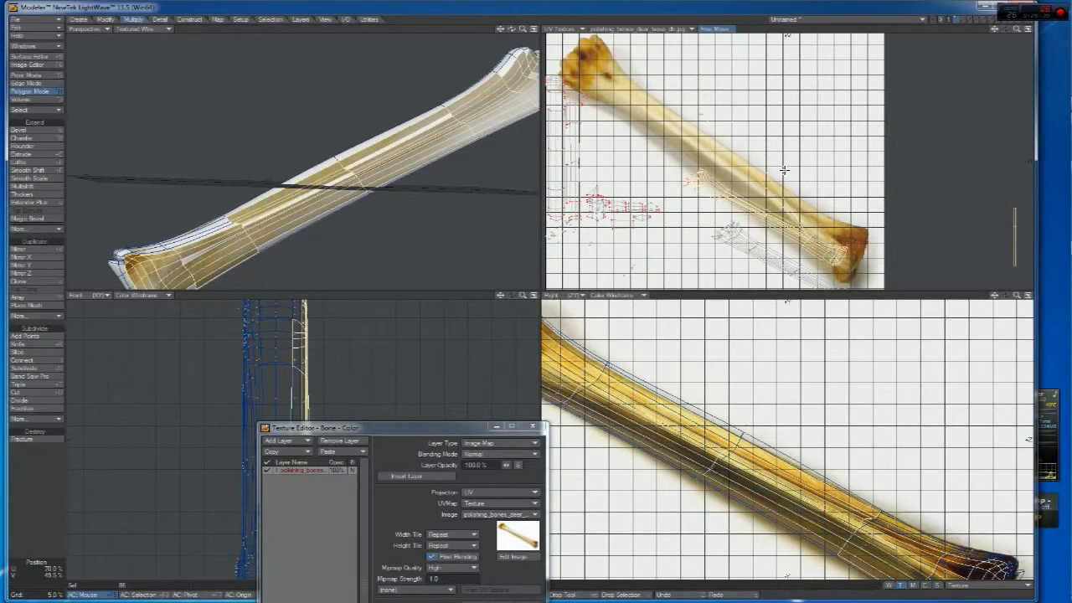
pyautogui.hotkey('ctrl', 'z')
# Refine the diagonal UV island's selection, switching to point mode and back to polygon mode
pyautogui.moveTo(995, 30); pyautogui.dragTo(993, 1)
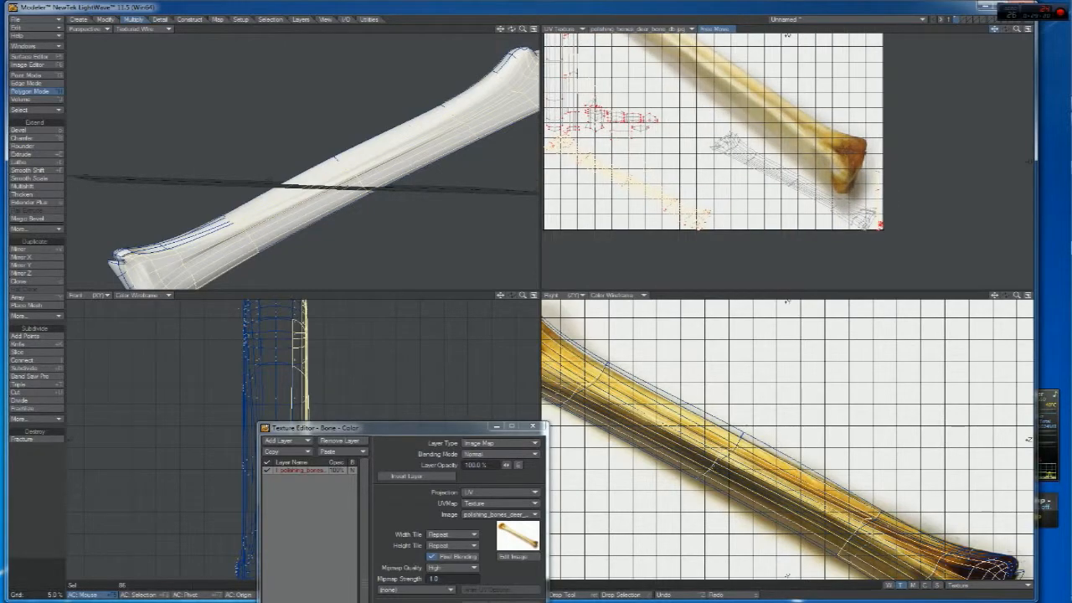
pyautogui.moveTo(863, 180); pyautogui.dragTo(786, 160, button='right')
pyautogui.moveTo(994, 30); pyautogui.dragTo(1053, 38)
pyautogui.hotkey('ctrl', 'g')
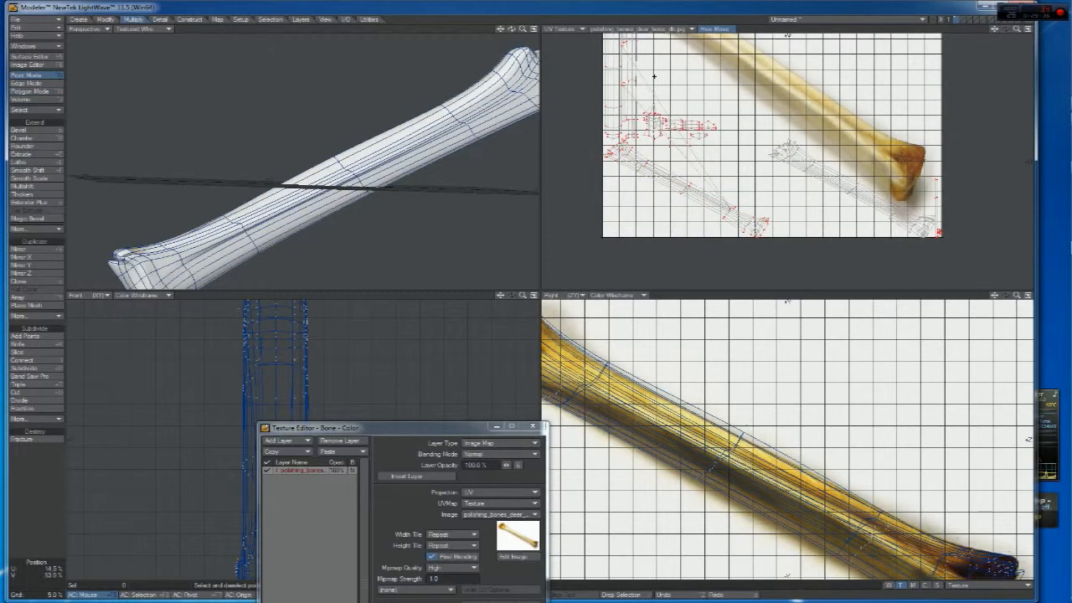
pyautogui.hotkey('ctrl', 'j')
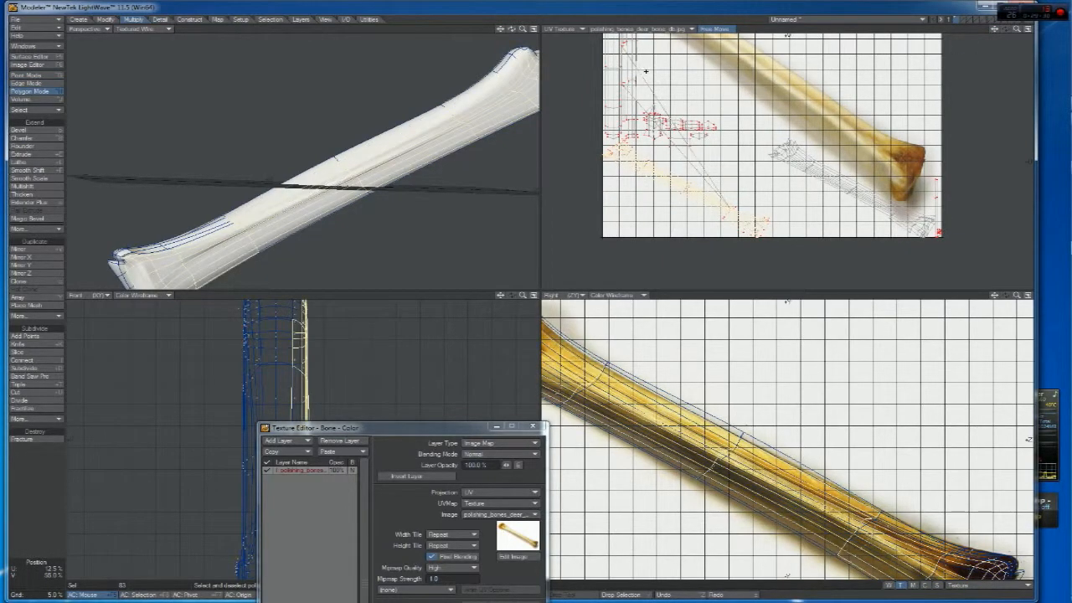
# Move the selected UV island onto the bone shaft in the picture and rotate it by -7°
pyautogui.press('t')
pyautogui.moveTo(723, 221); pyautogui.dragTo(787, 102)
pyautogui.press('y')
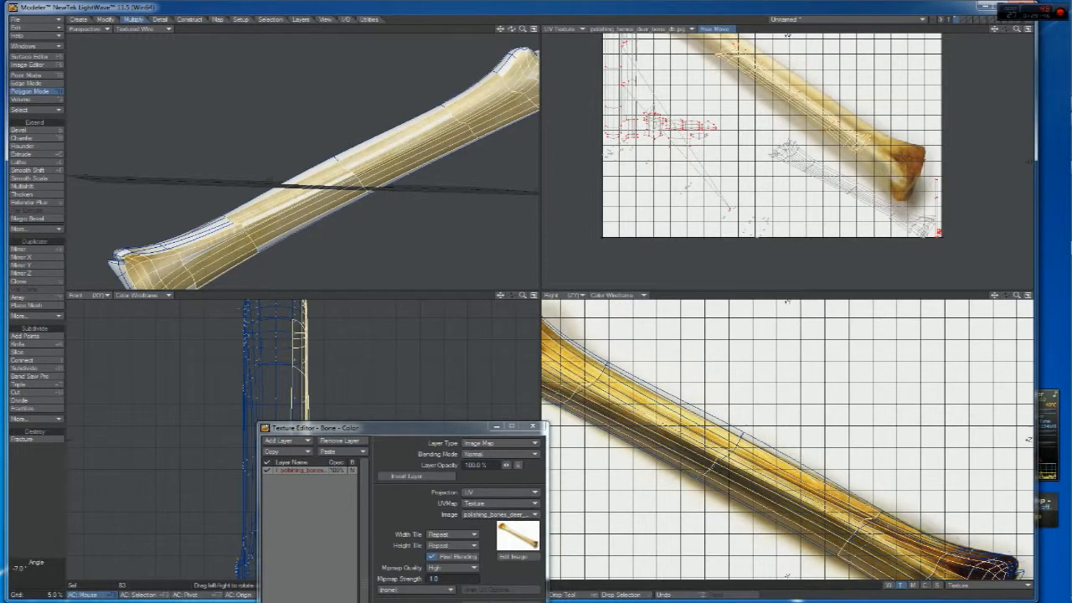
# Stretch the UV island to about 125% by 120% and shift it to cover both ends of the pictured bone
pyautogui.moveTo(994, 30); pyautogui.dragTo(986, 104)
pyautogui.press('h')
pyautogui.moveTo(771, 164); pyautogui.dragTo(747, 71)
pyautogui.press('t')
pyautogui.moveTo(638, 54)
pyautogui.mouseDown()
pyautogui.moveTo(641, 63)
pyautogui.moveTo(652, 45)
pyautogui.mouseUp()
pyautogui.press('h')
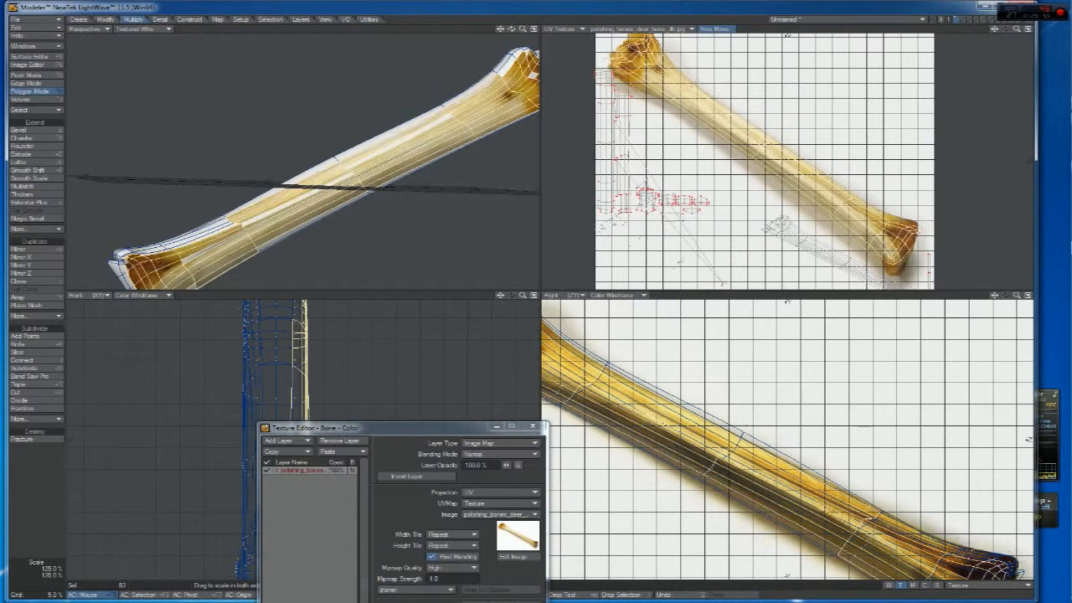
# Nudge the UV island to line up with the knobby upper end of the pictured bone, and deselect it
pyautogui.moveTo(995, 30); pyautogui.dragTo(988, 37)
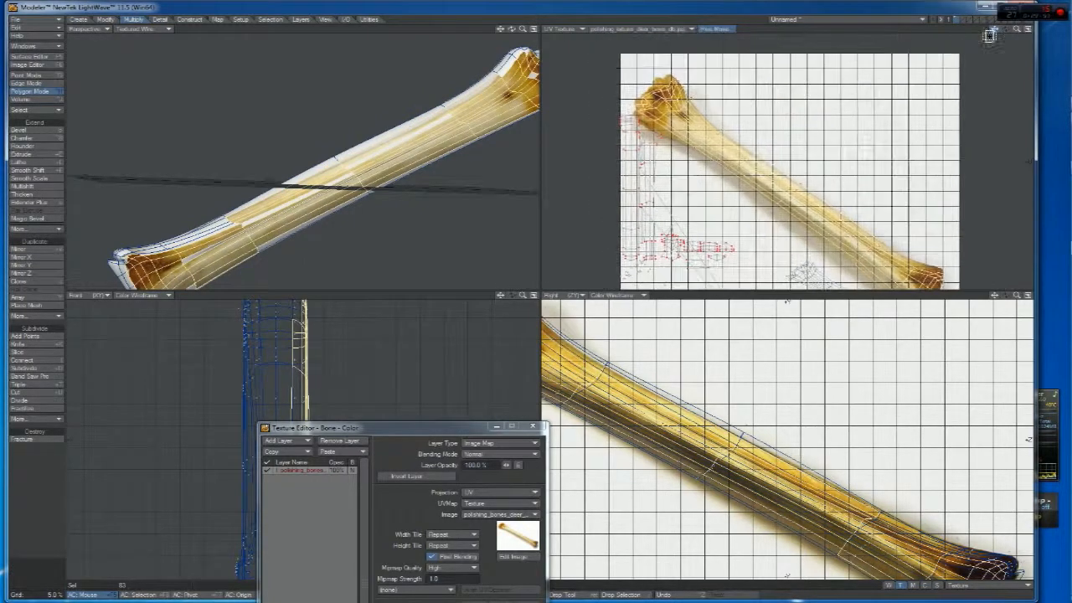
pyautogui.press('t')
pyautogui.moveTo(673, 117); pyautogui.dragTo(673, 116)
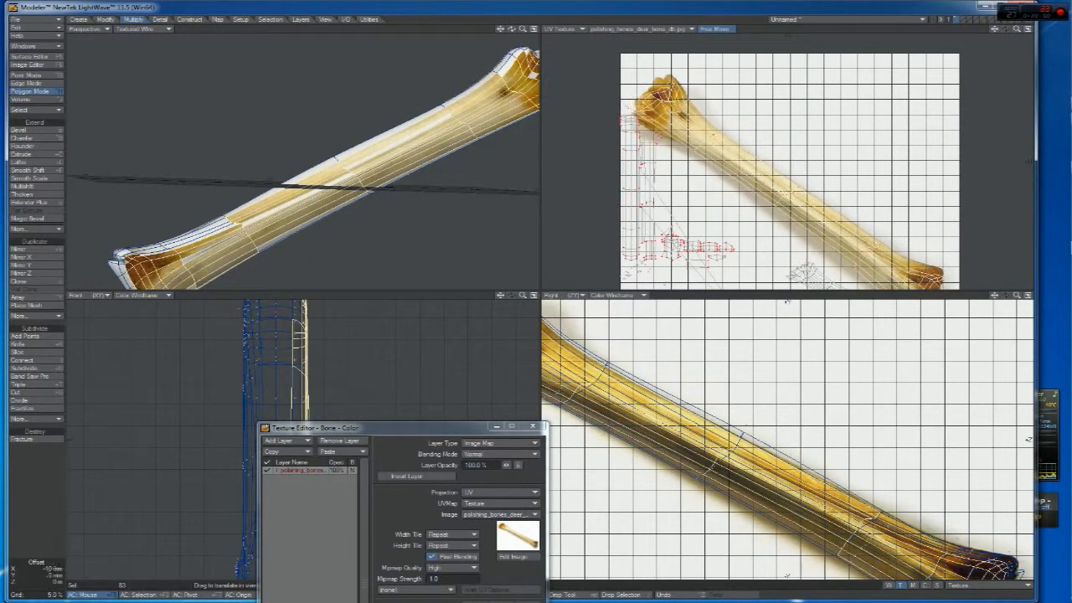
pyautogui.press('space')
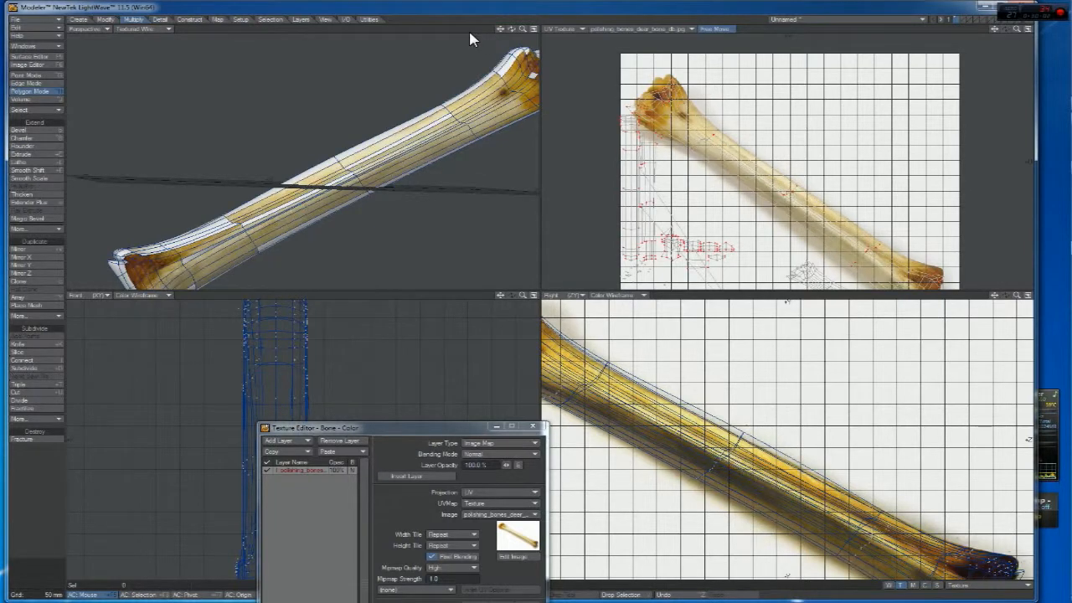
# Select a polygon on the bone's shaft in the perspective view, reposition it in the UV layout over the picture, and deselect it
pyautogui.moveTo(511, 29); pyautogui.dragTo(472, 4)
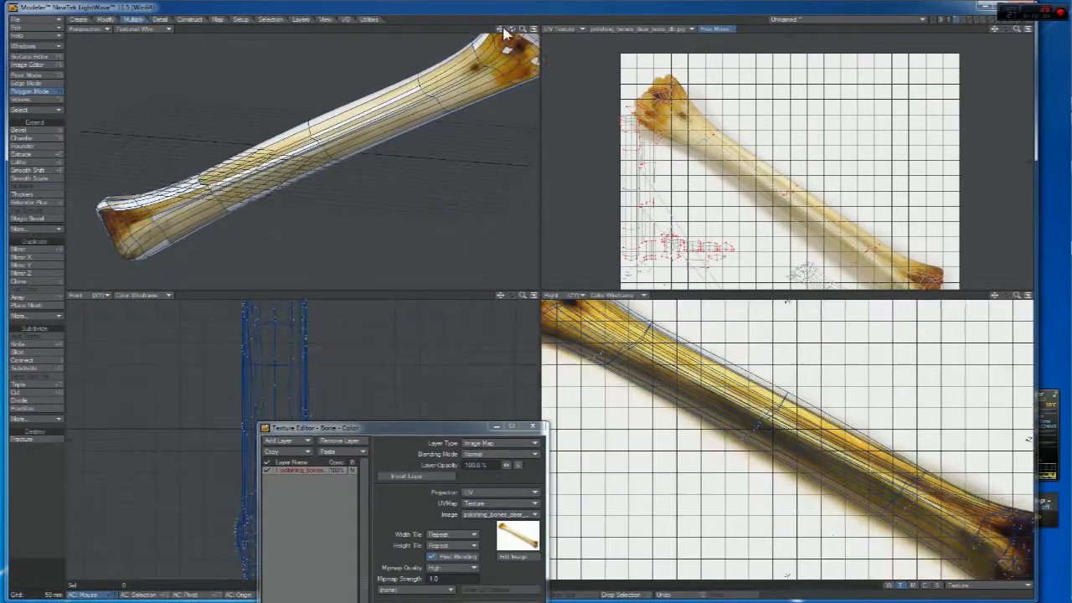
pyautogui.click(374, 110)
pyautogui.press('t')
pyautogui.moveTo(705, 236); pyautogui.dragTo(803, 178)
pyautogui.moveTo(727, 193); pyautogui.dragTo(713, 203)
pyautogui.press('space')
pyautogui.click(703, 173)
# Remove the image texture from the Bone surface's color and hide the bone picture behind the UV layout
pyautogui.moveTo(450, 433); pyautogui.dragTo(476, 319)
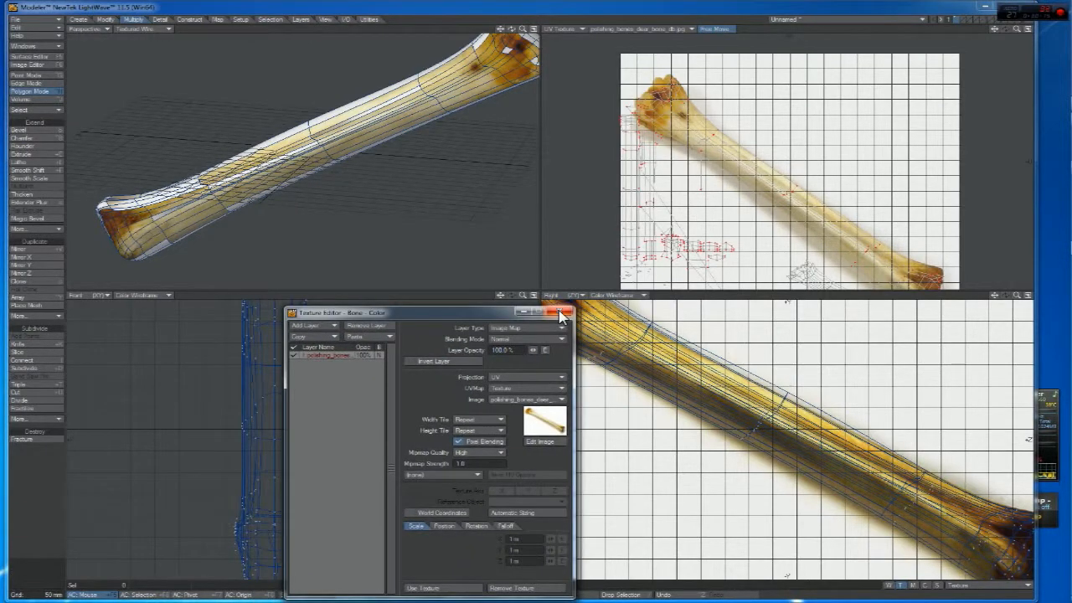
pyautogui.click(510, 588)
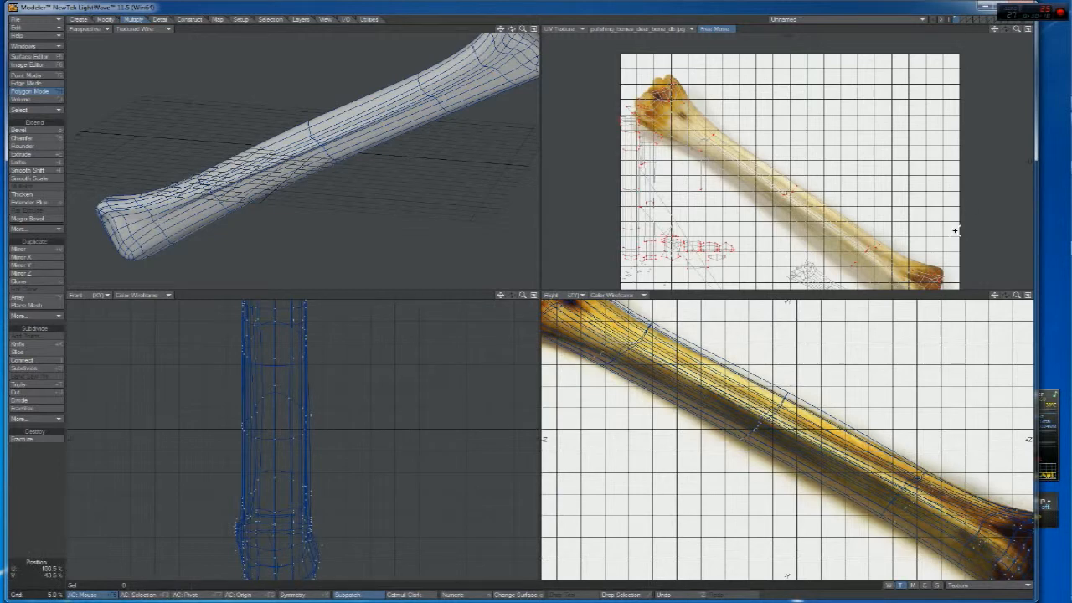
pyautogui.click(635, 31)
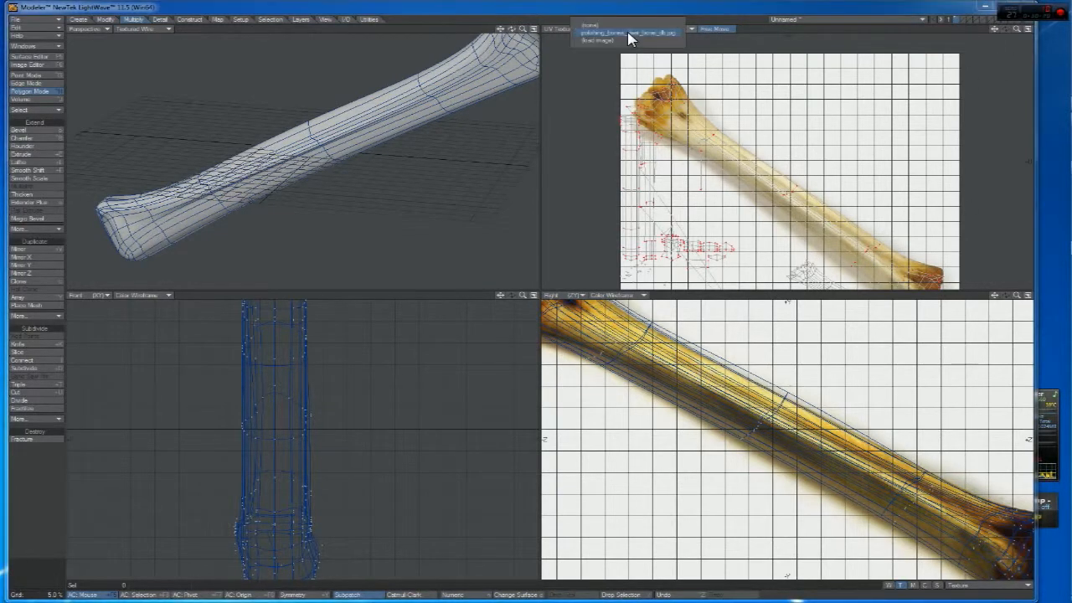
pyautogui.click(617, 26)
# Change the UV Texture viewport back to the Top view
pyautogui.click(558, 28)
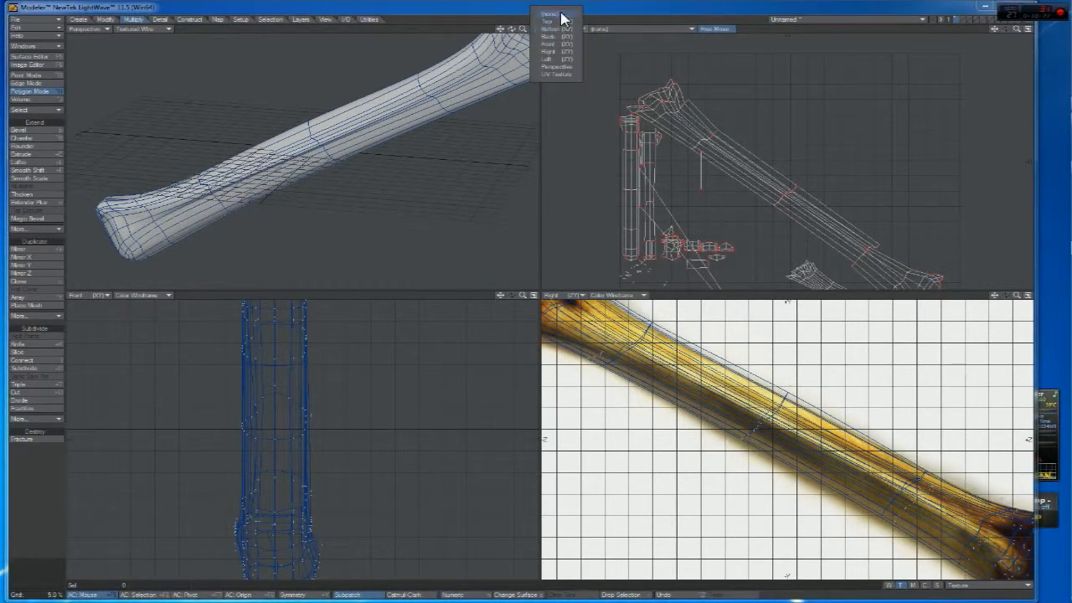
pyautogui.click(561, 14)
pyautogui.click(572, 29)
pyautogui.click(564, 35)
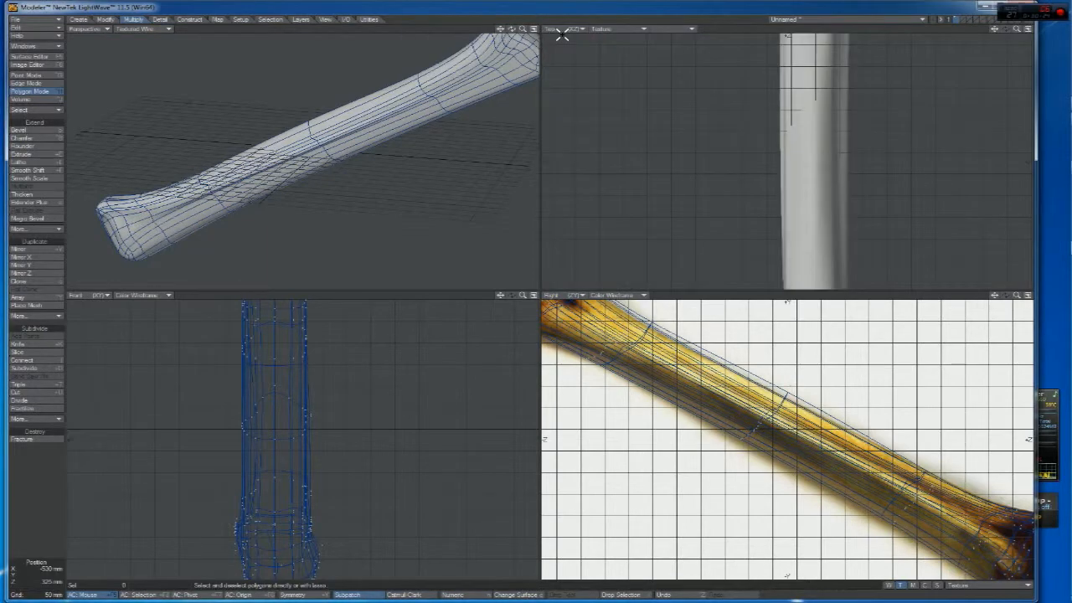
# Set the Top viewport's display style to Color Wireframe
pyautogui.press('a')
pyautogui.click(658, 29)
pyautogui.click(636, 15)
pyautogui.moveTo(1017, 29); pyautogui.dragTo(1021, 29)
pyautogui.click(620, 28)
pyautogui.click(629, 37)
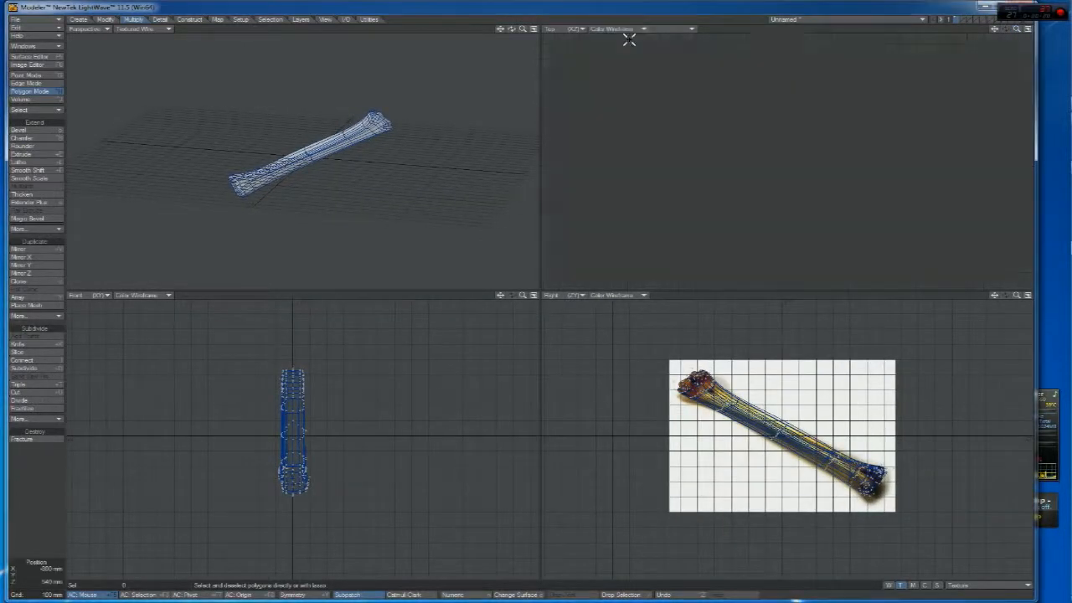
# Select the stray point just beyond the bone's upper end in the Top view and delete only that point
pyautogui.hotkey('ctrl', 'g')
pyautogui.click(807, 65)
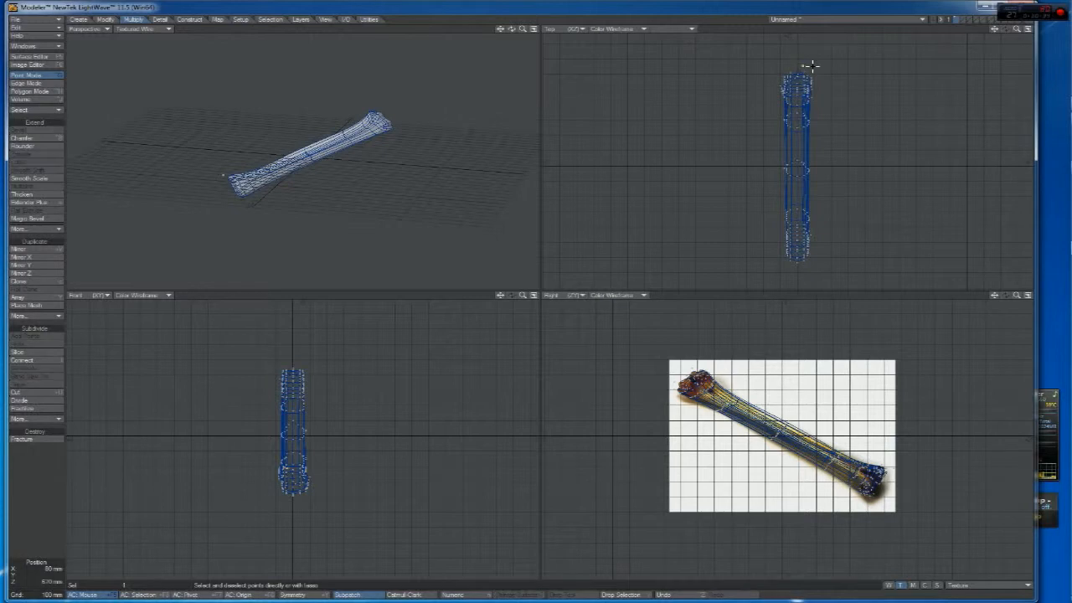
pyautogui.press('Delete')
pyautogui.press('Delete')
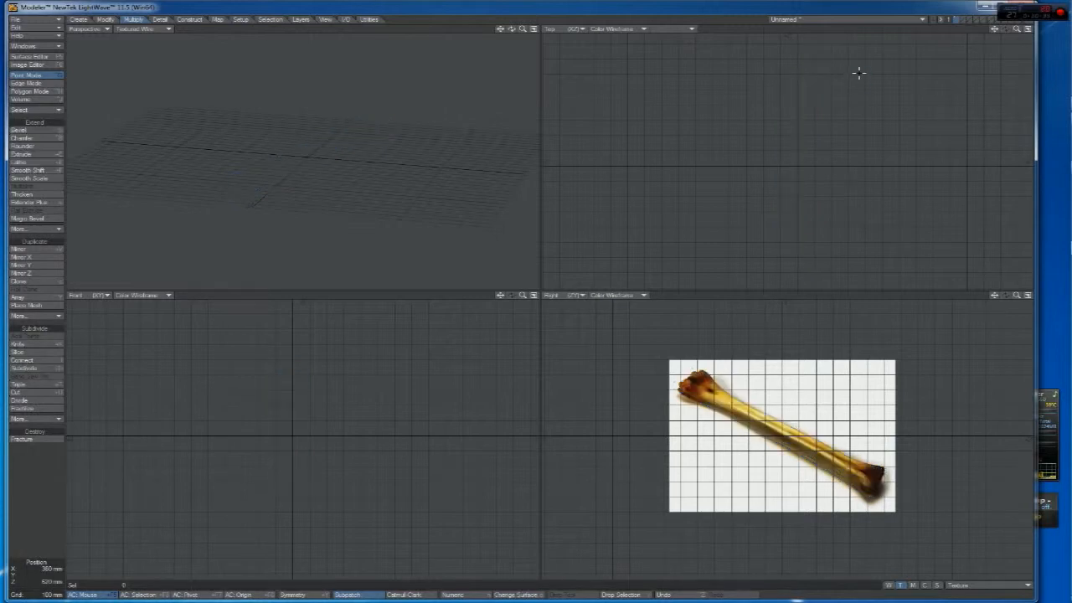
pyautogui.hotkey('ctrl', 'z')
pyautogui.hotkey('ctrl', 'z')
pyautogui.press('Delete')
# Set the Perspective viewport's display style to Texture so the bone is shaded without wireframe lines
pyautogui.moveTo(511, 29)
pyautogui.mouseDown()
pyautogui.moveTo(544, 44)
pyautogui.moveTo(512, 30)
pyautogui.mouseUp()
pyautogui.click(141, 28)
pyautogui.click(144, 69)
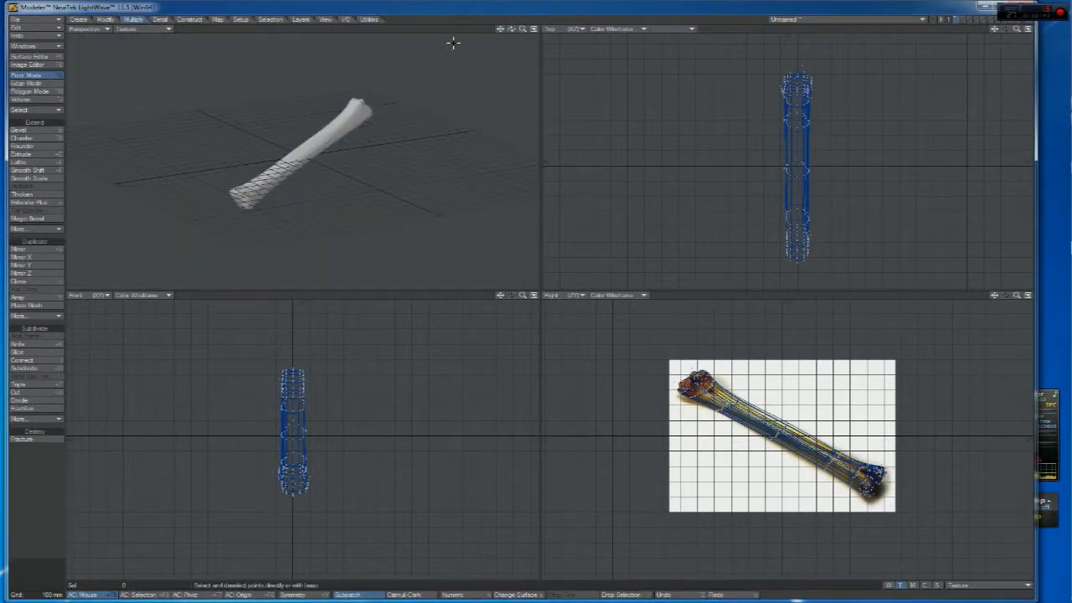
pyautogui.press('a')
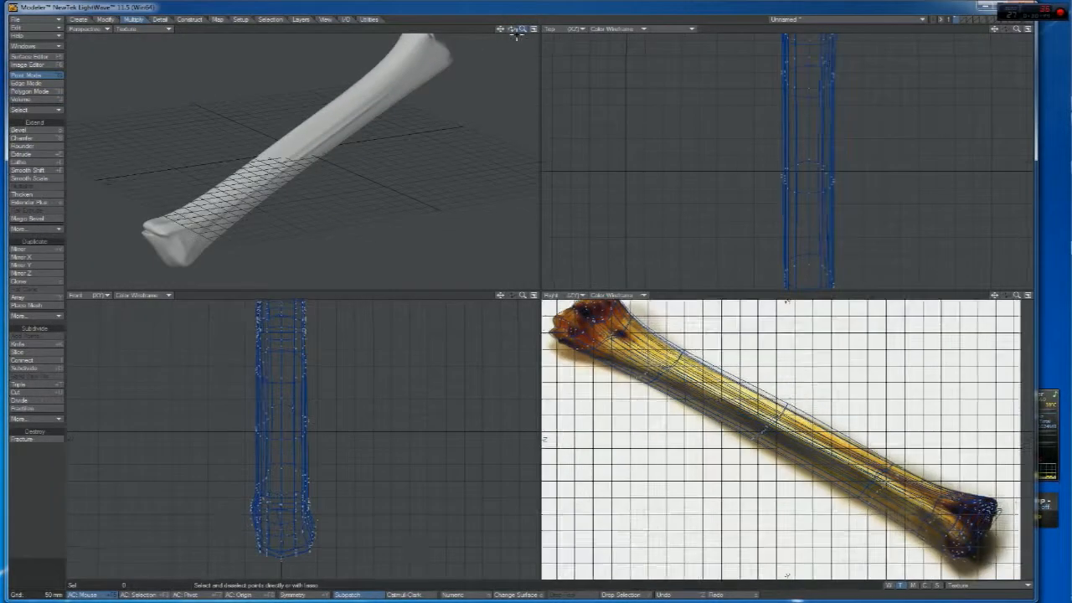
pyautogui.moveTo(513, 32); pyautogui.dragTo(540, 30)
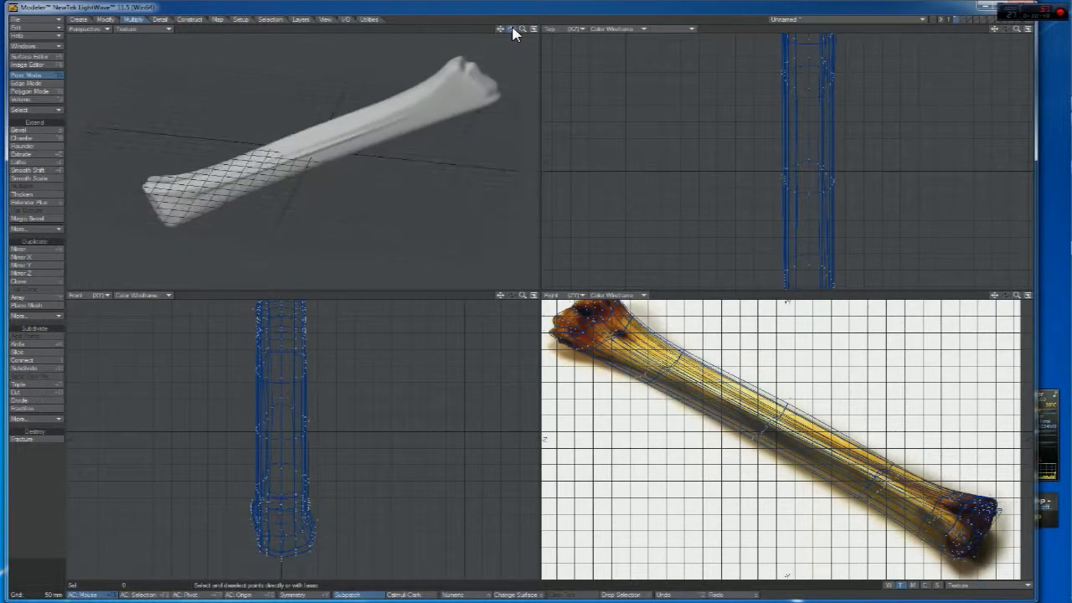
pyautogui.press('a')
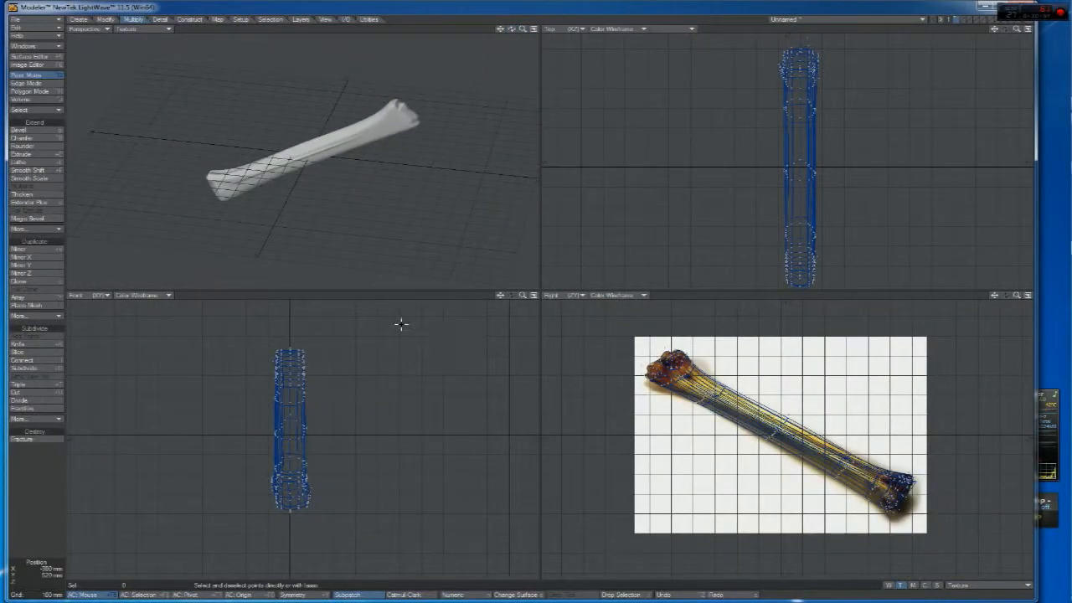
pyautogui.moveTo(500, 295); pyautogui.dragTo(522, 299)
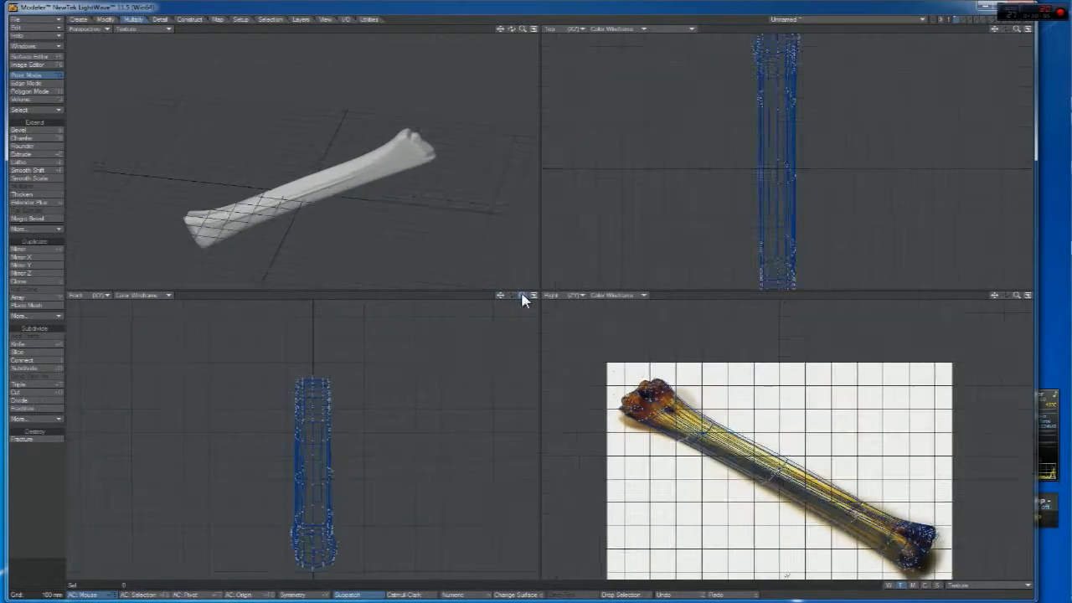